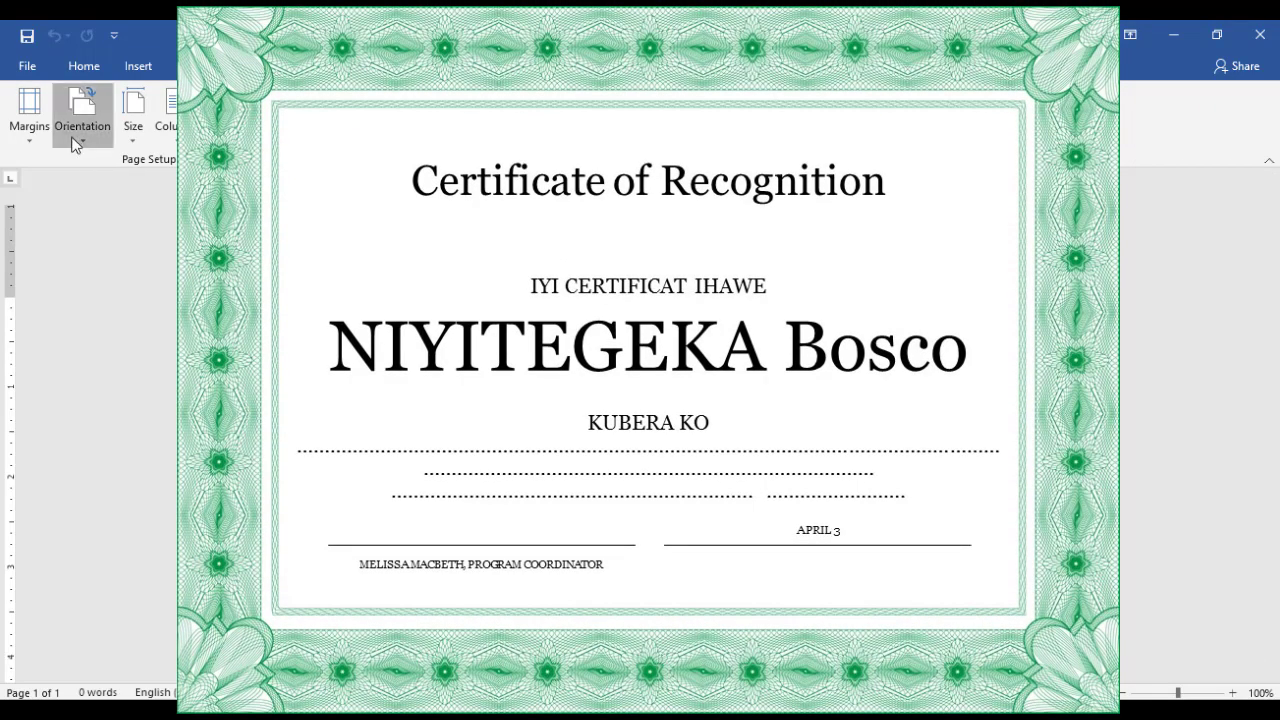
# Change the blank document's page orientation to Landscape from the Layout tab.
pyautogui.click(71, 136)
pyautogui.click(108, 213)
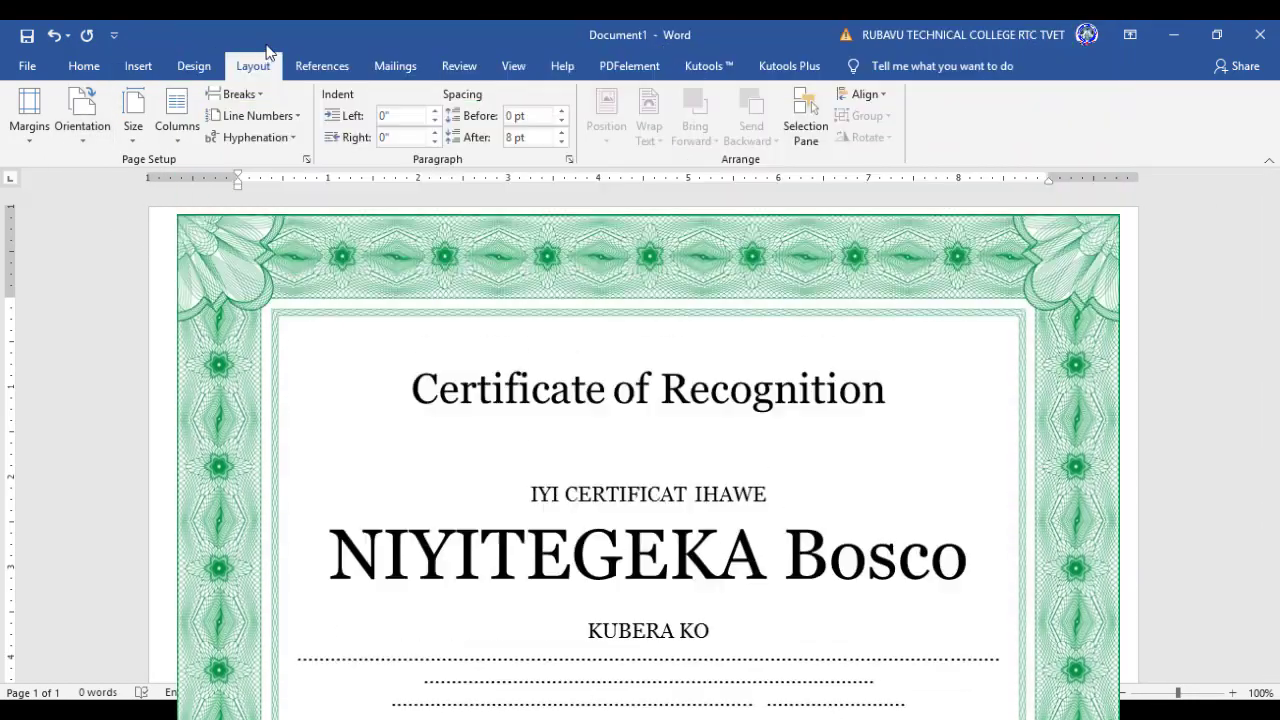
# Open the Page Border tab of Borders and Shading from the Home tab's Borders menu.
pyautogui.click(92, 68)
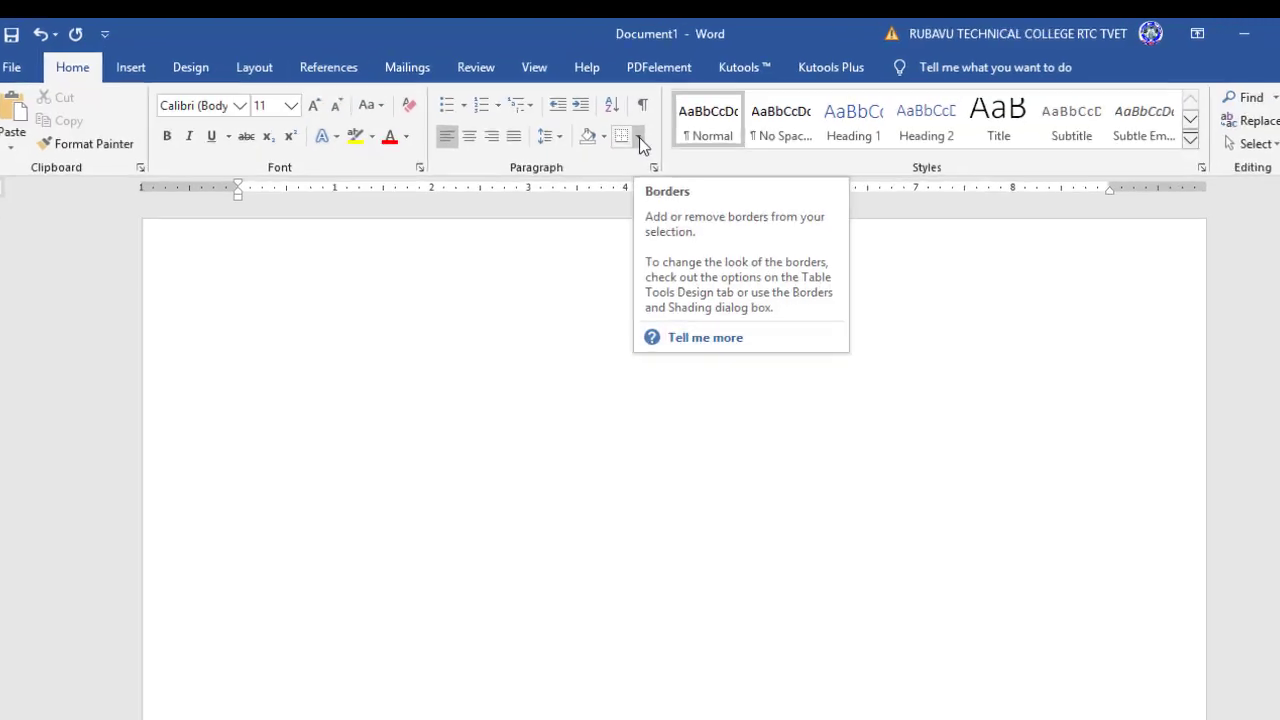
pyautogui.click(611, 132)
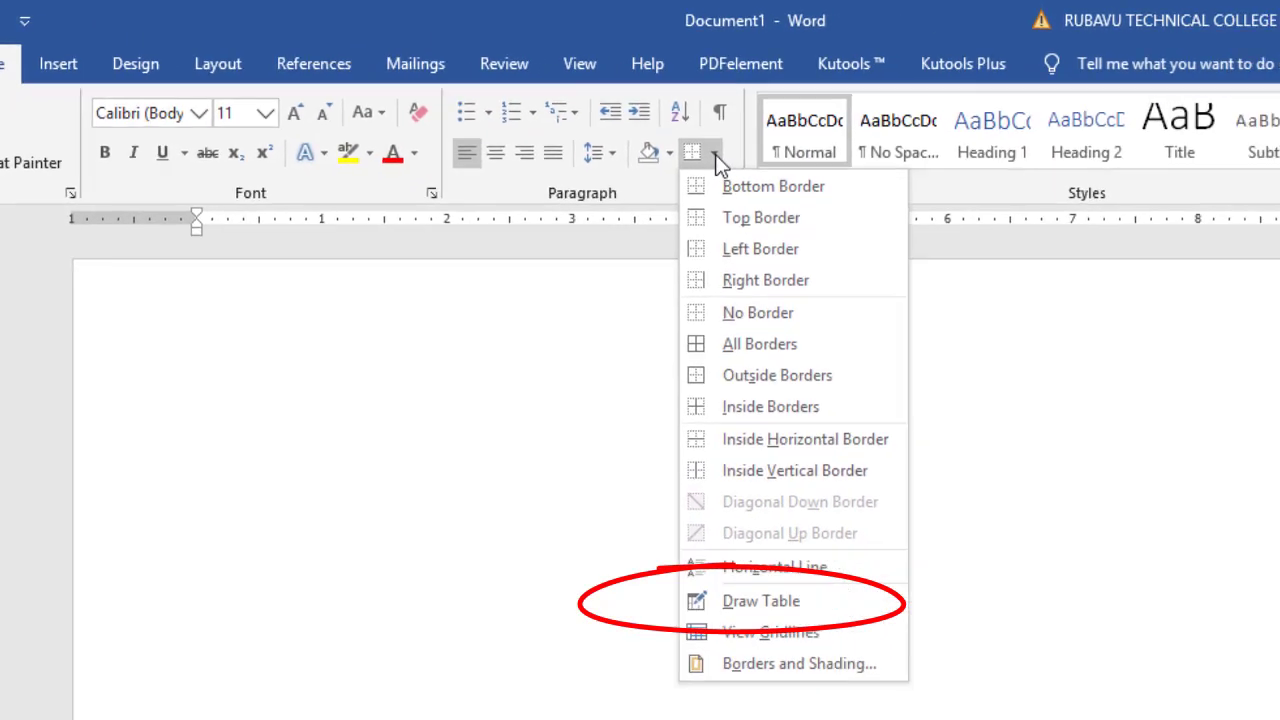
pyautogui.click(716, 613)
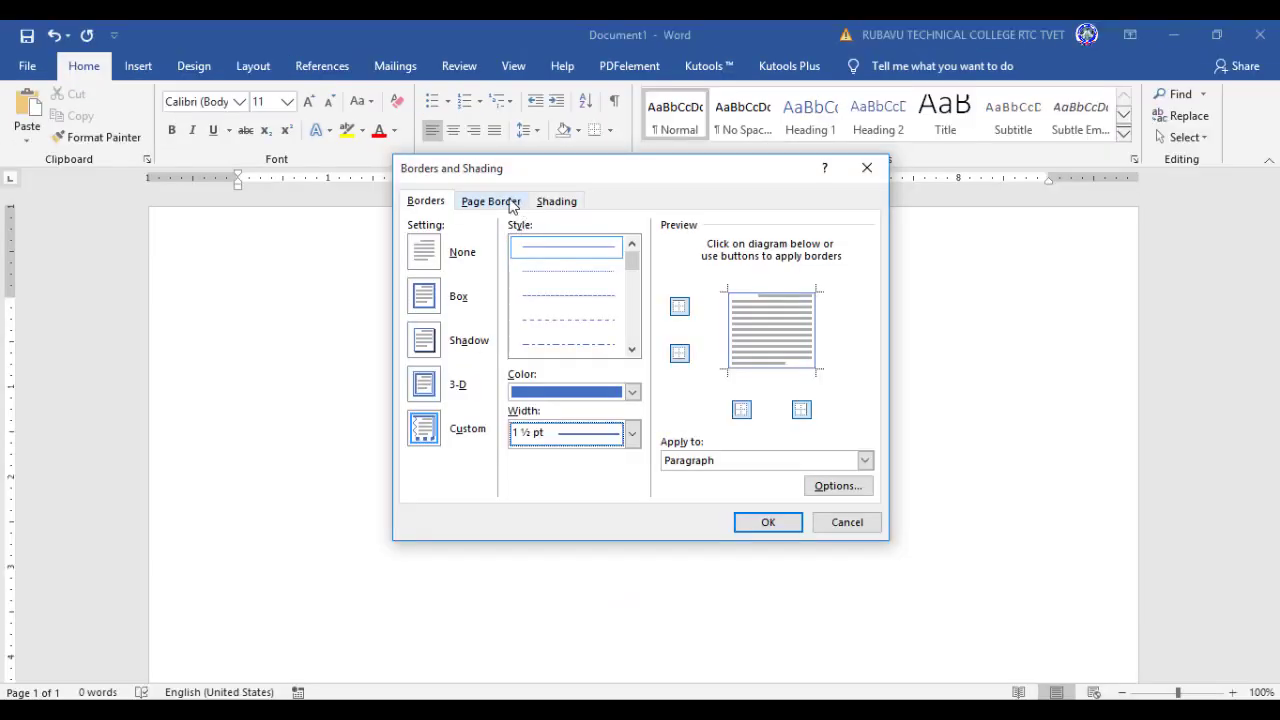
pyautogui.click(491, 201)
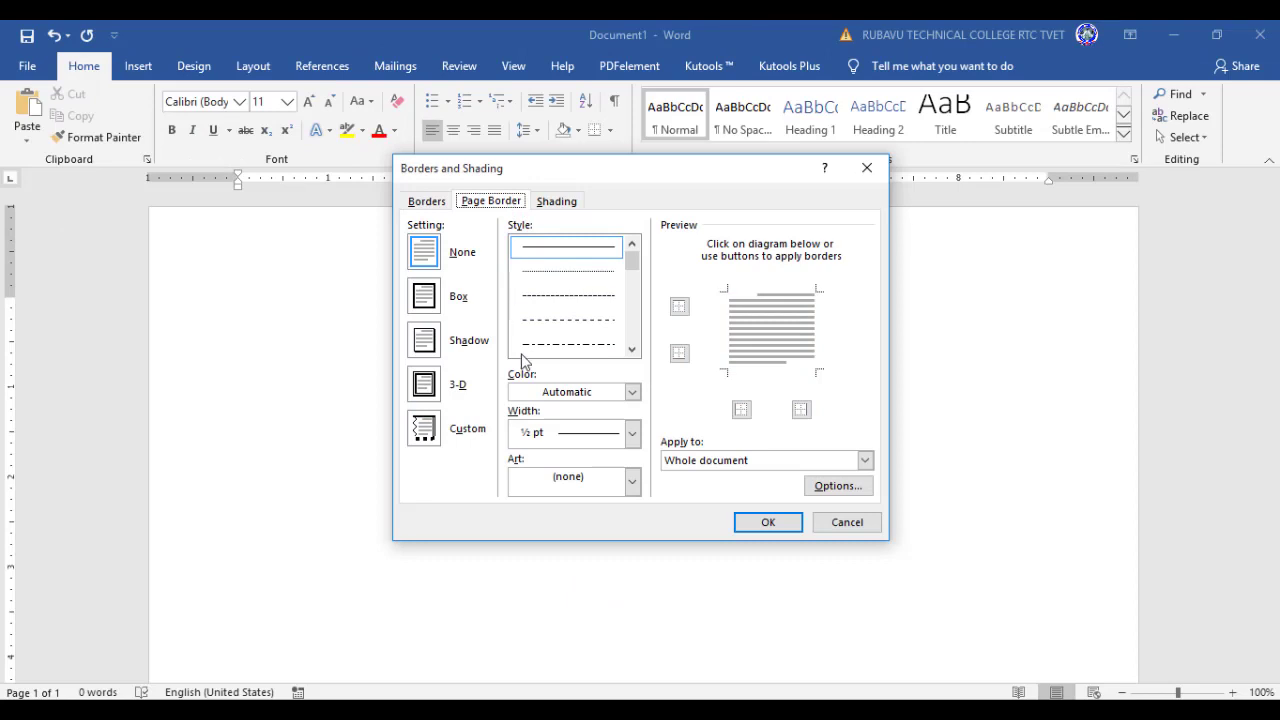
# Pick a patterned border from the Art list, boxed at 16 pt around the page.
pyautogui.click(591, 482)
pyautogui.scroll(-5, 583, 573)
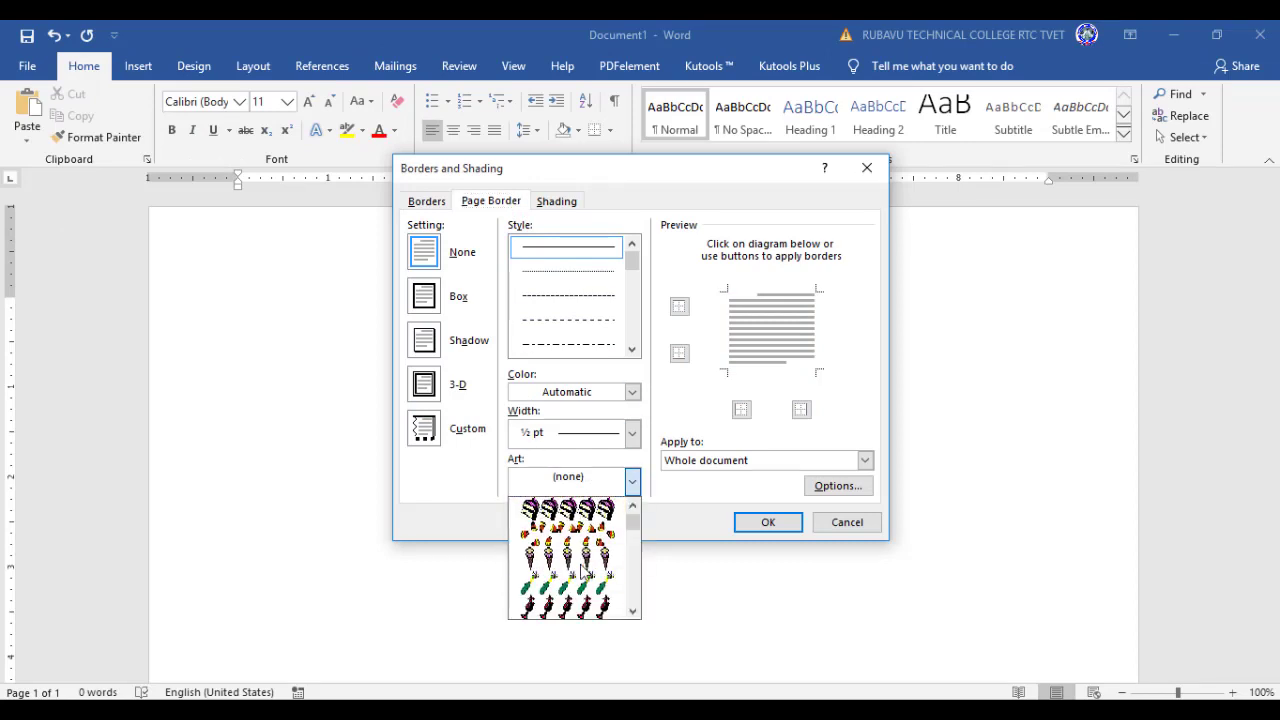
pyautogui.scroll(-2, 583, 568)
pyautogui.scroll(-2, 583, 568)
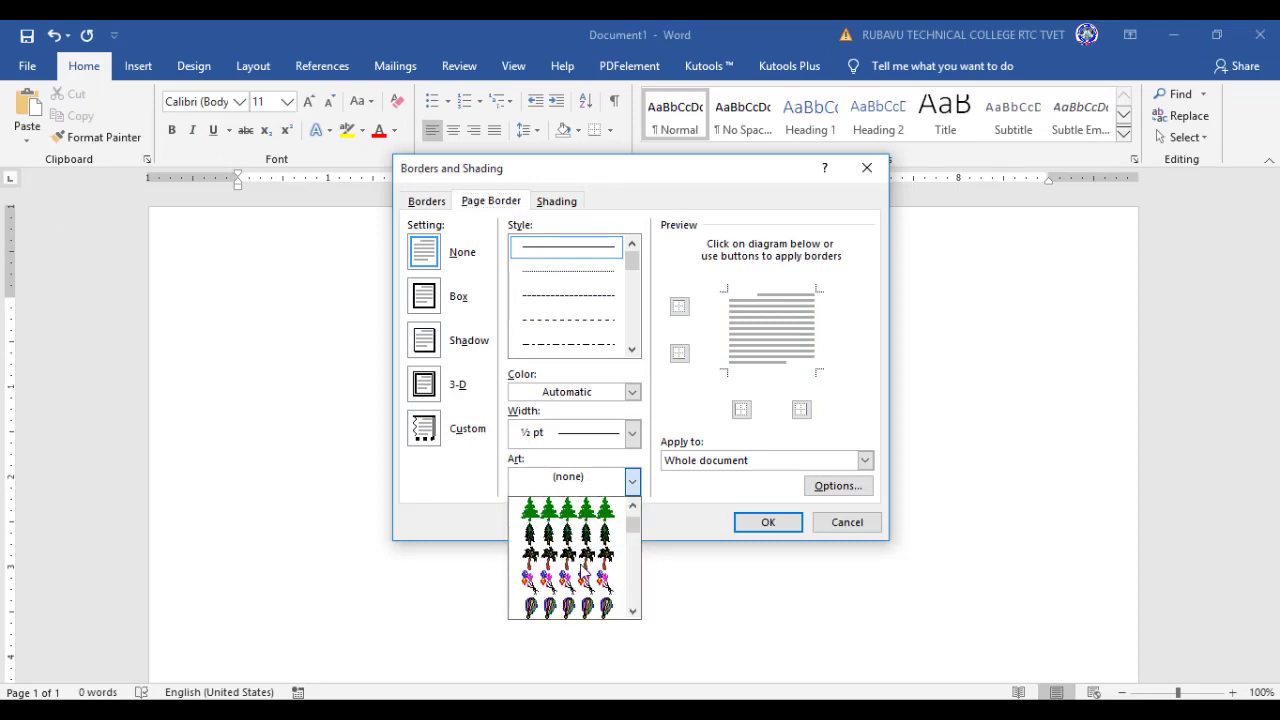
pyautogui.scroll(-2, 583, 569)
pyautogui.scroll(-2, 583, 570)
pyautogui.scroll(-2, 583, 571)
pyautogui.scroll(-2, 583, 571)
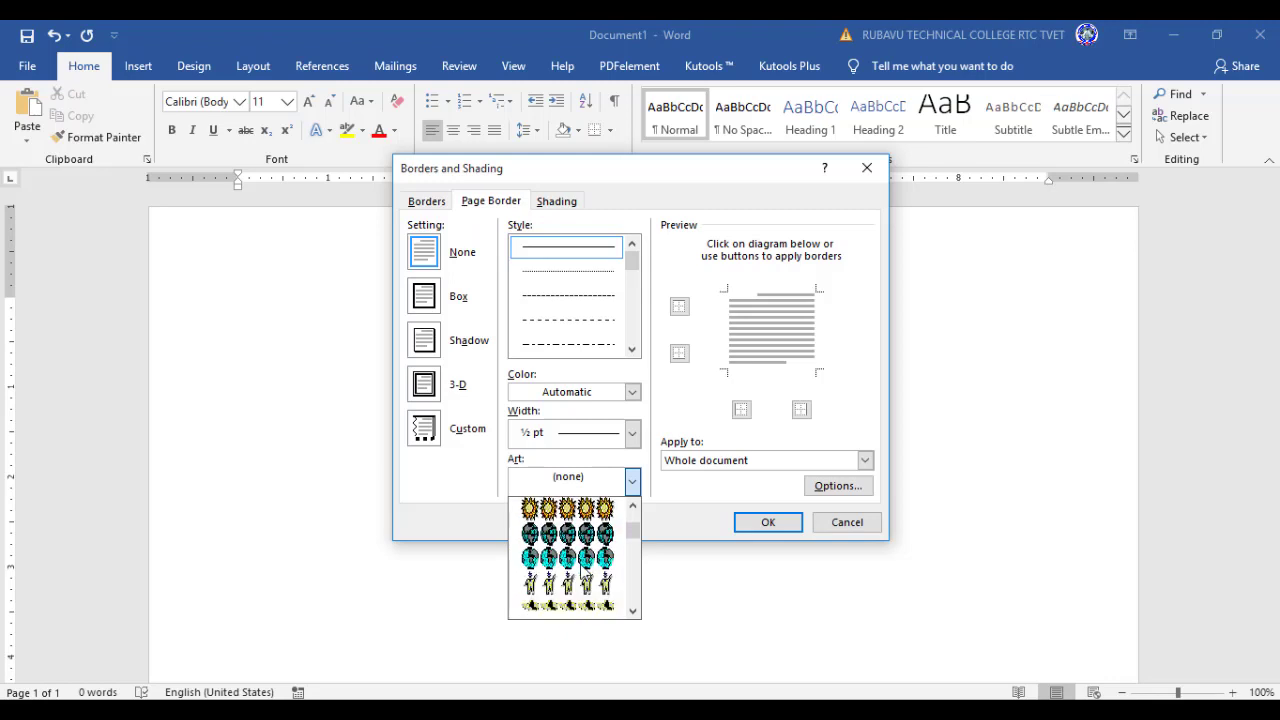
pyautogui.scroll(-2, 584, 572)
pyautogui.scroll(-2, 584, 573)
pyautogui.scroll(-2, 583, 571)
pyautogui.scroll(-2, 583, 572)
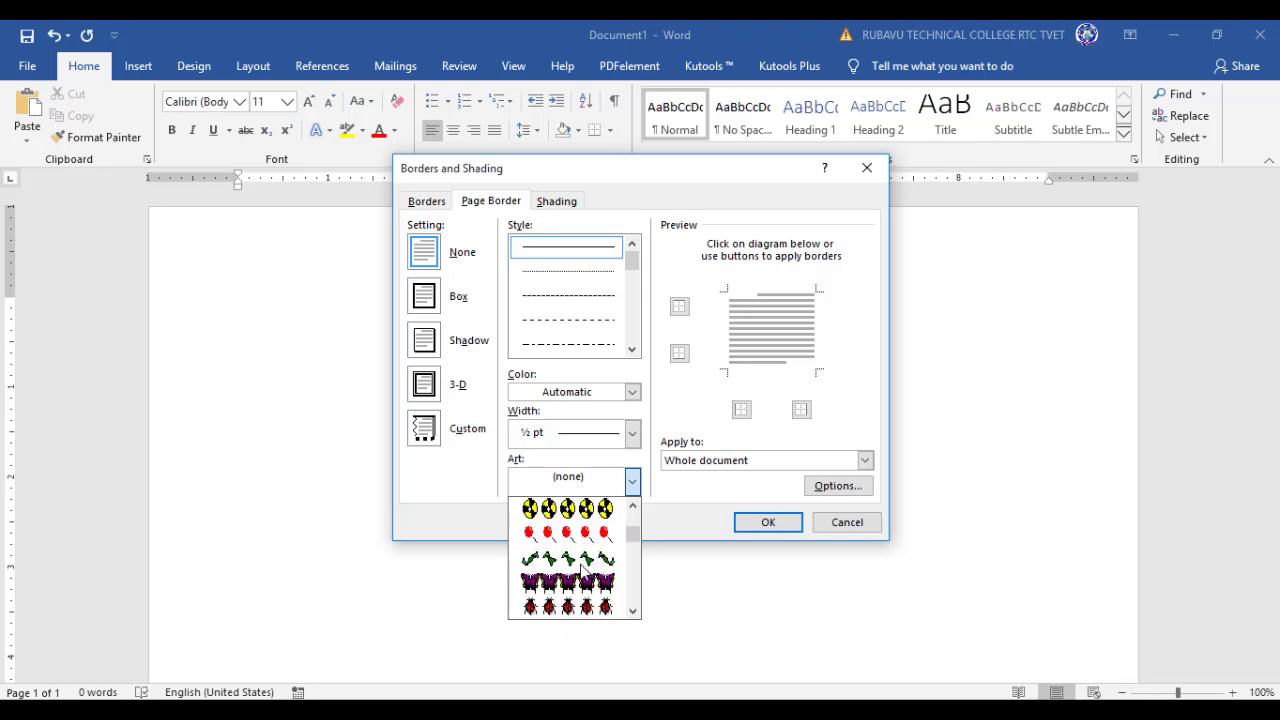
pyautogui.scroll(-2, 584, 573)
pyautogui.scroll(-2, 584, 574)
pyautogui.scroll(-2, 584, 574)
pyautogui.scroll(-2, 584, 575)
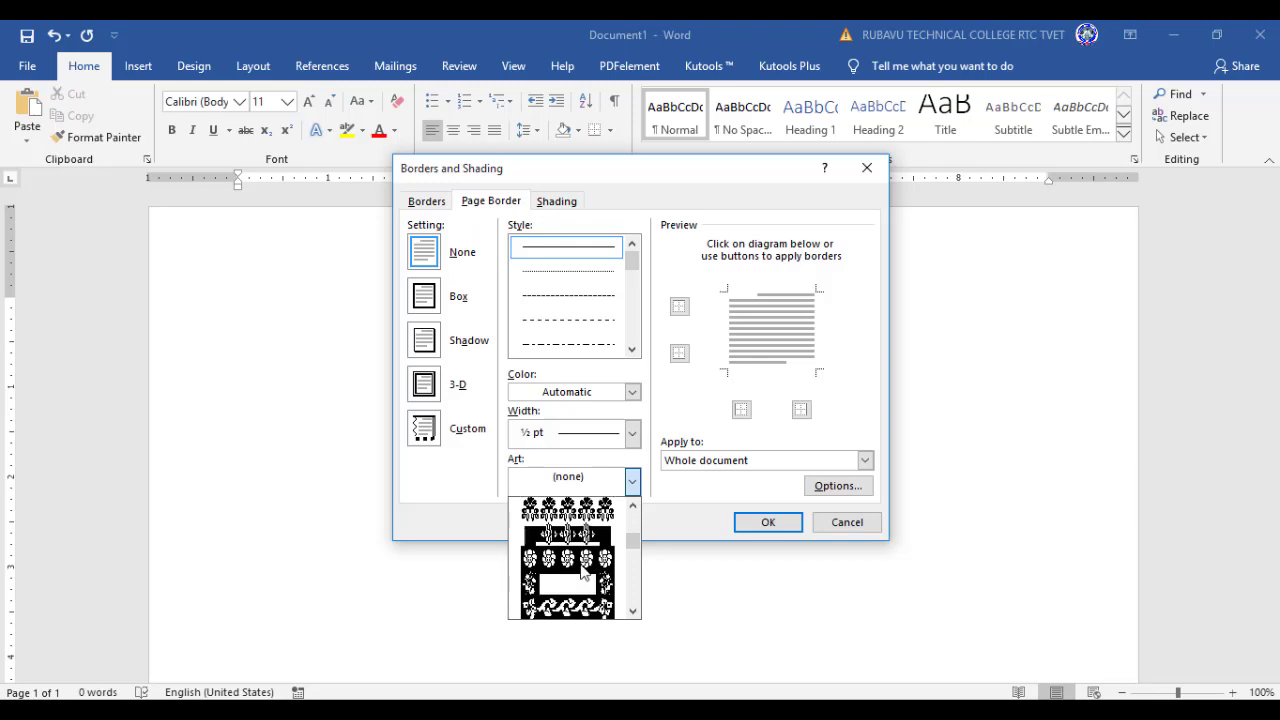
pyautogui.scroll(-2, 584, 575)
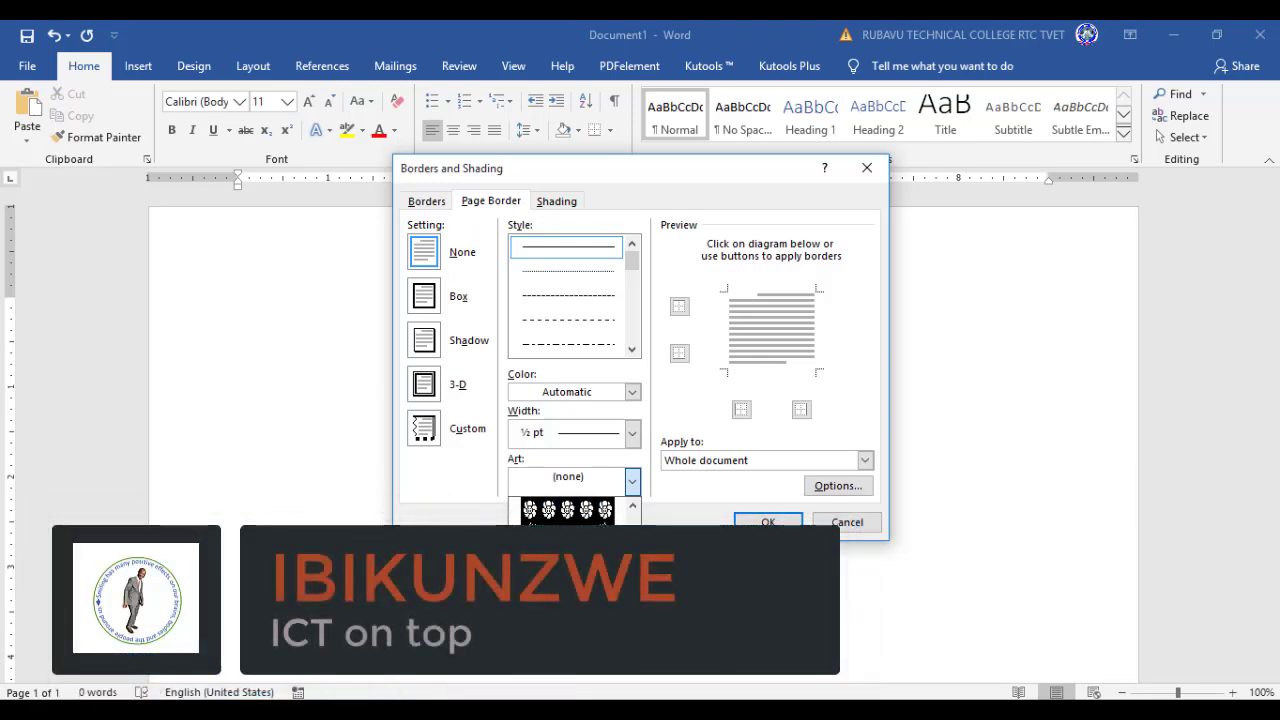
pyautogui.scroll(-2, 584, 575)
pyautogui.scroll(-2, 584, 575)
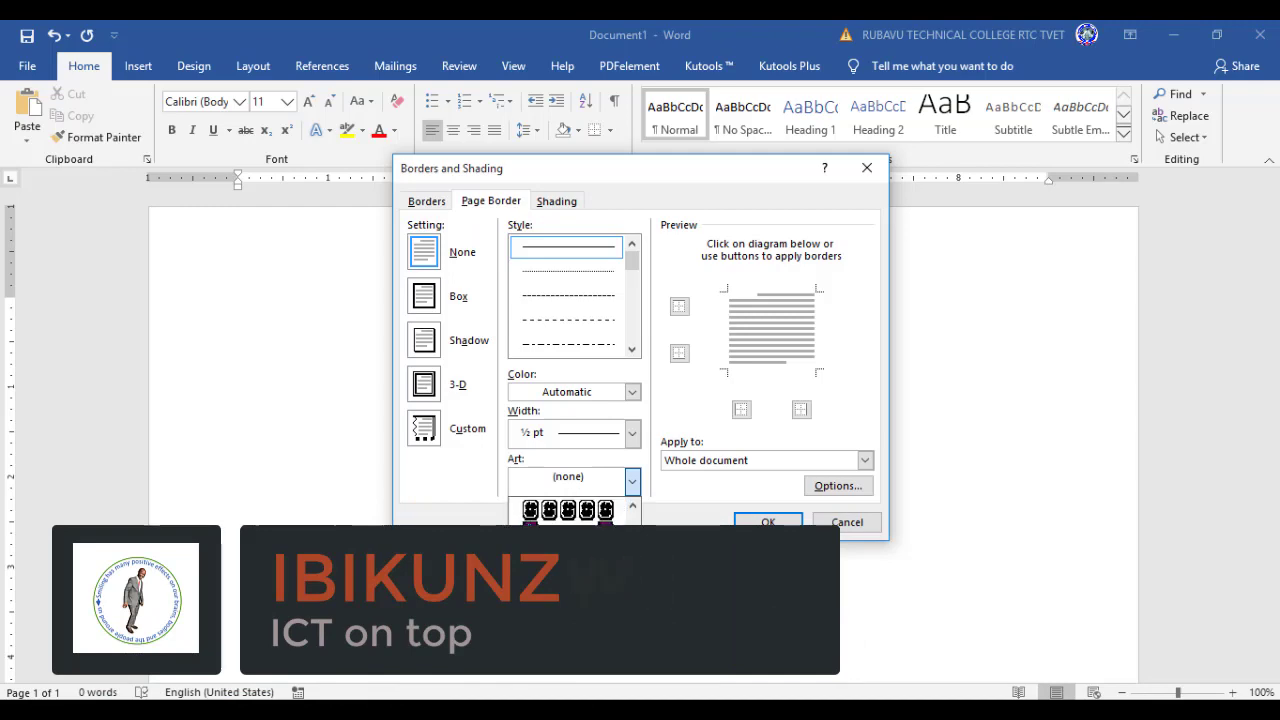
pyautogui.scroll(-2, 584, 575)
pyautogui.scroll(-2, 584, 575)
pyautogui.scroll(-2, 584, 575)
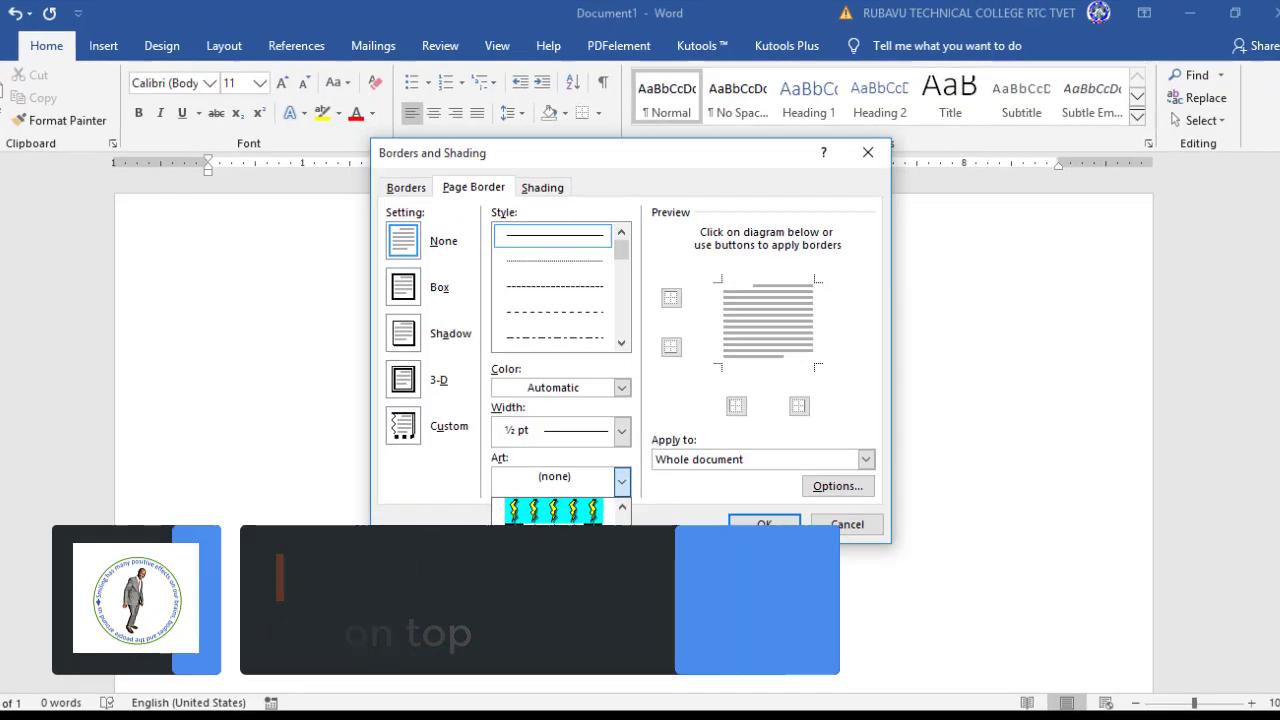
pyautogui.click(587, 565)
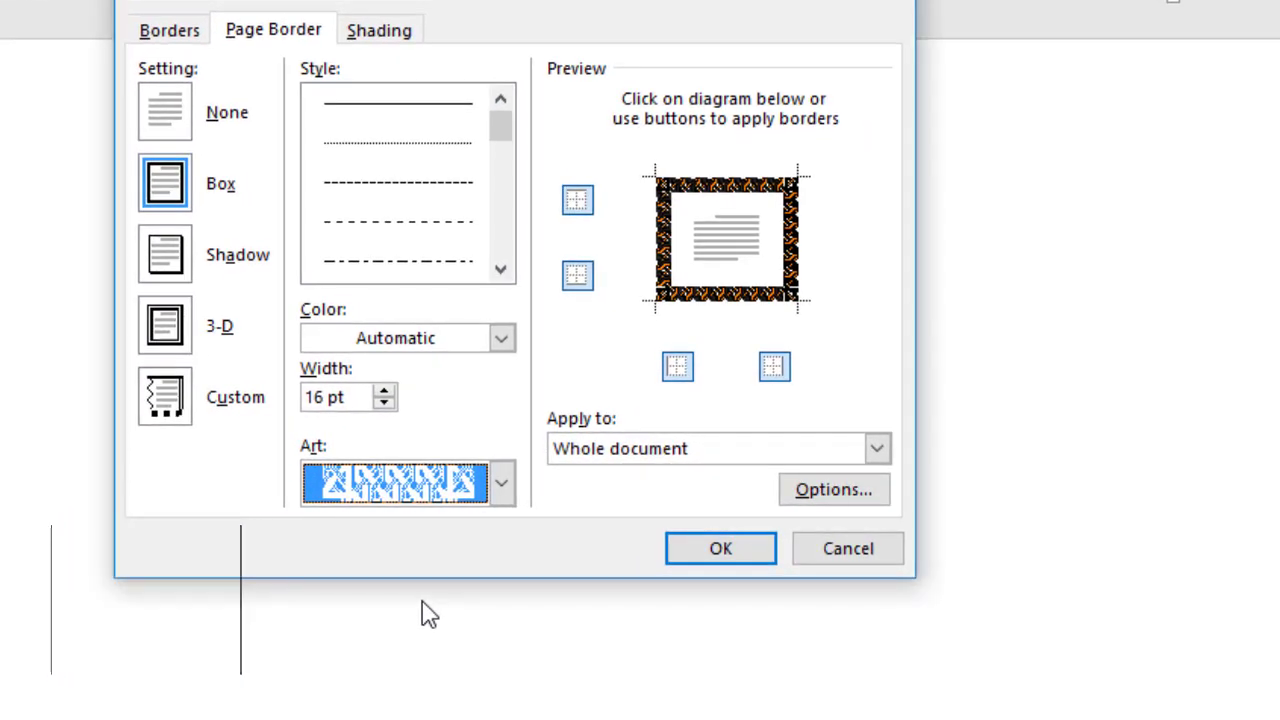
# Apply the art border at 12 pt, first page only, in Blue Accent 5 Darker 25%.
pyautogui.click(384, 403)
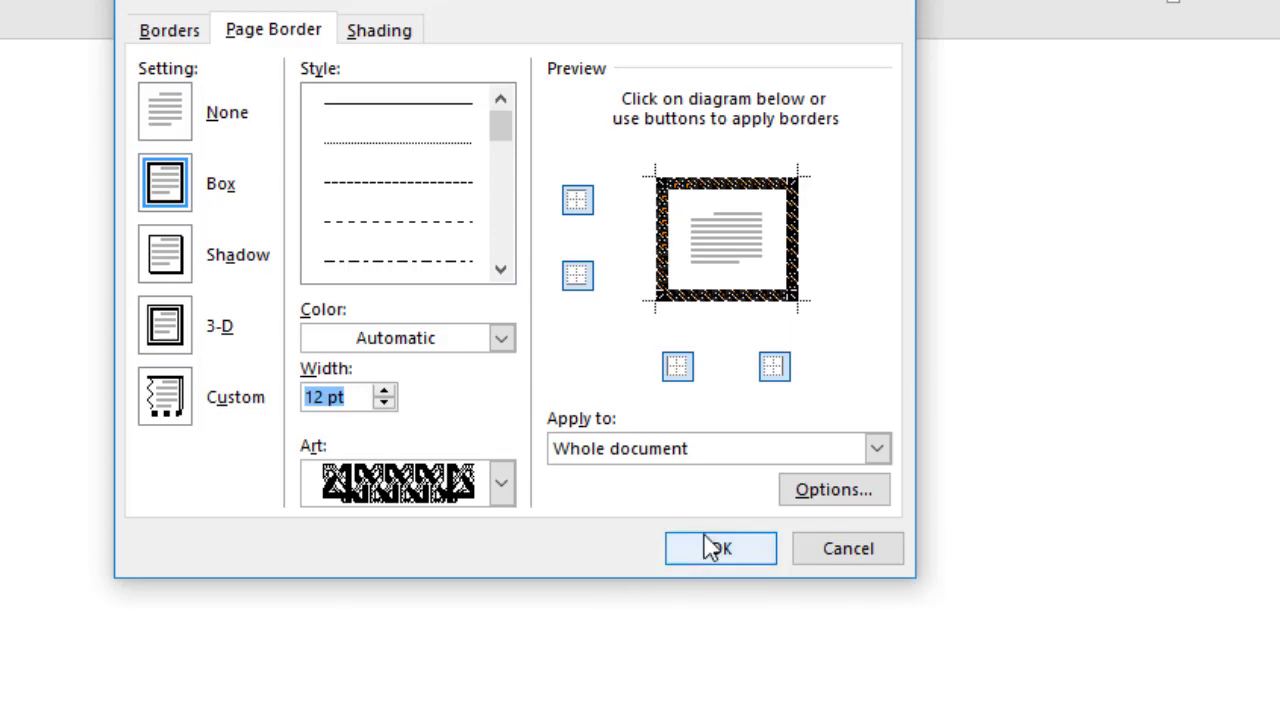
pyautogui.click(677, 460)
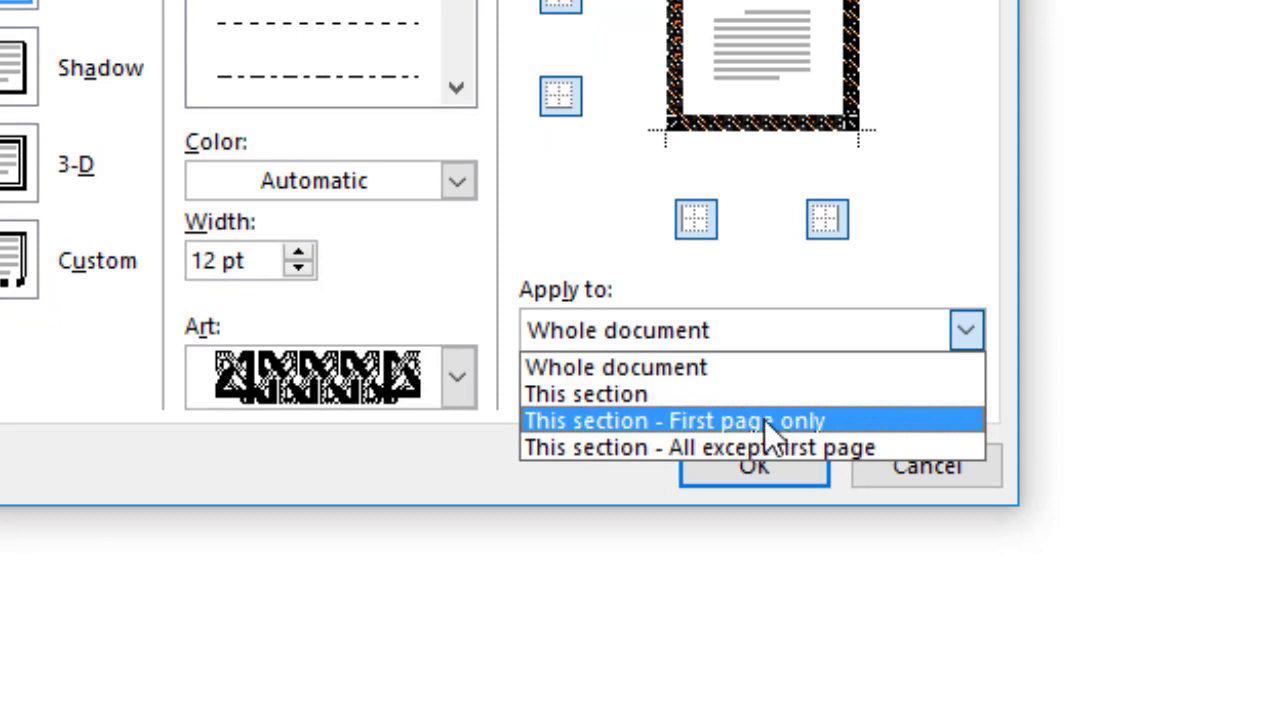
pyautogui.click(768, 421)
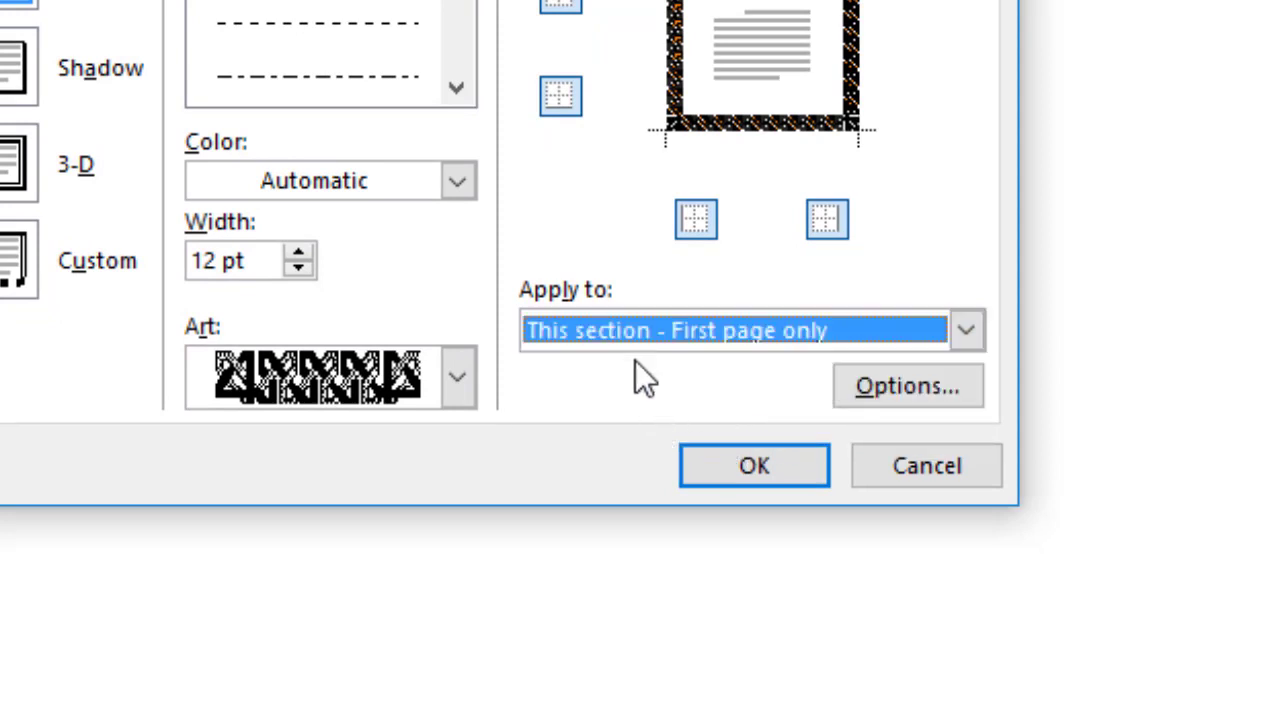
pyautogui.click(457, 185)
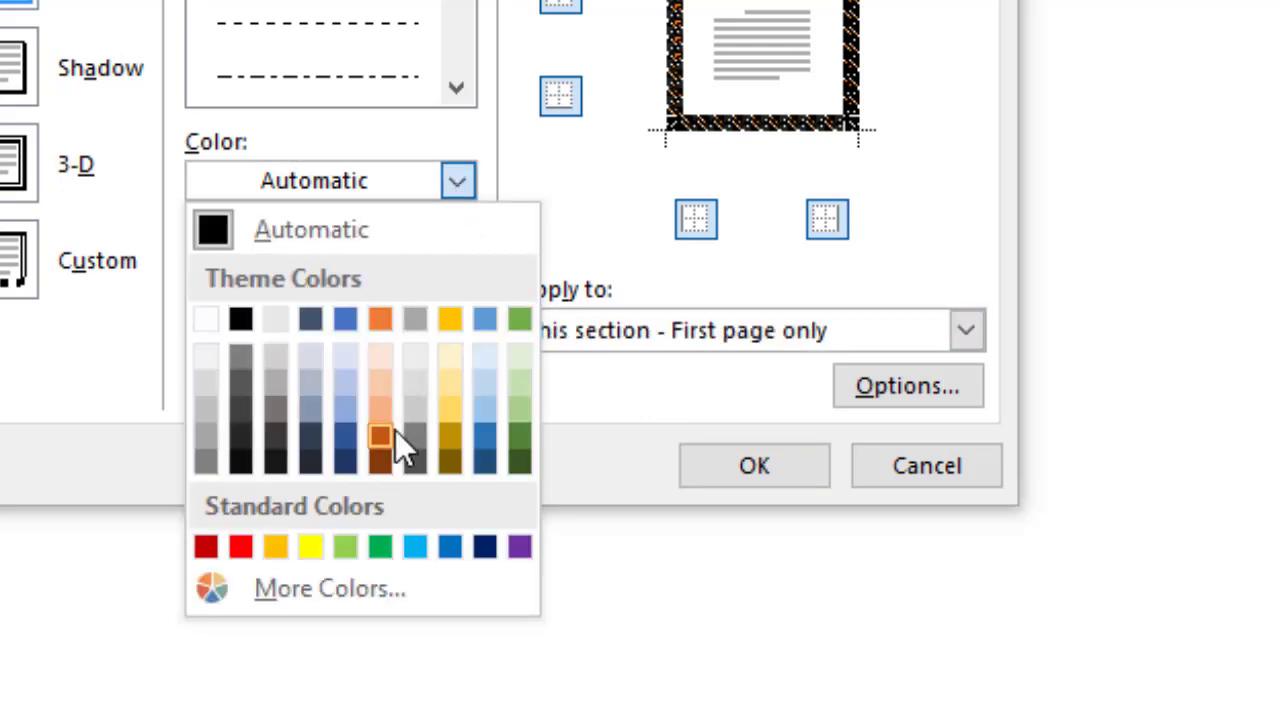
pyautogui.click(483, 438)
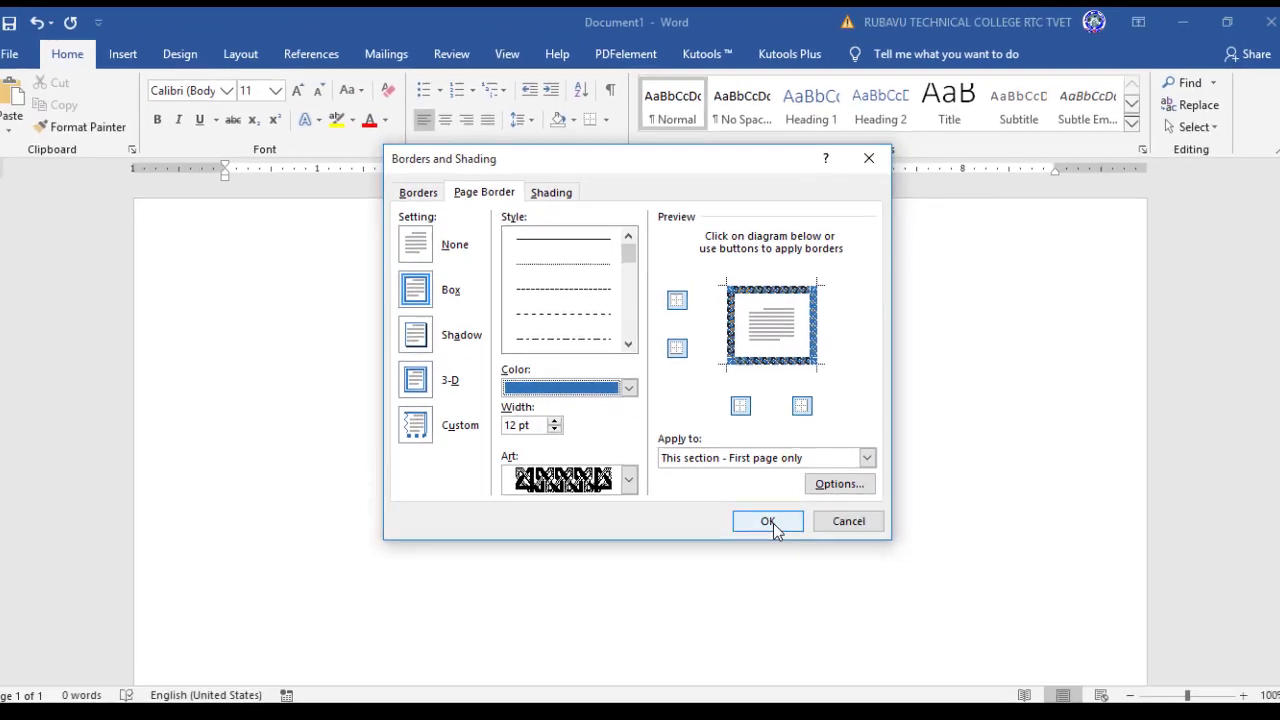
pyautogui.click(768, 521)
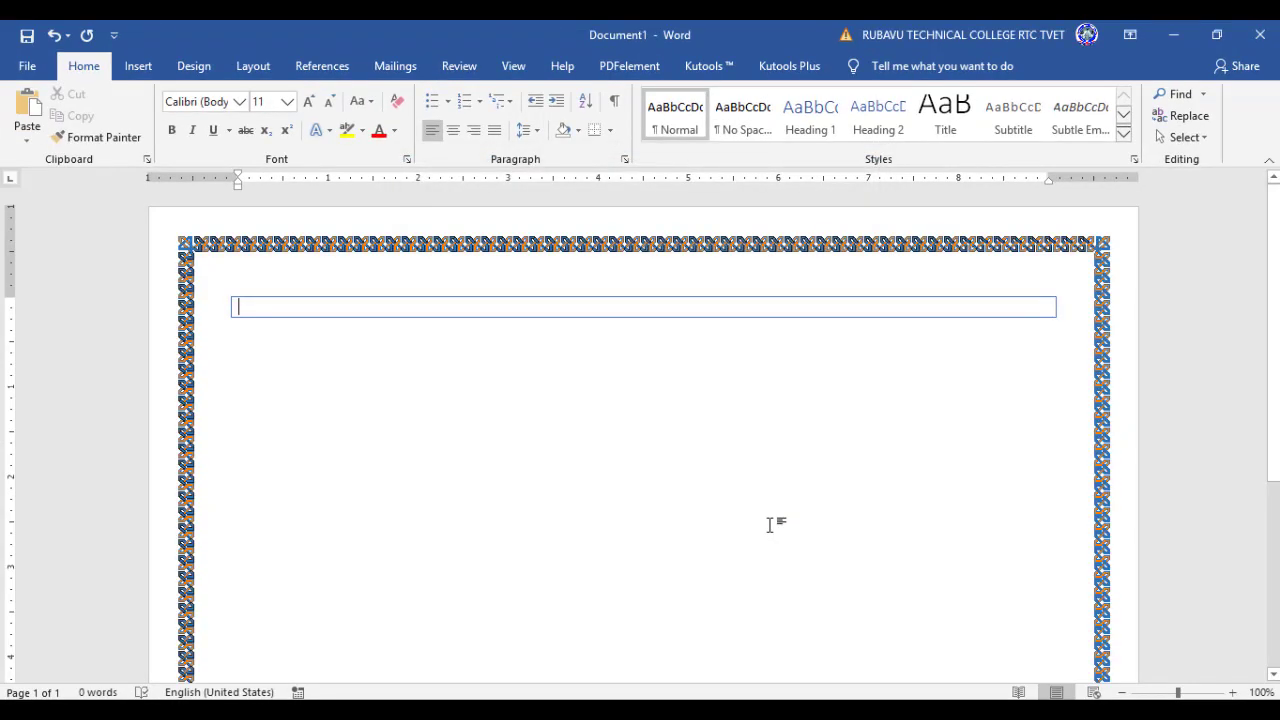
# Reopen the Page Border settings and raise the art border width from 12 pt to 15 pt.
pyautogui.scroll(-2, 550, 388)
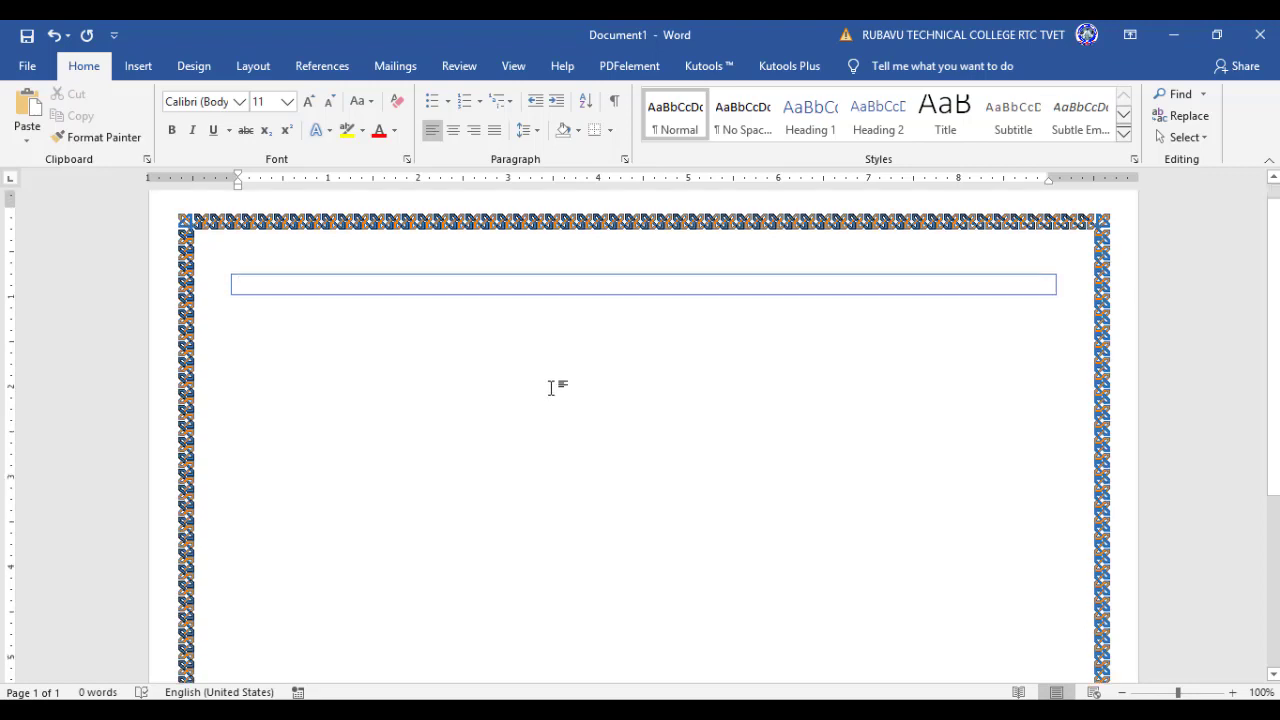
pyautogui.scroll(-5, 550, 388)
pyautogui.scroll(-4, 550, 388)
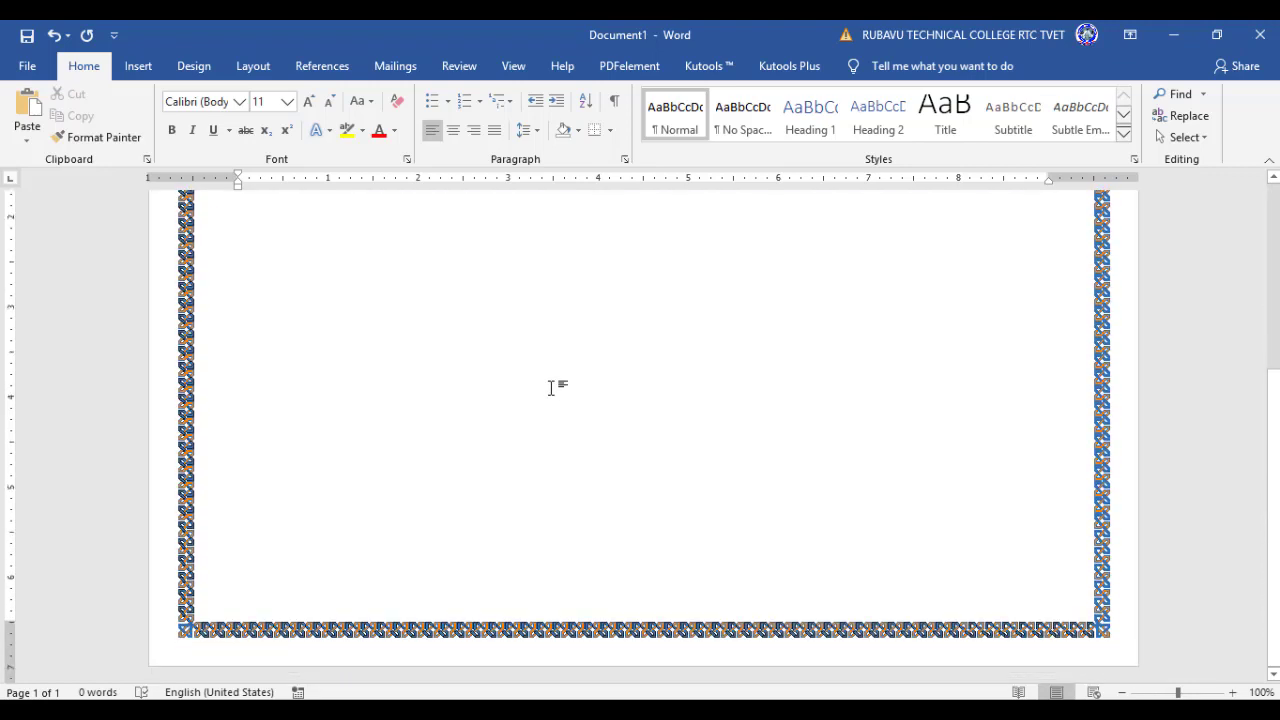
pyautogui.scroll(10, 550, 388)
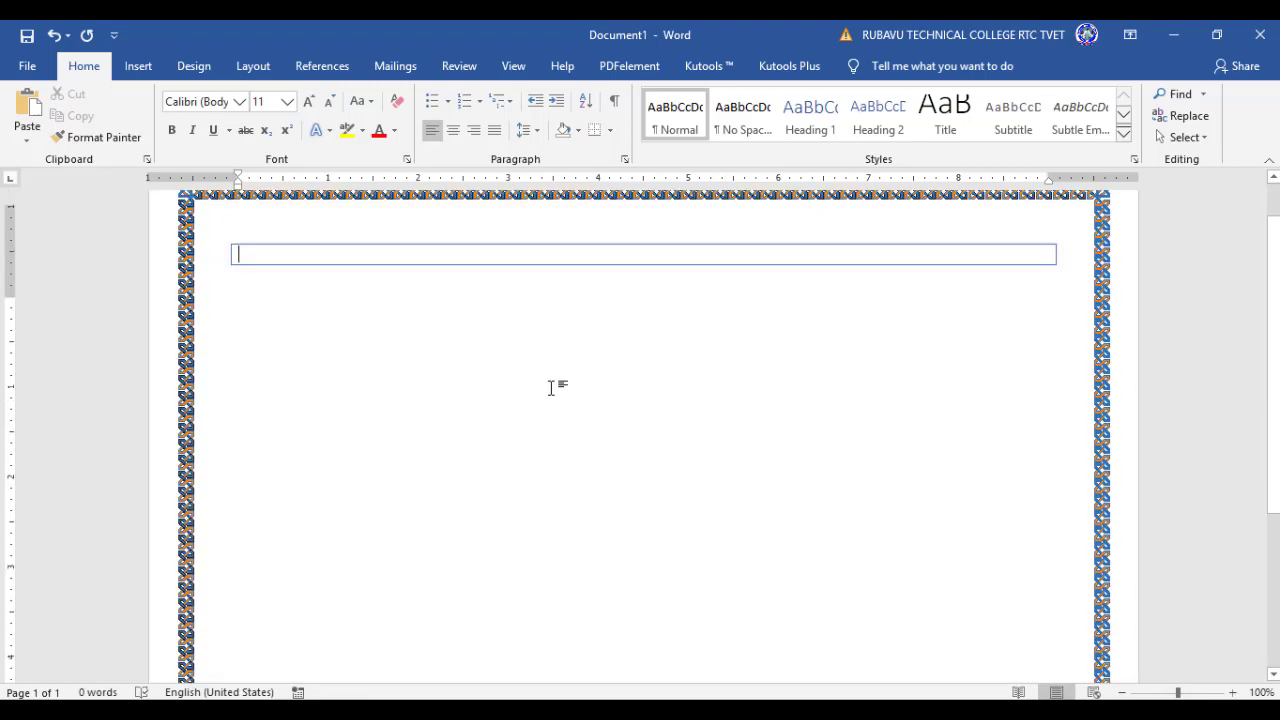
pyautogui.click(609, 131)
pyautogui.click(641, 499)
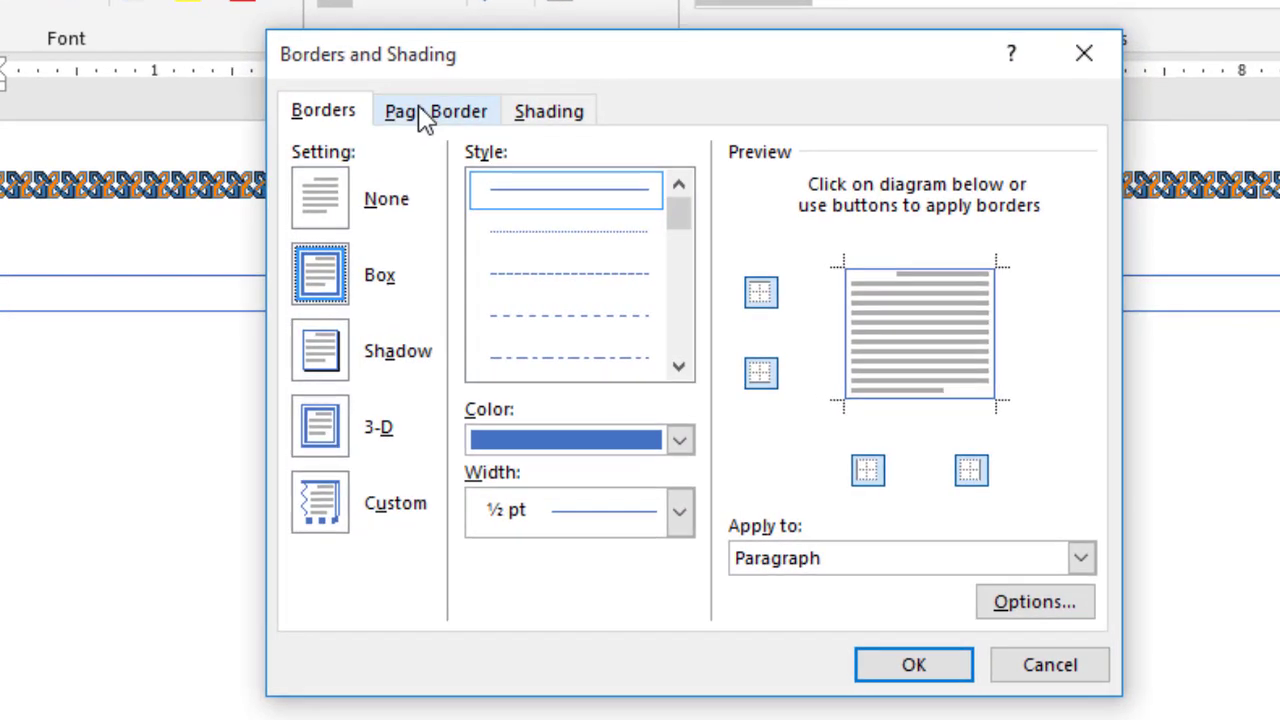
pyautogui.click(420, 112)
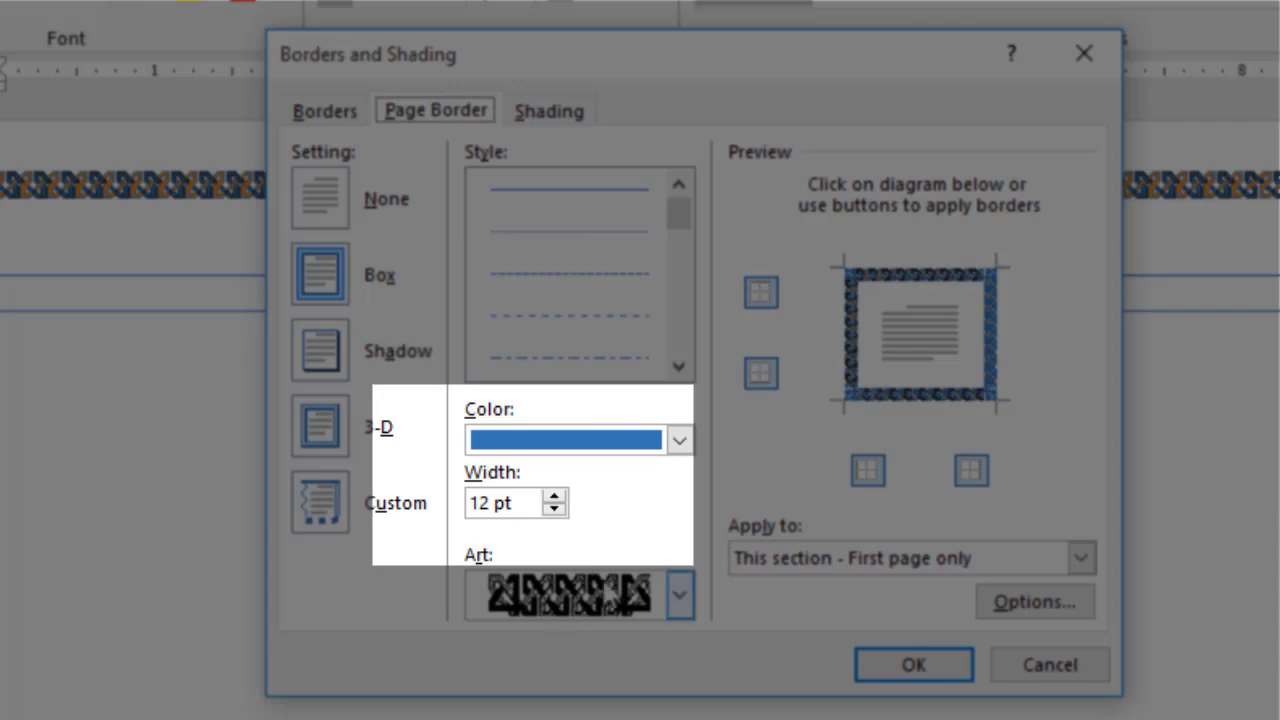
pyautogui.click(559, 492)
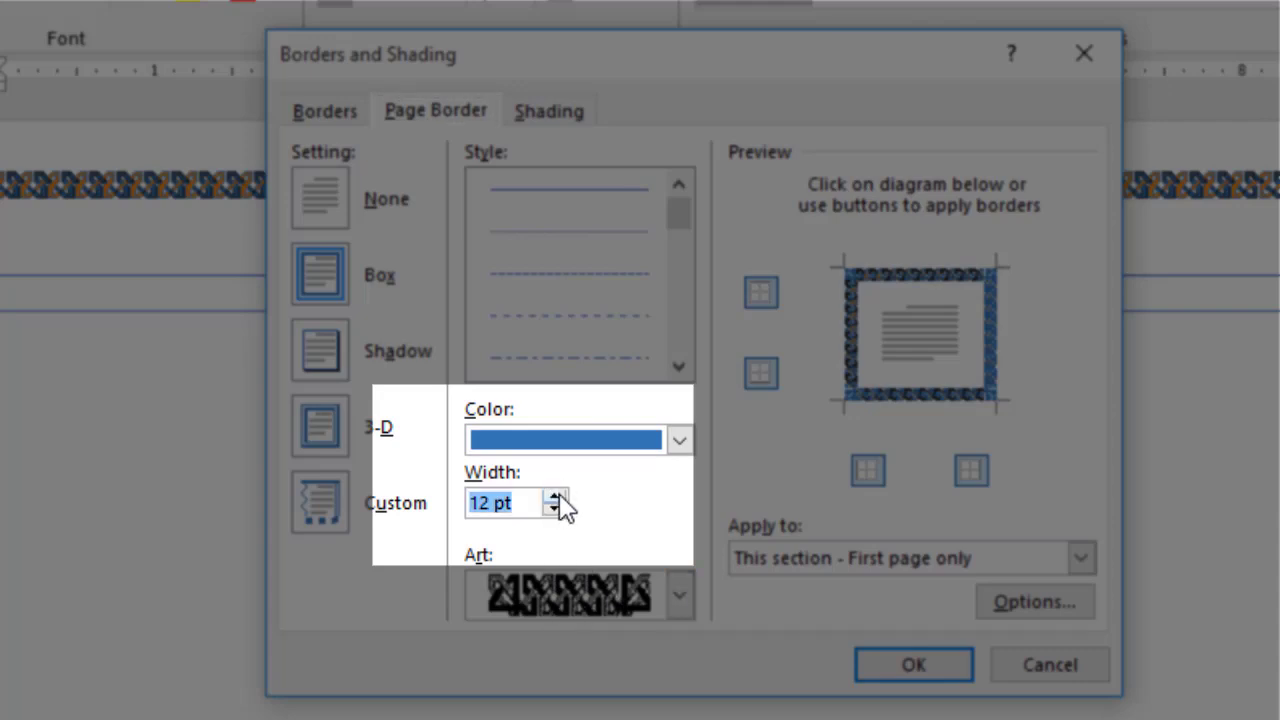
pyautogui.click(556, 496)
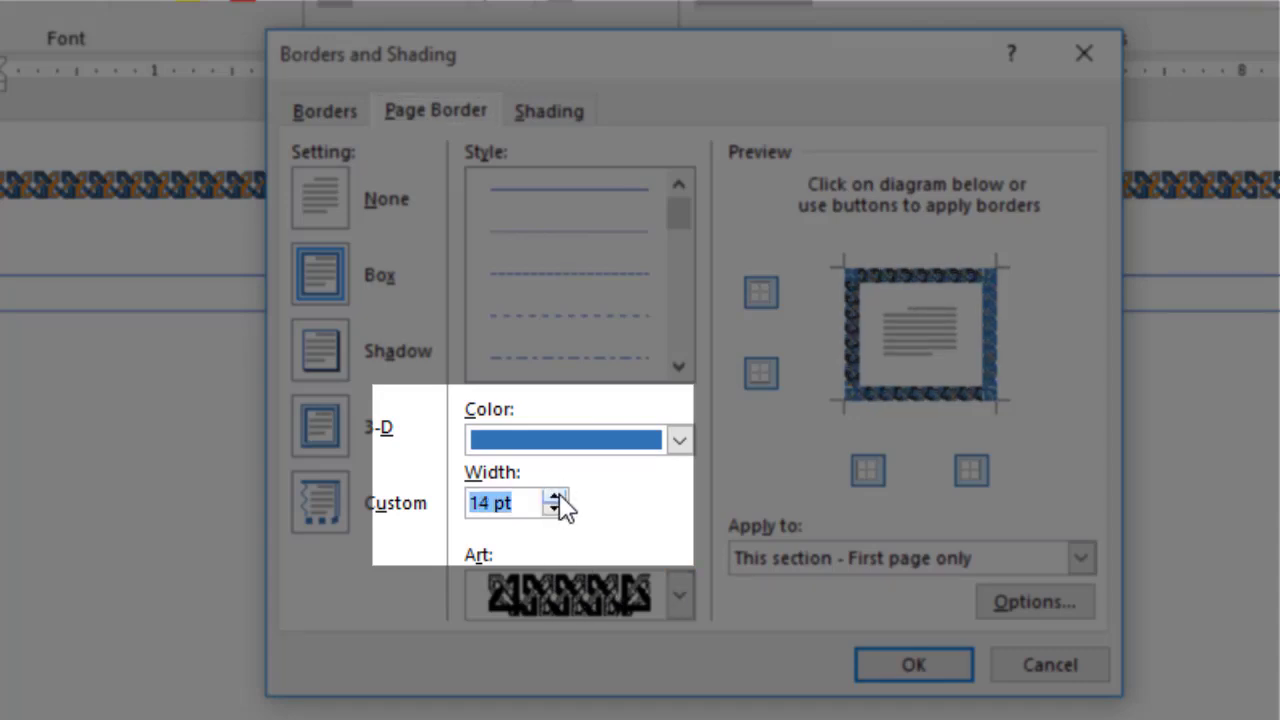
pyautogui.click(556, 496)
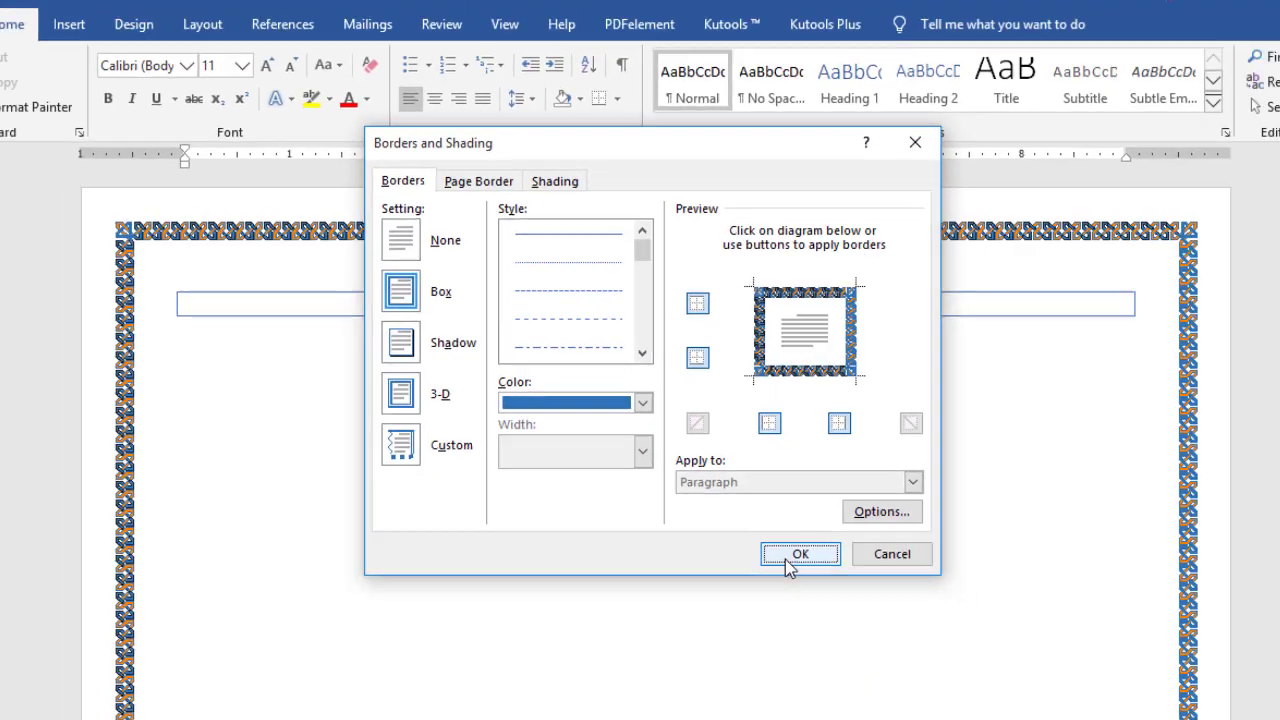
pyautogui.click(913, 664)
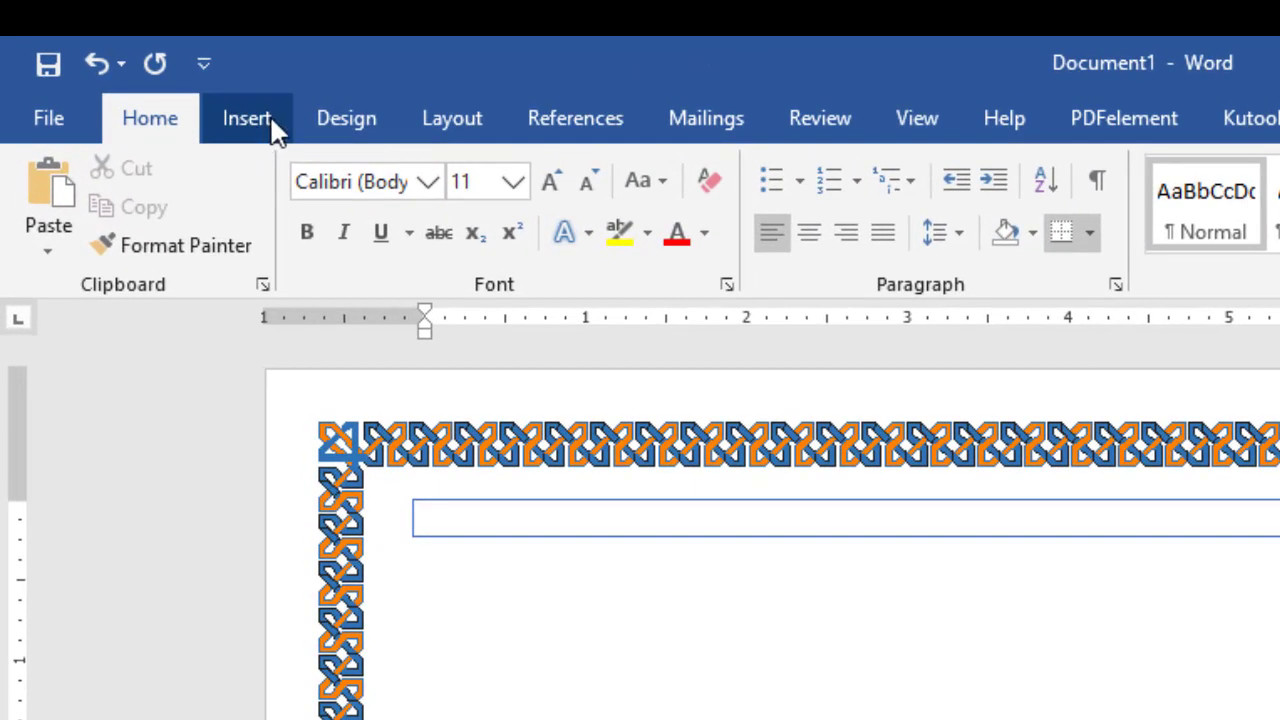
# Draw a 1.84" by 1.42" right triangle shape at the border's top-left corner.
pyautogui.click(272, 128)
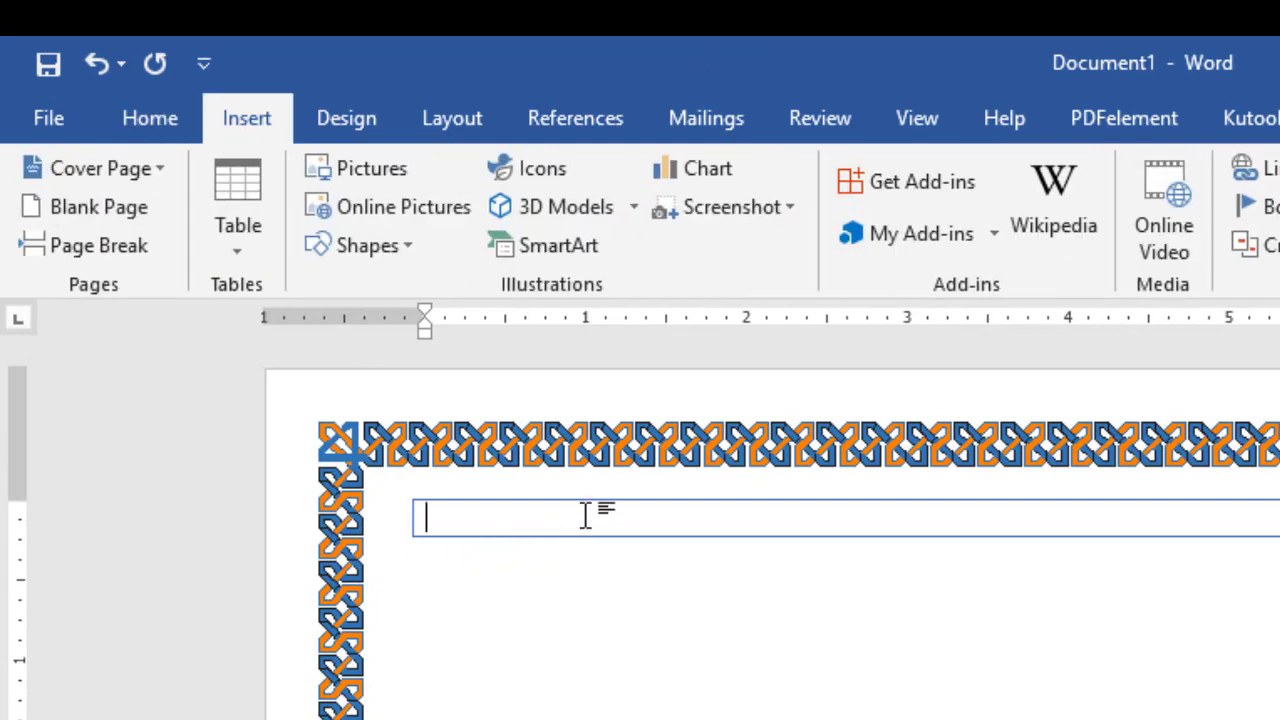
pyautogui.click(390, 247)
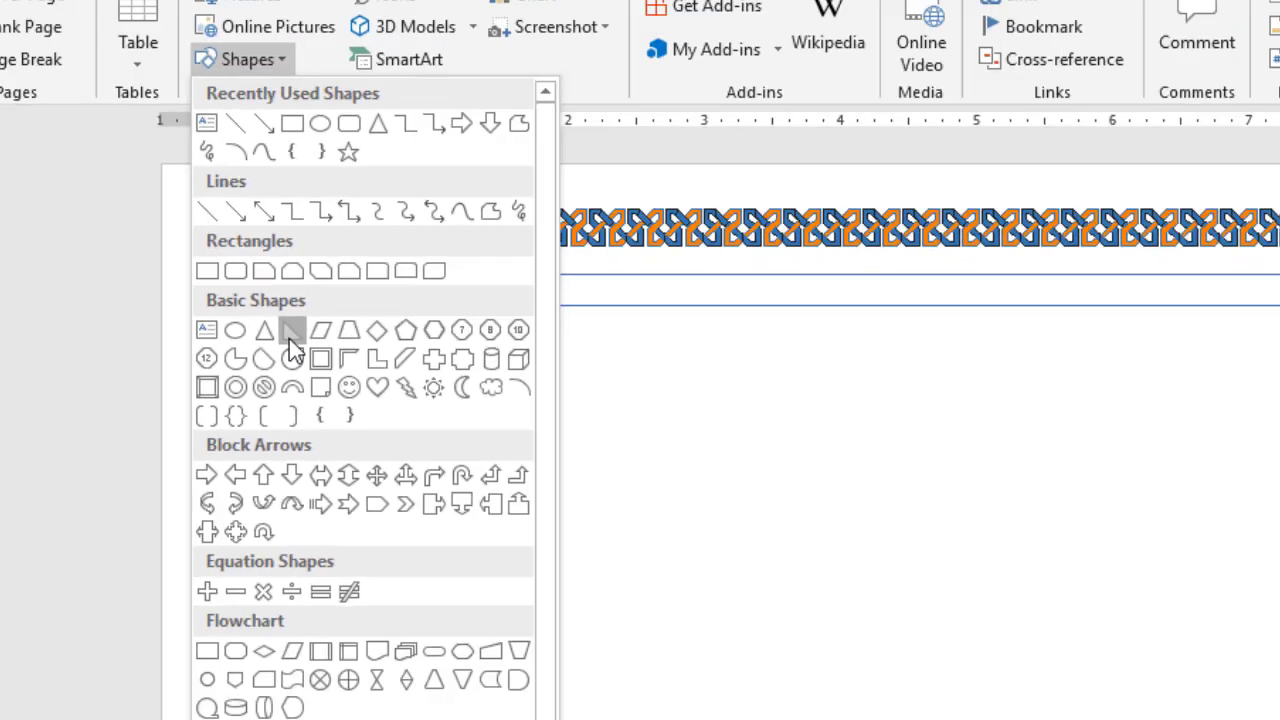
pyautogui.click(245, 309)
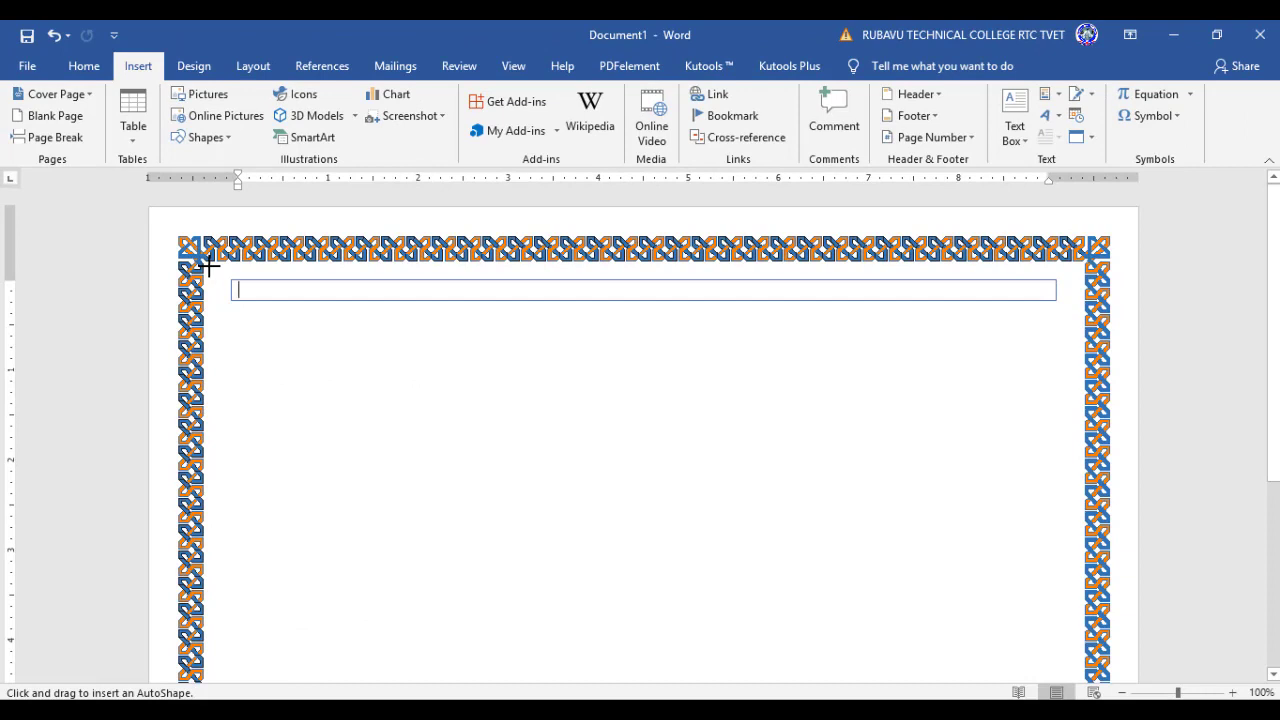
pyautogui.moveTo(208, 265); pyautogui.dragTo(338, 433)
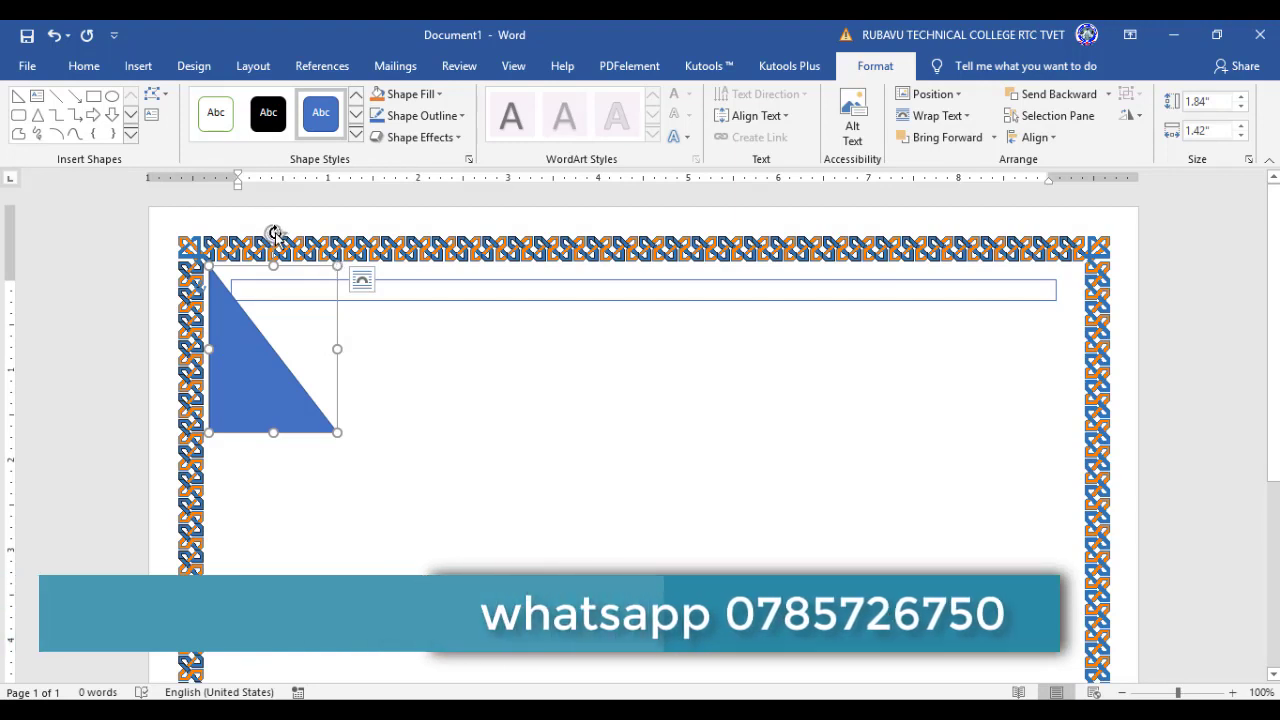
# Rotate the blue triangle into the top-left corner against the border and copy it.
pyautogui.moveTo(273, 233)
pyautogui.mouseDown()
pyautogui.moveTo(392, 368)
pyautogui.moveTo(389, 350)
pyautogui.mouseUp()
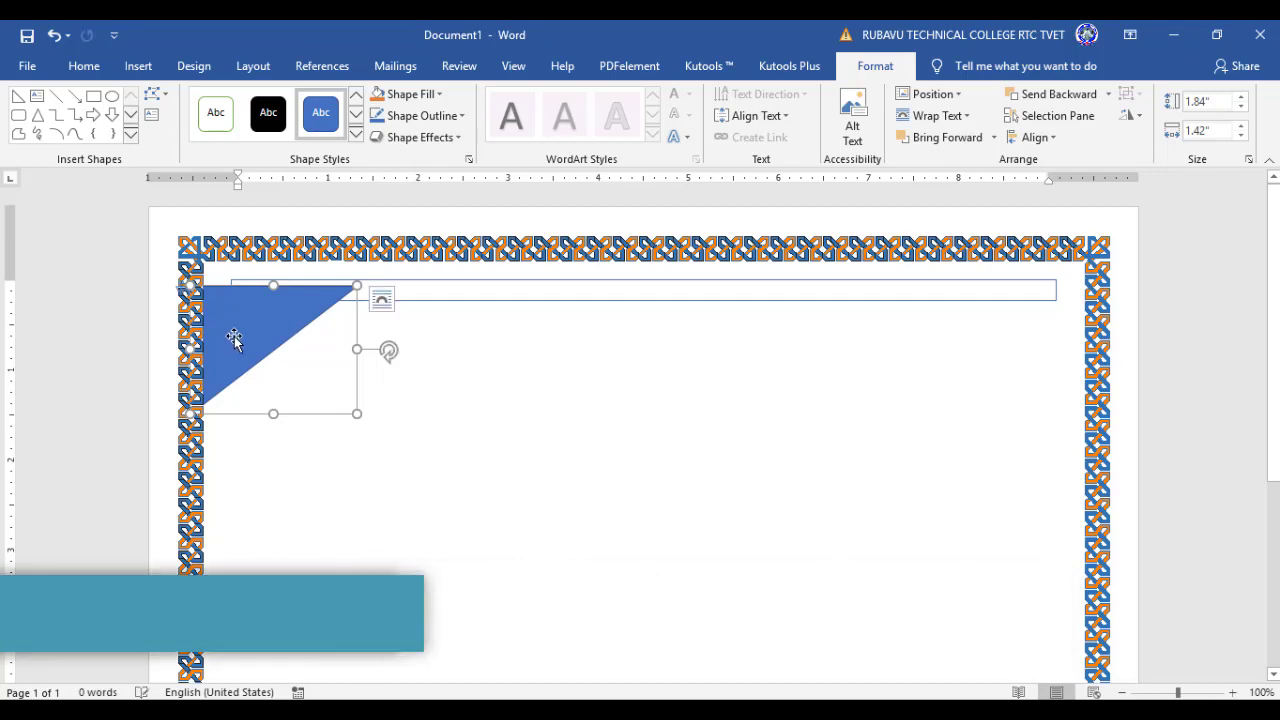
pyautogui.moveTo(247, 324); pyautogui.dragTo(241, 309)
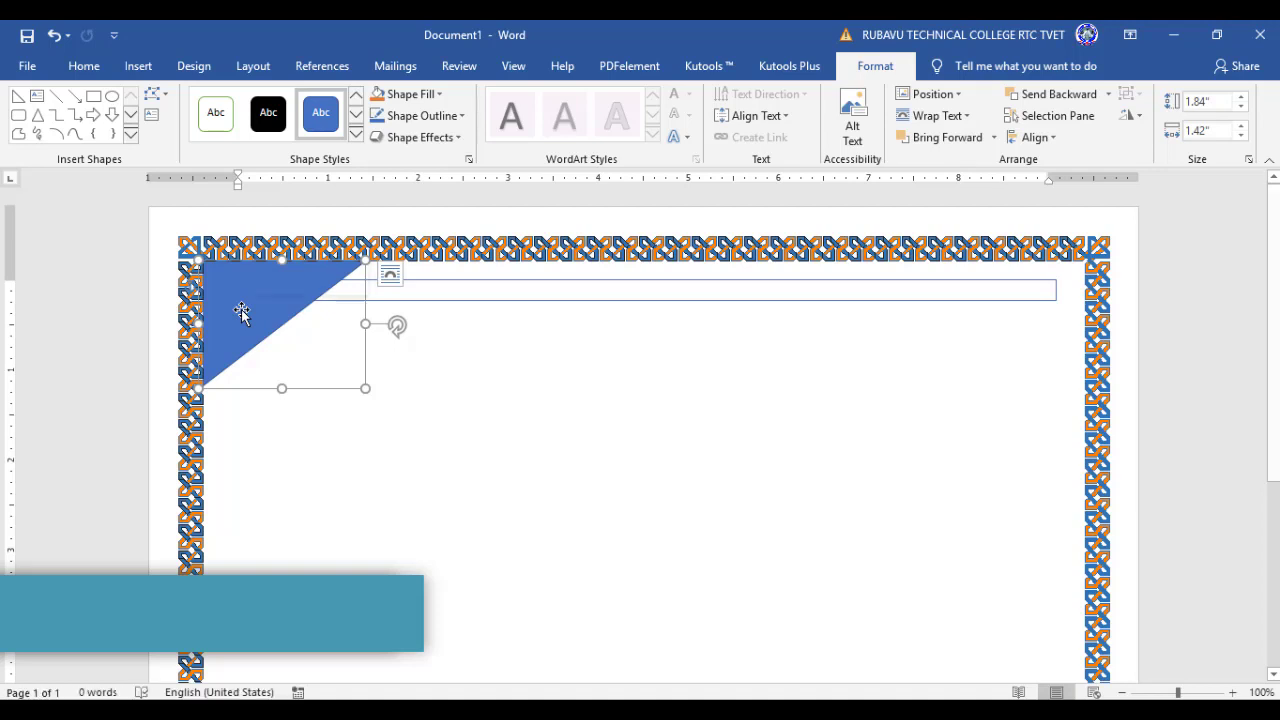
pyautogui.rightClick(241, 311)
pyautogui.click(293, 349)
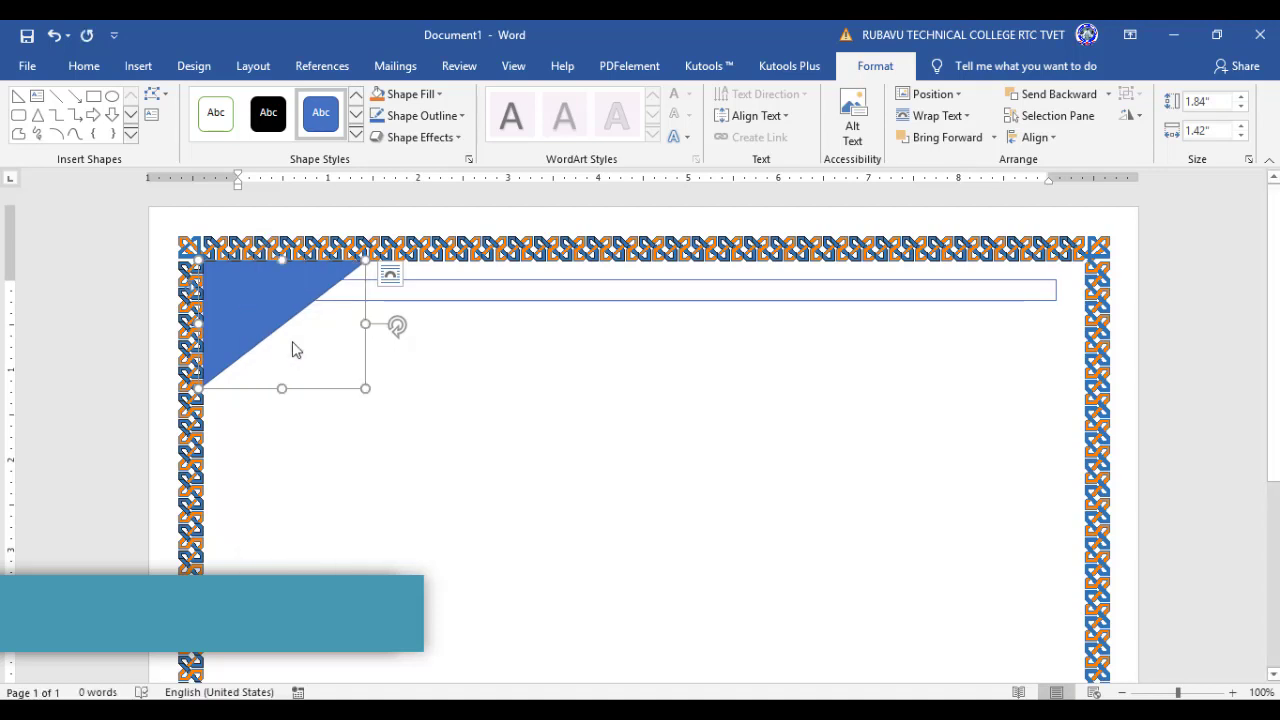
# Paste the triangle into the text box as a picture and rotate the pasted copy clockwise.
pyautogui.click(707, 342)
pyautogui.rightClick(707, 342)
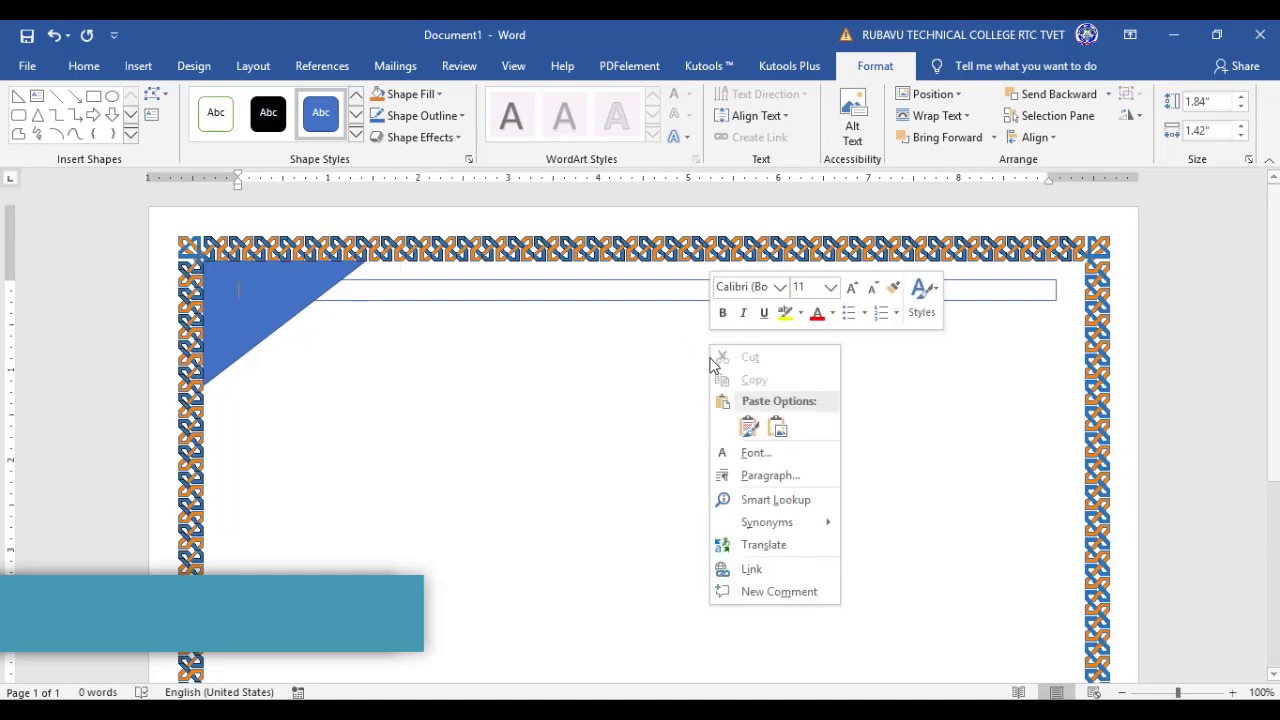
pyautogui.click(779, 428)
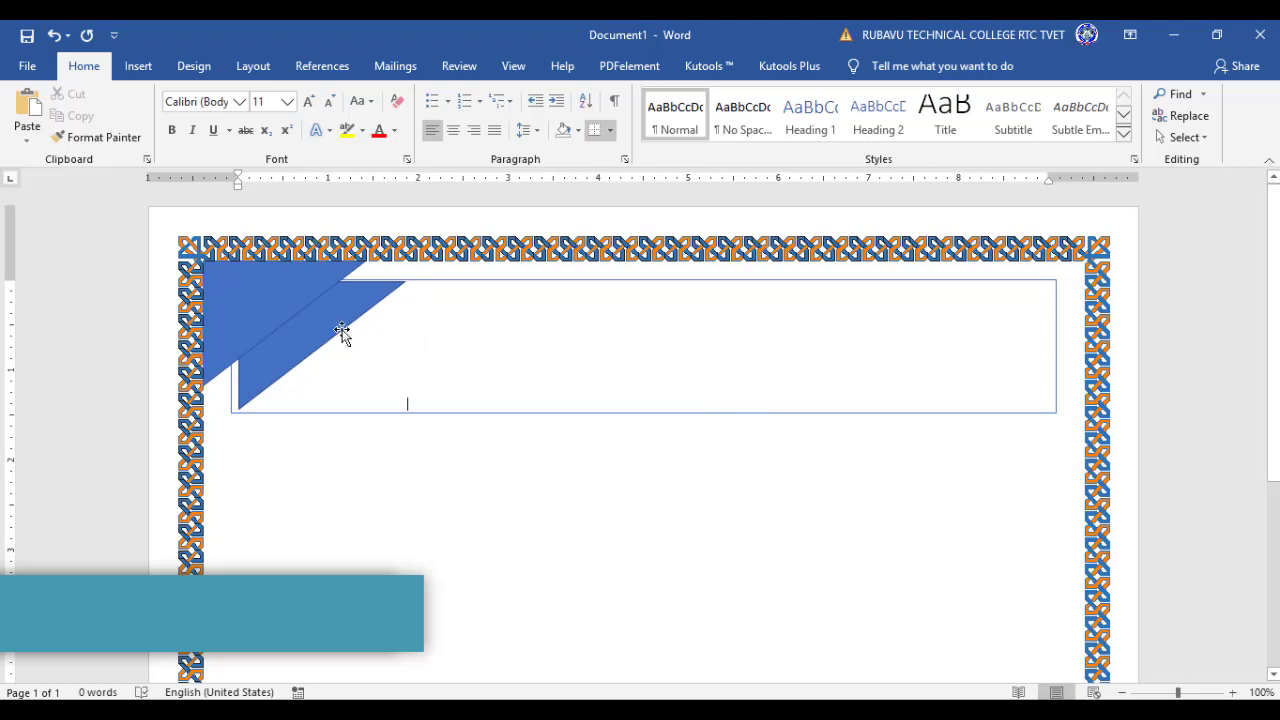
pyautogui.click(416, 398)
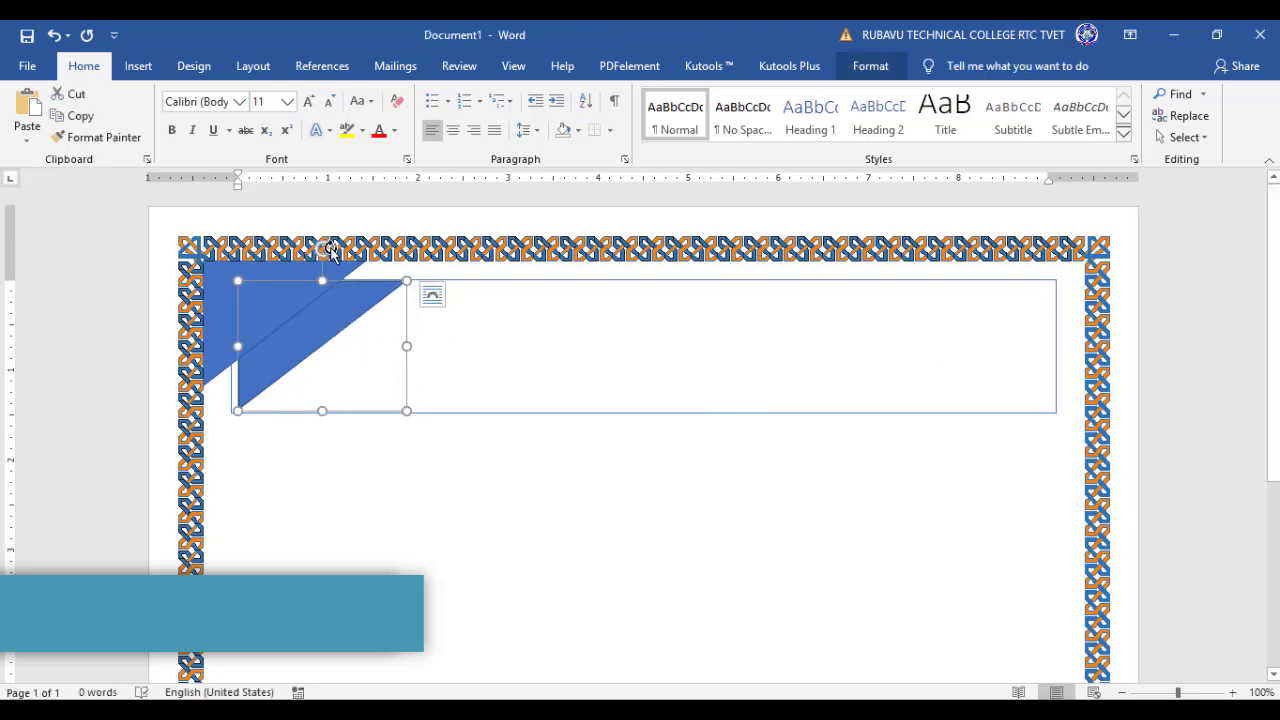
pyautogui.moveTo(329, 248); pyautogui.dragTo(448, 358)
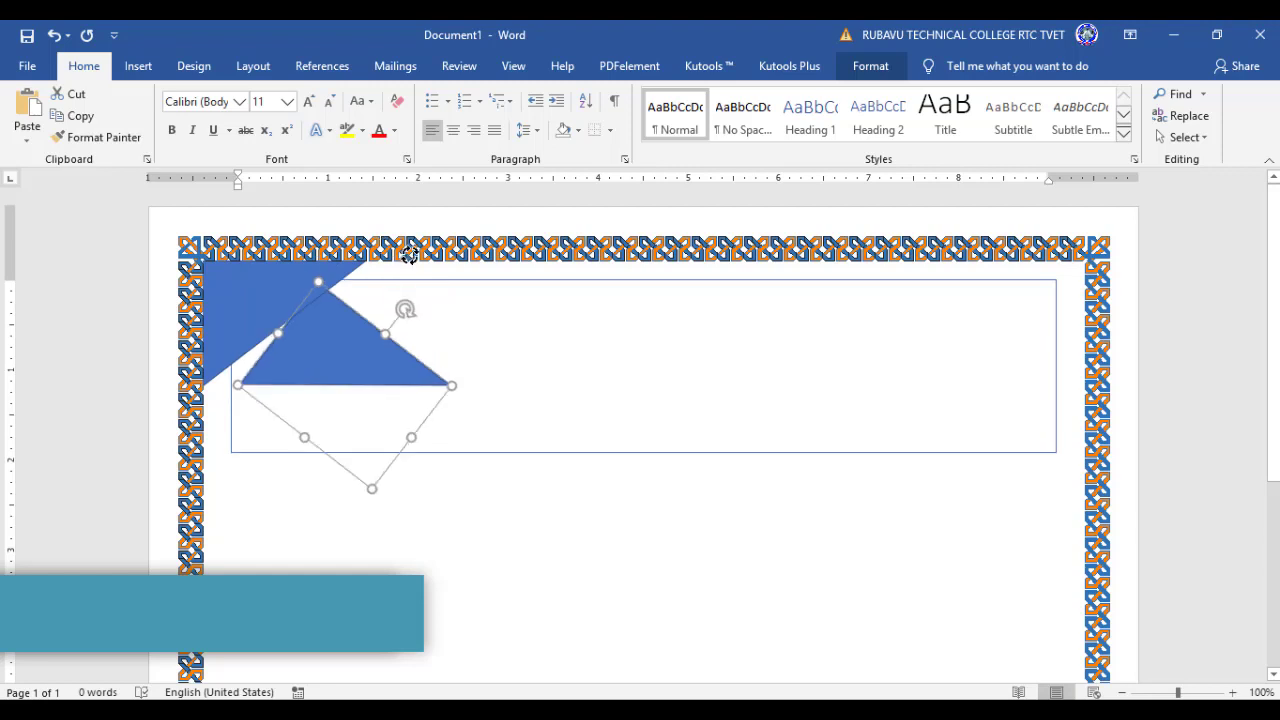
# Check the rotated picture, then undo to remove the pasted triangle picture.
pyautogui.click(440, 366)
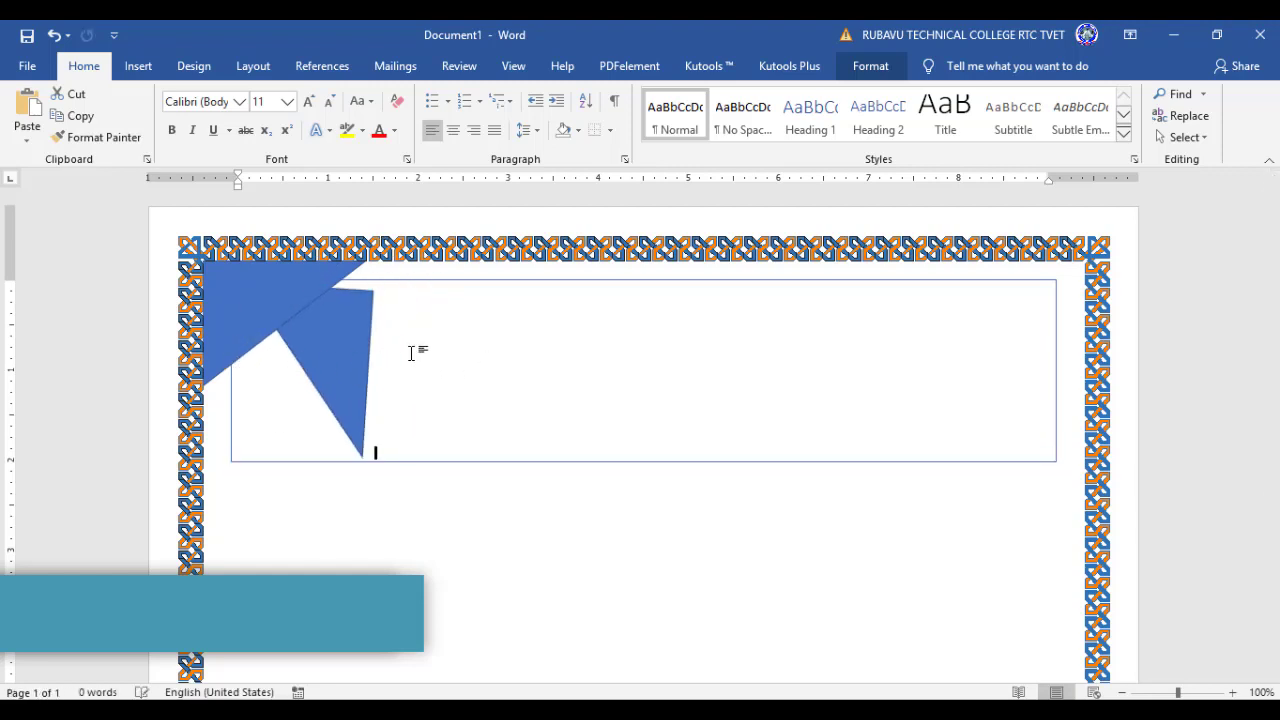
pyautogui.click(359, 351)
pyautogui.click(536, 350)
pyautogui.click(333, 350)
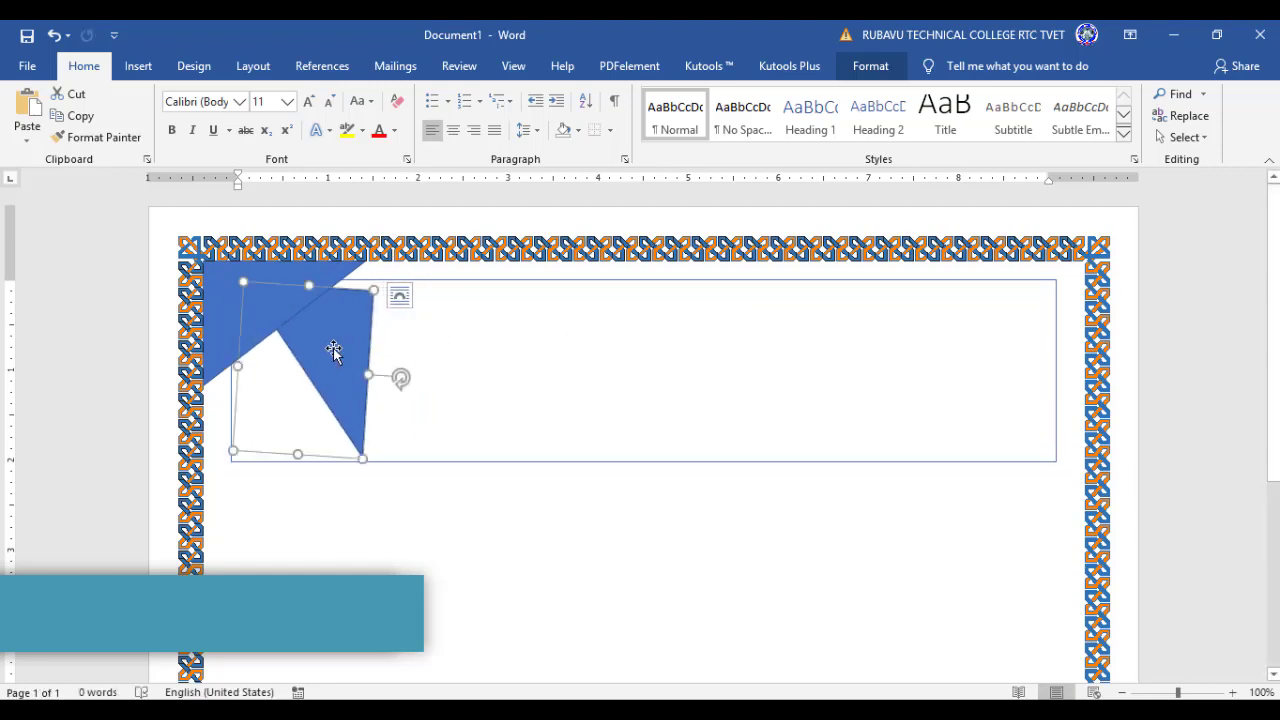
pyautogui.click(363, 483)
pyautogui.click(353, 362)
pyautogui.click(478, 338)
pyautogui.click(521, 466)
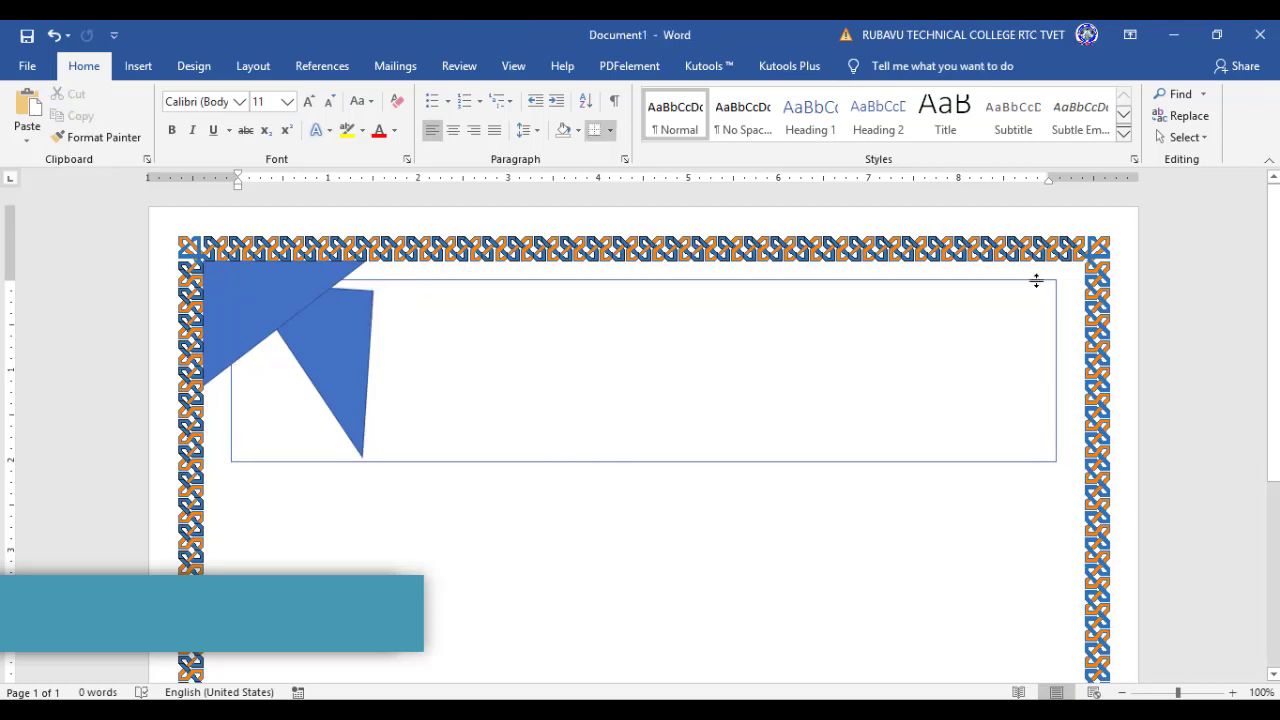
pyautogui.click(341, 358)
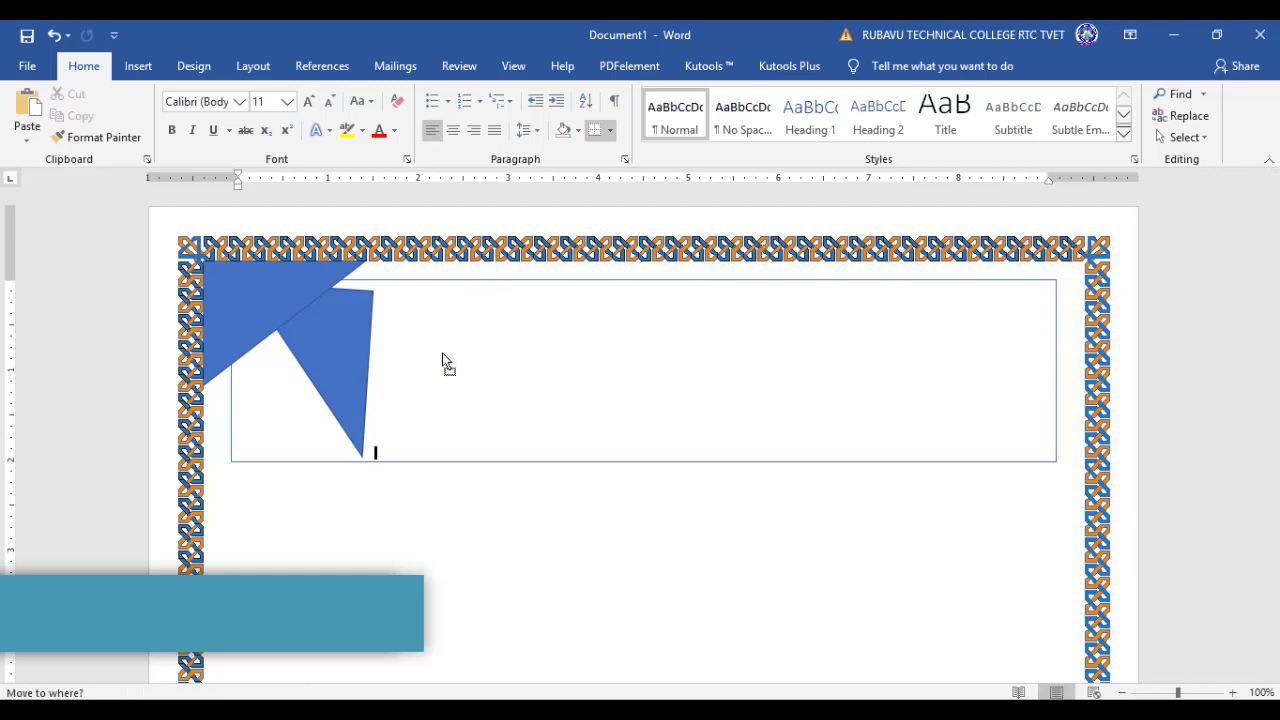
pyautogui.click(428, 463)
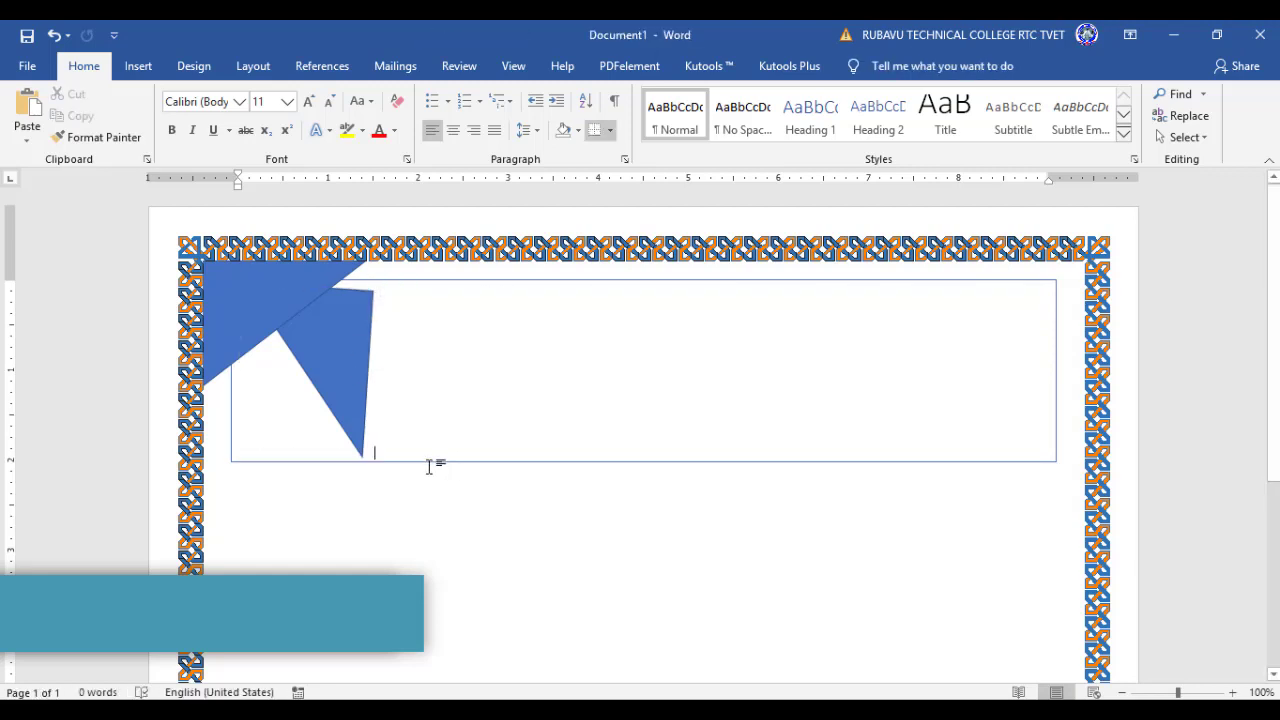
pyautogui.click(55, 40)
pyautogui.click(55, 40)
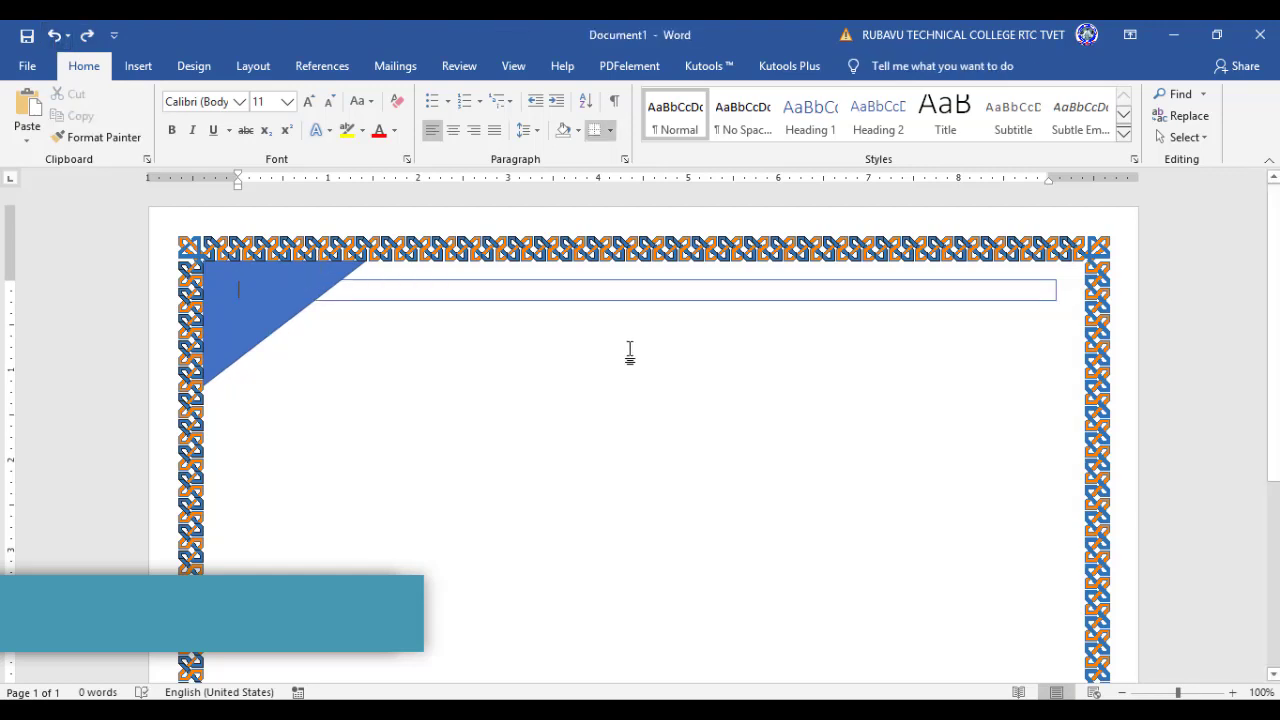
# Select the original blue triangle and copy it again.
pyautogui.doubleClick(620, 287)
pyautogui.click(271, 348)
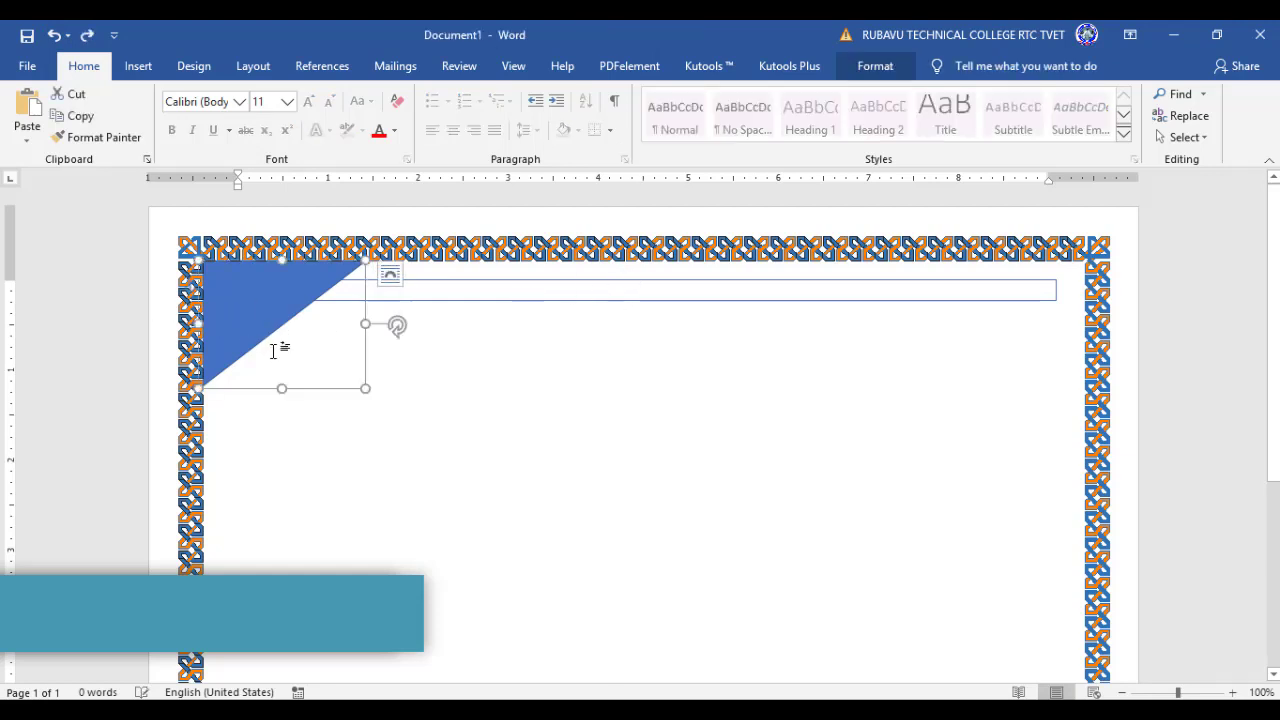
pyautogui.rightClick(275, 363)
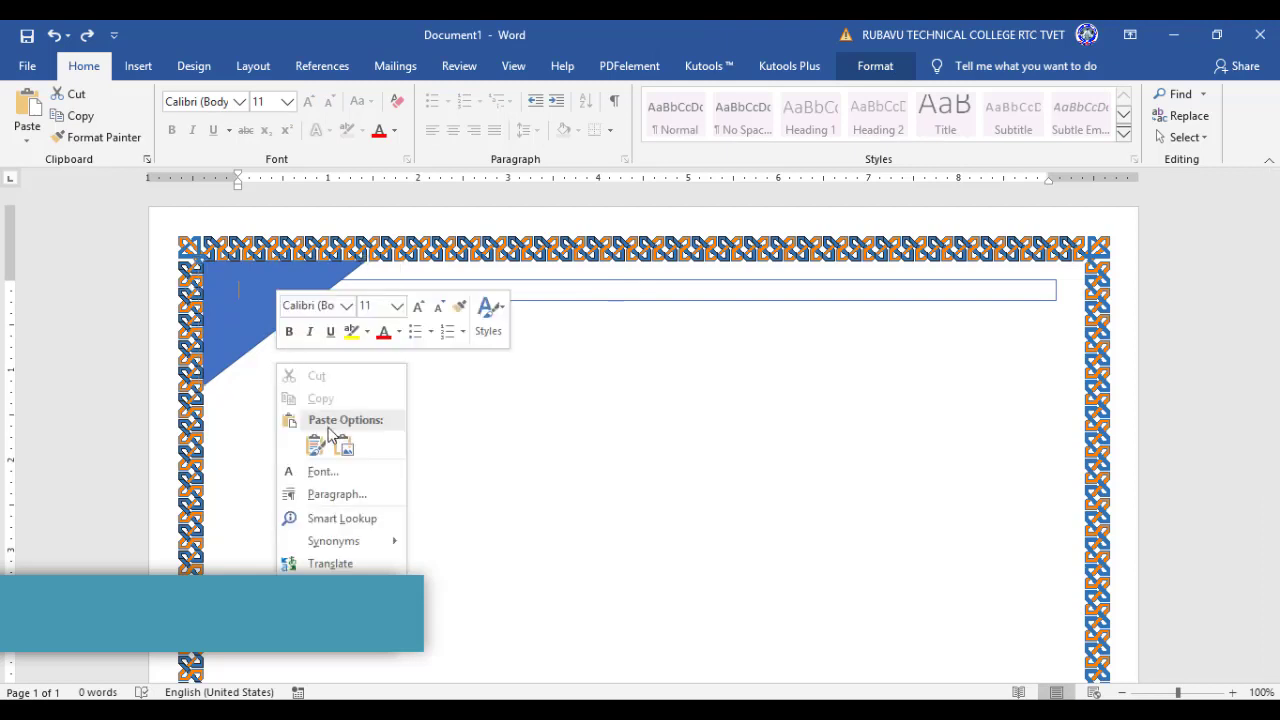
pyautogui.click(253, 340)
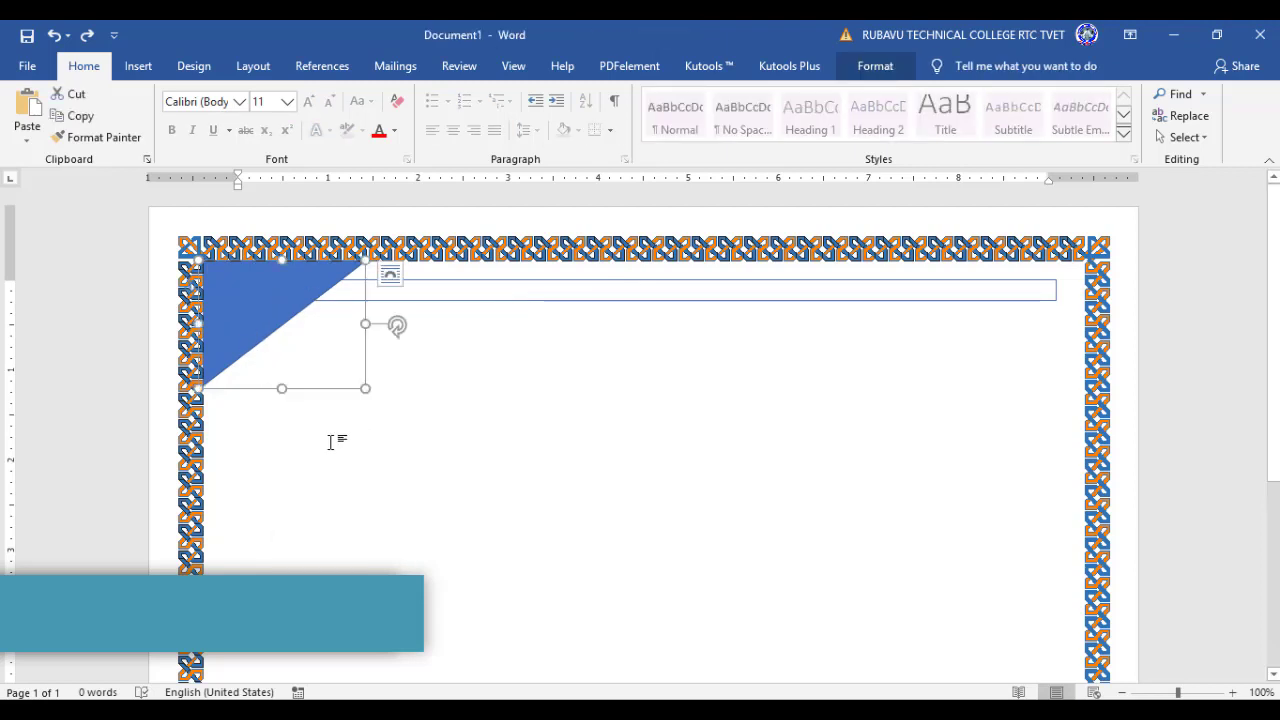
pyautogui.click(604, 485)
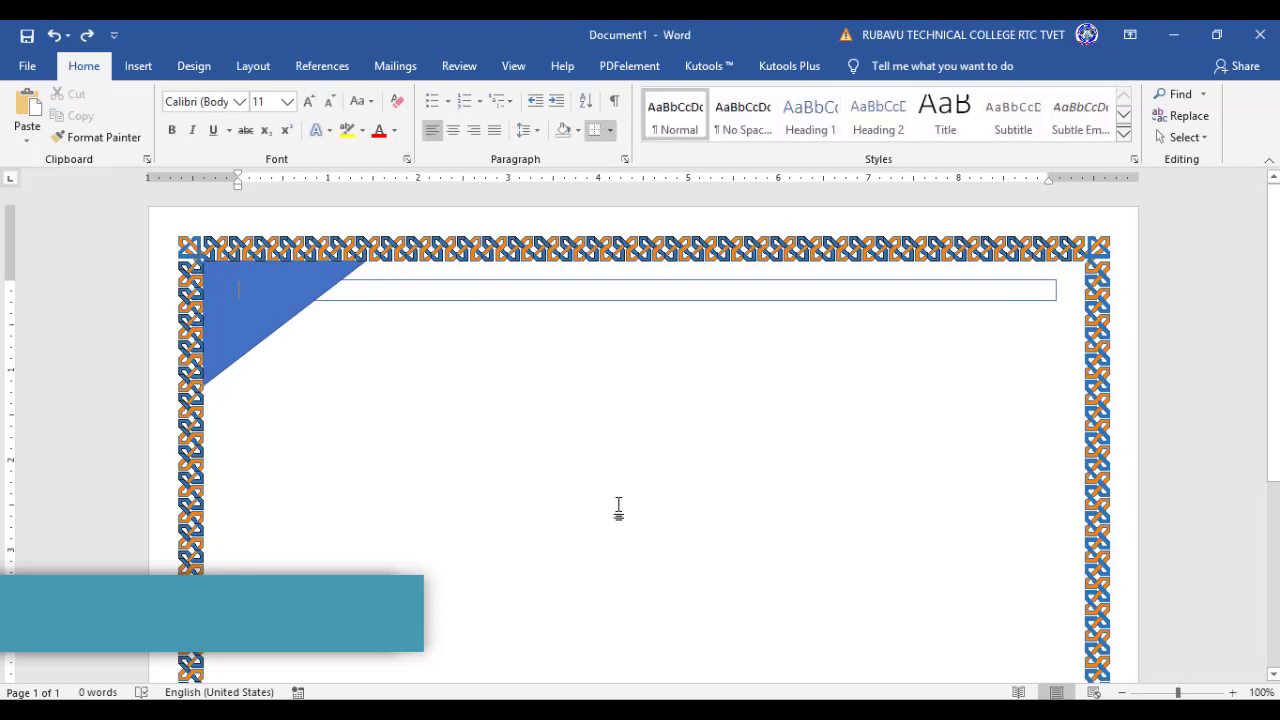
# Paste a triangle copy, rotate it and widen it to fill the top-right corner.
pyautogui.doubleClick(853, 551)
pyautogui.hotkey('ctrl', 'v')
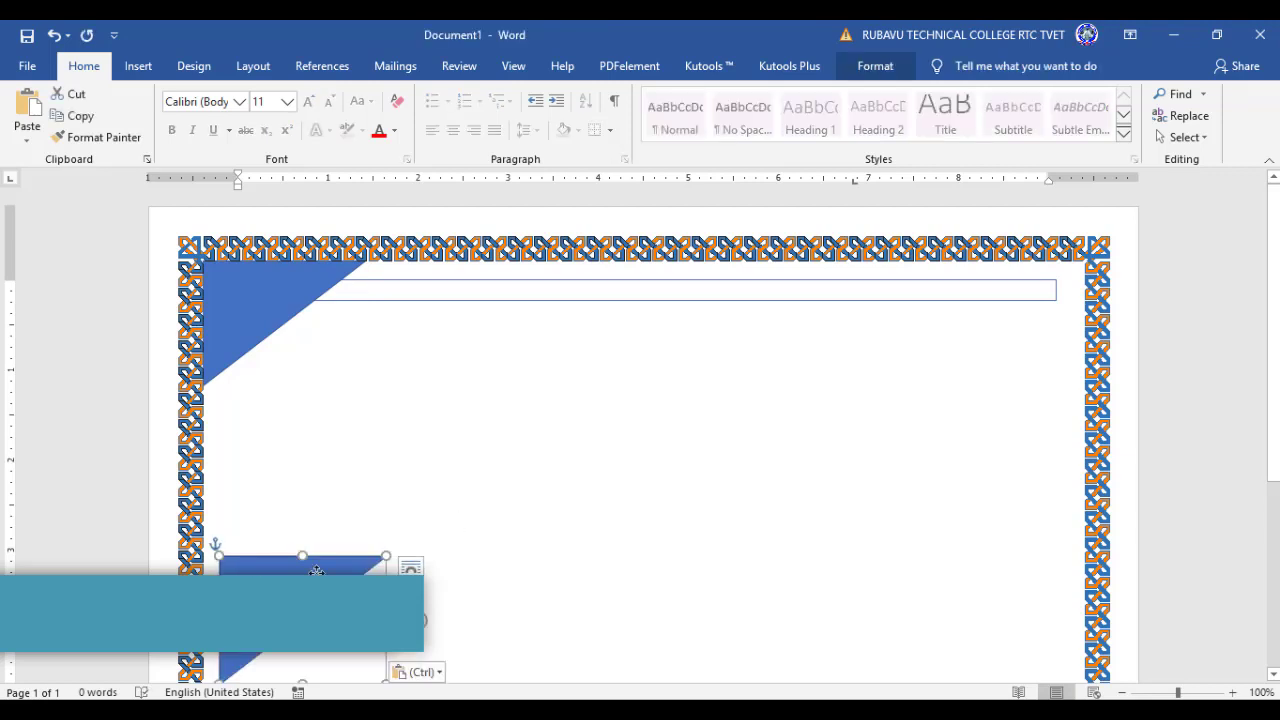
pyautogui.moveTo(316, 571); pyautogui.dragTo(854, 333)
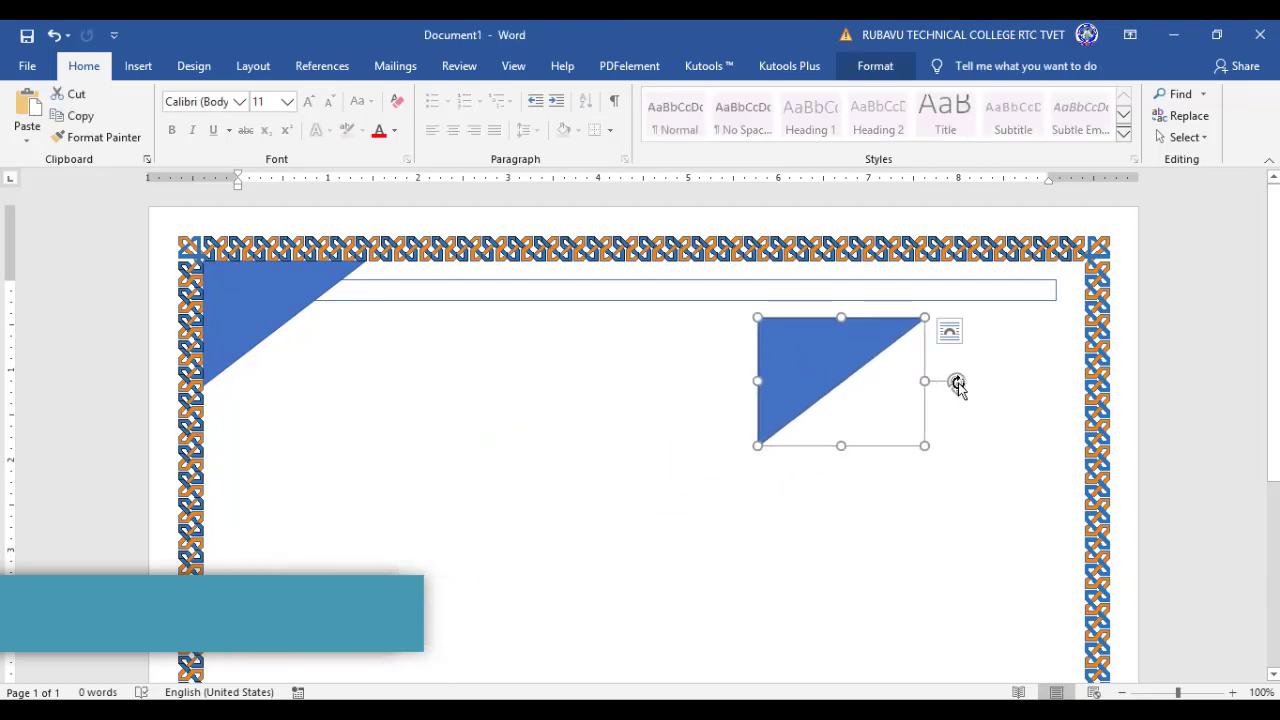
pyautogui.moveTo(957, 384); pyautogui.dragTo(809, 540)
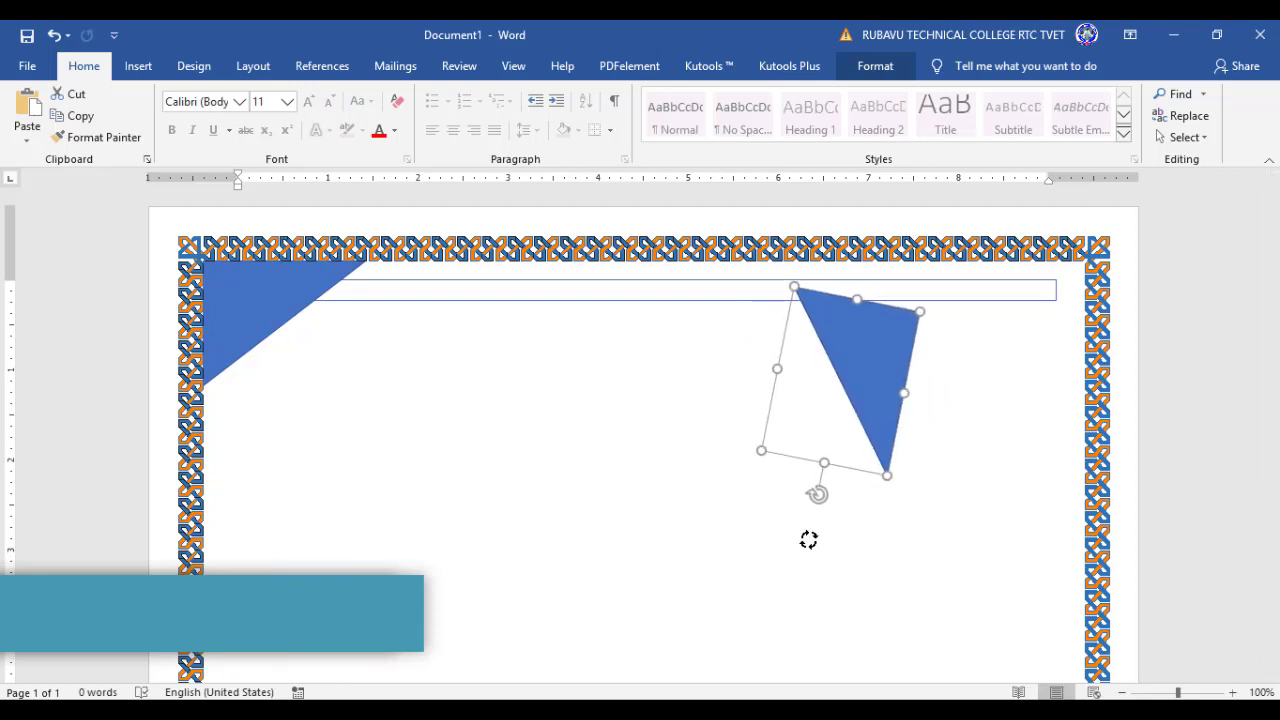
pyautogui.moveTo(809, 540); pyautogui.dragTo(831, 491)
pyautogui.moveTo(864, 366); pyautogui.dragTo(1050, 326)
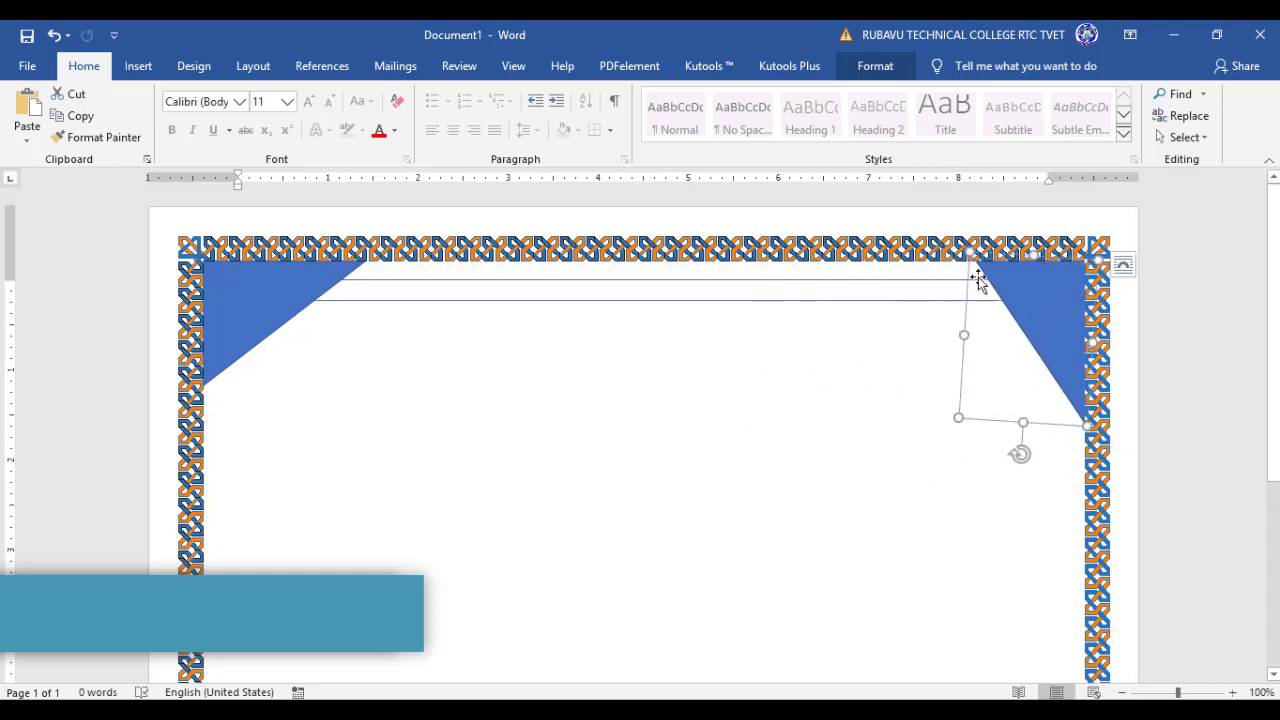
pyautogui.moveTo(964, 341); pyautogui.dragTo(937, 342)
pyautogui.click(611, 291)
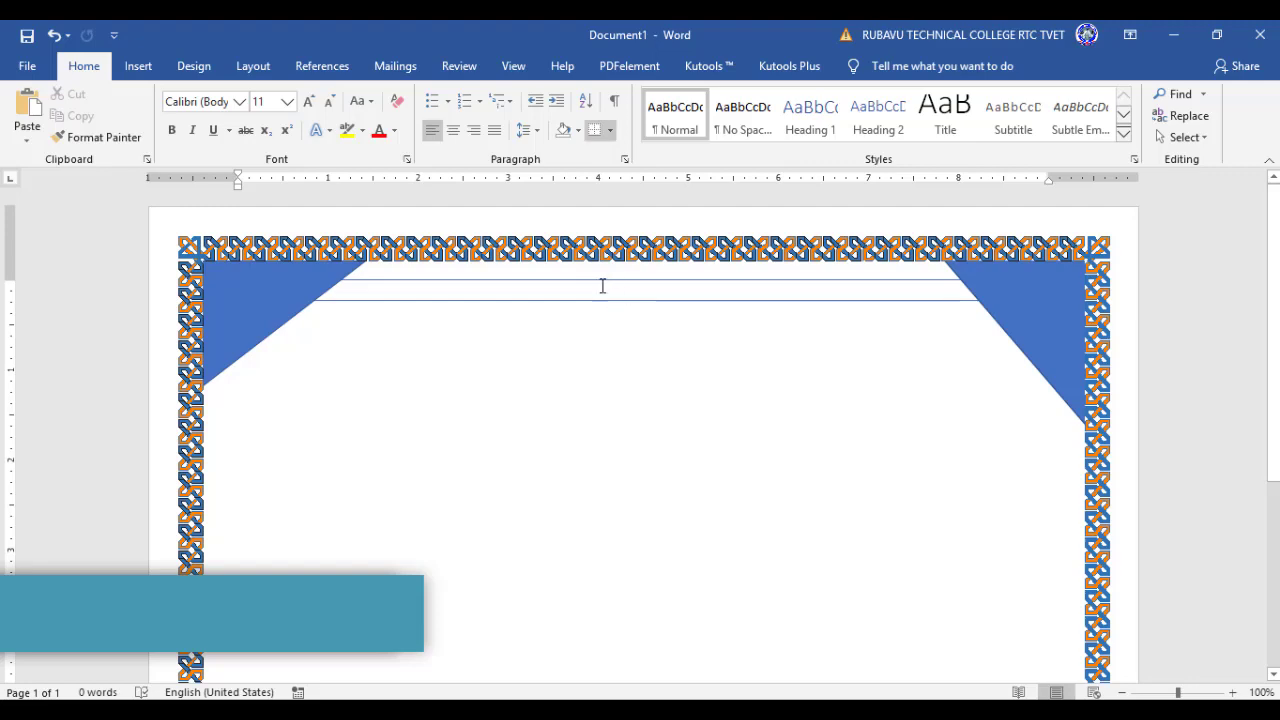
# Paste another copy, flip it and push it into the bottom-right corner against the border.
pyautogui.scroll(-5, 397, 480)
pyautogui.hotkey('ctrl', 'v')
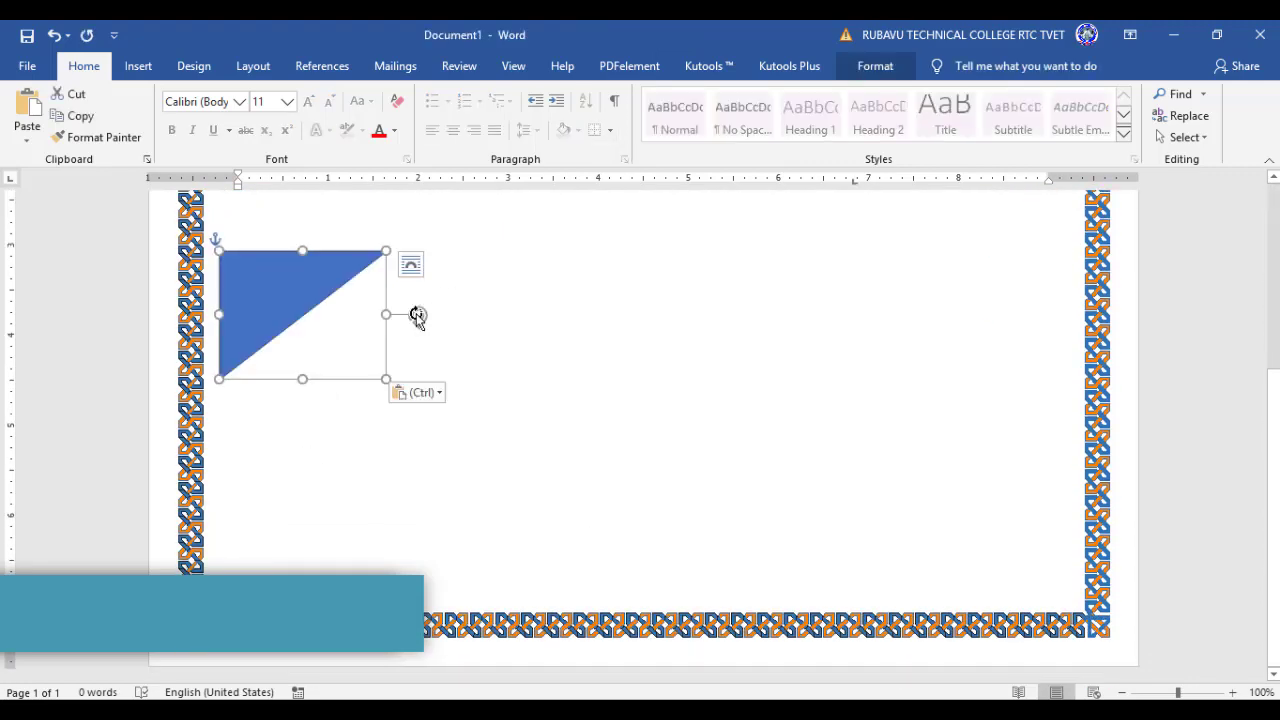
pyautogui.moveTo(303, 229)
pyautogui.mouseDown()
pyautogui.moveTo(383, 150)
pyautogui.moveTo(229, 528)
pyautogui.moveTo(1008, 545)
pyautogui.mouseUp()
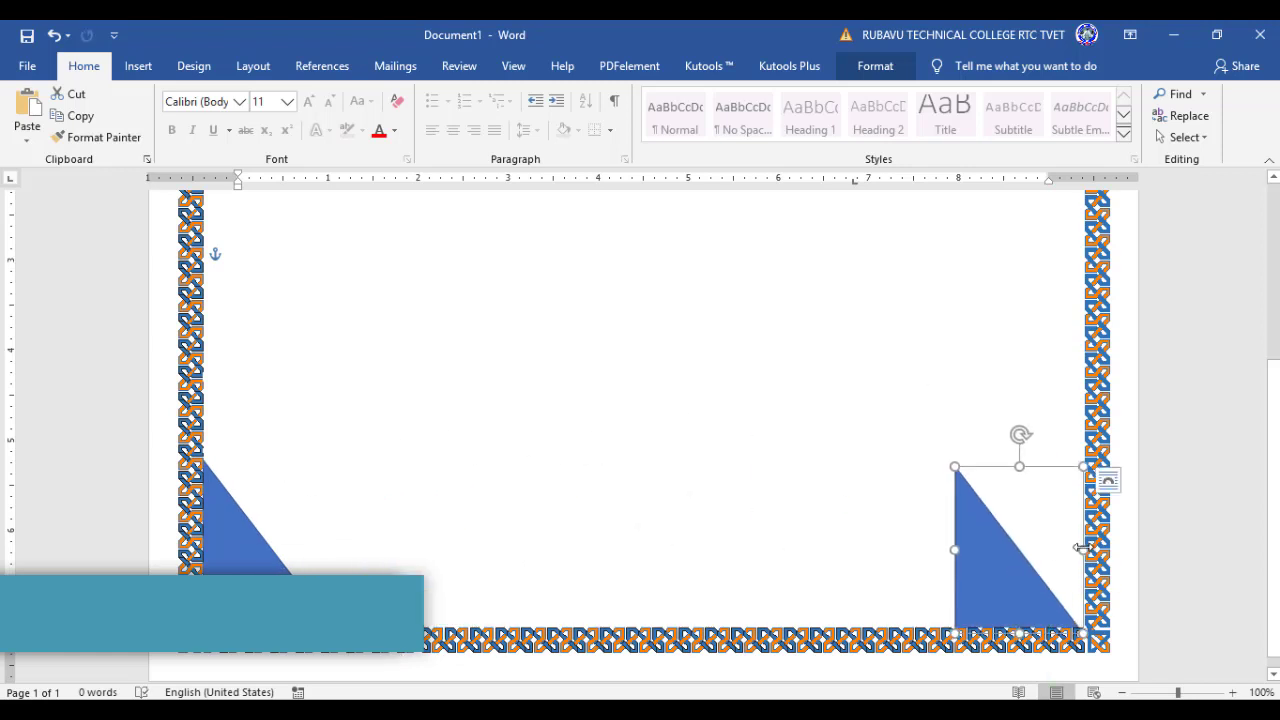
pyautogui.moveTo(1086, 549); pyautogui.dragTo(838, 549)
pyautogui.moveTo(871, 593); pyautogui.dragTo(1013, 583)
pyautogui.moveTo(1063, 540); pyautogui.dragTo(1049, 540)
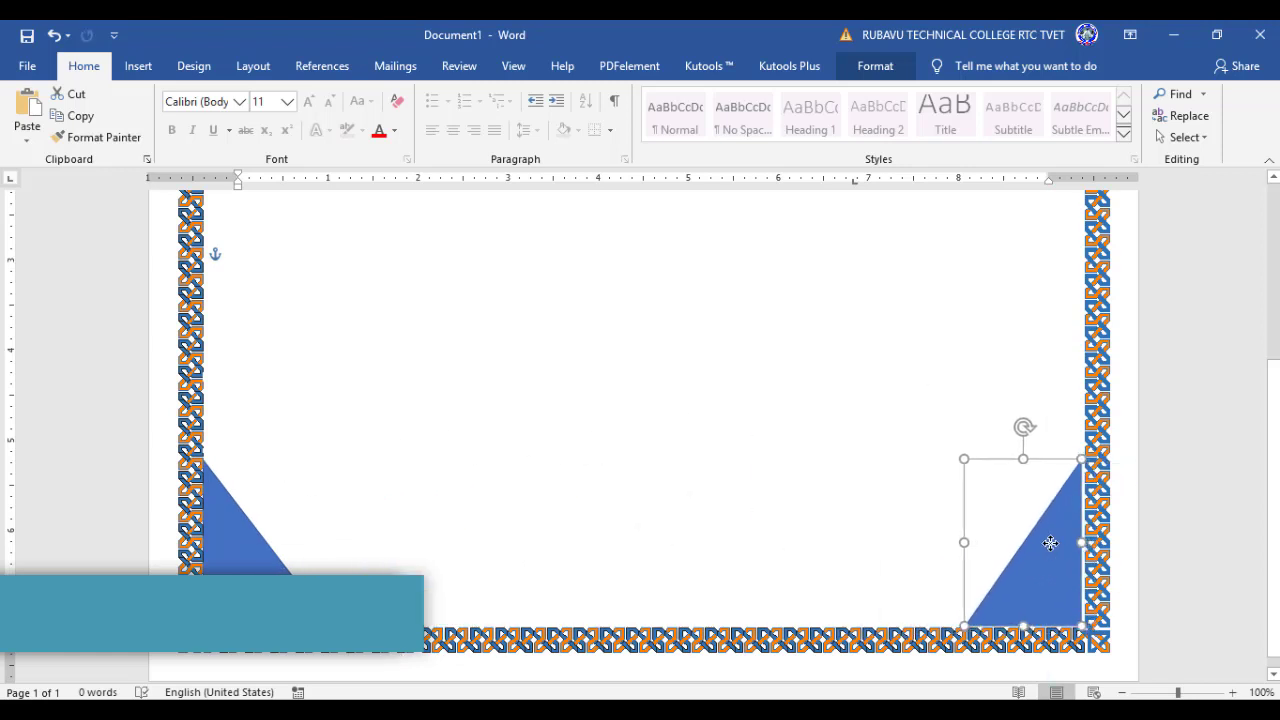
pyautogui.click(612, 448)
pyautogui.scroll(8, 580, 437)
pyautogui.scroll(1, 580, 437)
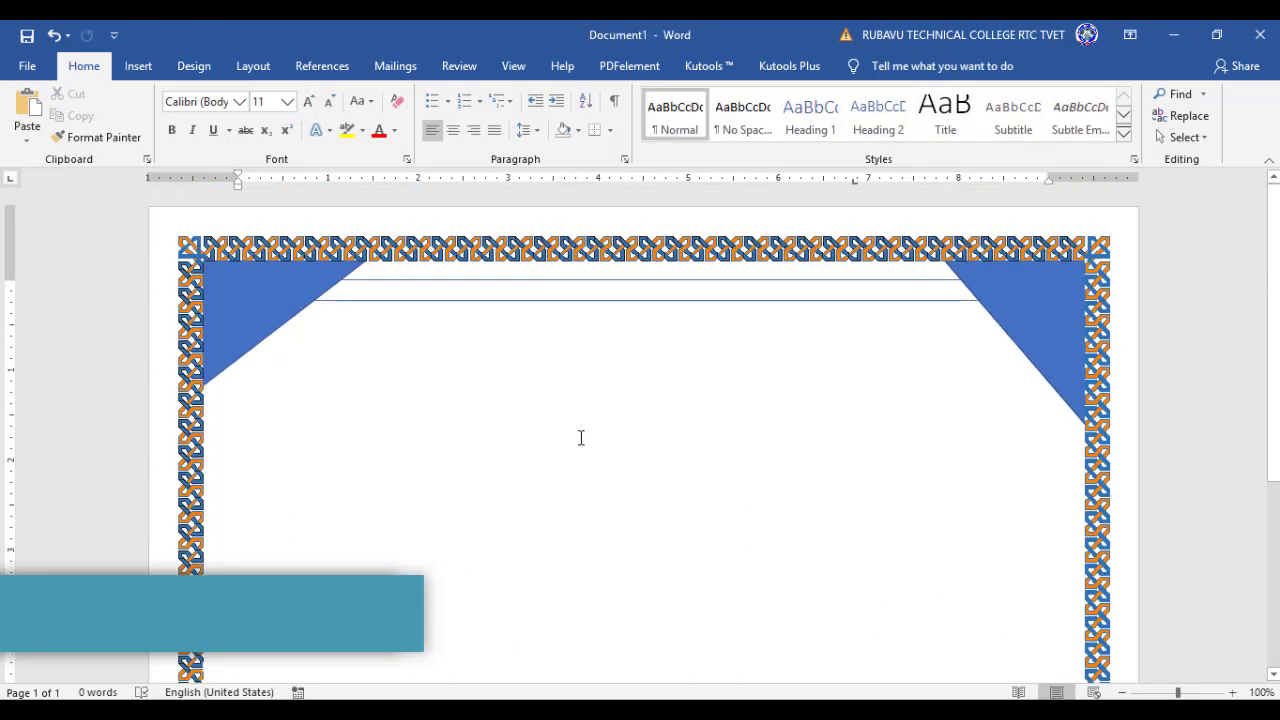
pyautogui.scroll(-2, 580, 437)
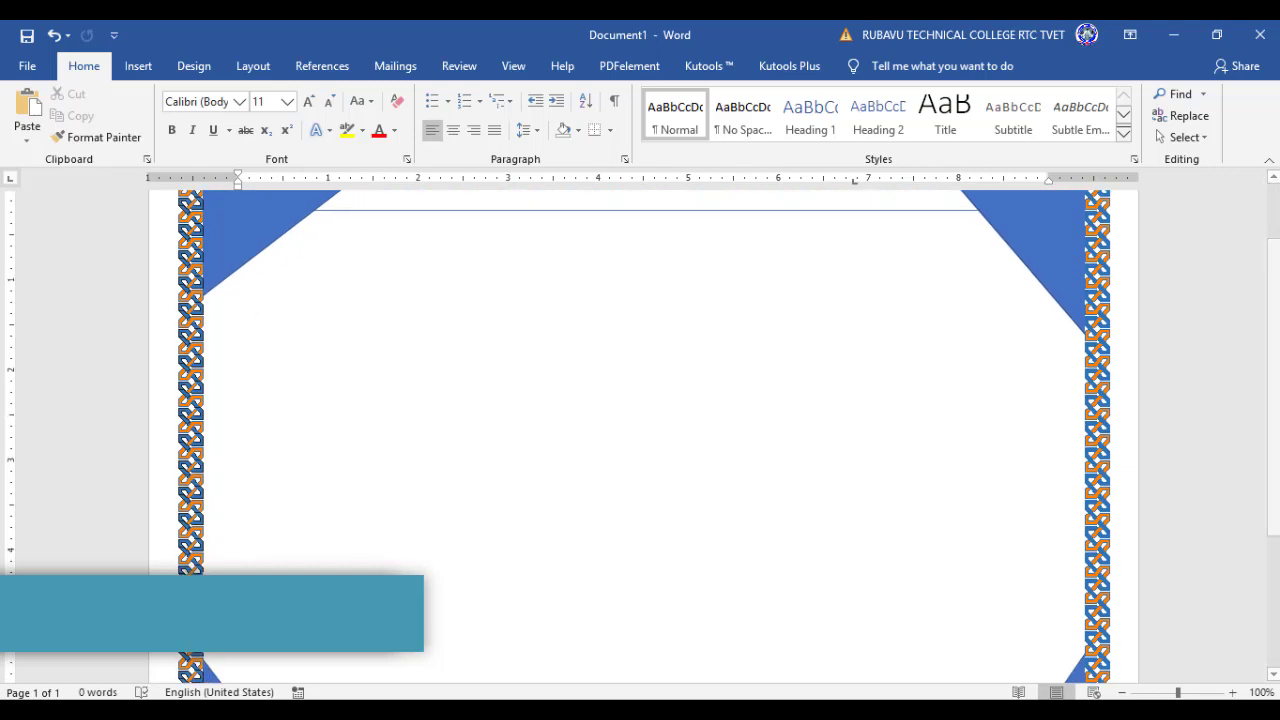
# Draw a 0.67" by 5.76" text box near the top centre of the page.
pyautogui.click(137, 66)
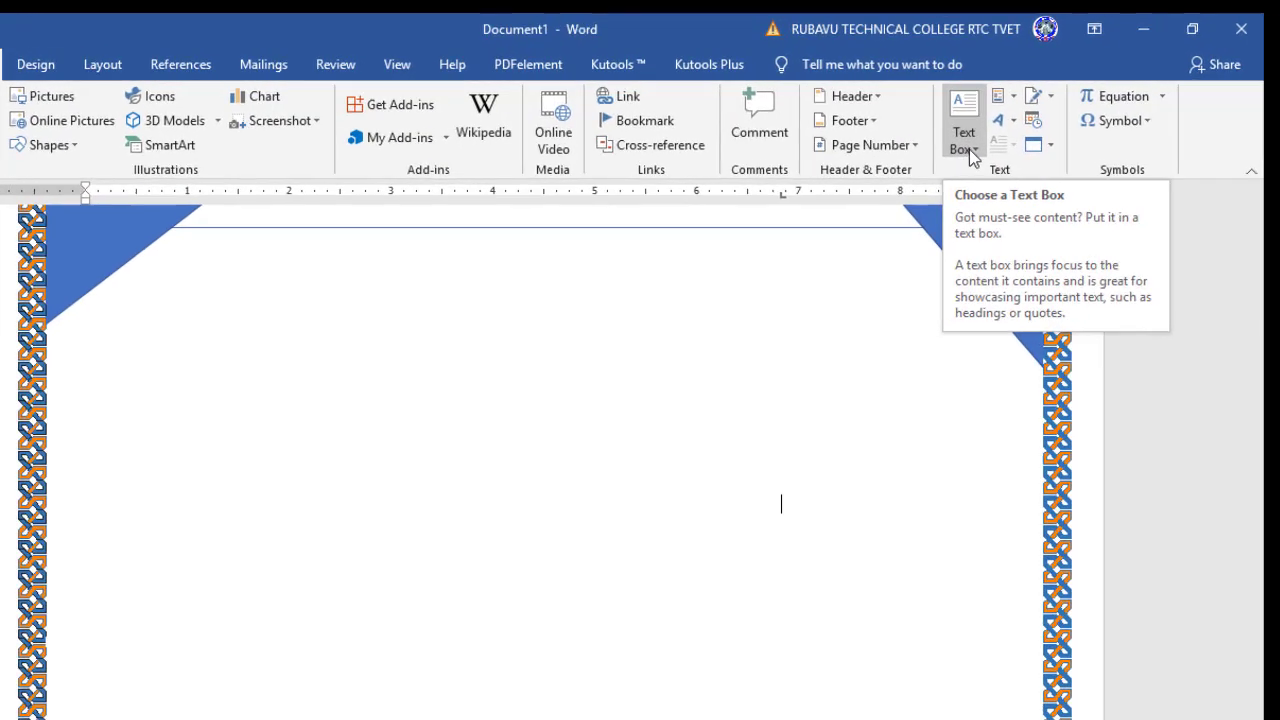
pyautogui.click(1016, 139)
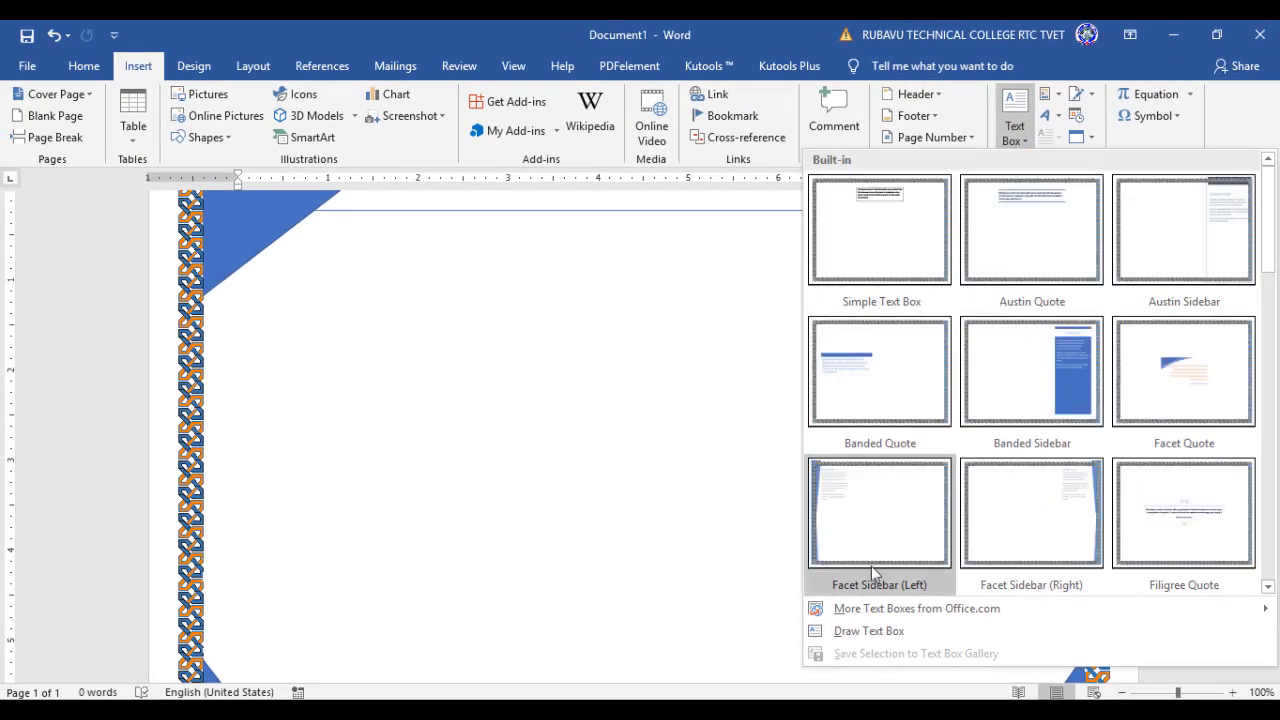
pyautogui.click(885, 636)
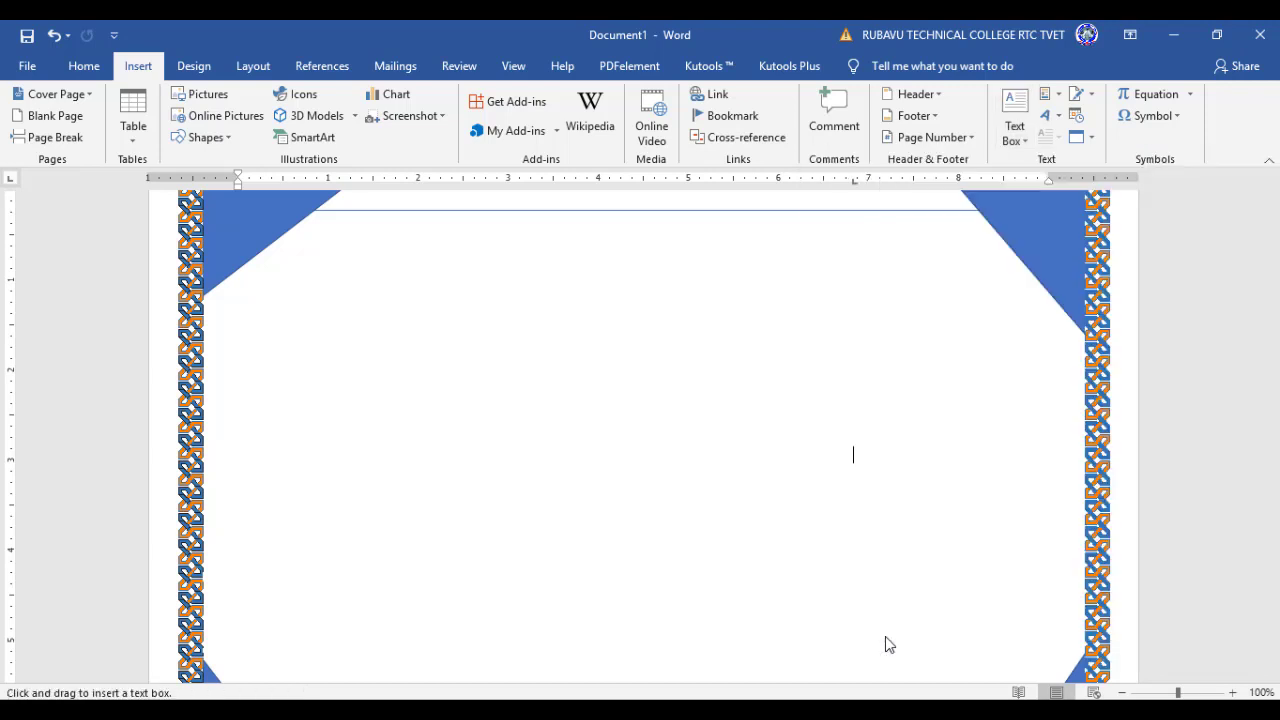
pyautogui.moveTo(380, 242); pyautogui.dragTo(900, 301)
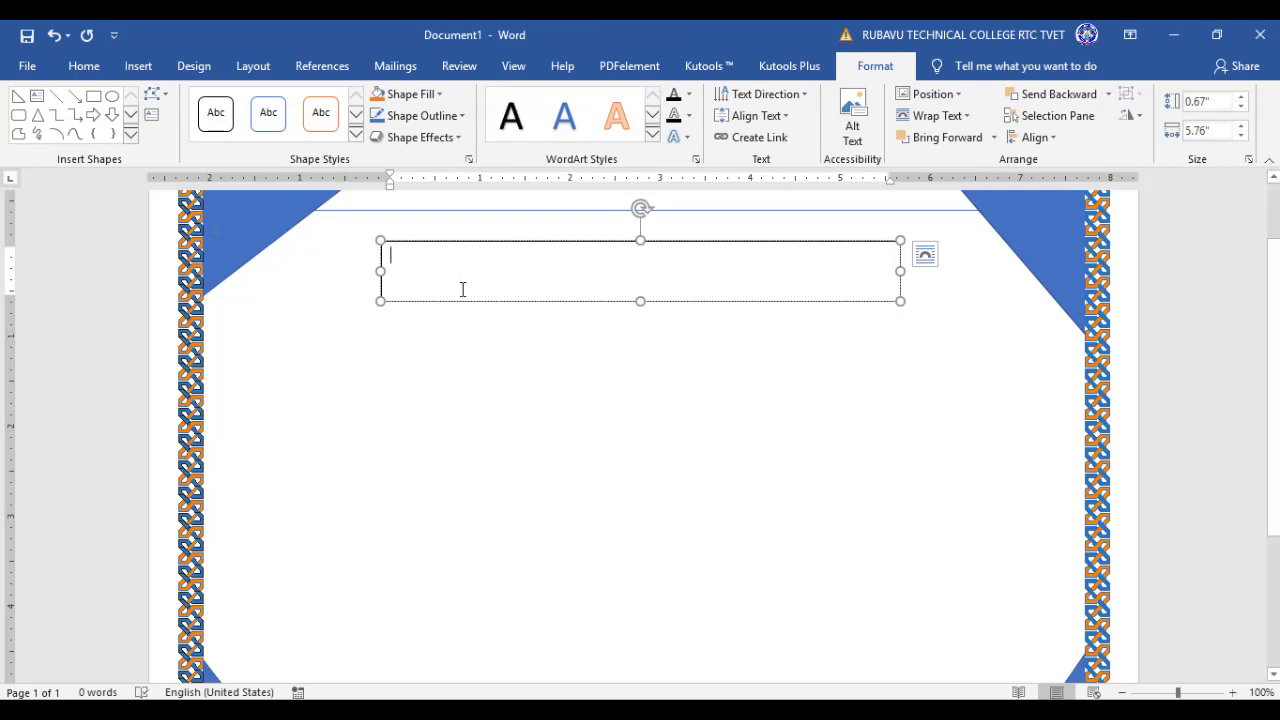
# Type the title 'CERTIFICATE OF COMPLETION/ CERITIFIKA Y'ISHIMWE' and set it to Cooper Std Black 18 pt.
pyautogui.write('CERT')
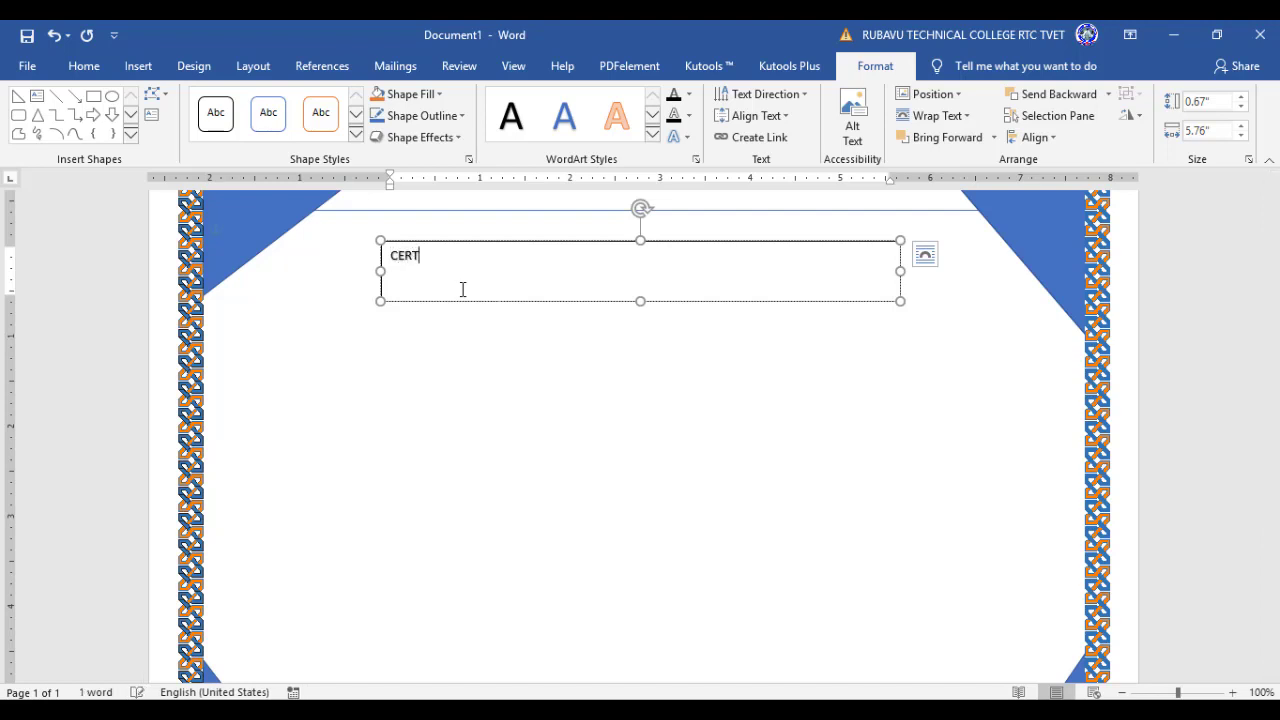
pyautogui.write('IFICATE OF COMPLETION/ CERITIFIKA Y')
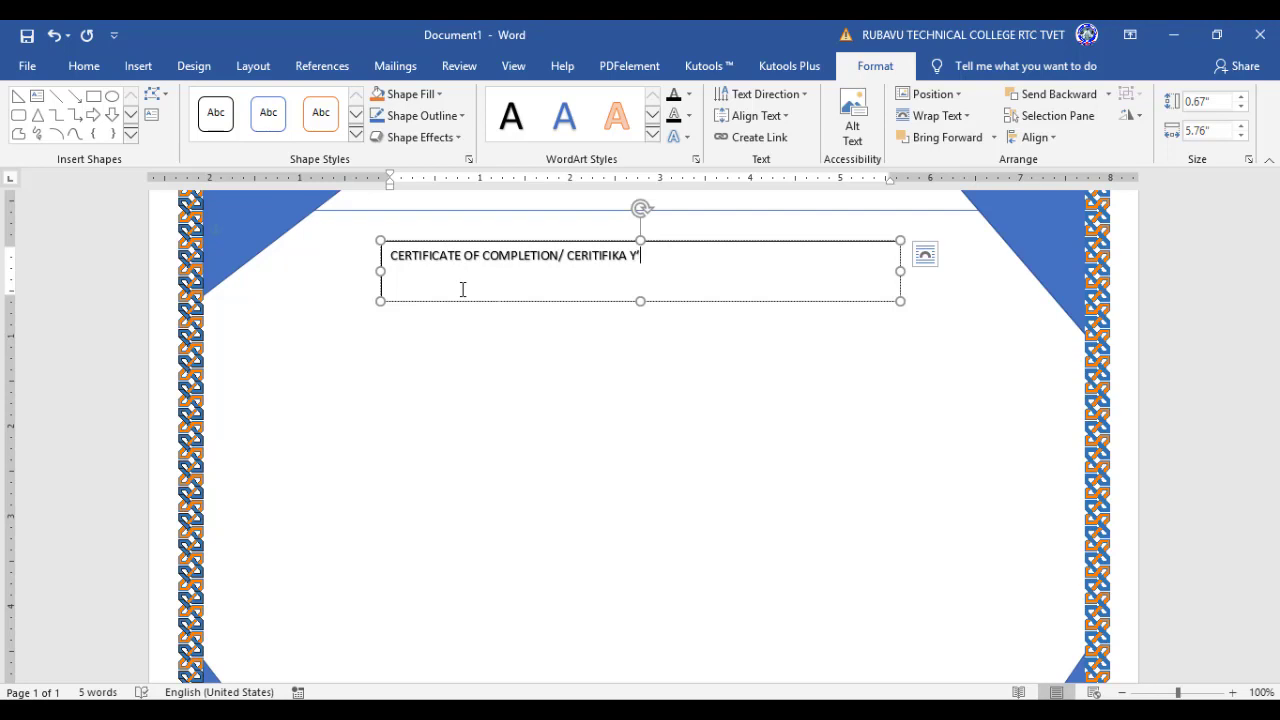
pyautogui.write('ISHIMWE')
pyautogui.hotkey('ctrl', 'a')
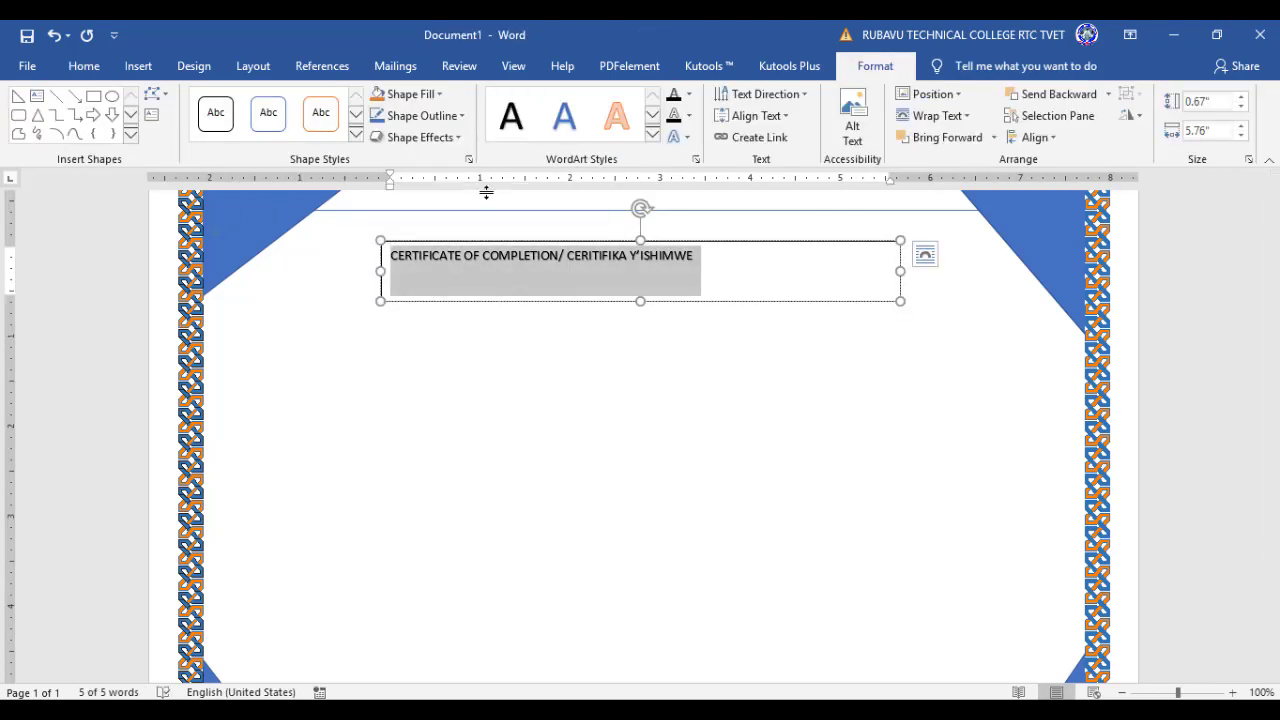
pyautogui.click(84, 66)
pyautogui.click(308, 101)
pyautogui.click(308, 101)
pyautogui.click(308, 101)
pyautogui.click(240, 101)
pyautogui.click(223, 160)
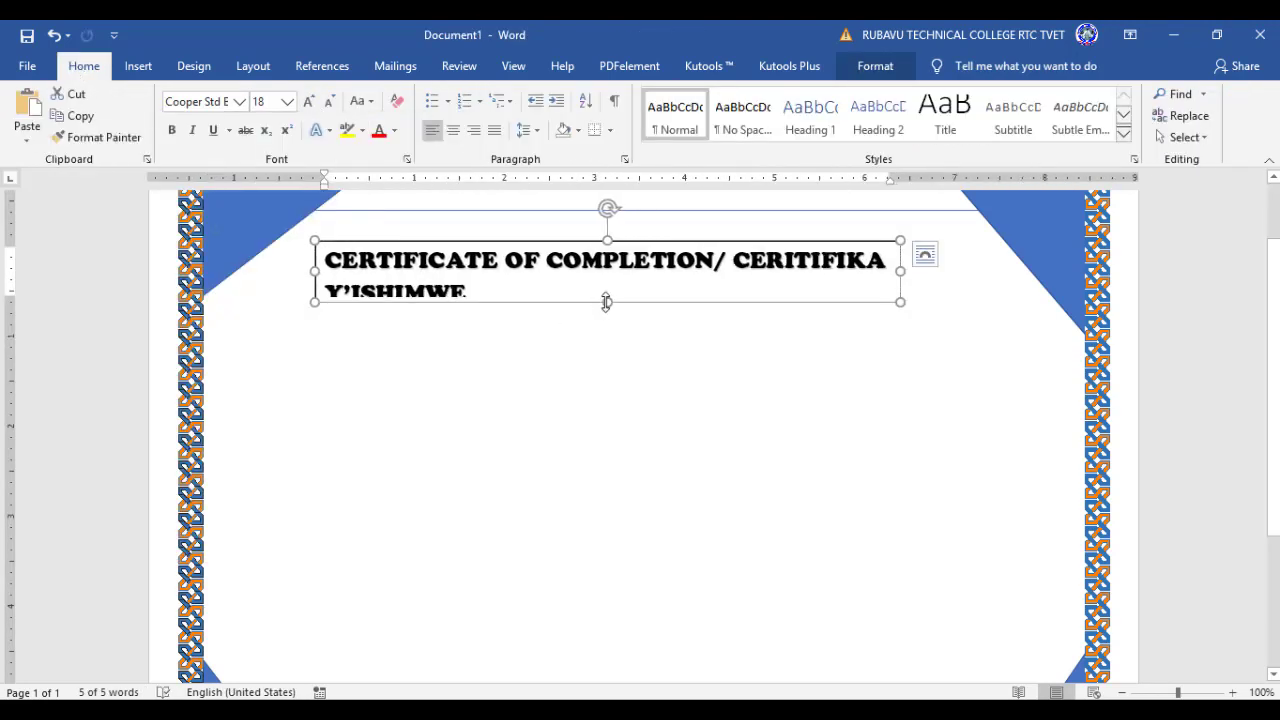
# Enlarge the title box, centre the title and grow the font two steps to 22 pt.
pyautogui.moveTo(606, 302); pyautogui.dragTo(606, 334)
pyautogui.moveTo(900, 271); pyautogui.dragTo(996, 288)
pyautogui.click(453, 130)
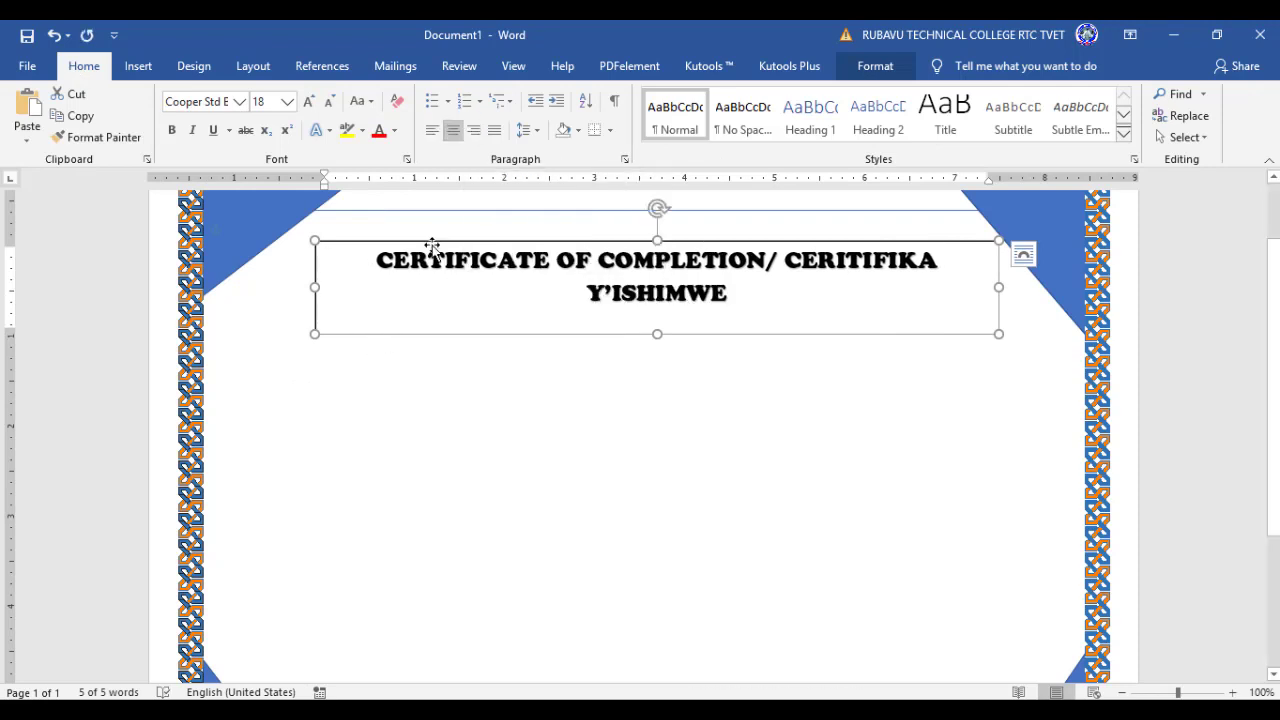
pyautogui.click(308, 101)
pyautogui.click(308, 101)
pyautogui.click(331, 409)
# Remove the title box's visible border by setting its shape outline to none.
pyautogui.click(136, 68)
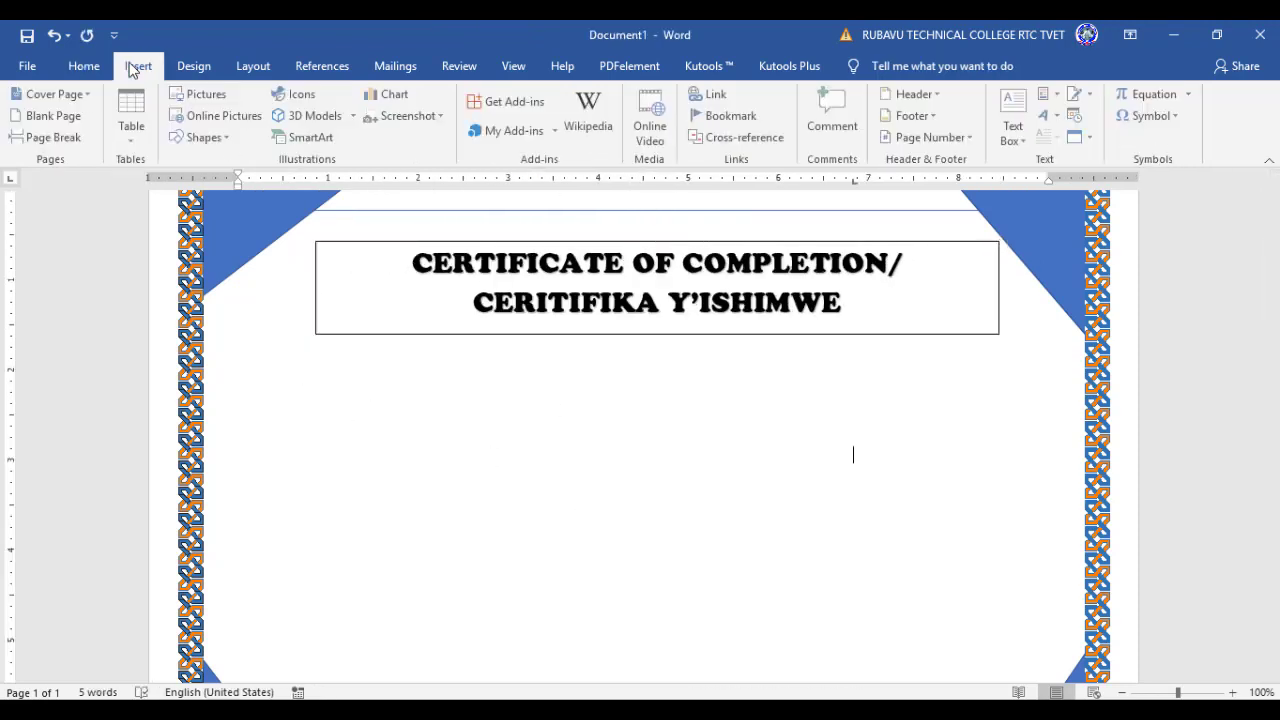
pyautogui.click(456, 248)
pyautogui.click(84, 66)
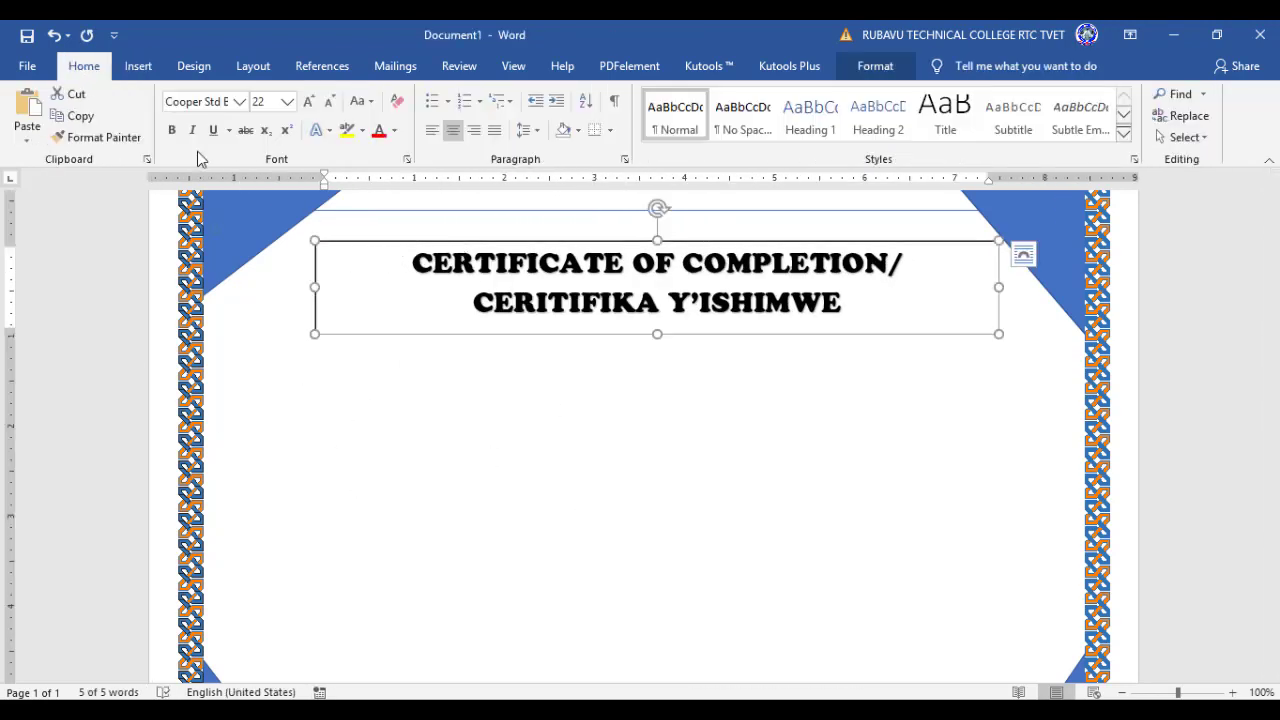
pyautogui.click(609, 131)
pyautogui.click(623, 243)
pyautogui.click(875, 66)
pyautogui.click(440, 94)
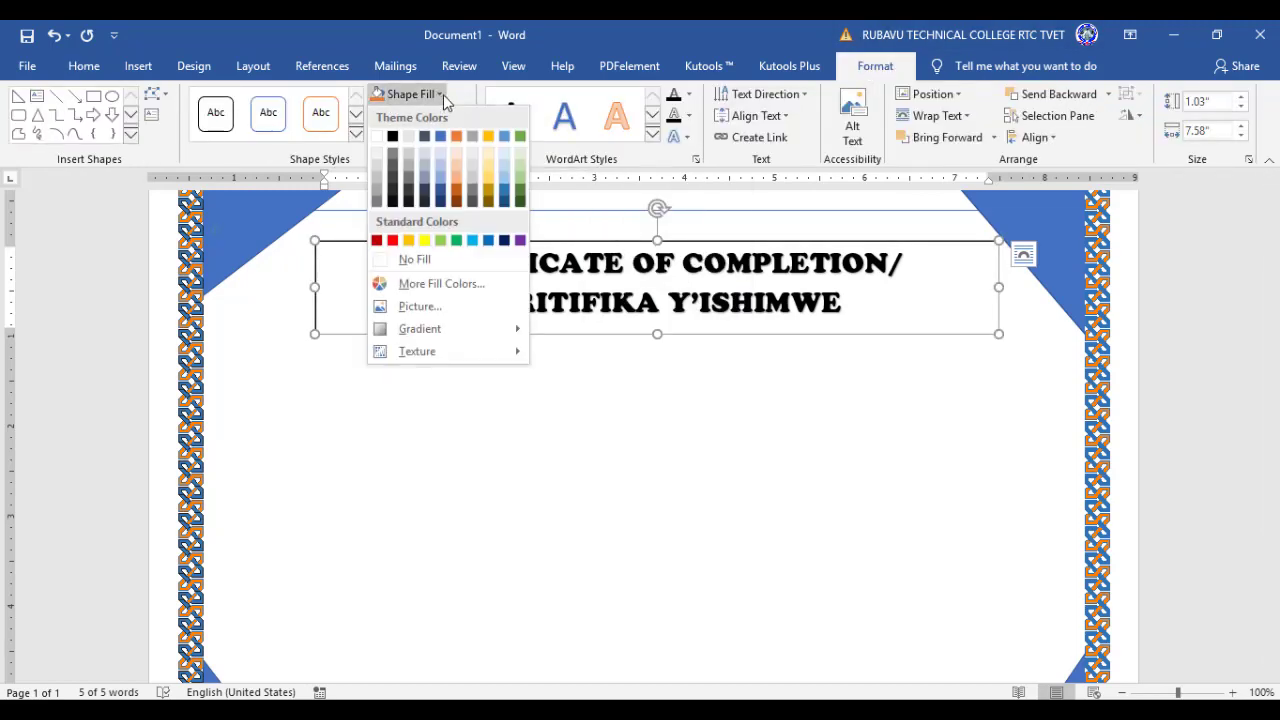
pyautogui.click(440, 94)
pyautogui.click(422, 115)
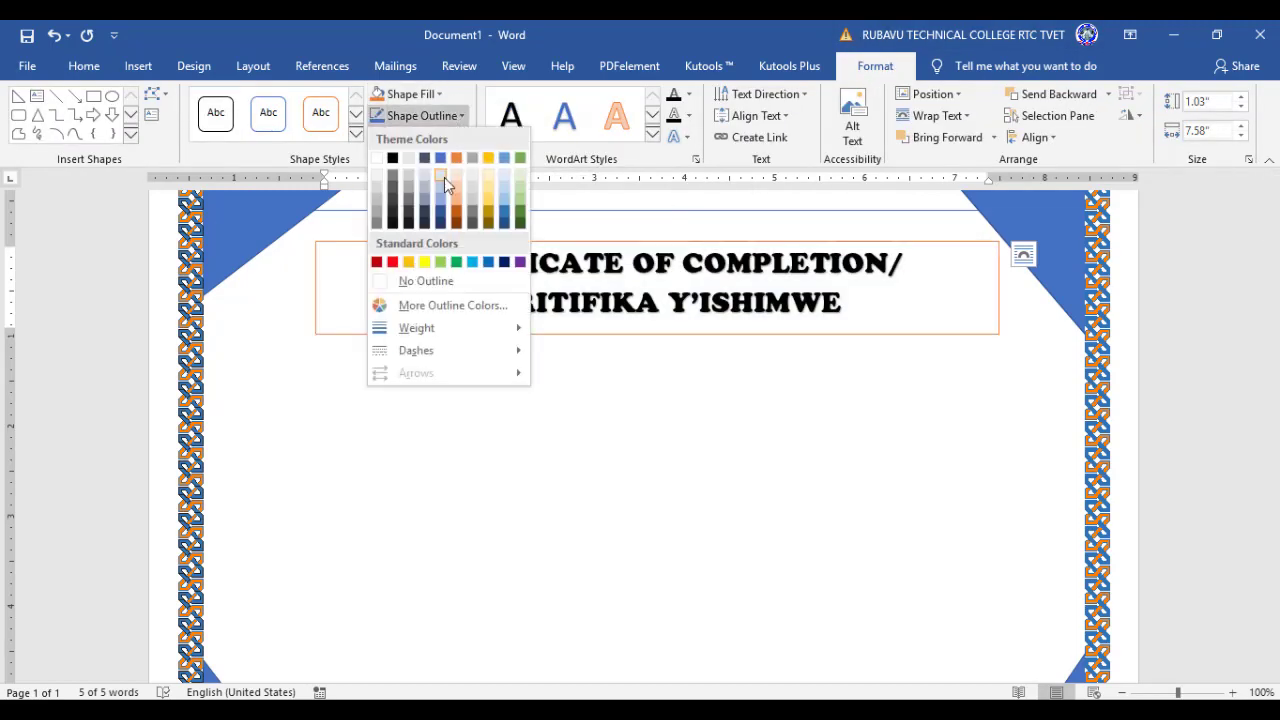
pyautogui.click(444, 177)
pyautogui.click(460, 423)
# Draw a text box below the title reading 'IYI CERTIFICA IHAWE ........................................ KUBERA'.
pyautogui.click(138, 66)
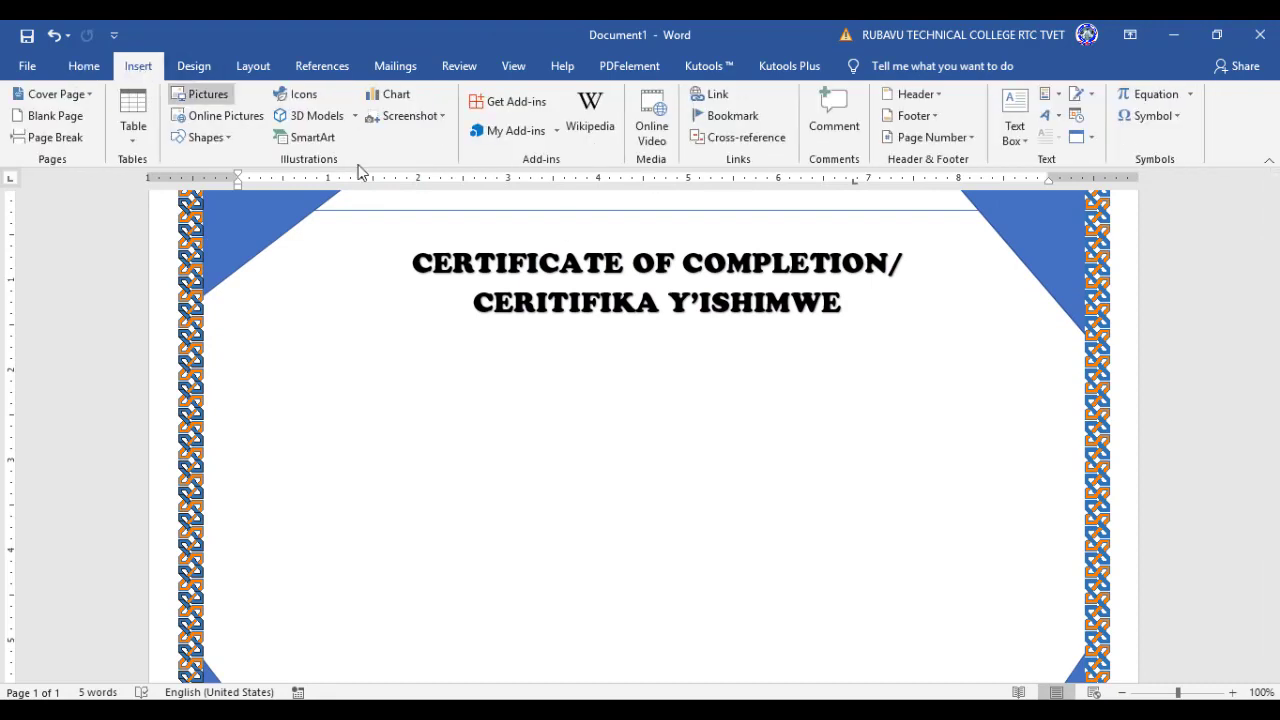
pyautogui.click(1015, 125)
pyautogui.click(863, 631)
pyautogui.moveTo(355, 408); pyautogui.dragTo(931, 495)
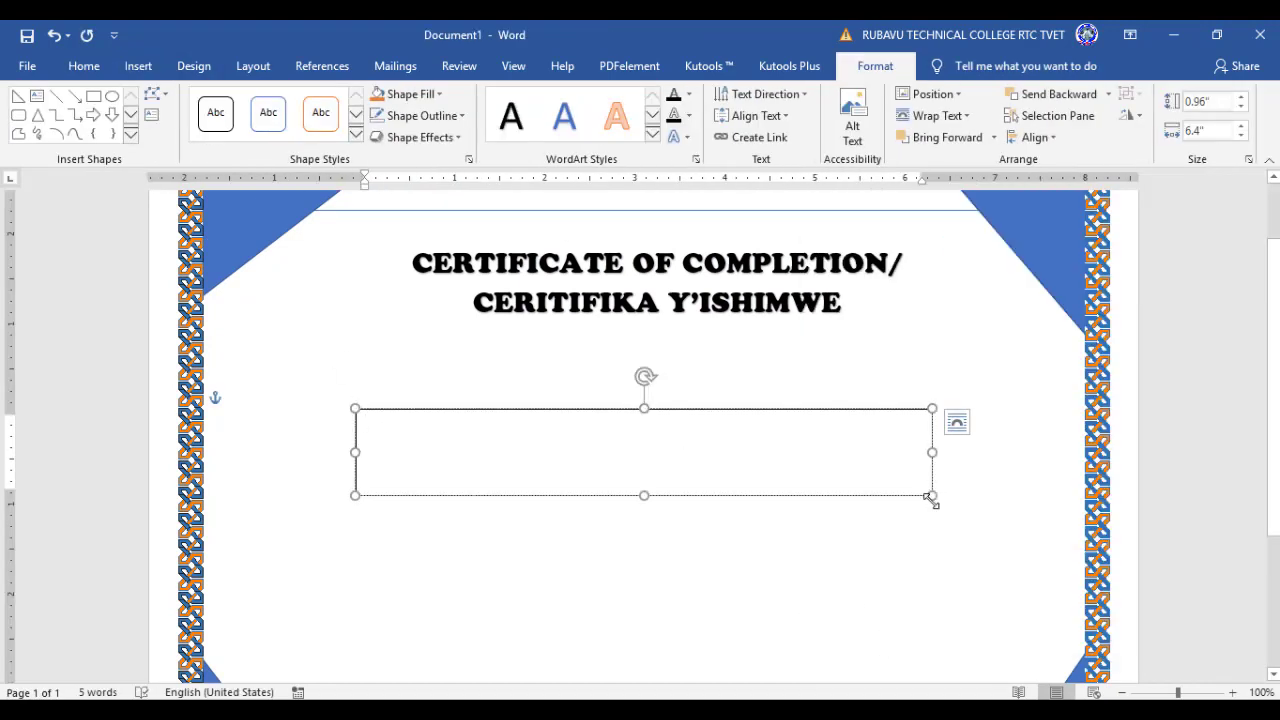
pyautogui.write('IYI CERTIFICA IHAWE ......')
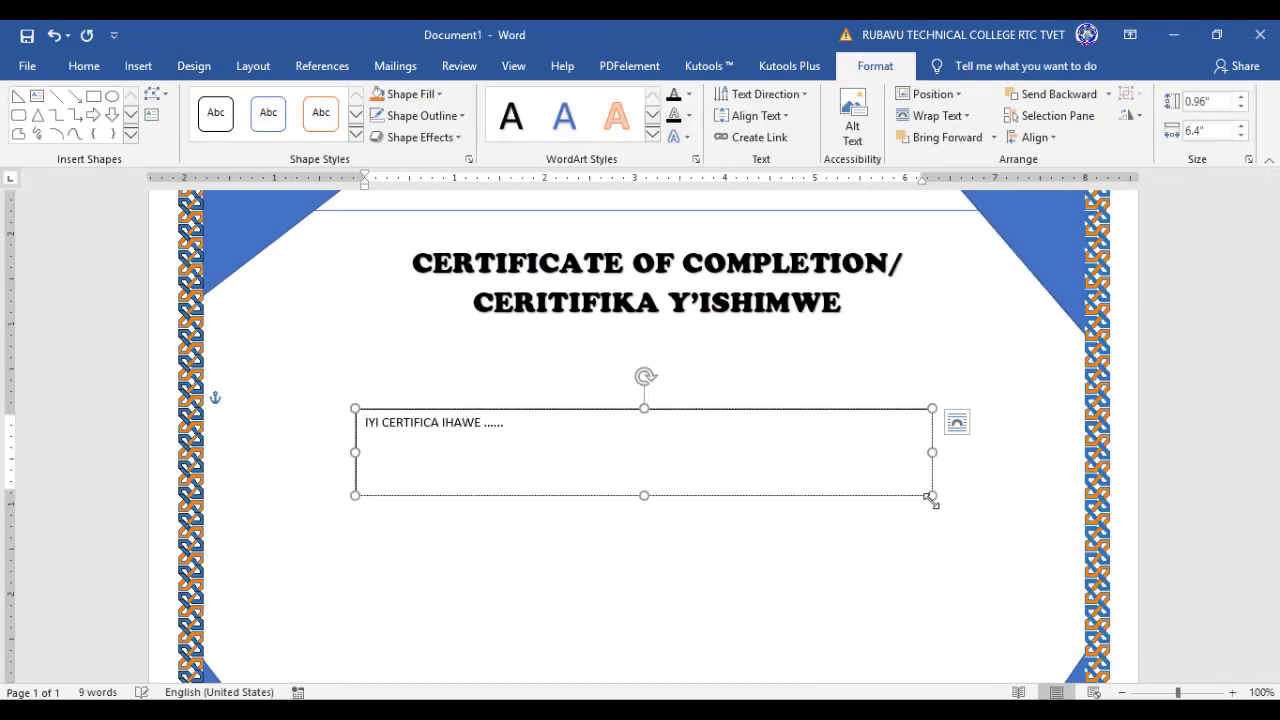
pyautogui.write('........................................')
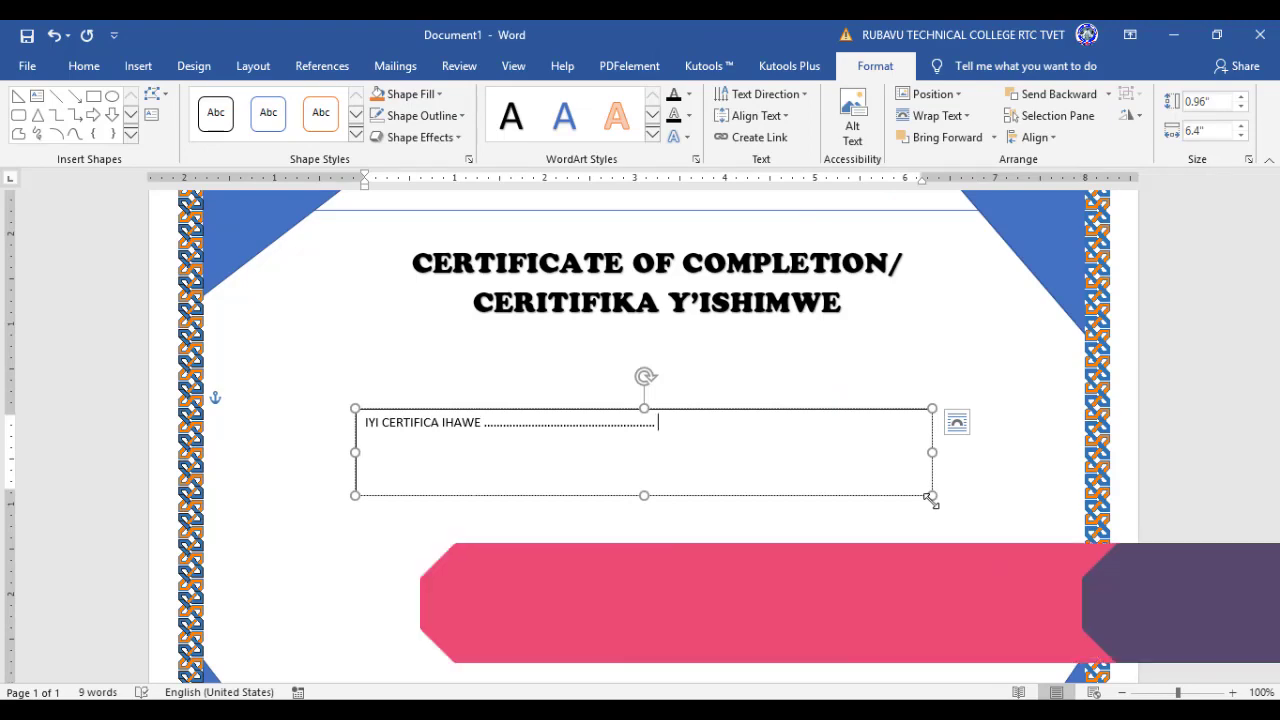
pyautogui.write(' KUBERA')
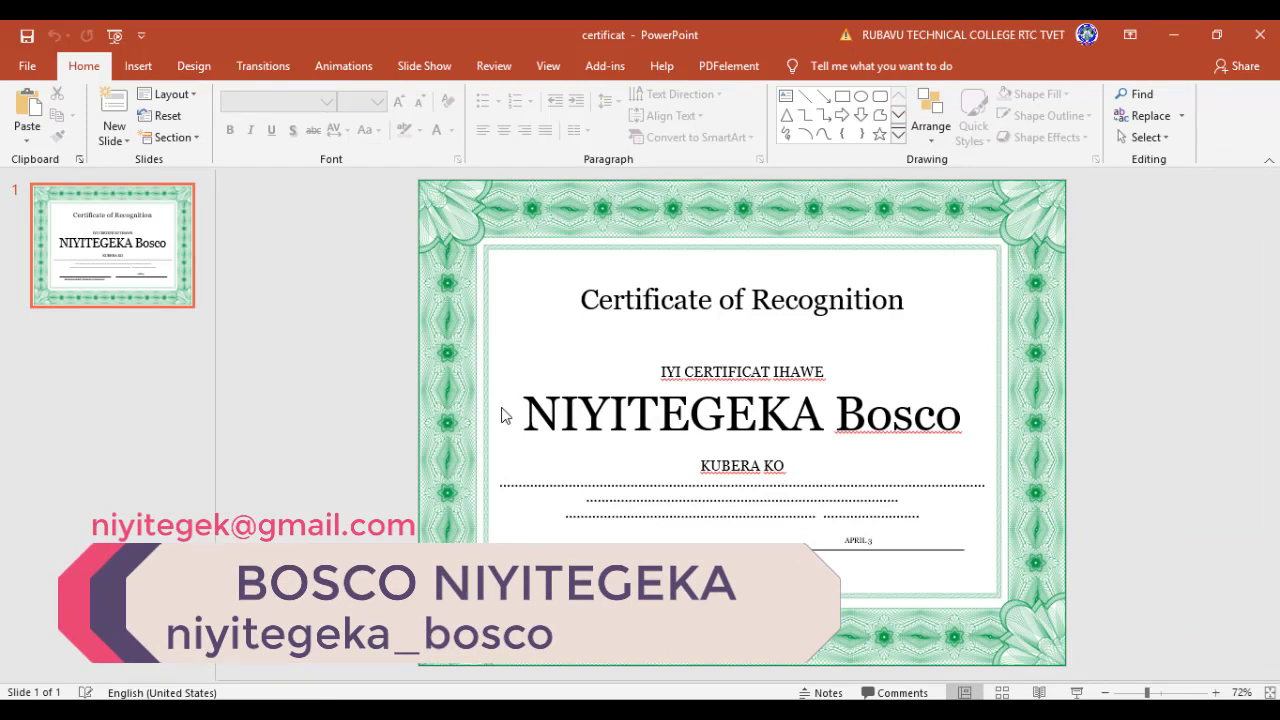
# Copy the recipient's name from the PowerPoint slide and return to Word.
pyautogui.moveTo(505, 416); pyautogui.dragTo(965, 418)
pyautogui.rightClick(890, 415)
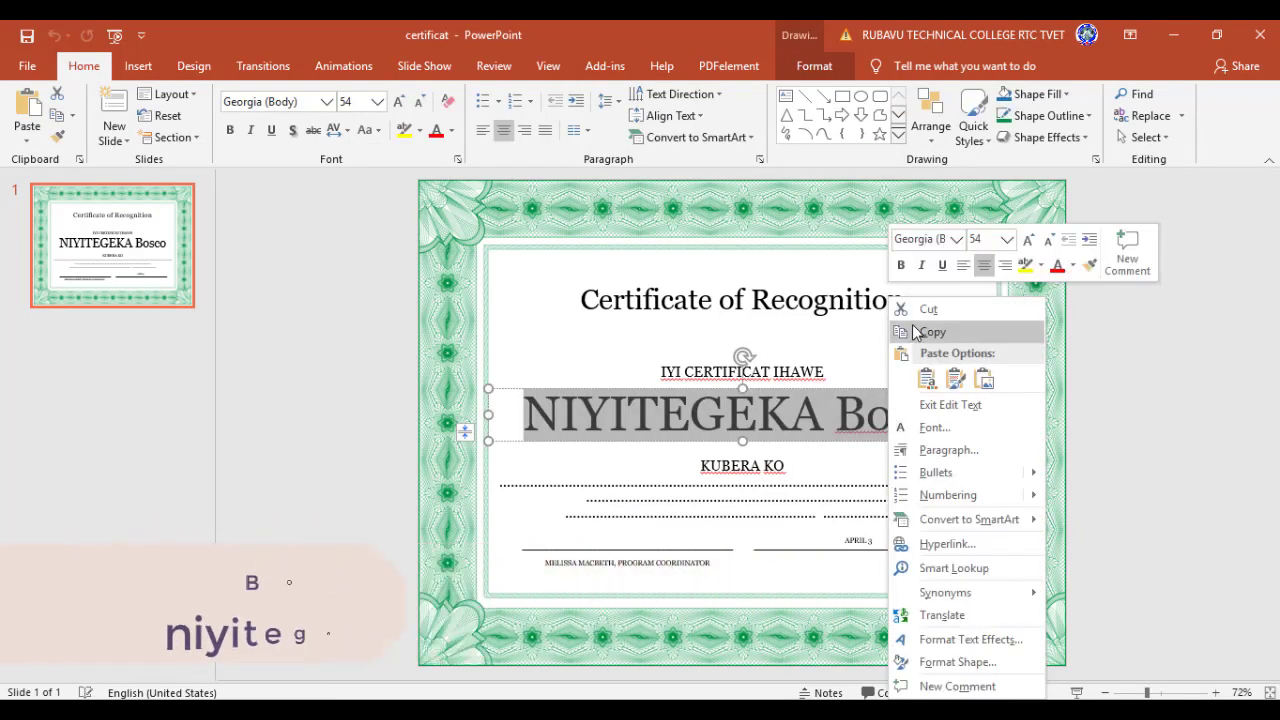
pyautogui.click(916, 332)
pyautogui.hotkey('alt', 'Tab')
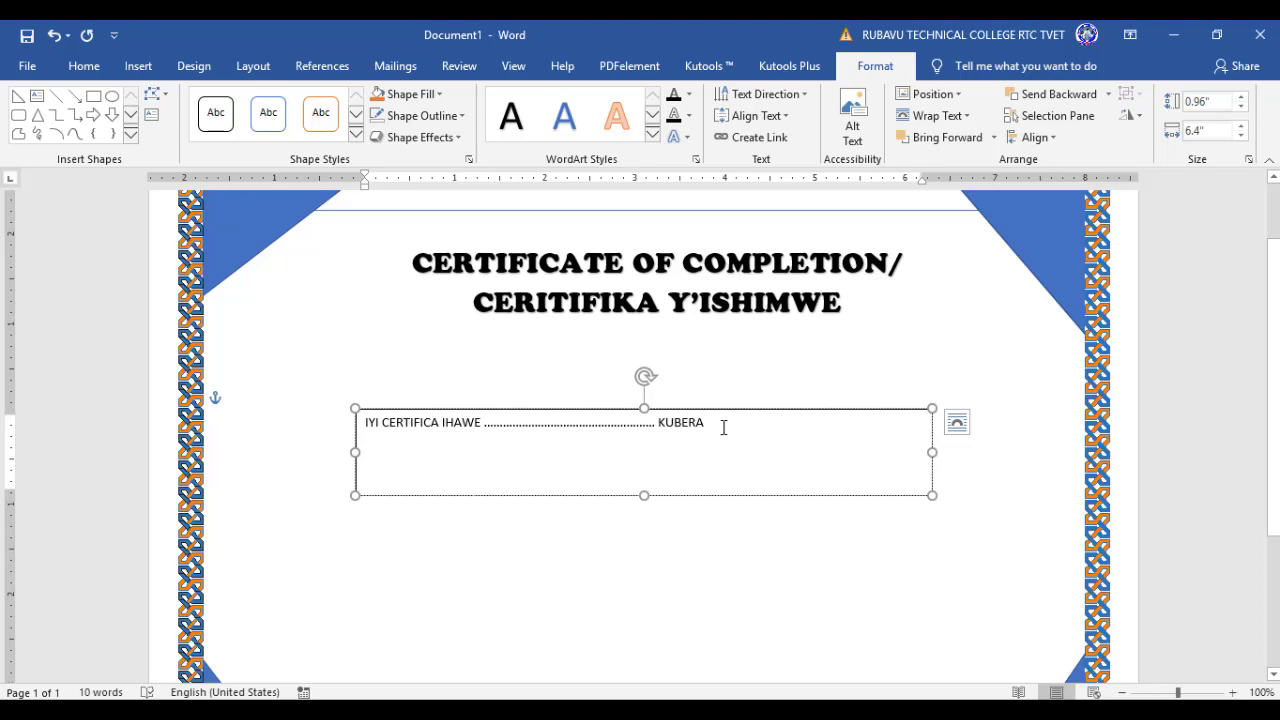
# Delete the dotted line and KUBERA, then slim the box to one IYI CERTIFICA IHAWE line.
pyautogui.moveTo(720, 424); pyautogui.dragTo(486, 424)
pyautogui.press('Delete')
pyautogui.moveTo(644, 495); pyautogui.dragTo(645, 433)
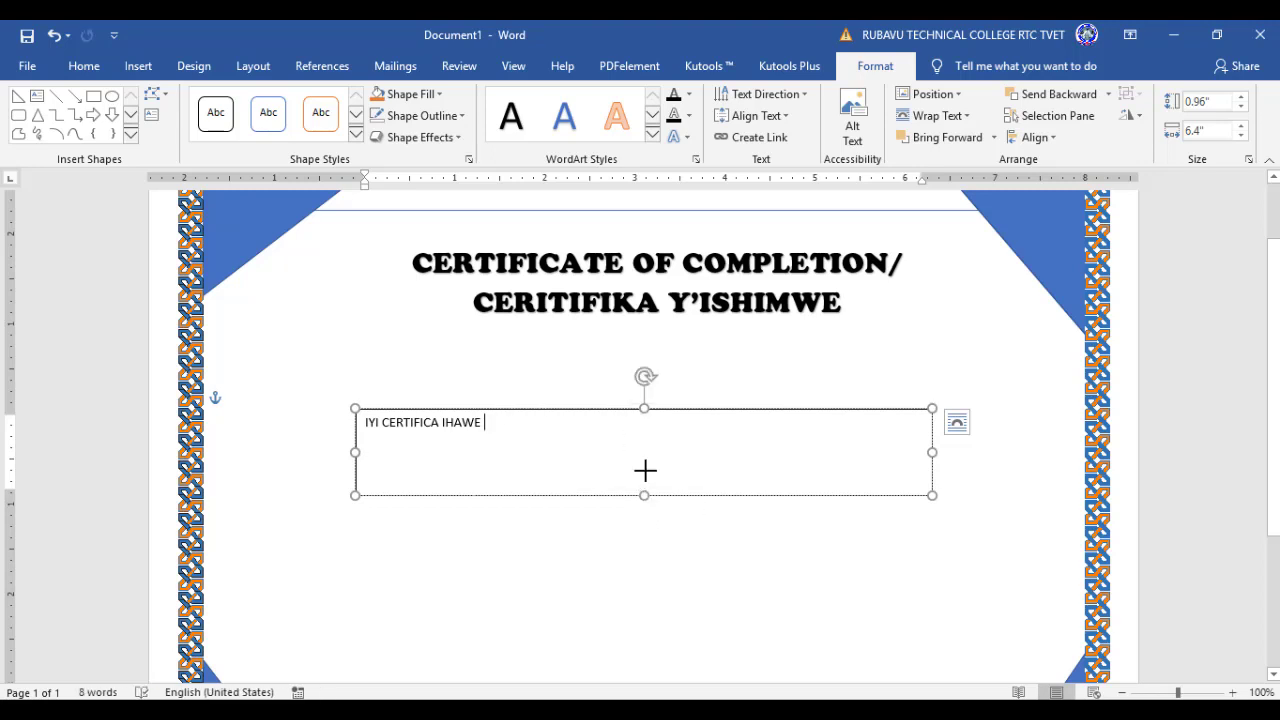
pyautogui.moveTo(932, 421); pyautogui.dragTo(861, 421)
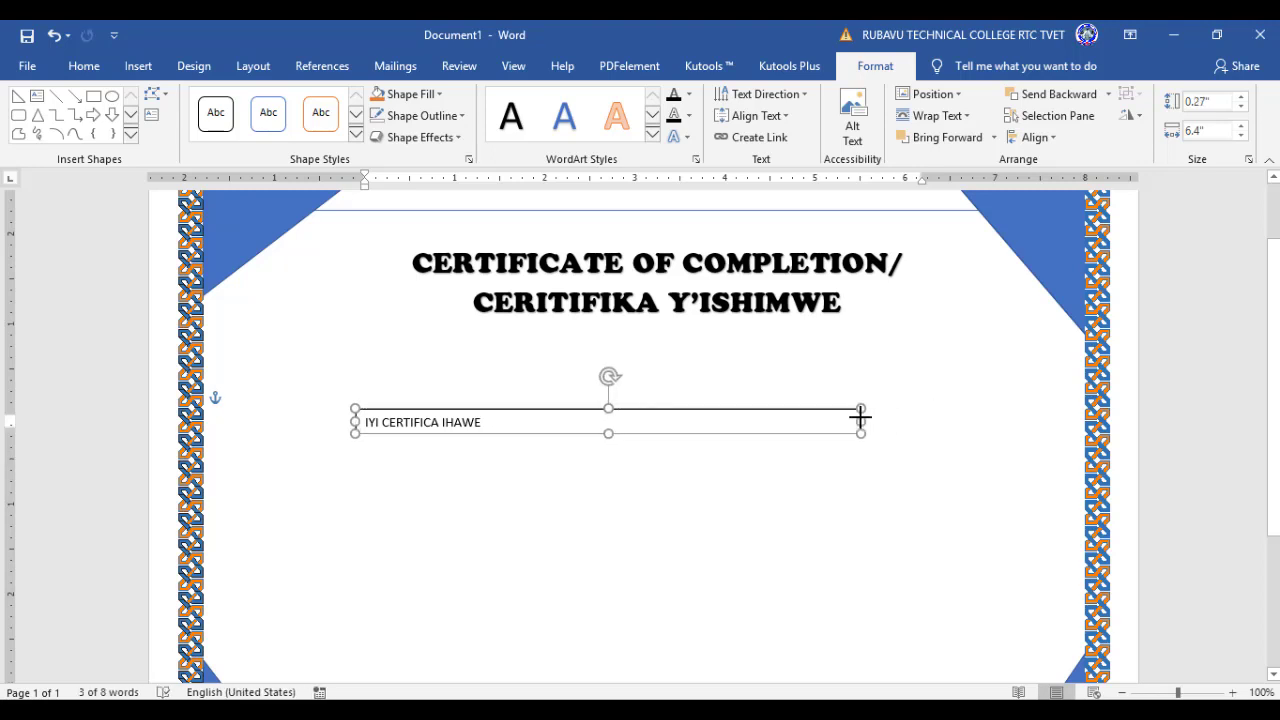
# Centre IYI CERTIFICA IHAWE, enlarge it two font steps, and bring up the text box choices.
pyautogui.click(84, 66)
pyautogui.click(453, 130)
pyautogui.click(308, 101)
pyautogui.click(308, 101)
pyautogui.click(308, 101)
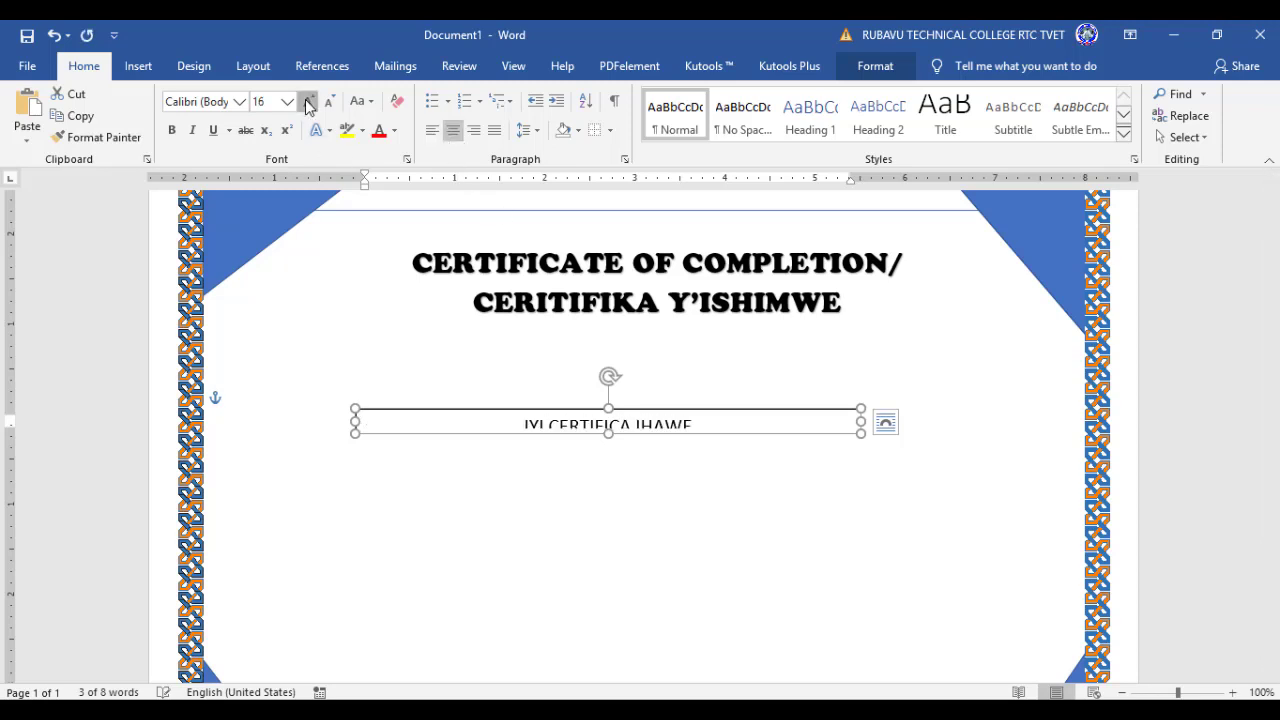
pyautogui.click(308, 101)
pyautogui.moveTo(608, 432); pyautogui.dragTo(608, 450)
pyautogui.click(631, 517)
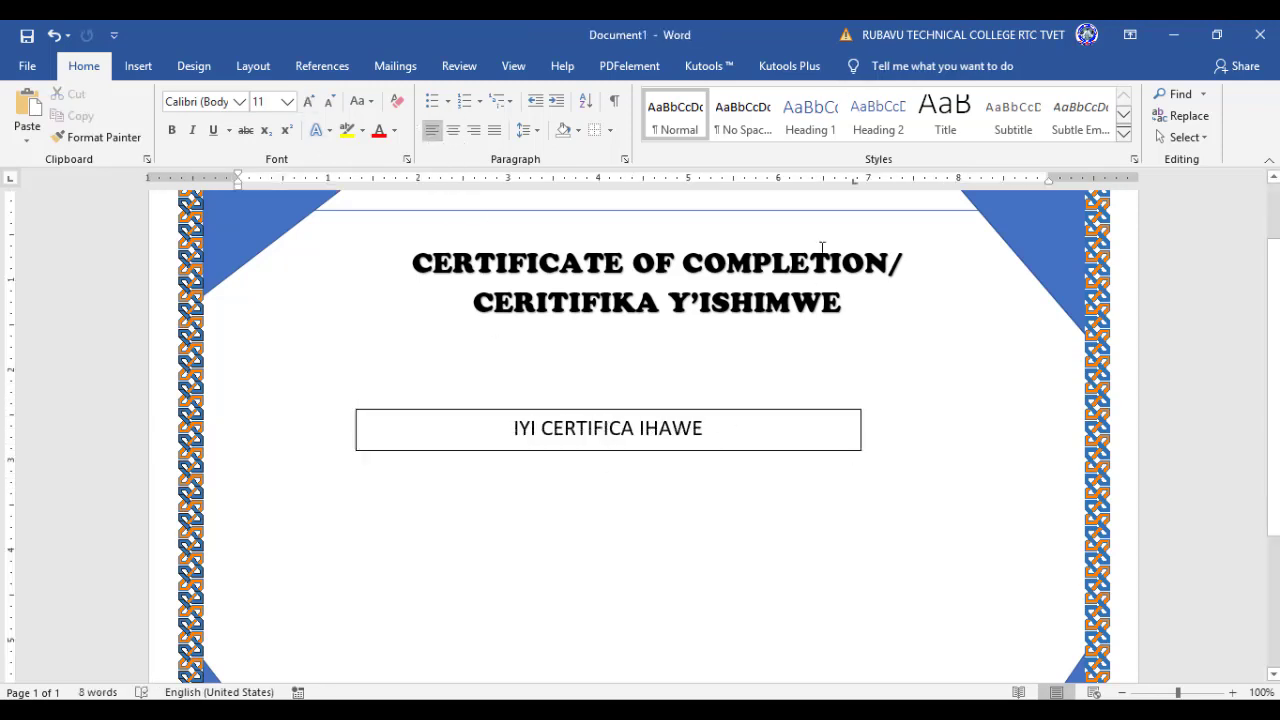
pyautogui.click(138, 66)
pyautogui.click(1015, 115)
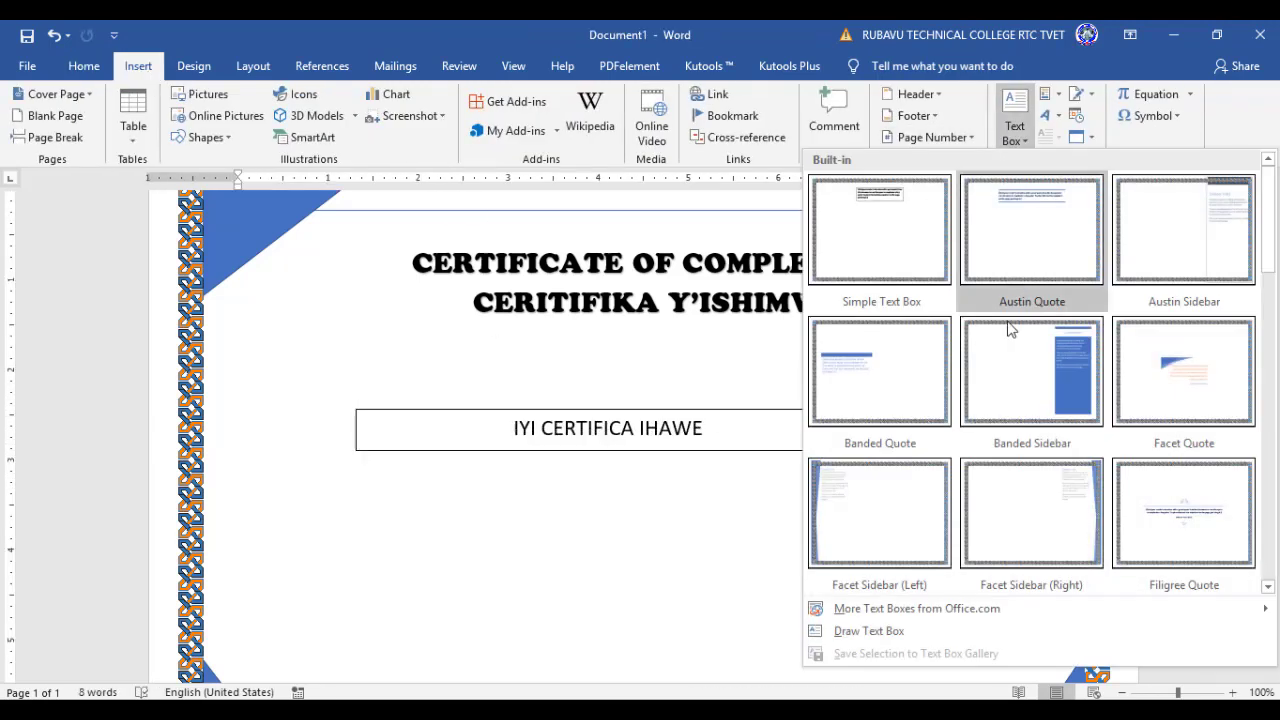
# Draw a text box below IYI CERTIFICA IHAWE, paste the recipient's name, and enlarge it.
pyautogui.click(884, 631)
pyautogui.moveTo(410, 473); pyautogui.dragTo(849, 553)
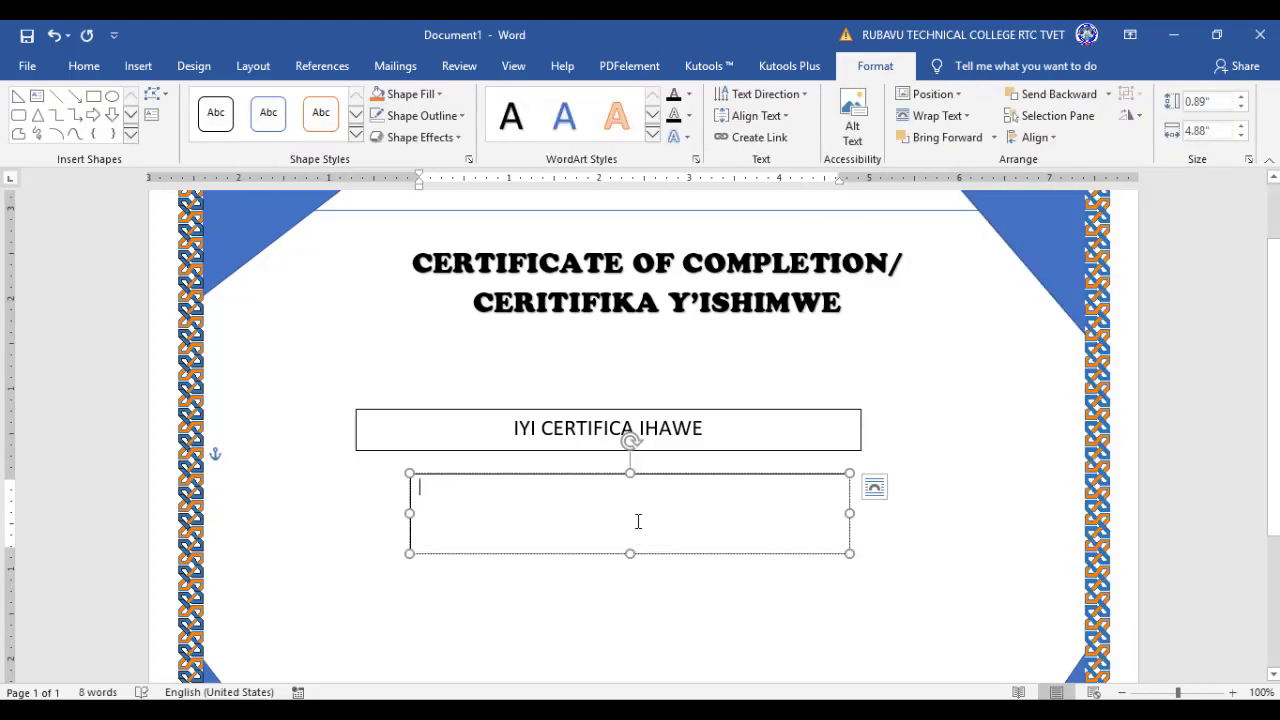
pyautogui.hotkey('ctrl', 'v')
pyautogui.moveTo(538, 490); pyautogui.dragTo(418, 490)
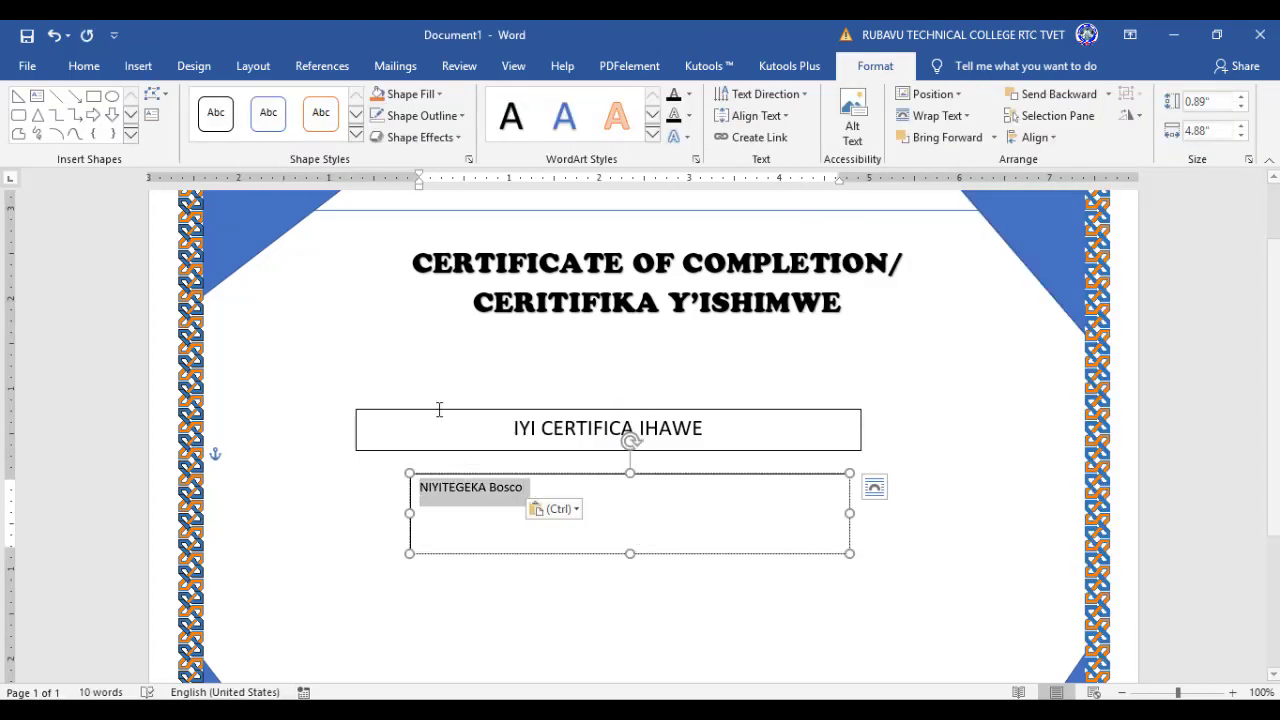
pyautogui.click(84, 66)
pyautogui.click(309, 99)
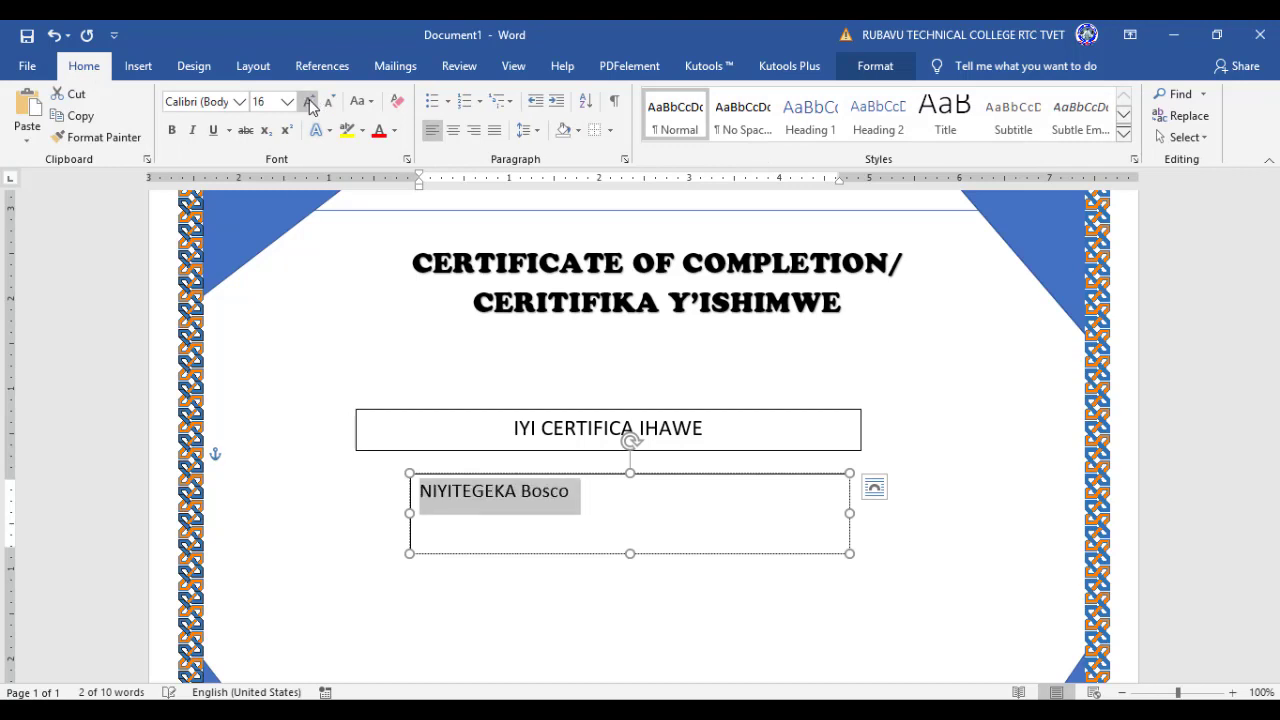
pyautogui.click(309, 99)
pyautogui.click(309, 99)
# Copy the title's bold font onto the name with Format Painter, centre it, and set 24 pt.
pyautogui.moveTo(635, 302); pyautogui.dragTo(514, 302)
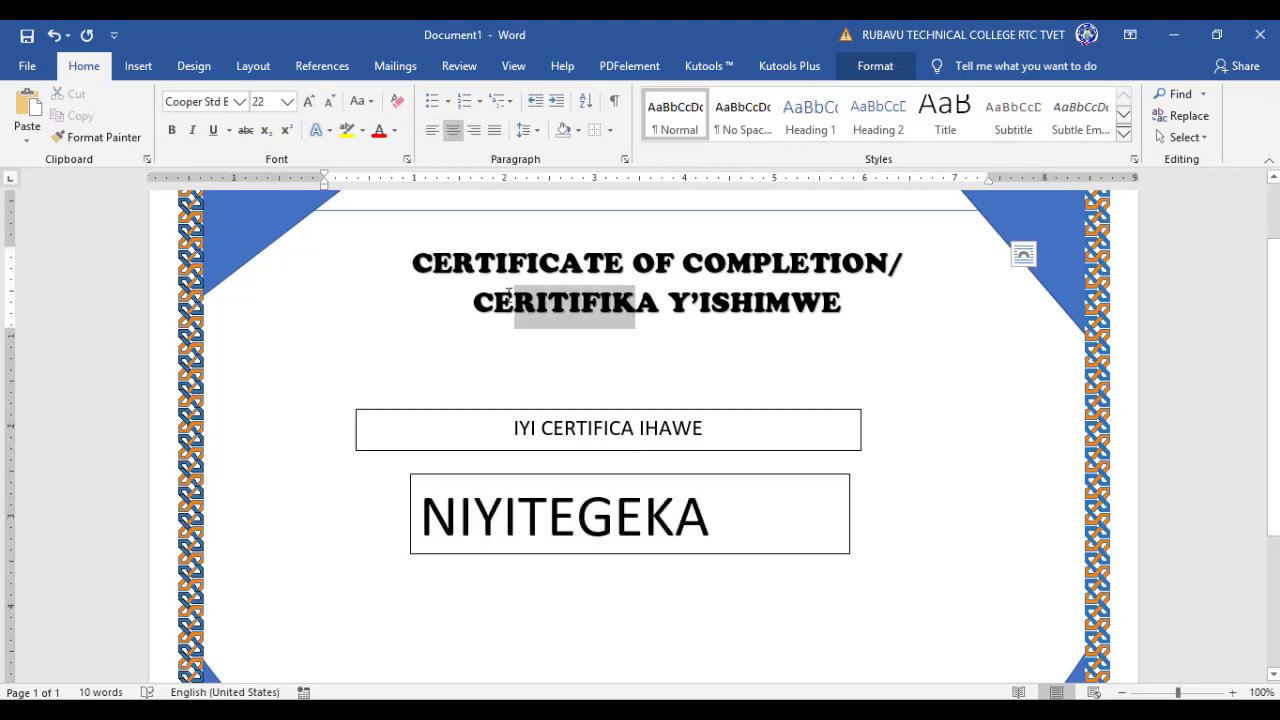
pyautogui.click(97, 137)
pyautogui.moveTo(422, 495)
pyautogui.mouseDown()
pyautogui.moveTo(629, 553)
pyautogui.moveTo(620, 517)
pyautogui.mouseUp()
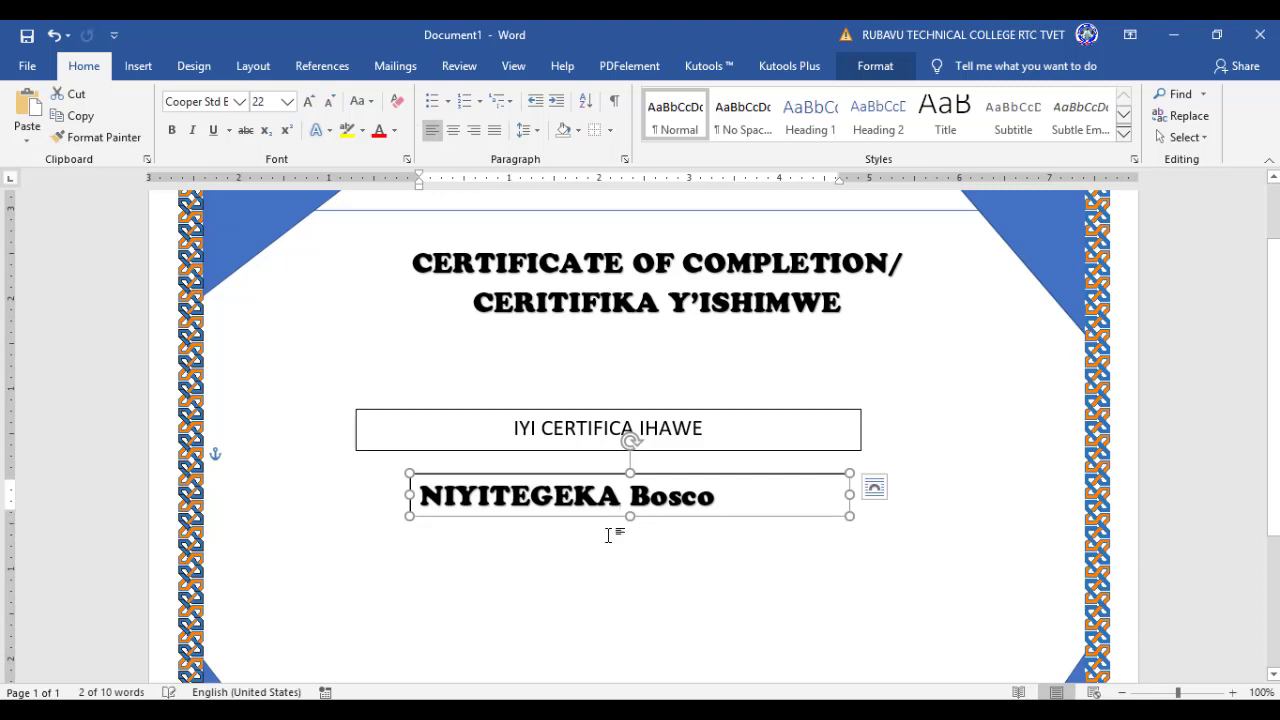
pyautogui.click(461, 138)
pyautogui.click(308, 100)
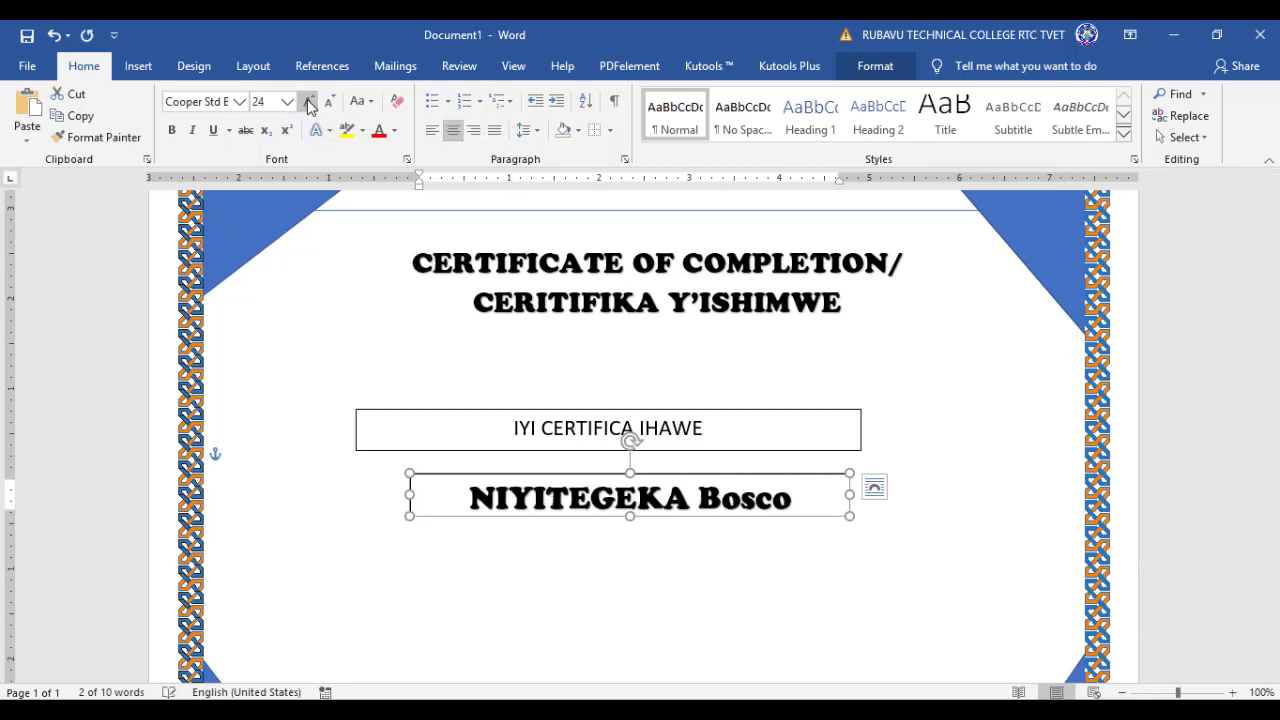
pyautogui.click(632, 604)
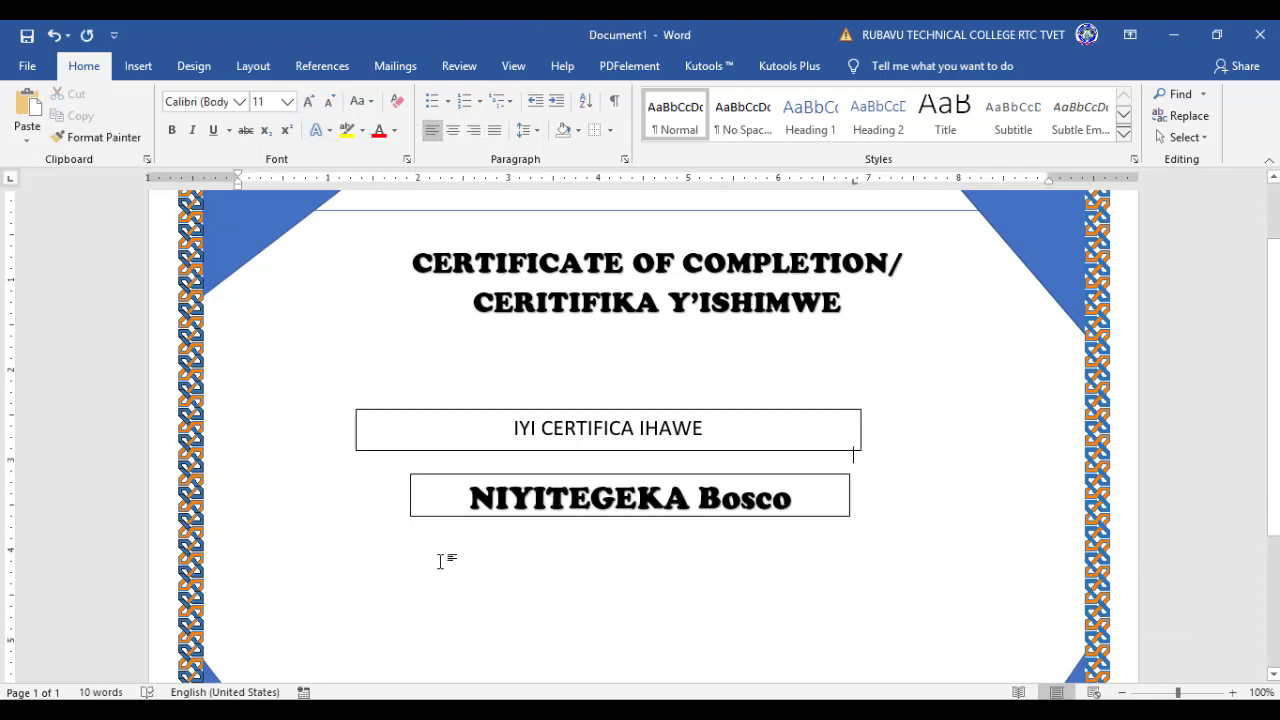
pyautogui.click(502, 450)
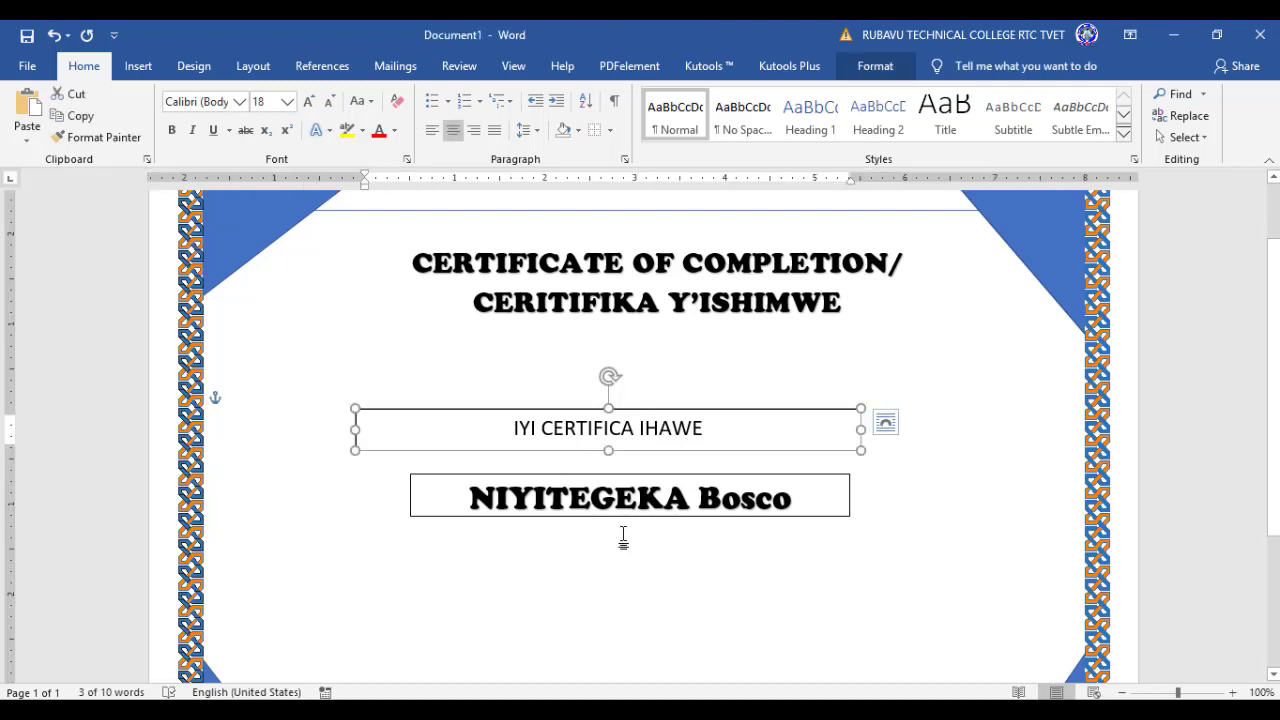
# Duplicate the IYI CERTIFICA IHAWE box below the name and type the 'Tugushimiye uruhare…' thank-you message.
pyautogui.keyDown('ctrl'); pyautogui.moveTo(512, 425); pyautogui.dragTo(518, 564); pyautogui.keyUp('ctrl')
pyautogui.doubleClick(677, 567)
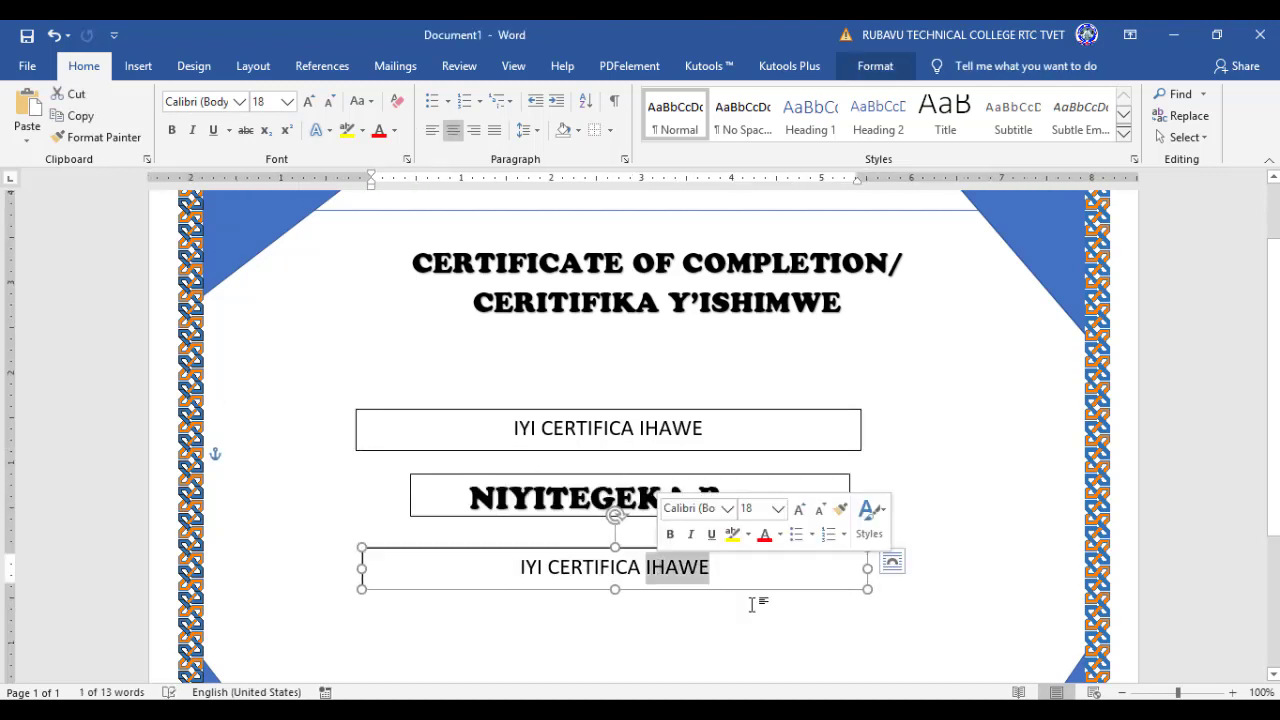
pyautogui.hotkey('ctrl', 'a')
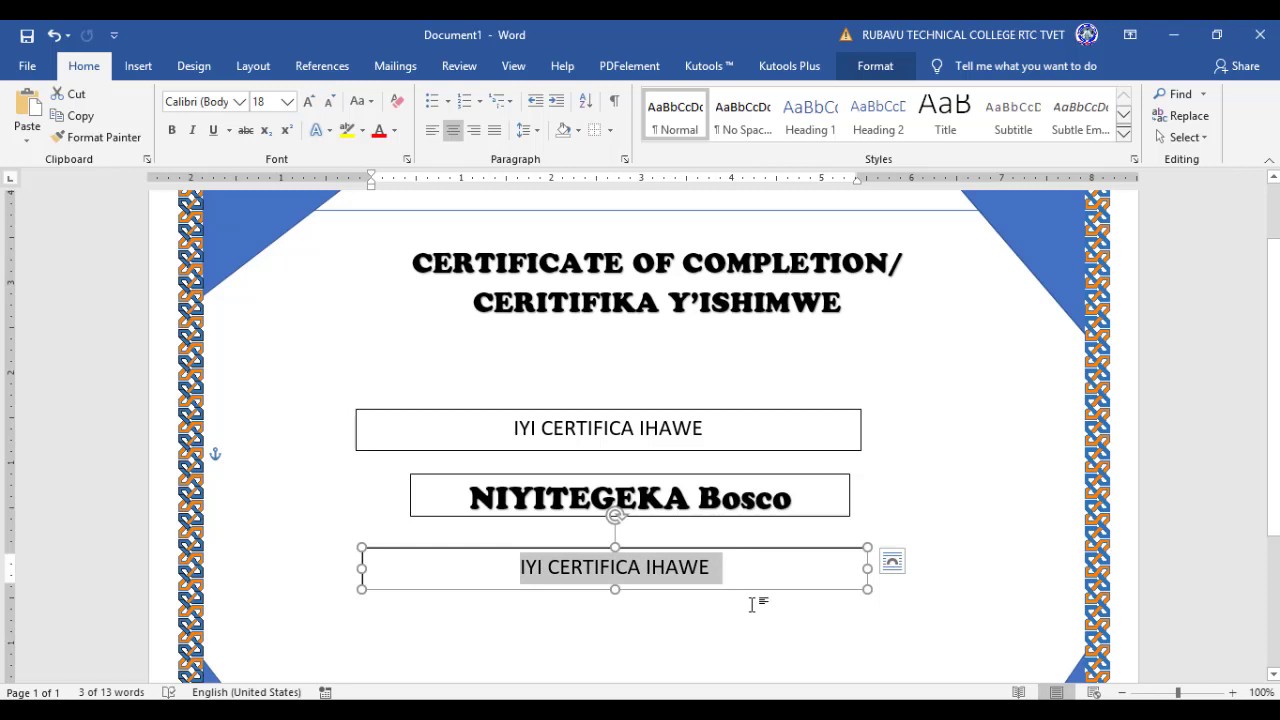
pyautogui.write('Tugushimiye')
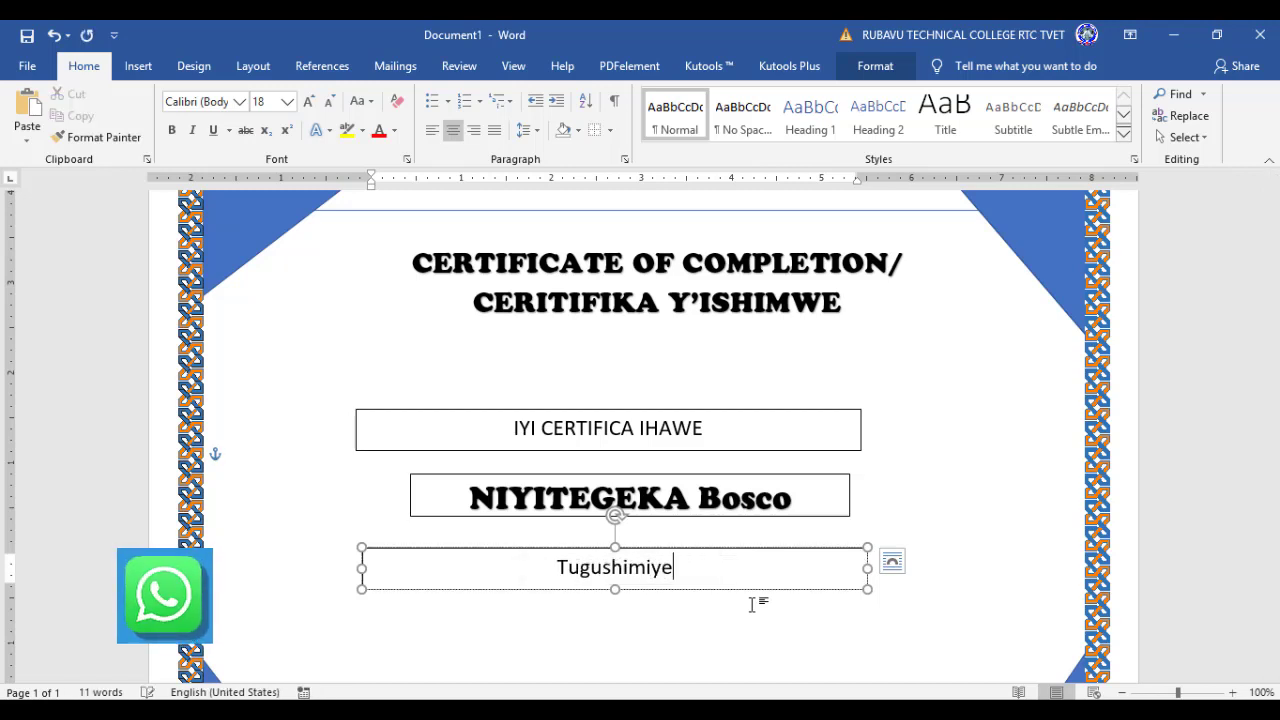
pyautogui.write(' uruhare wag')
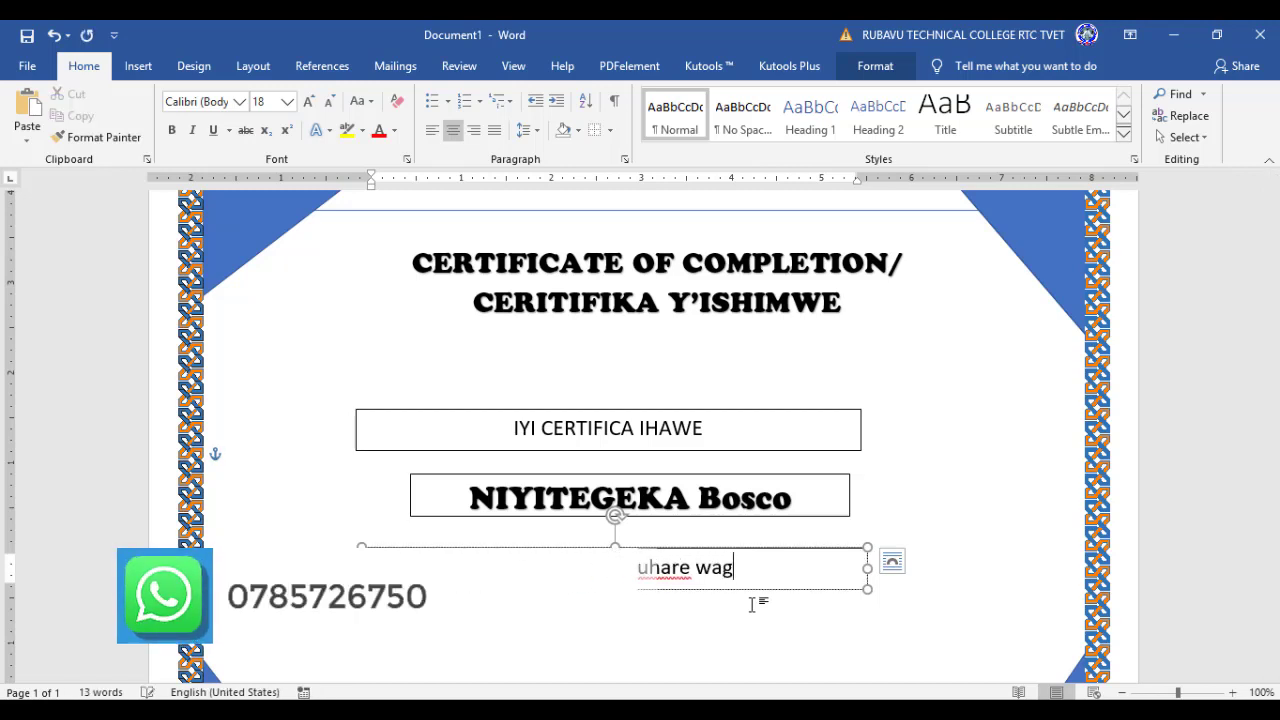
pyautogui.write('ize mukutw')
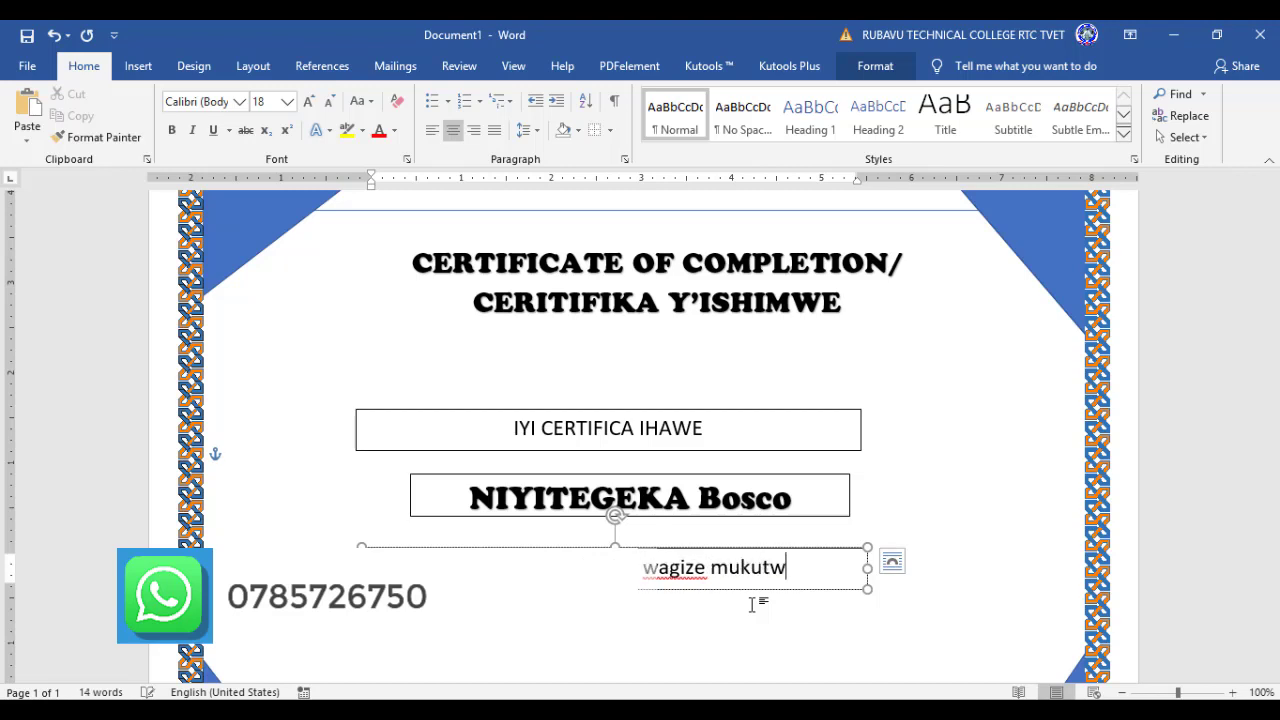
pyautogui.write('igisha utu')
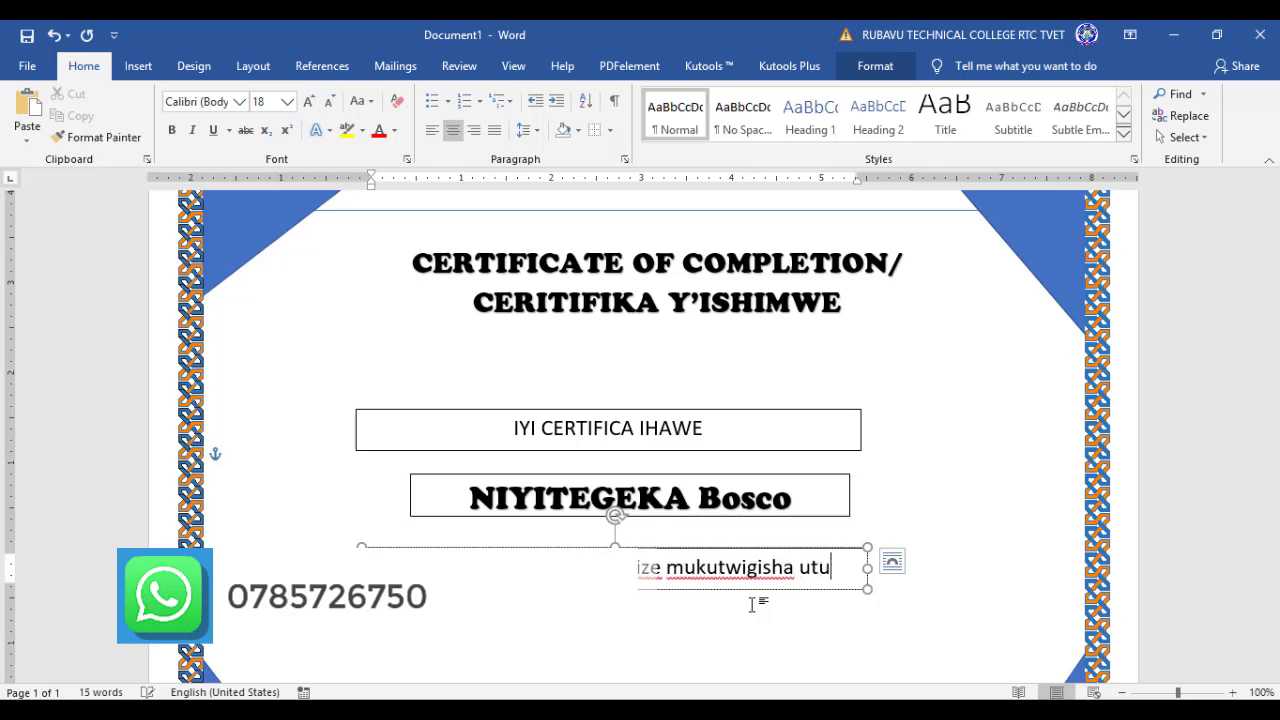
pyautogui.write('ntu n')
pyautogui.press('BackSpace')
pyautogui.press('BackSpace')
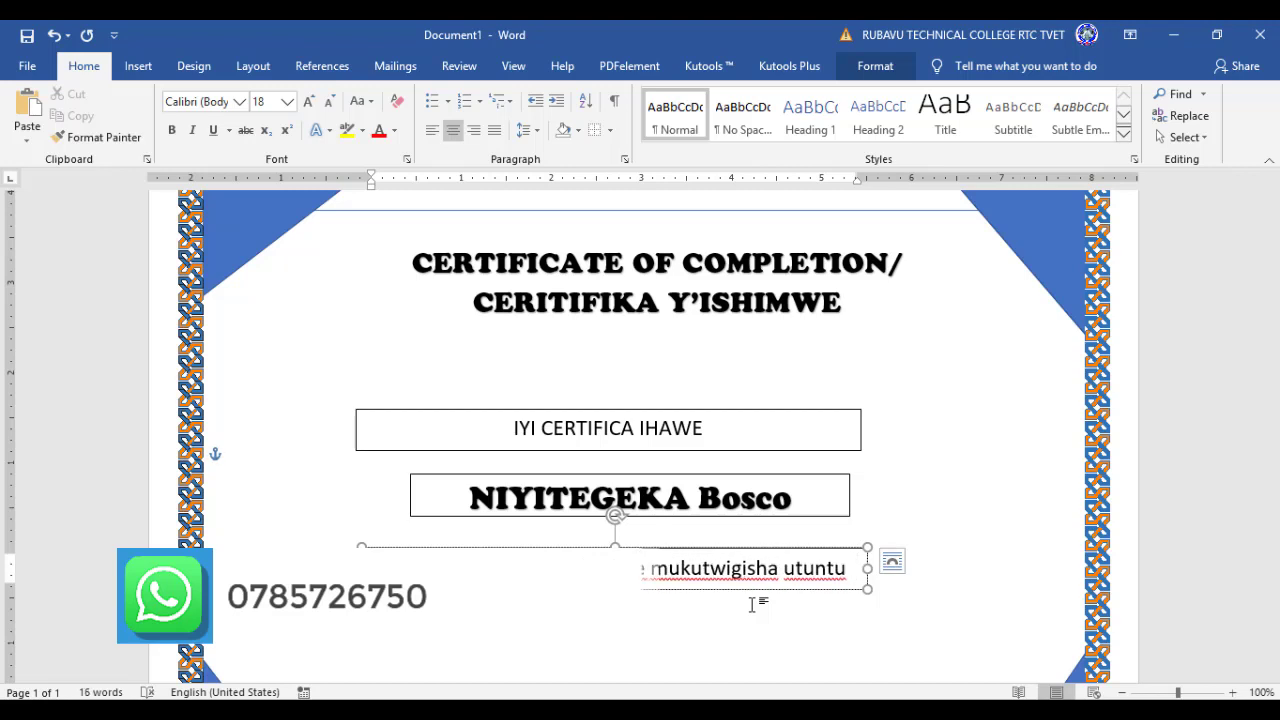
pyautogui.press('Return')
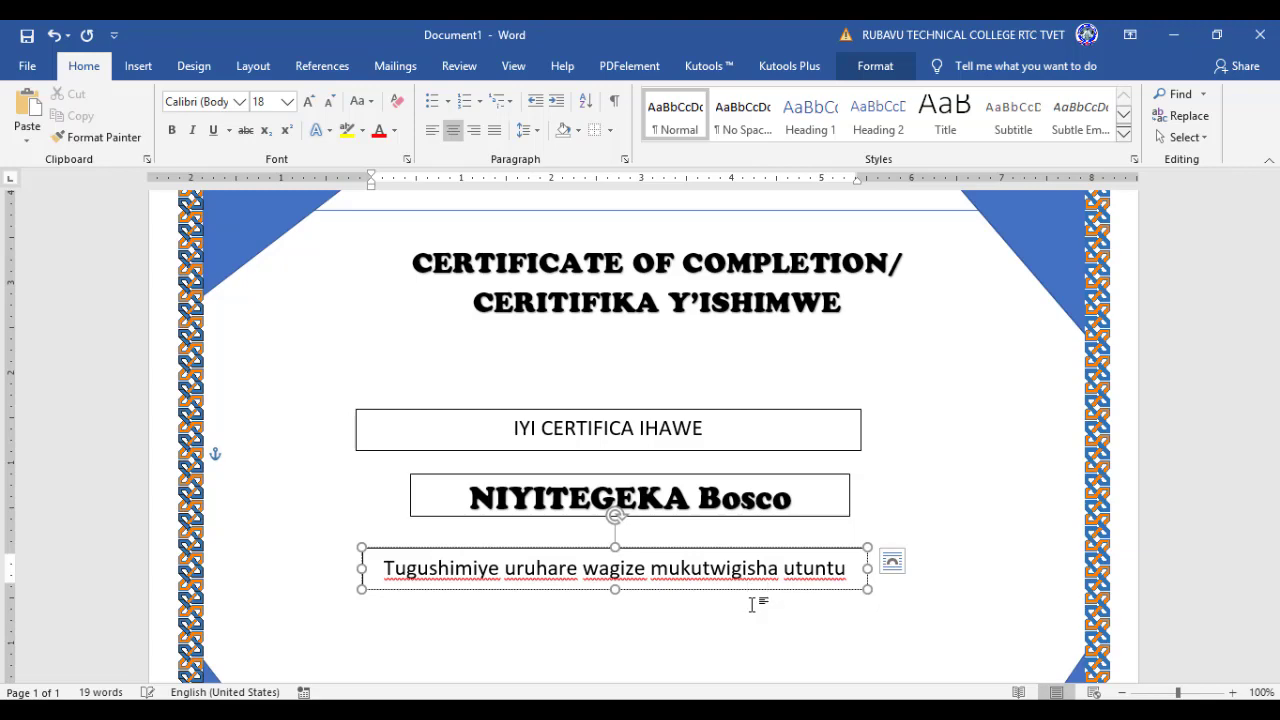
# Enlarge and widen the message box so both lines show centred.
pyautogui.moveTo(362, 589); pyautogui.dragTo(326, 628)
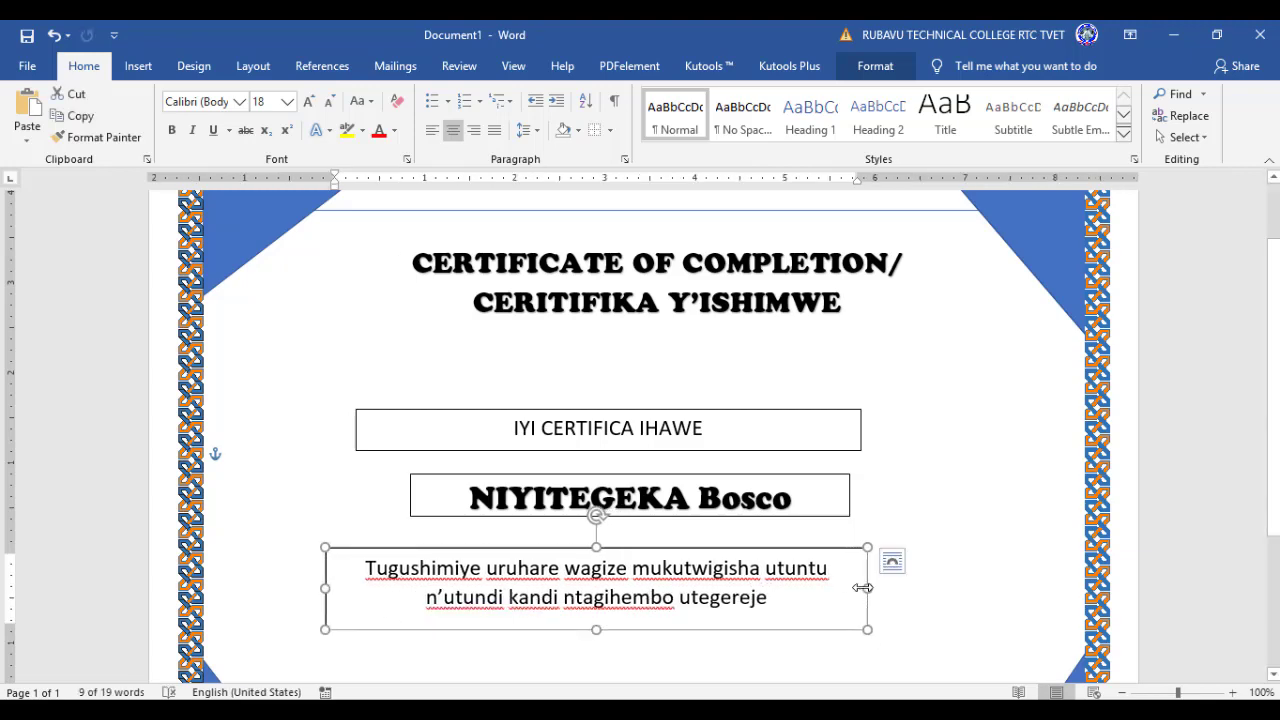
pyautogui.moveTo(867, 588); pyautogui.dragTo(905, 596)
pyautogui.scroll(-3, 931, 529)
# Draw a new text box below the message and type the 'Bikore i …' place-and-date line.
pyautogui.click(433, 536)
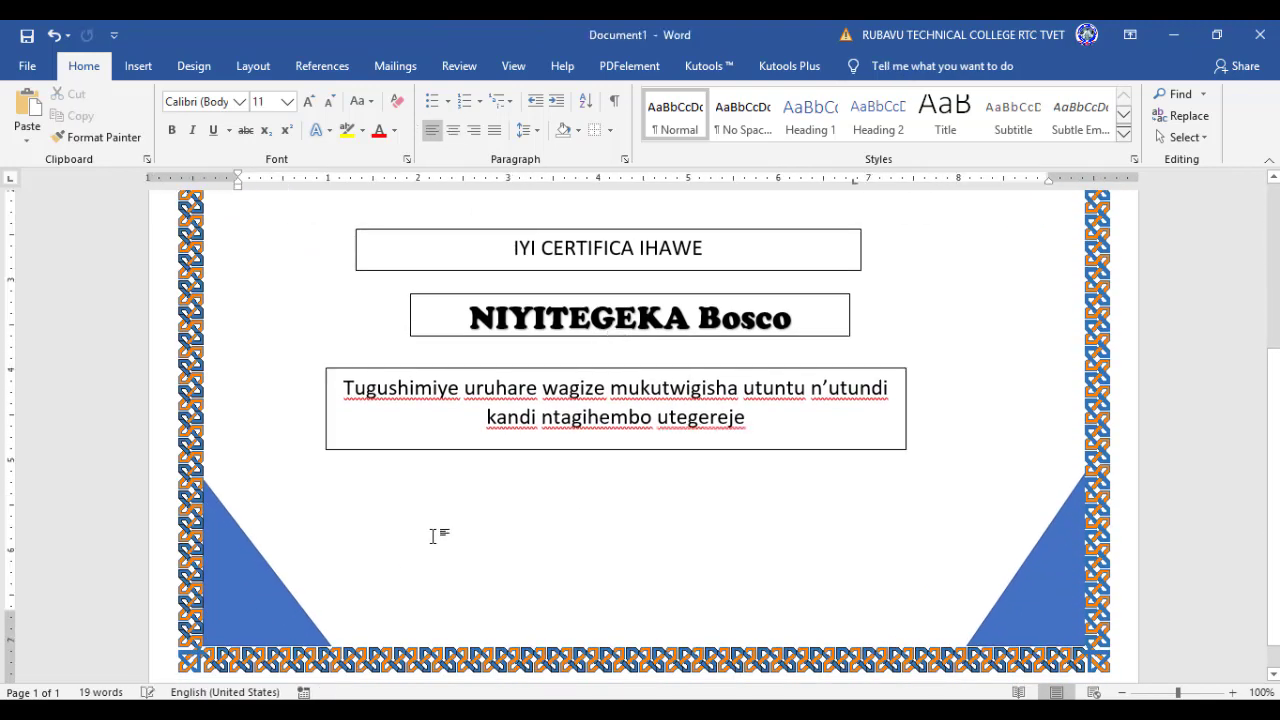
pyautogui.click(138, 66)
pyautogui.click(1014, 125)
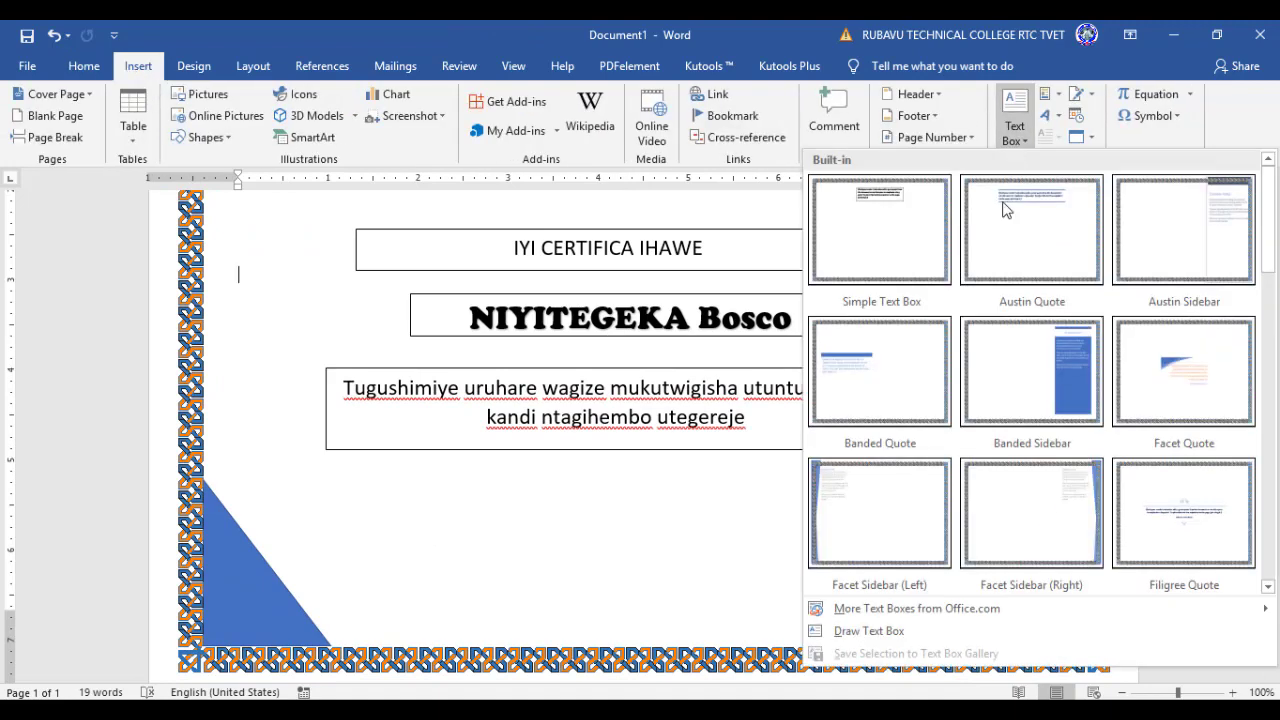
pyautogui.click(865, 631)
pyautogui.moveTo(403, 500); pyautogui.dragTo(817, 549)
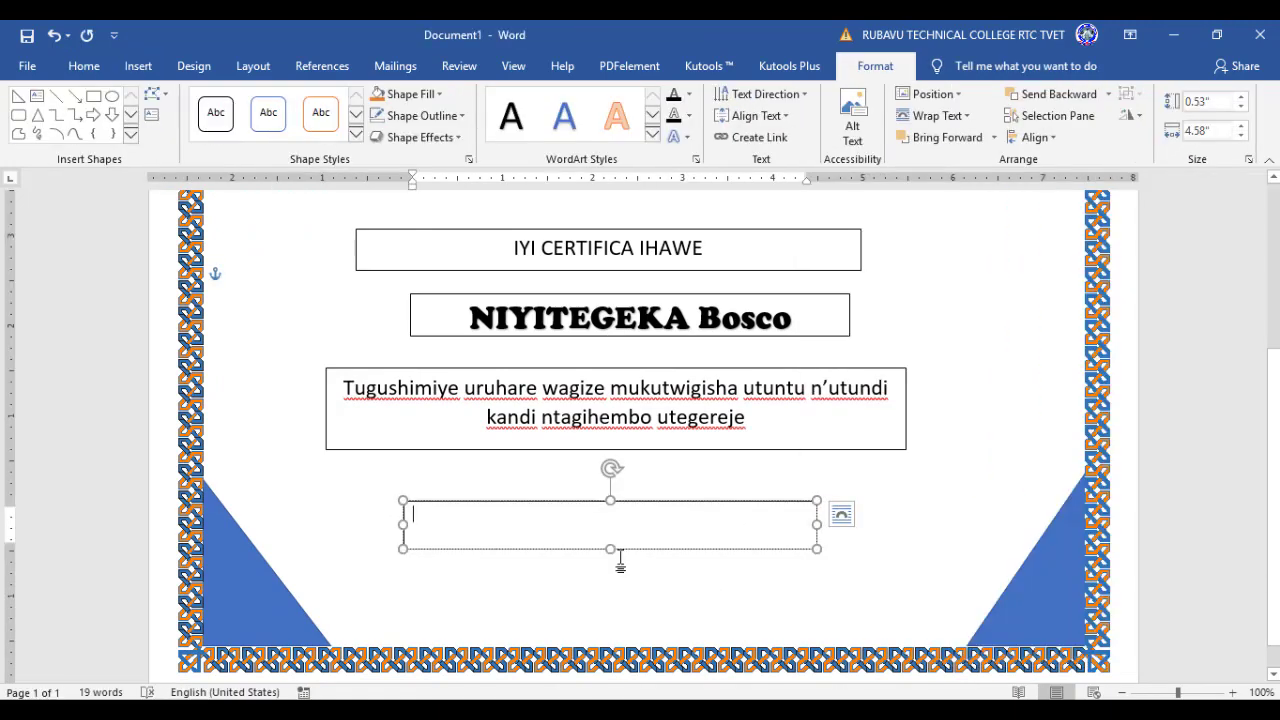
pyautogui.write('Bikore I ')
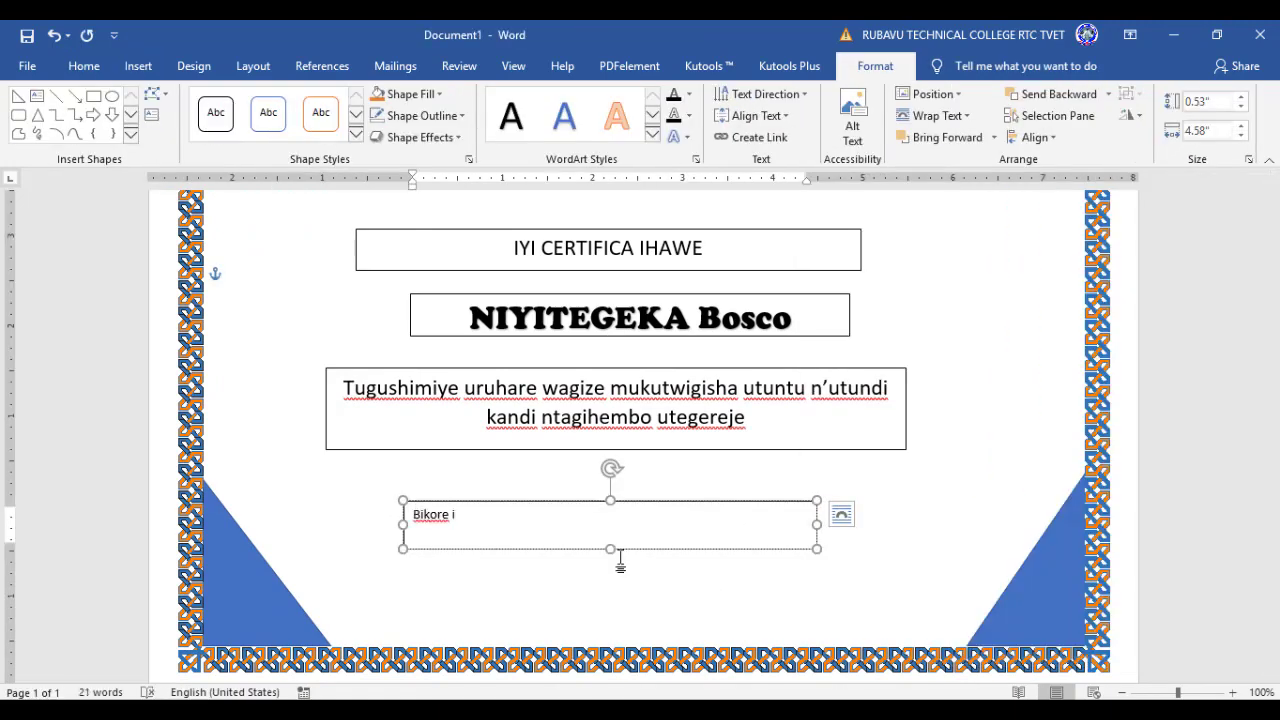
pyautogui.write('.......................... kuwa')
pyautogui.click(470, 529)
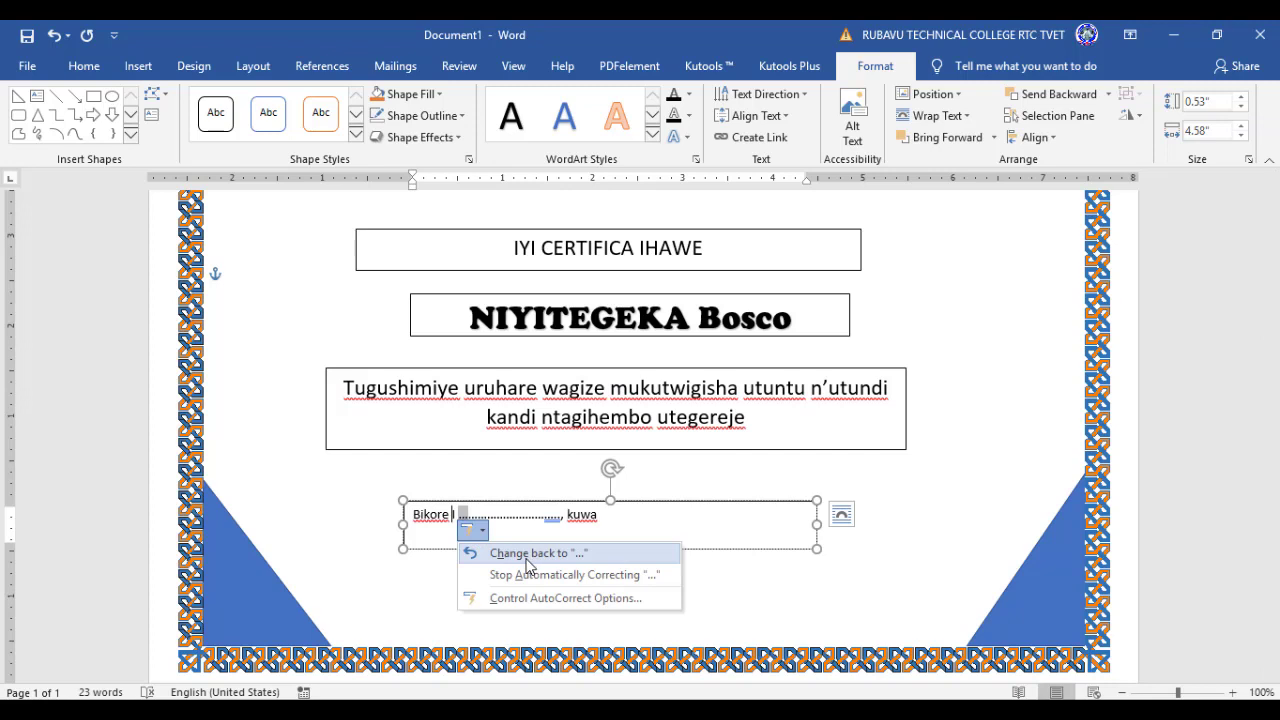
pyautogui.click(529, 553)
pyautogui.click(472, 529)
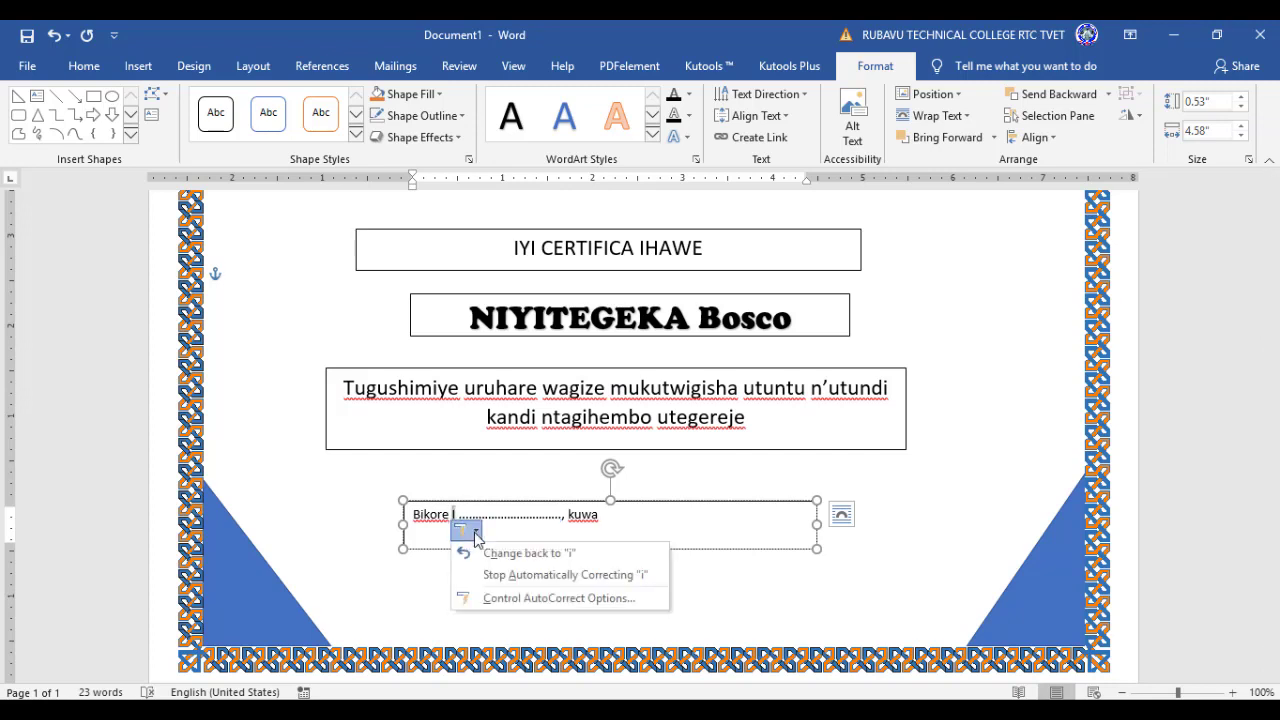
pyautogui.press('Escape')
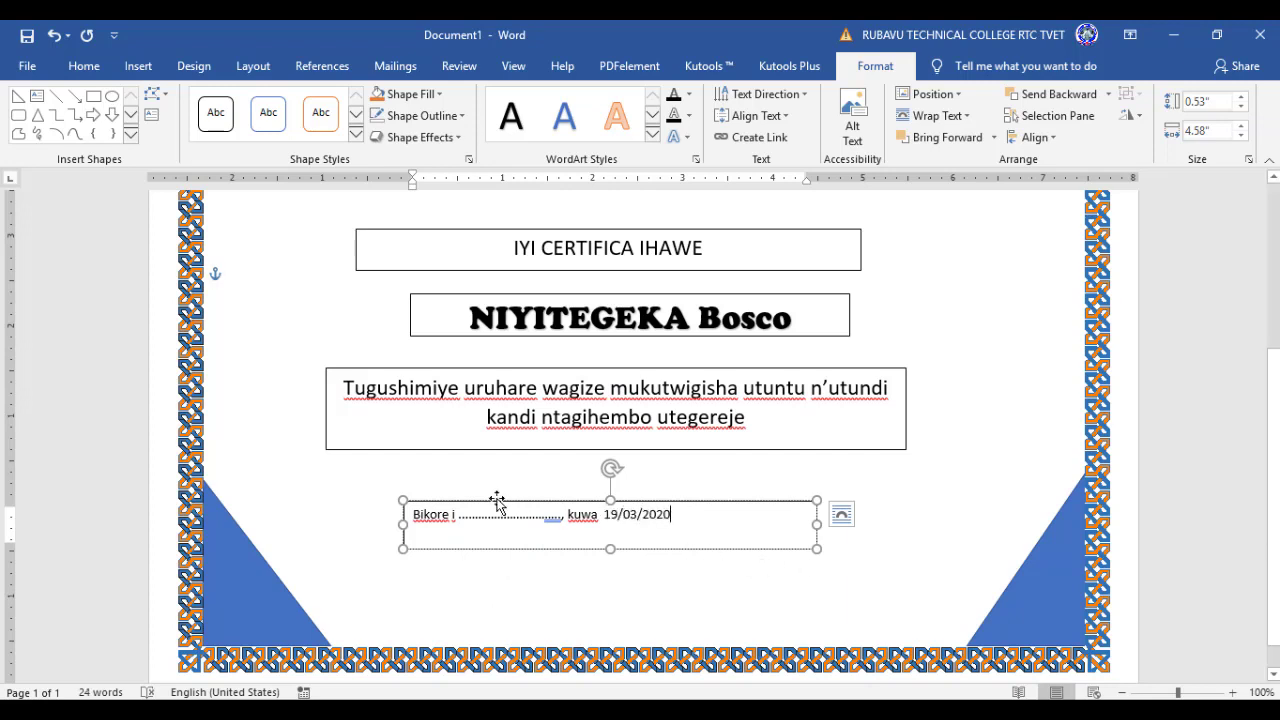
# Add the 'Umuyobozi ……' signature line, enlarge the box, and make its text italic.
pyautogui.press('Return')
pyautogui.write('..')
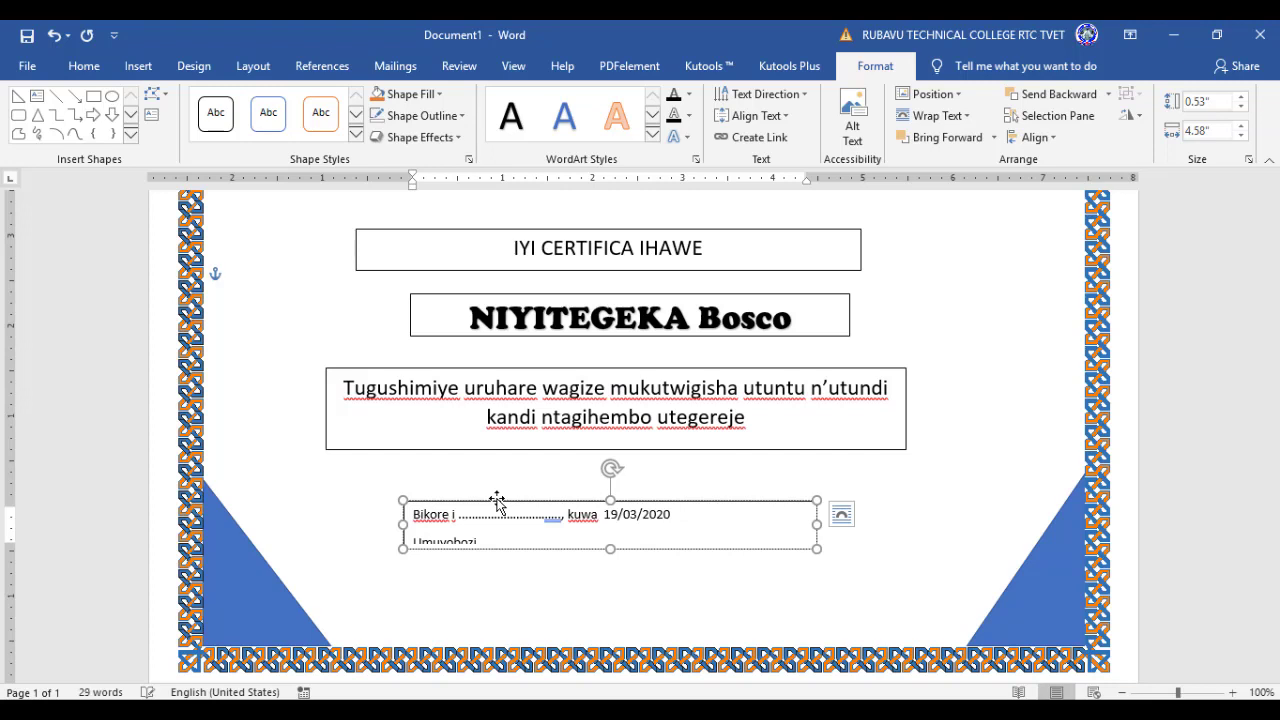
pyautogui.moveTo(817, 548)
pyautogui.mouseDown()
pyautogui.moveTo(857, 574)
pyautogui.moveTo(413, 512)
pyautogui.mouseUp()
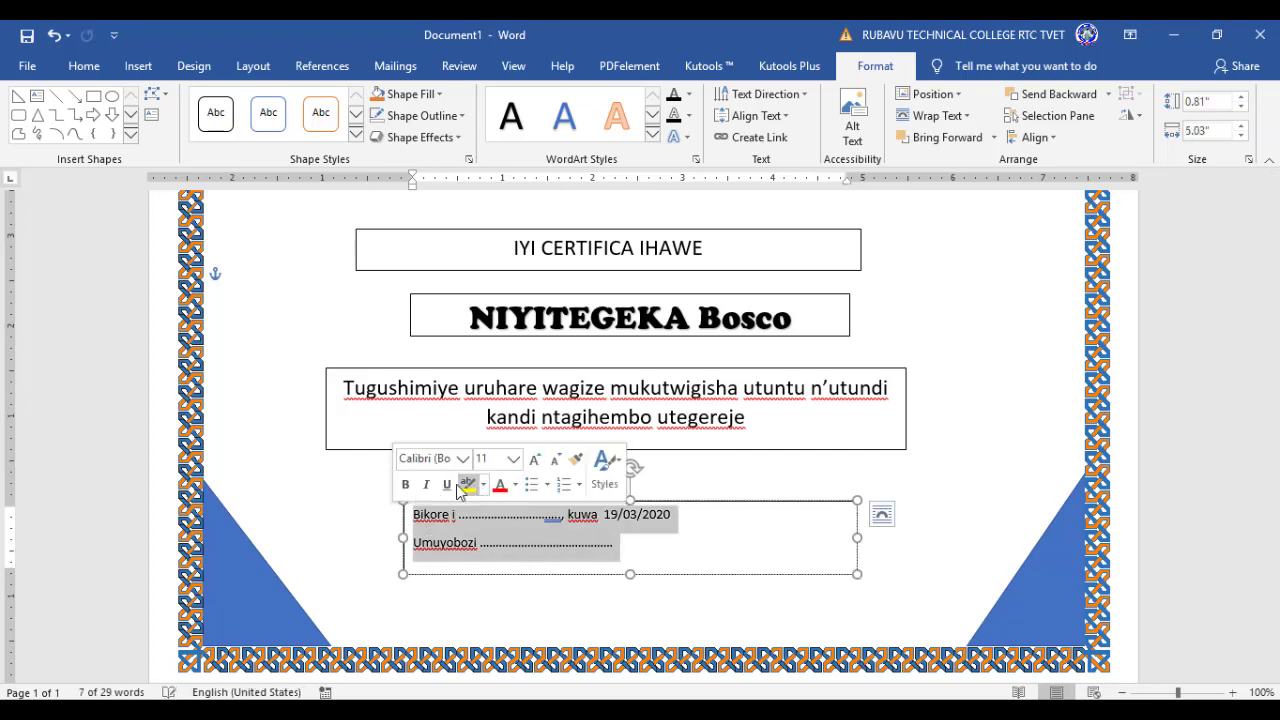
pyautogui.hotkey('ctrl', 'i')
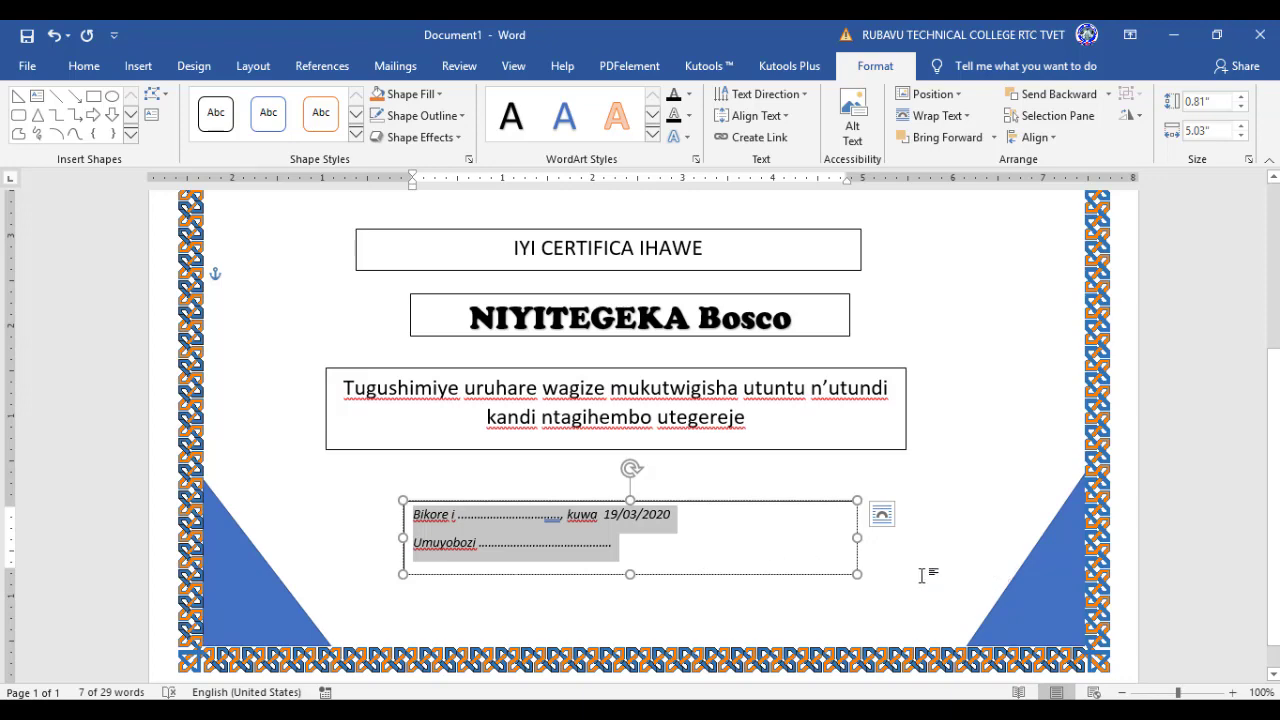
pyautogui.click(480, 545)
pyautogui.write('mukuru')
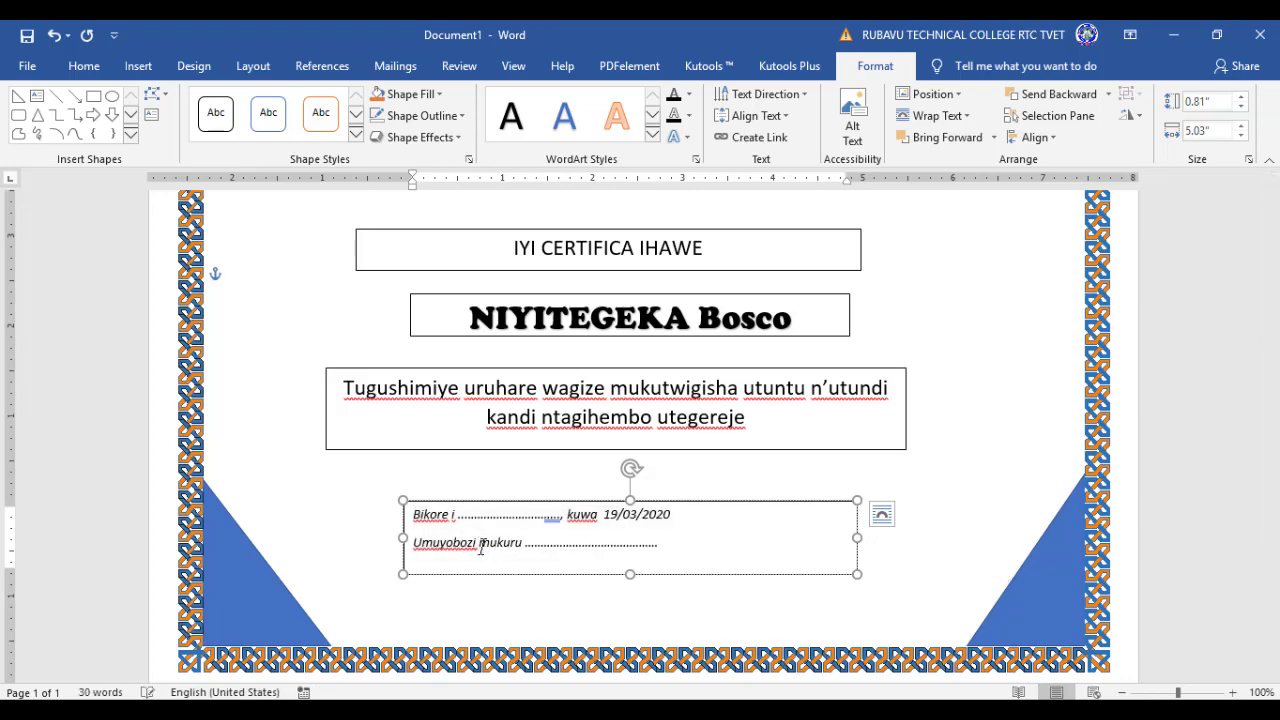
pyautogui.click(923, 520)
pyautogui.scroll(4, 925, 521)
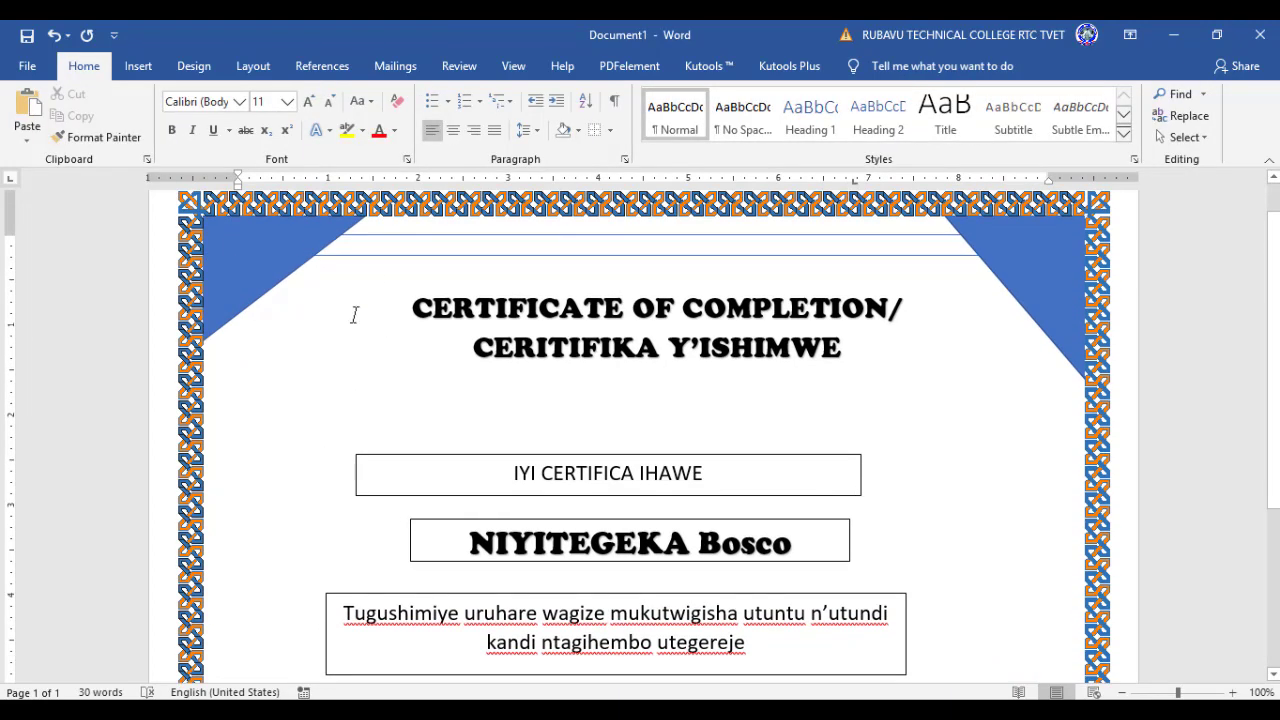
# Draw a small empty 1.14" by 1.33" text box left of the certificate title.
pyautogui.click(136, 66)
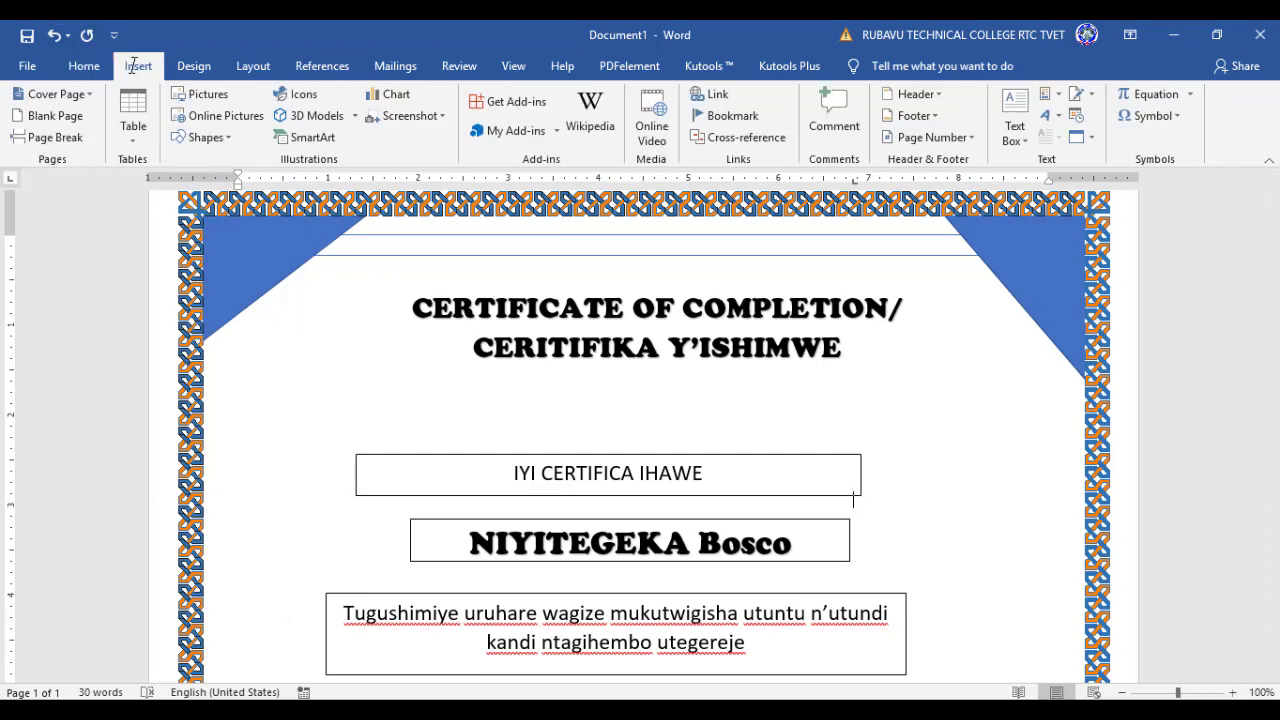
pyautogui.click(1006, 145)
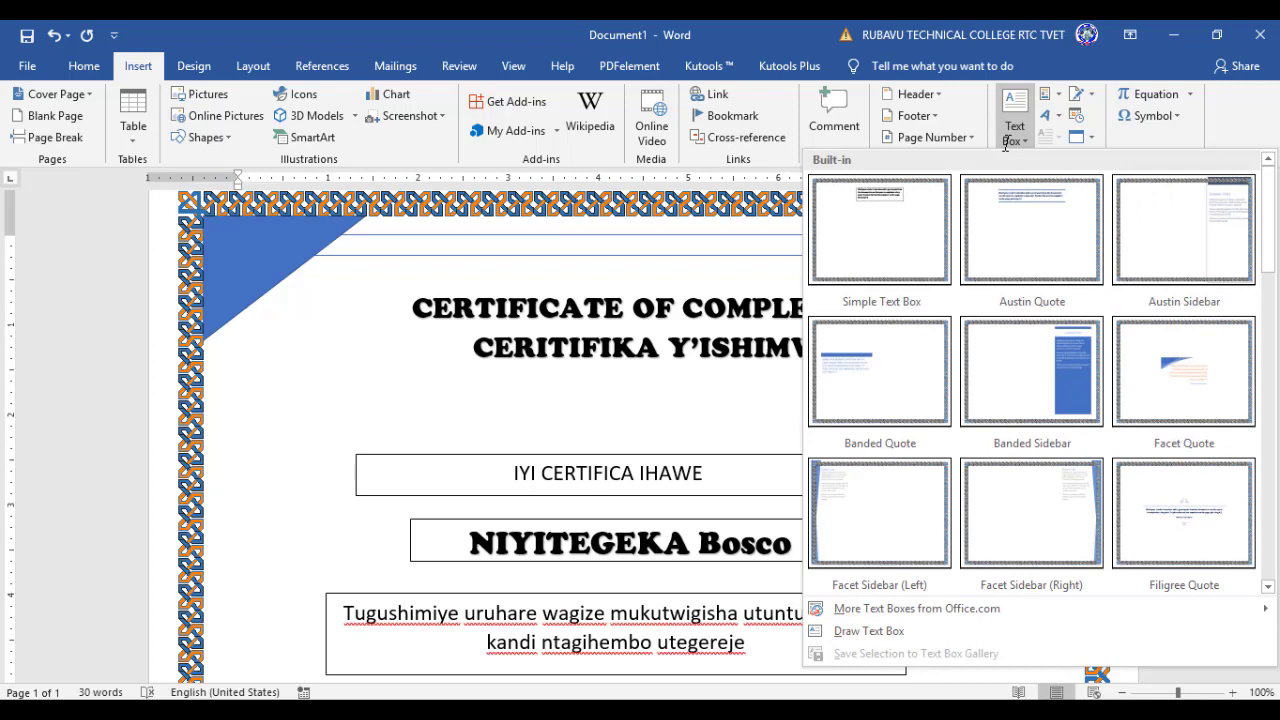
pyautogui.click(868, 631)
pyautogui.moveTo(278, 316); pyautogui.dragTo(398, 418)
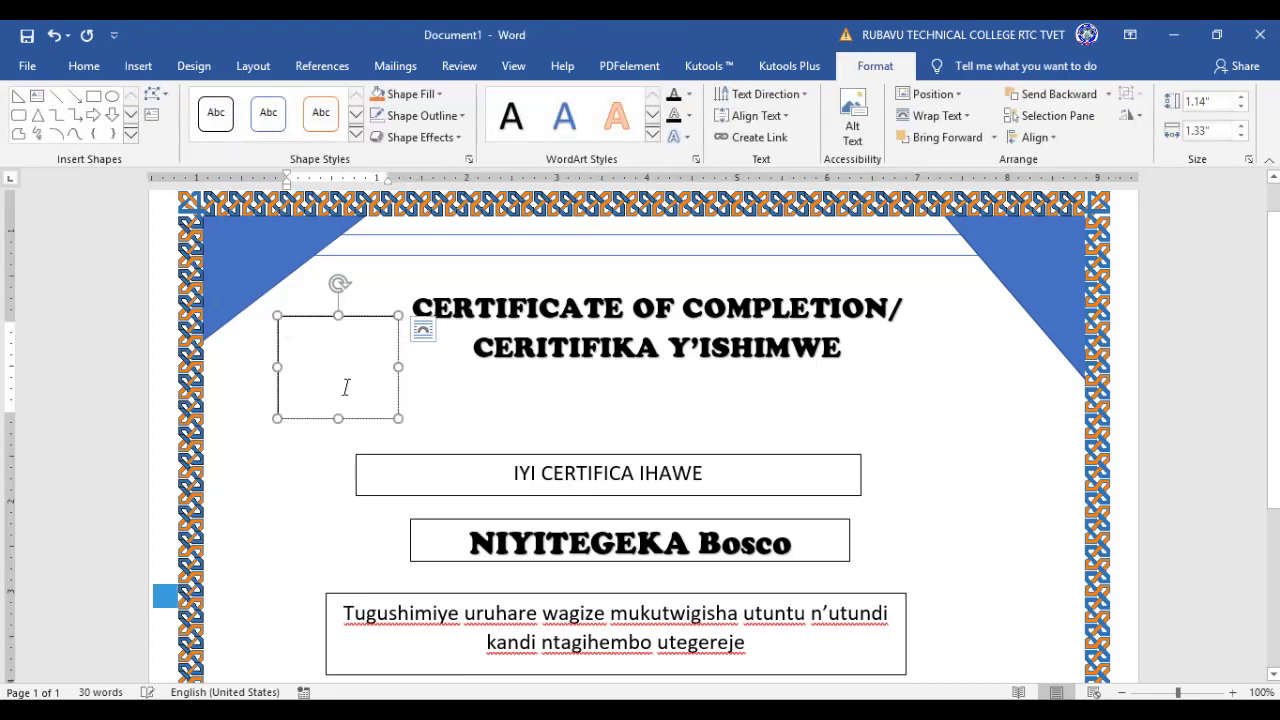
pyautogui.rightClick(290, 345)
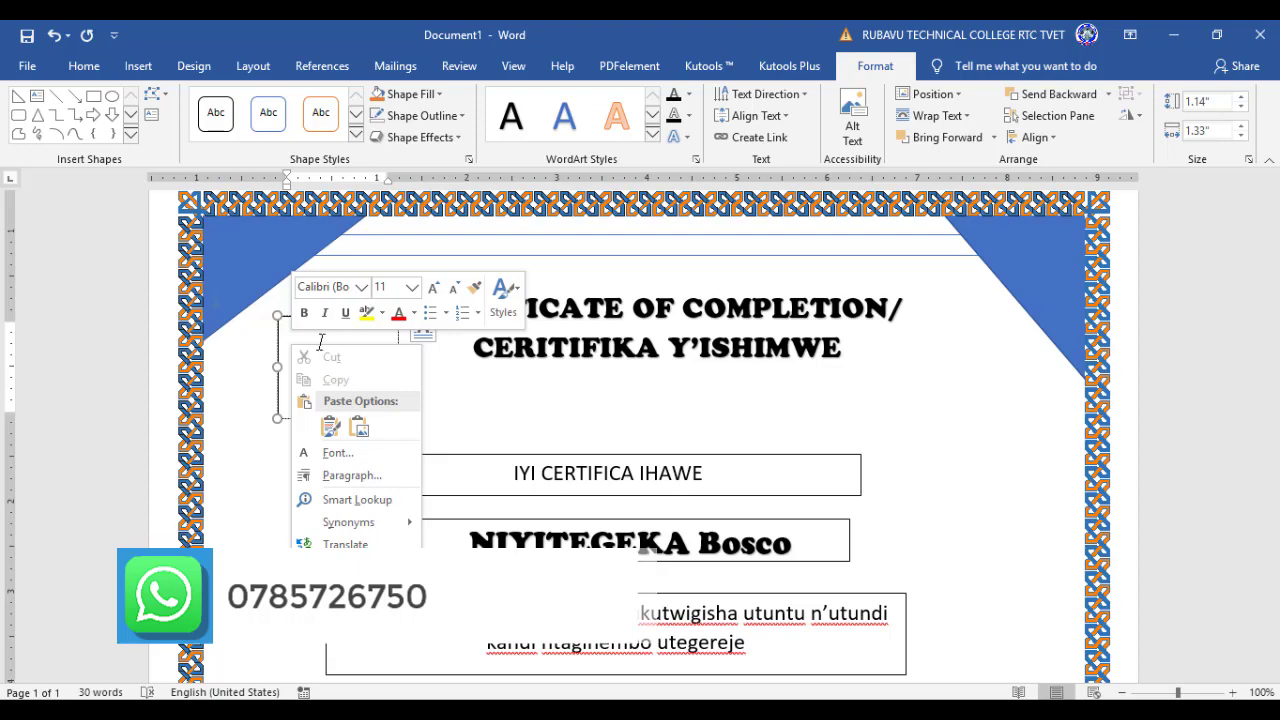
pyautogui.click(290, 330)
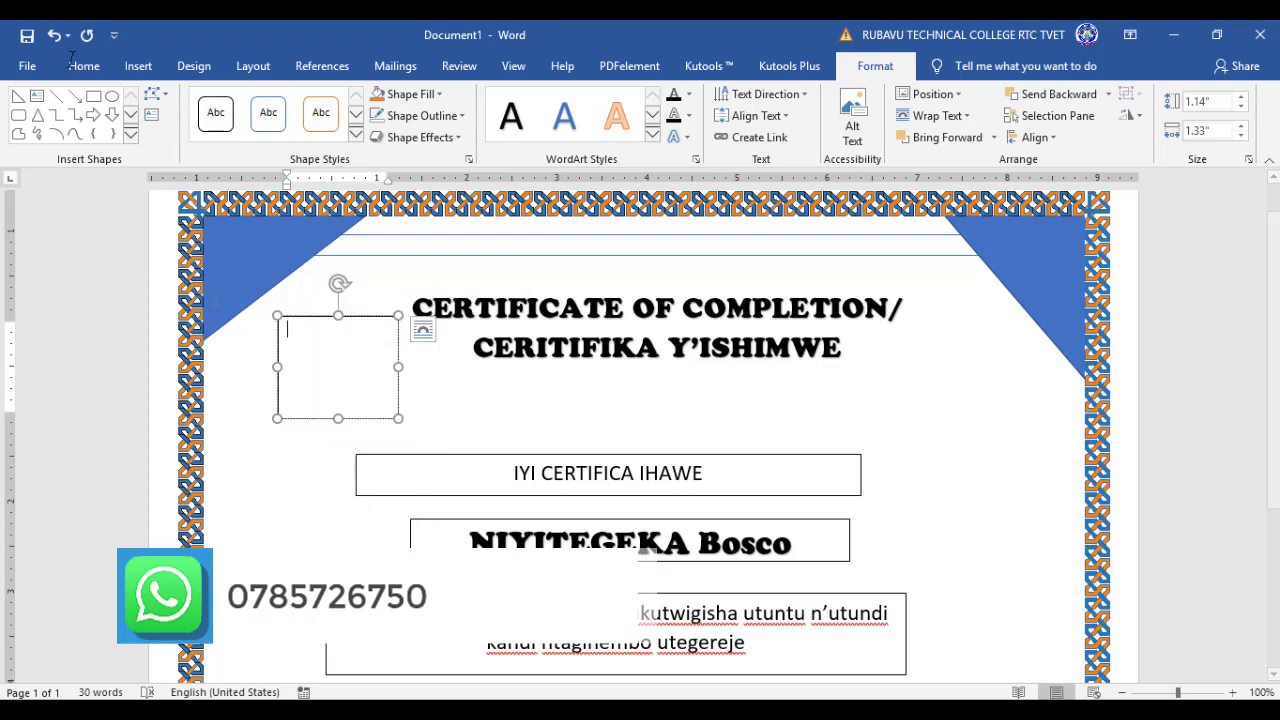
# Insert the sdddd logo picture into the small box beside the title.
pyautogui.click(158, 68)
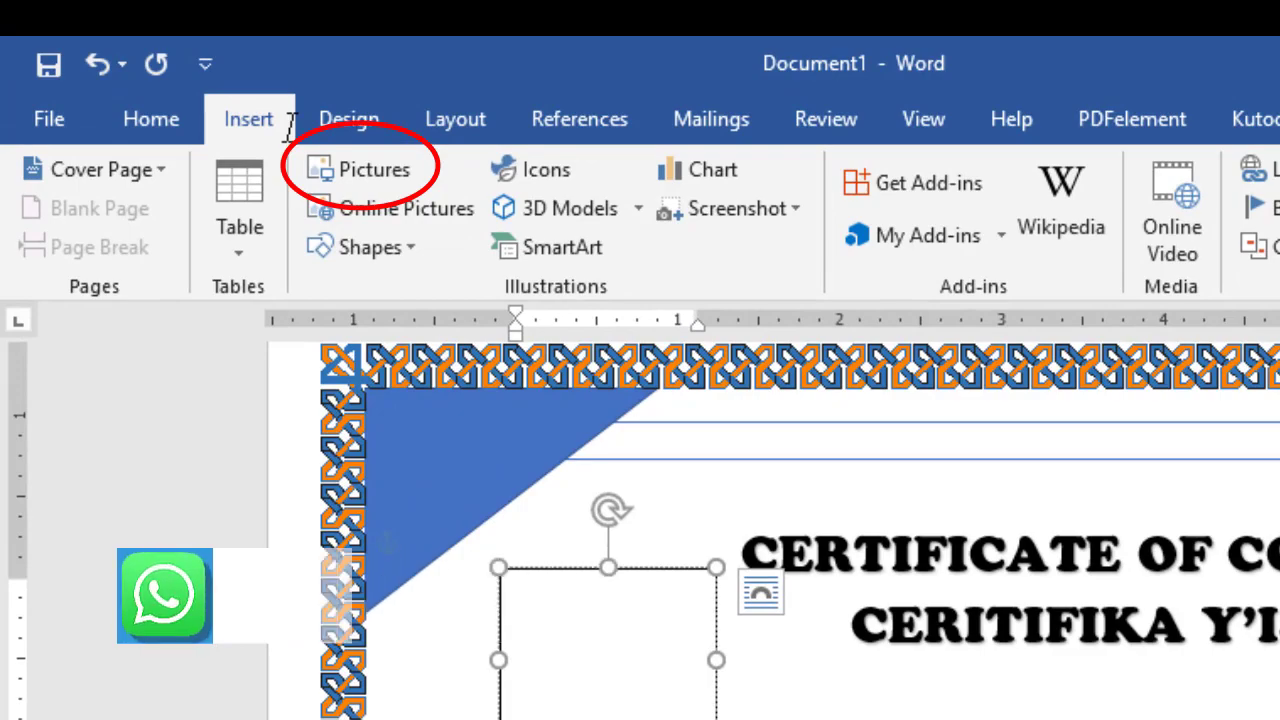
pyautogui.click(350, 170)
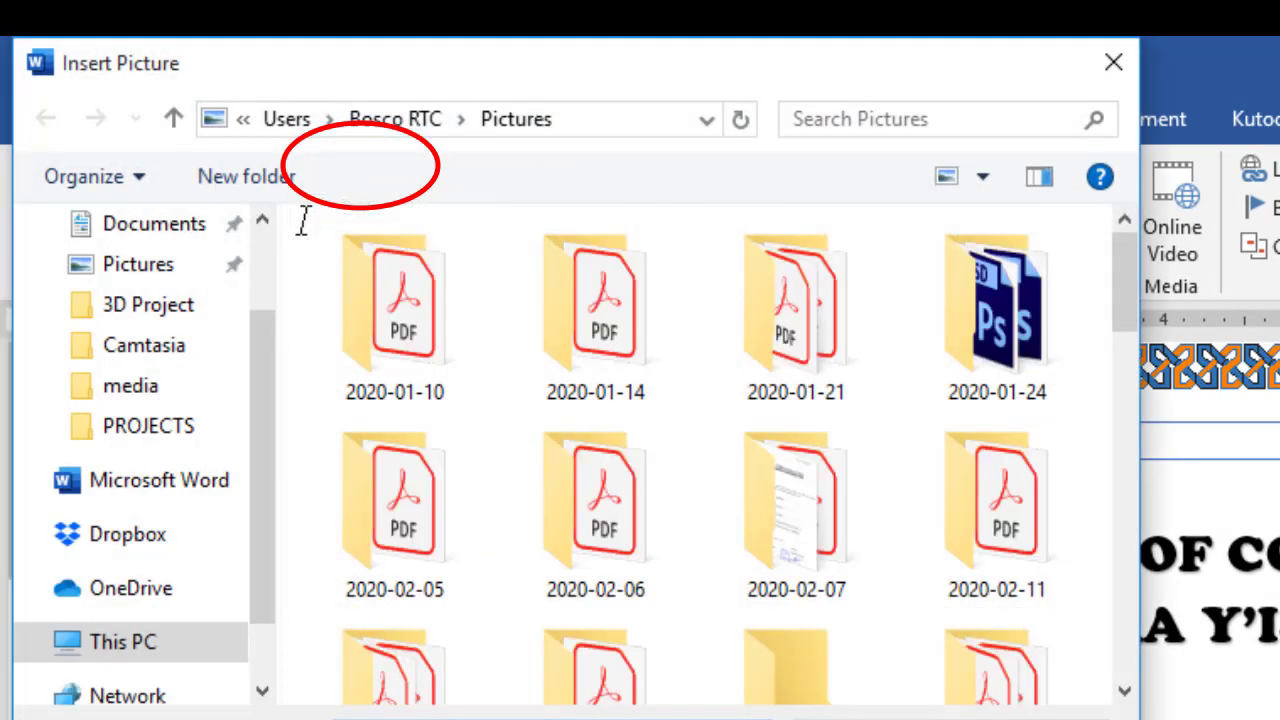
pyautogui.scroll(-3, 623, 486)
pyautogui.scroll(-10, 623, 486)
pyautogui.scroll(-5, 618, 488)
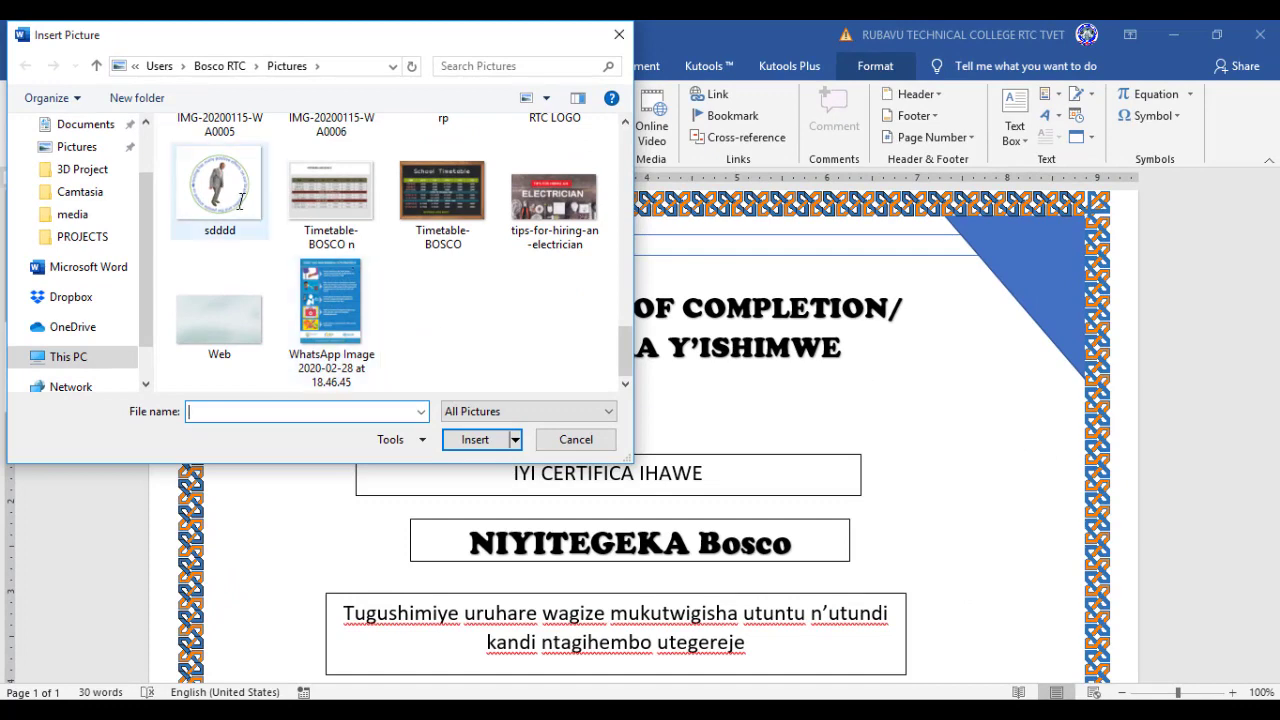
pyautogui.click(220, 188)
pyautogui.click(470, 440)
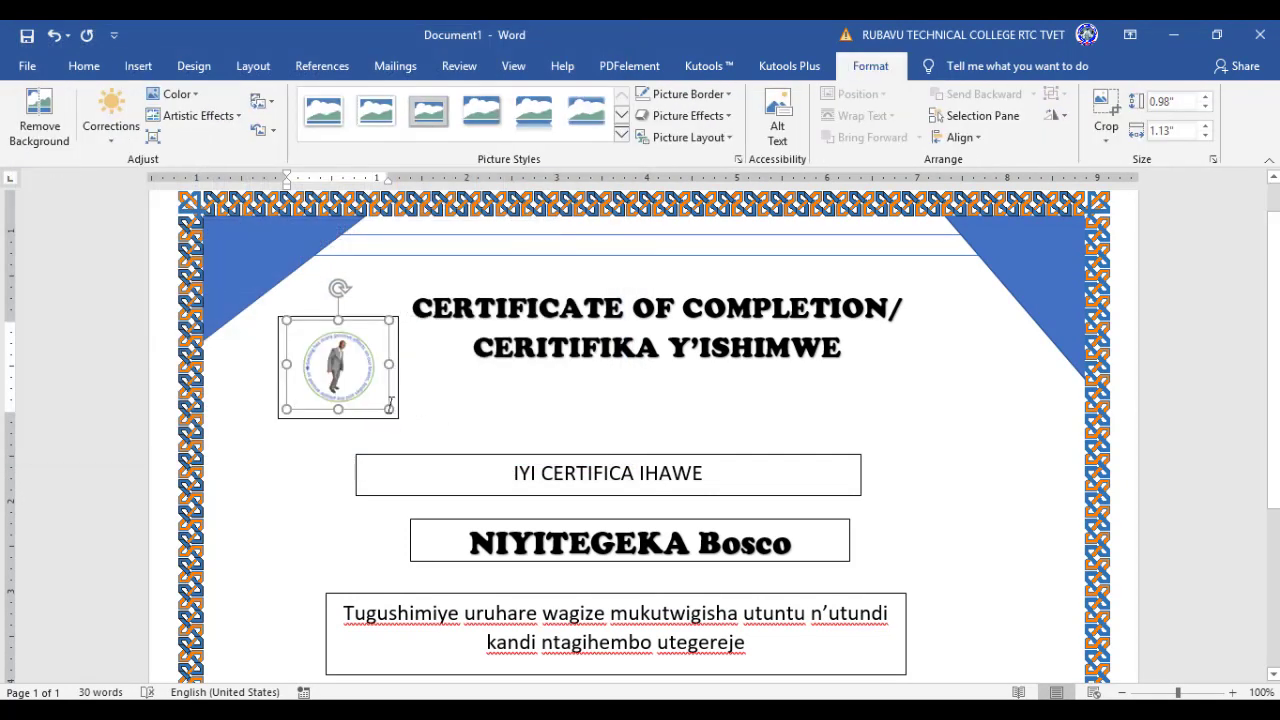
# Enlarge the logo slightly, reposition it within its box, and select it.
pyautogui.moveTo(390, 408); pyautogui.dragTo(401, 420)
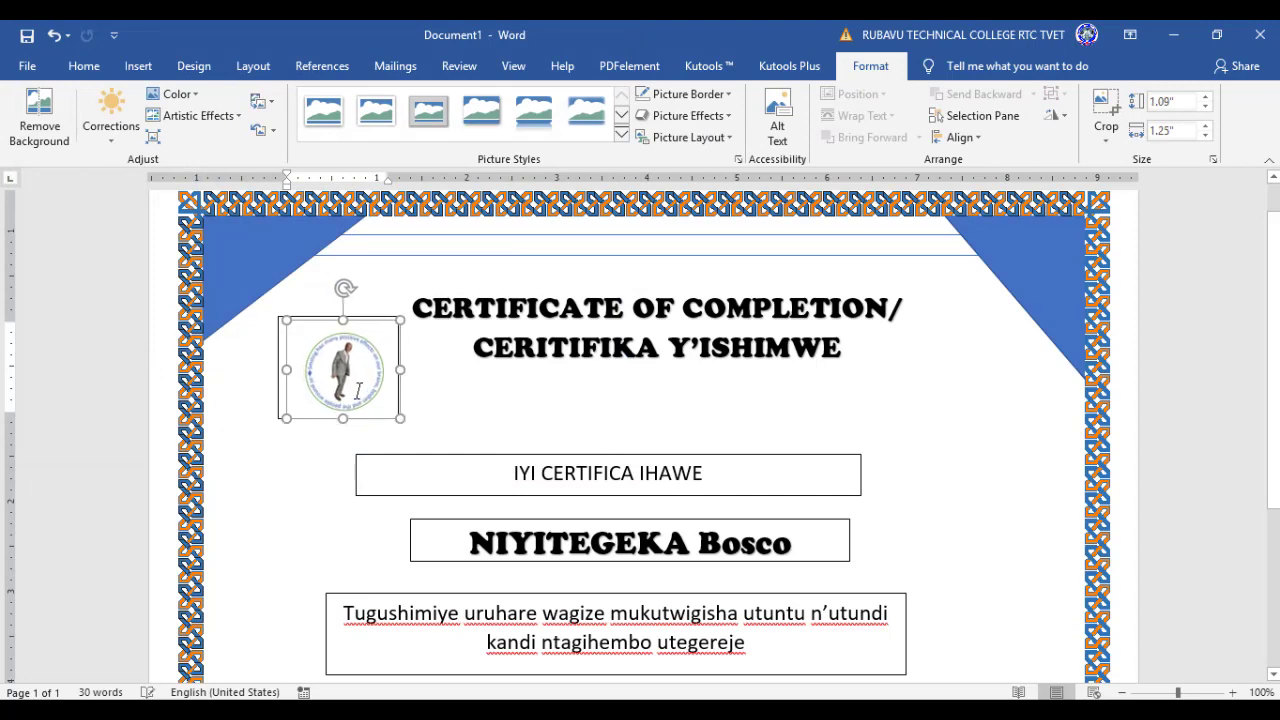
pyautogui.moveTo(348, 388); pyautogui.dragTo(348, 388)
pyautogui.click(608, 413)
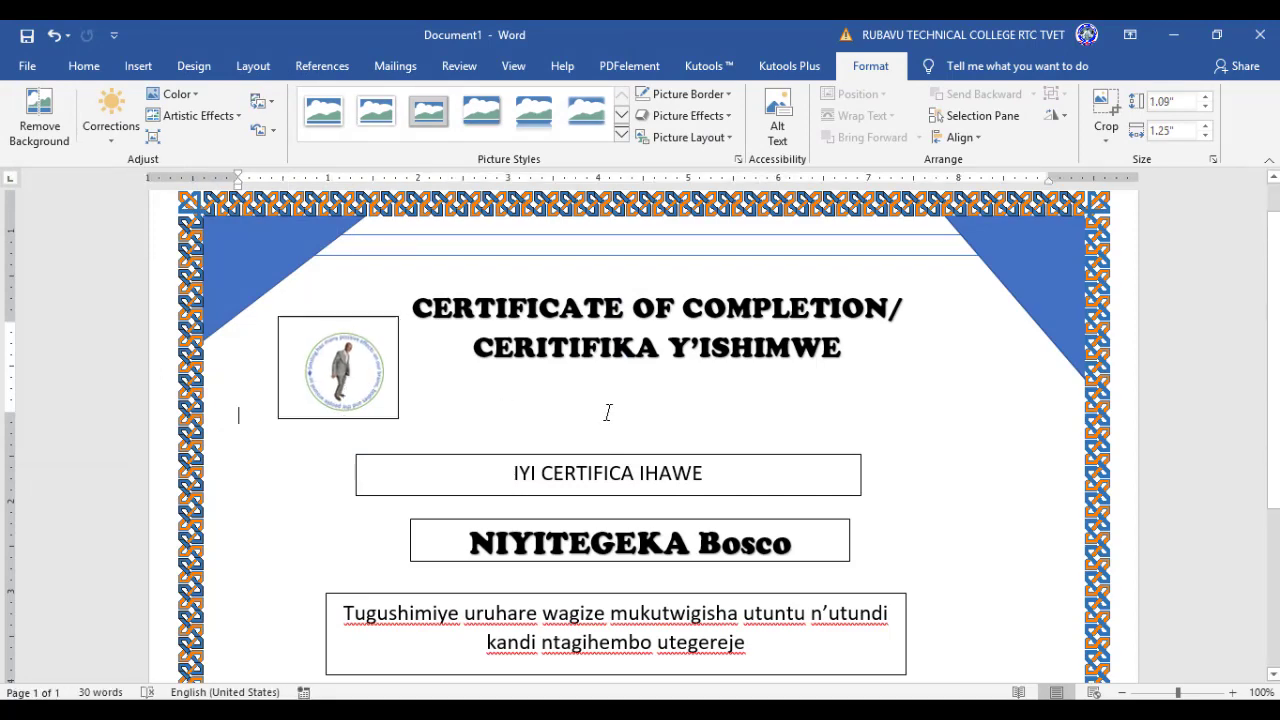
pyautogui.click(377, 373)
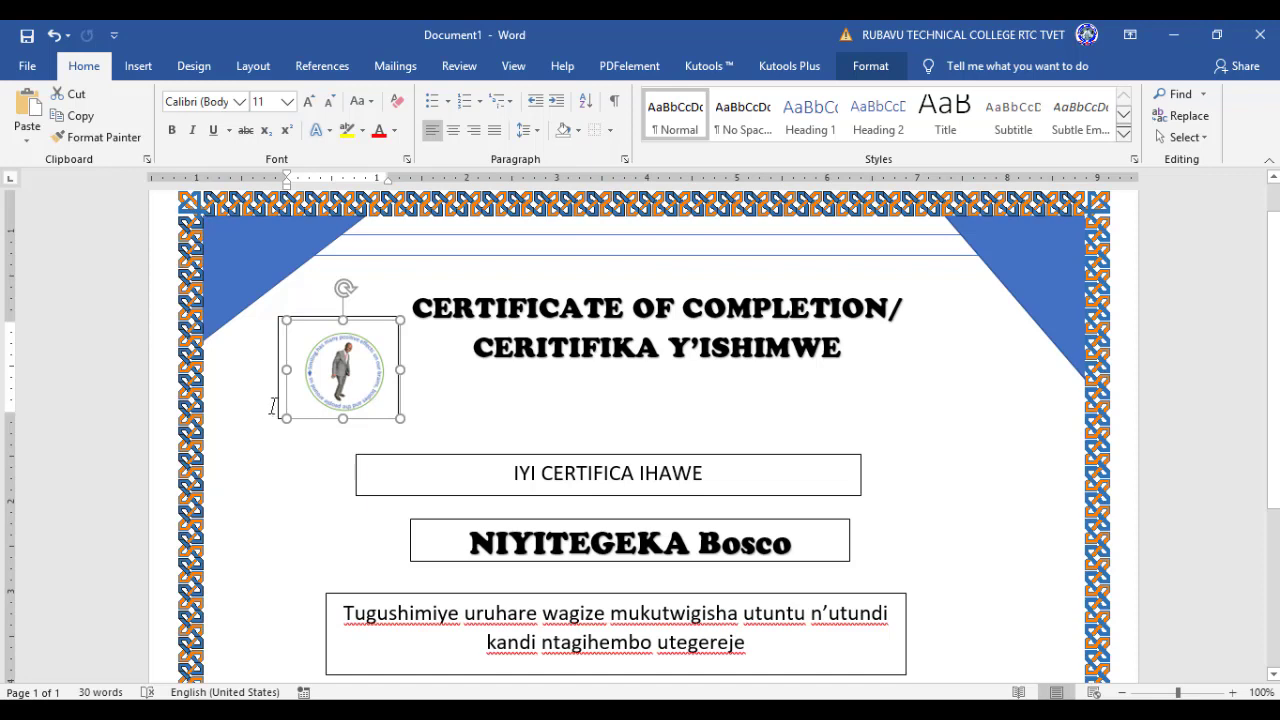
pyautogui.click(531, 415)
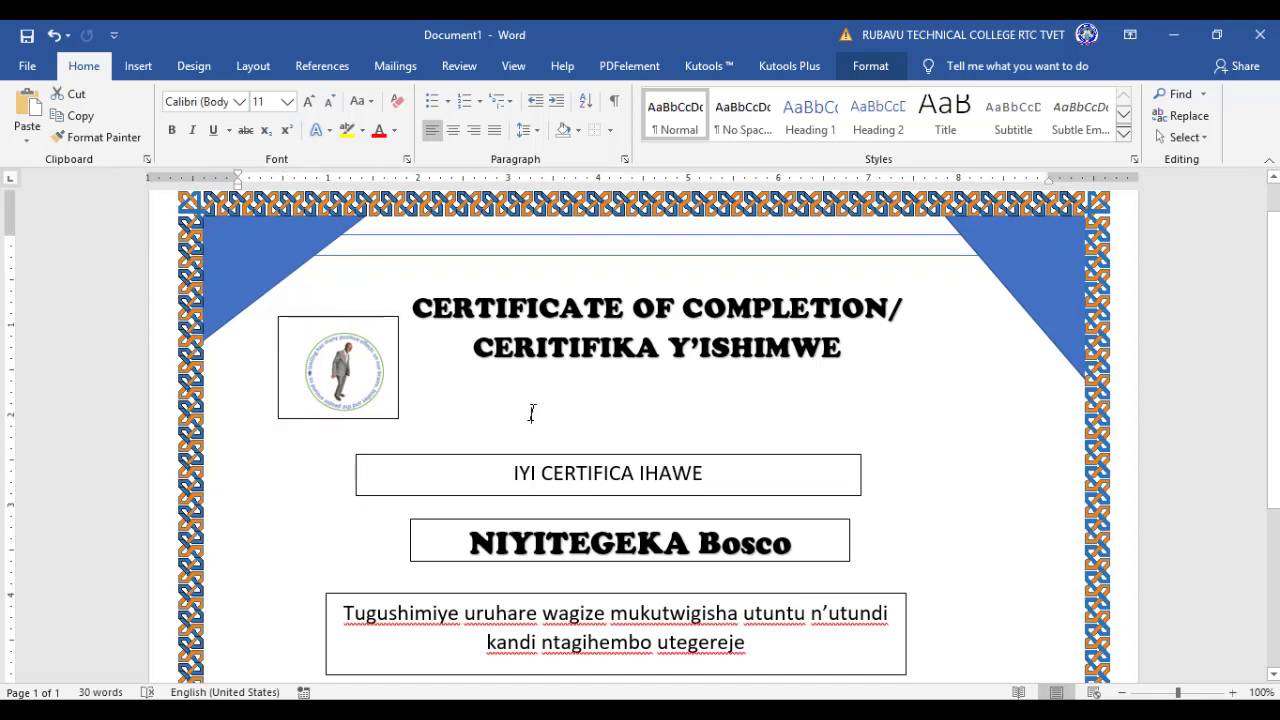
pyautogui.click(394, 320)
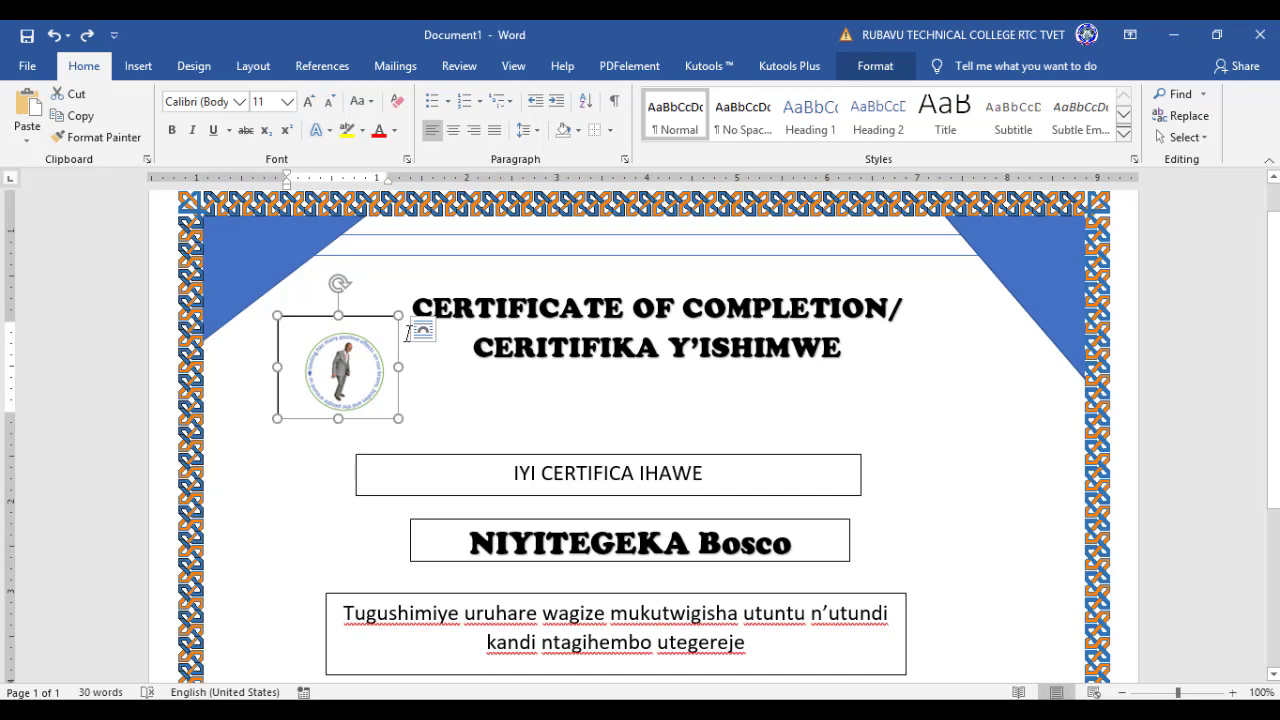
pyautogui.click(751, 415)
pyautogui.hotkey('ctrl', 'v')
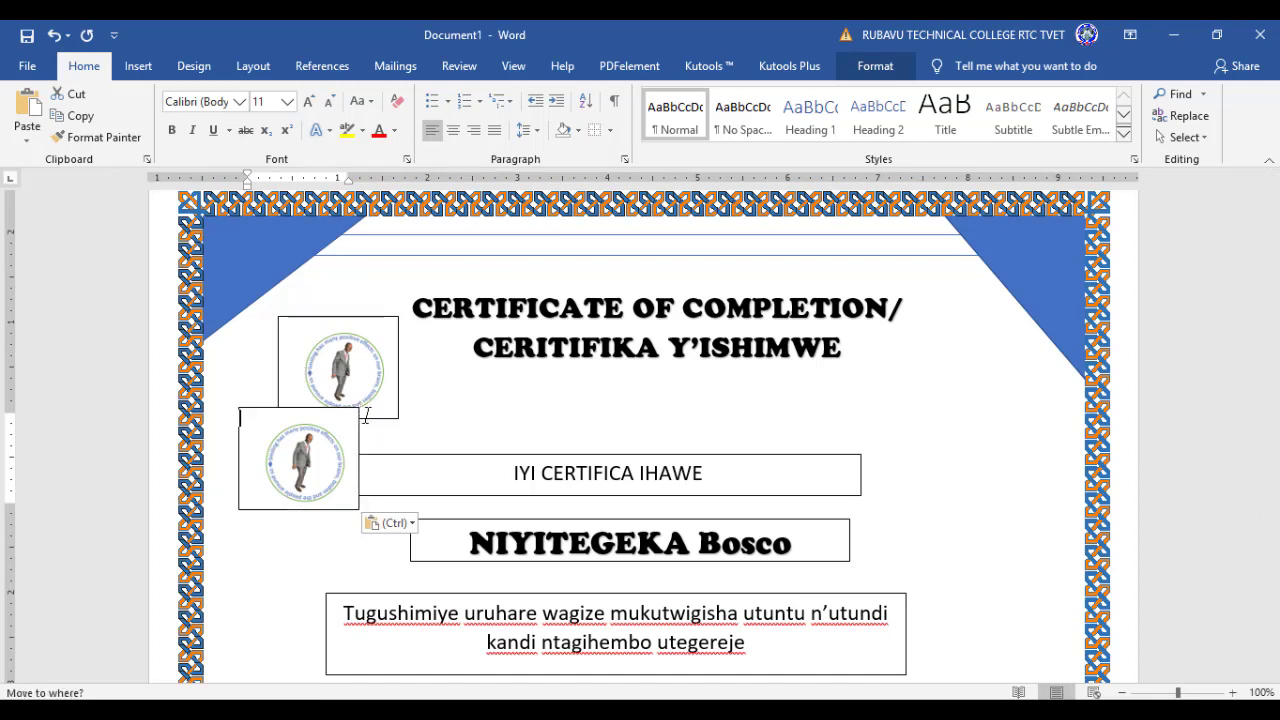
pyautogui.click(259, 410)
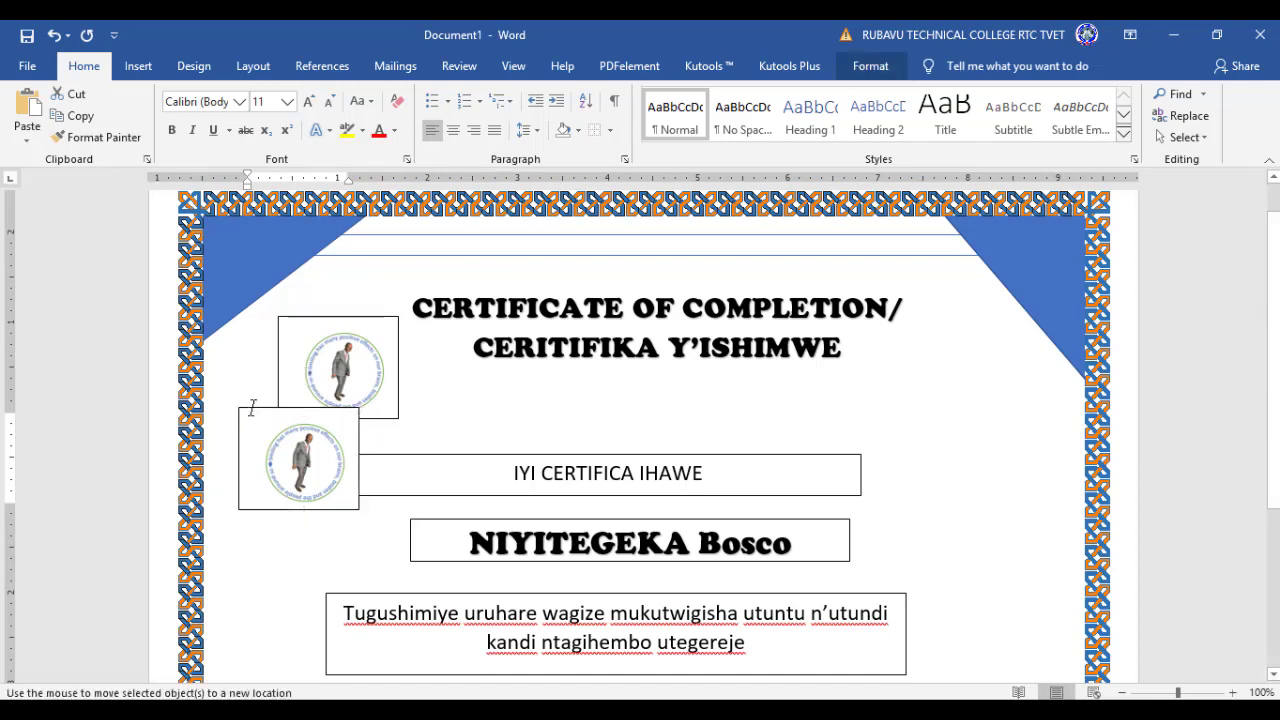
pyautogui.moveTo(259, 410); pyautogui.dragTo(249, 406)
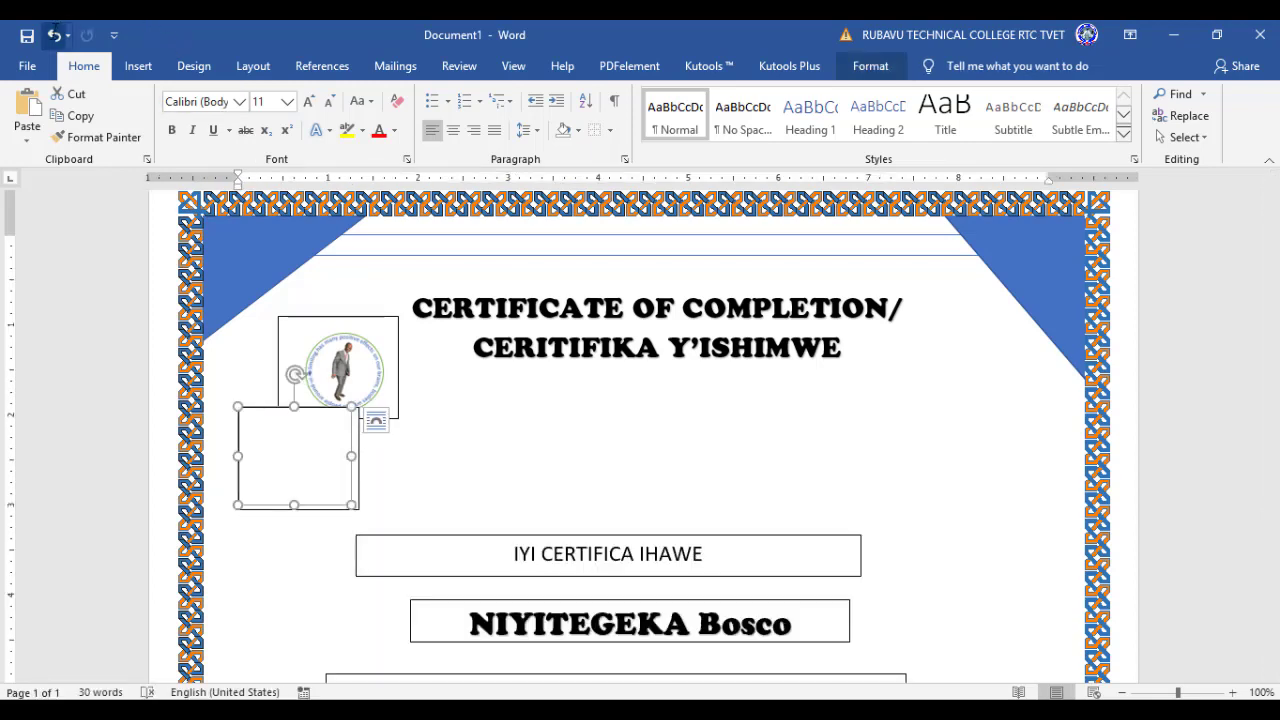
pyautogui.click(54, 36)
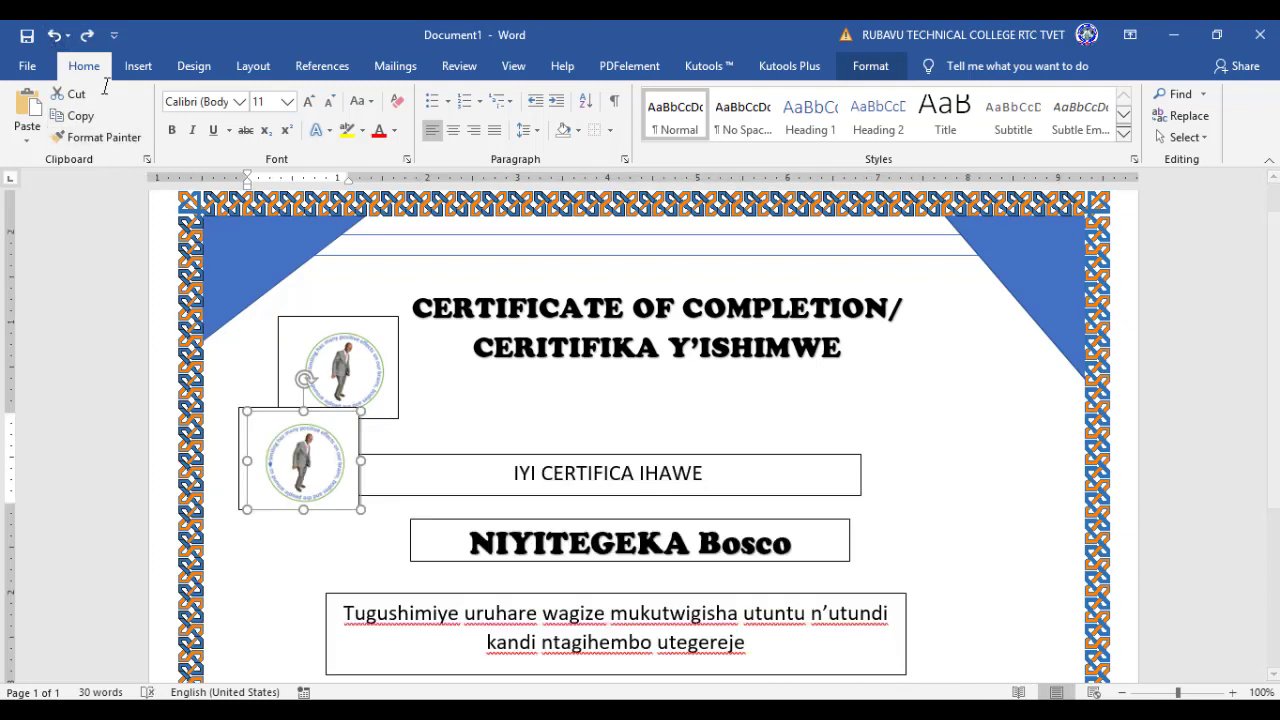
pyautogui.press('Delete')
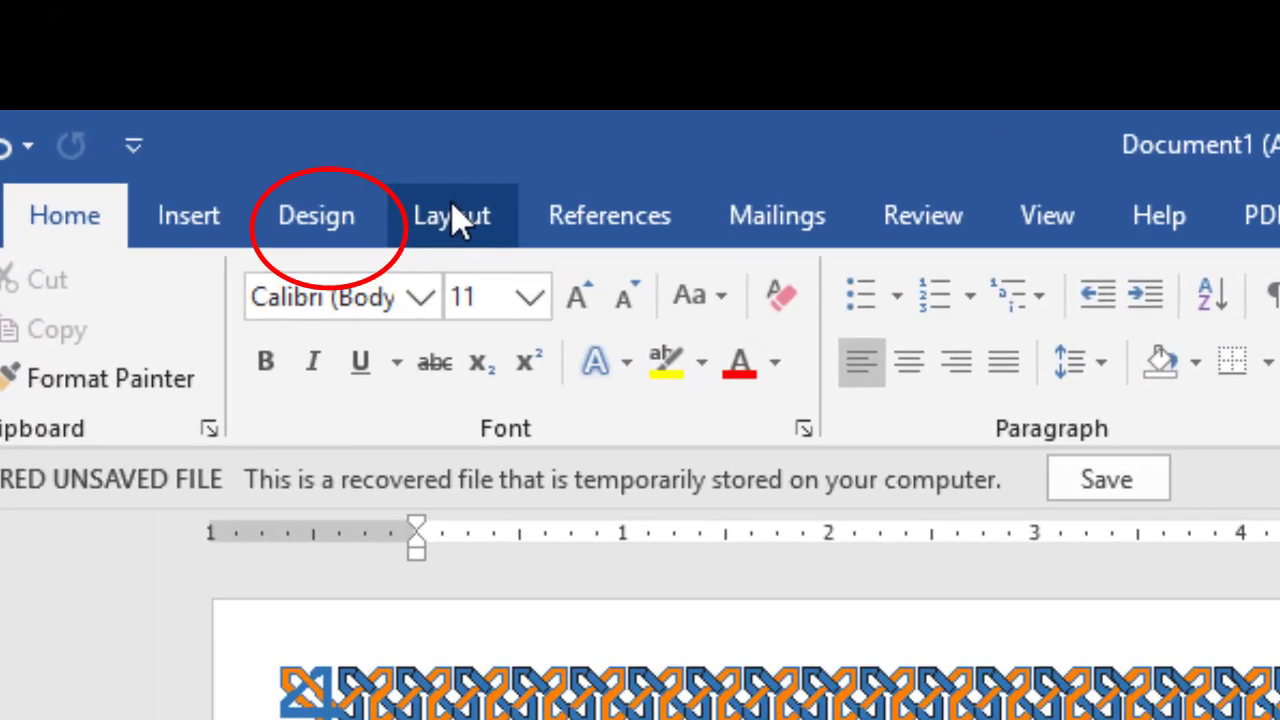
# Set the page colour to Gold, Accent 4, Lighter 80% for a pale cream background.
pyautogui.click(455, 218)
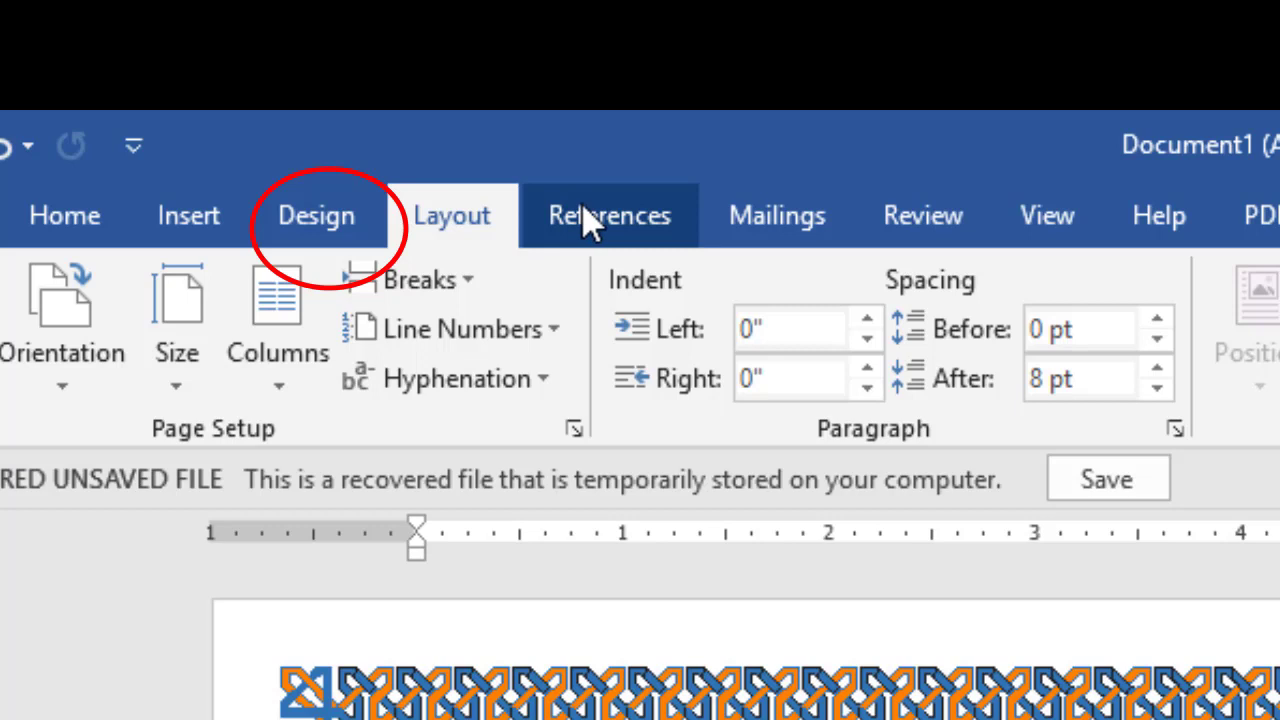
pyautogui.click(340, 222)
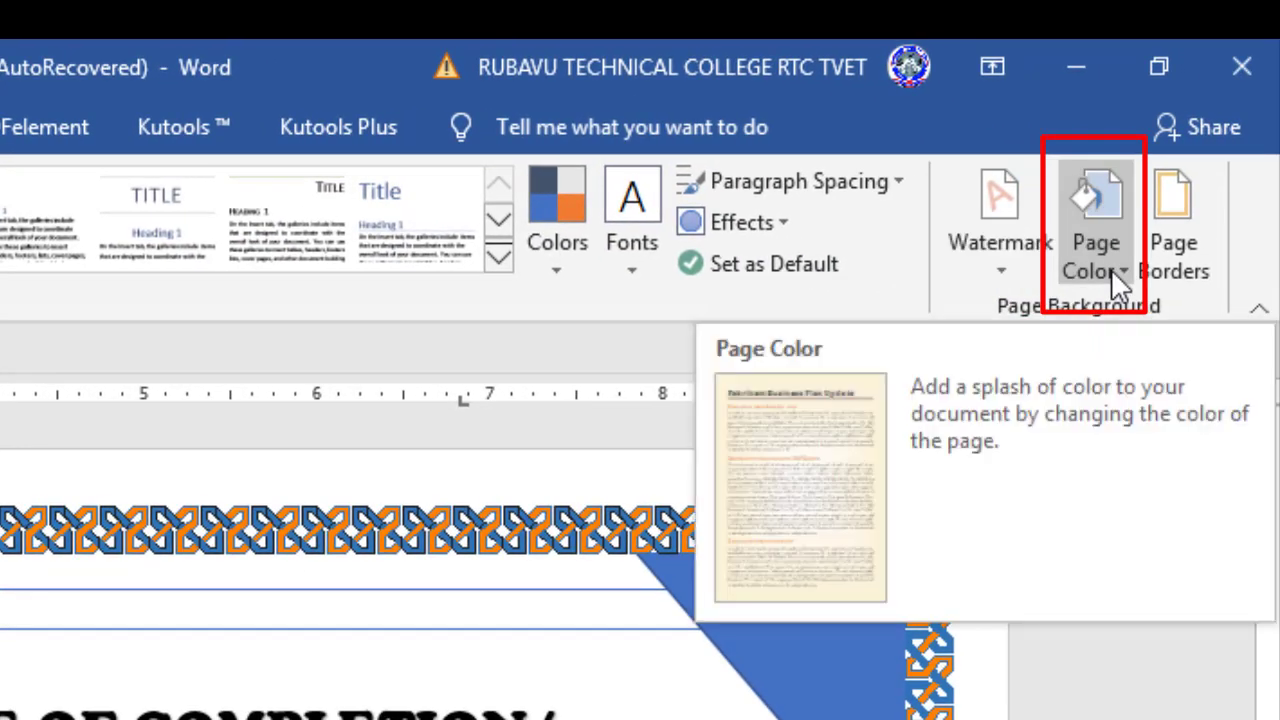
pyautogui.click(1111, 265)
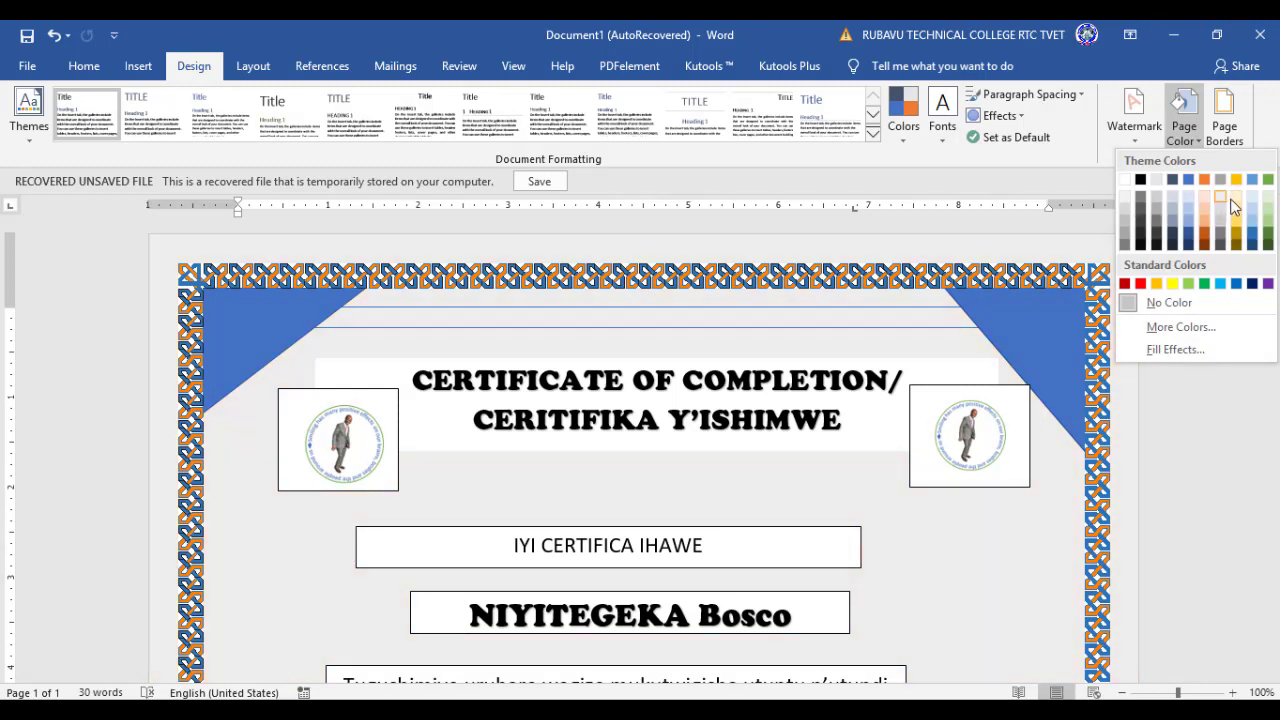
pyautogui.click(1234, 201)
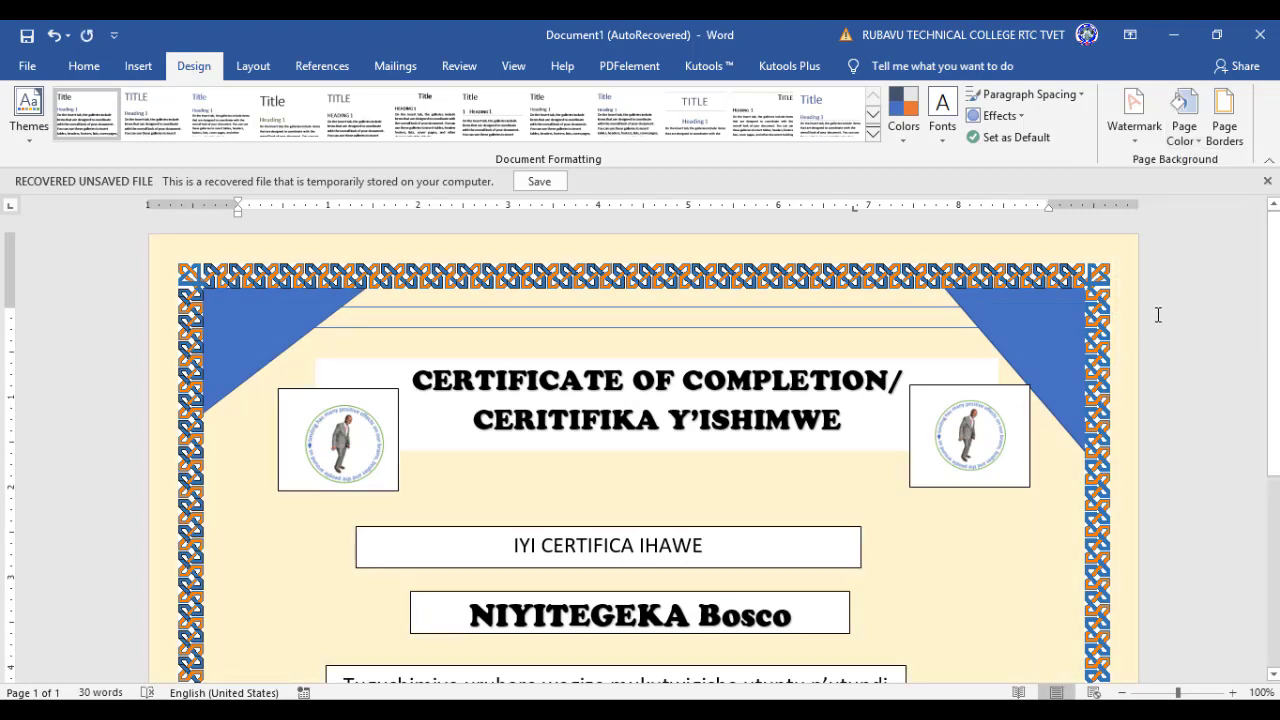
# Select the right-hand logo beside the title and show its Picture Tools Format options.
pyautogui.scroll(-5, 1150, 313)
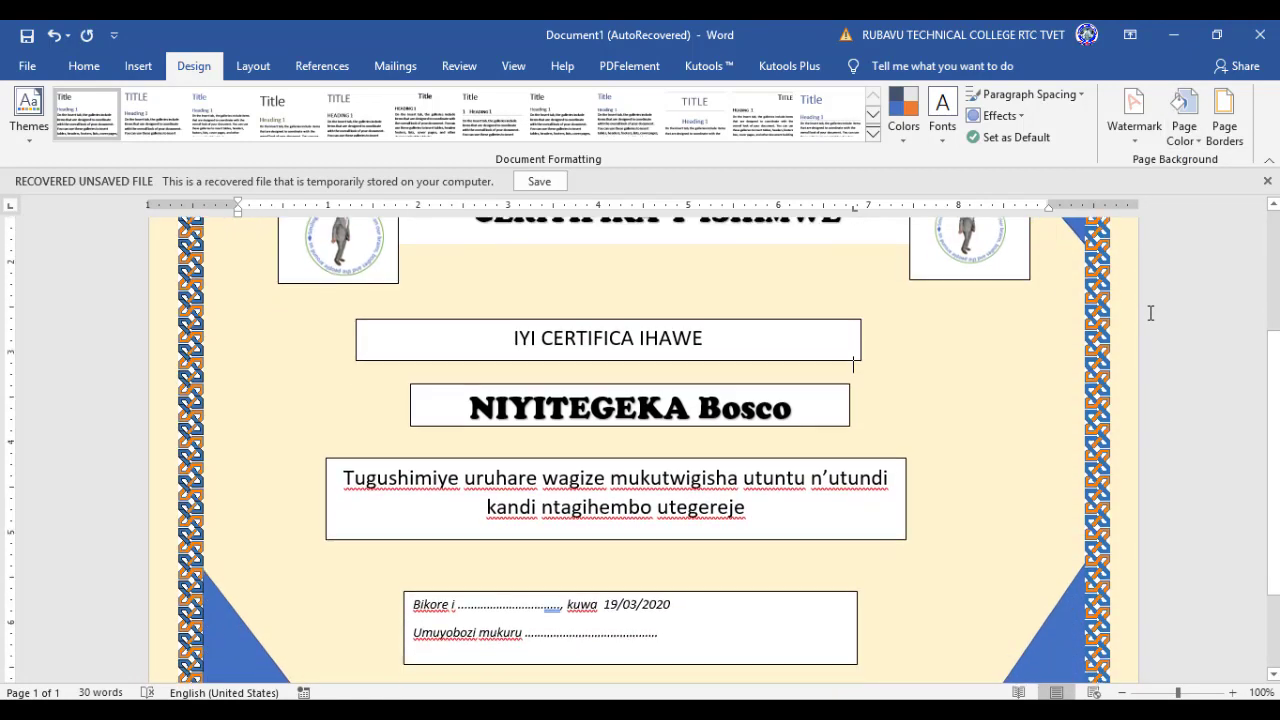
pyautogui.scroll(3, 1150, 313)
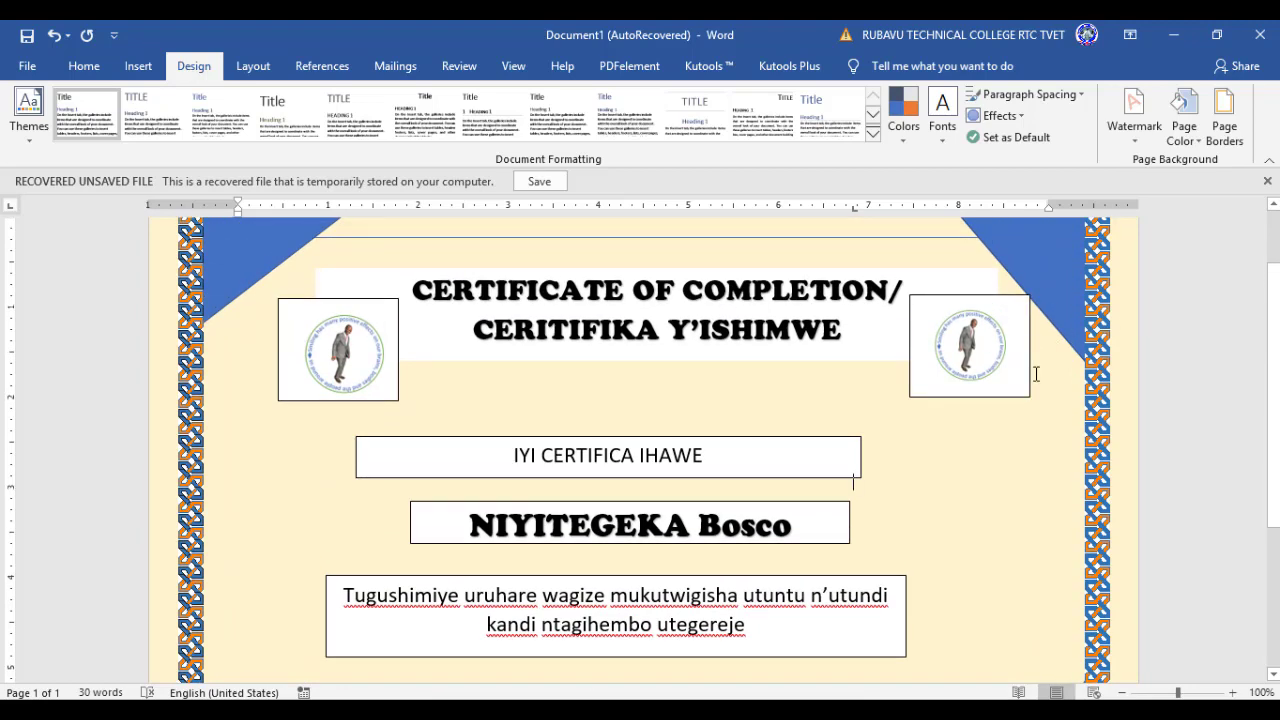
pyautogui.click(1030, 375)
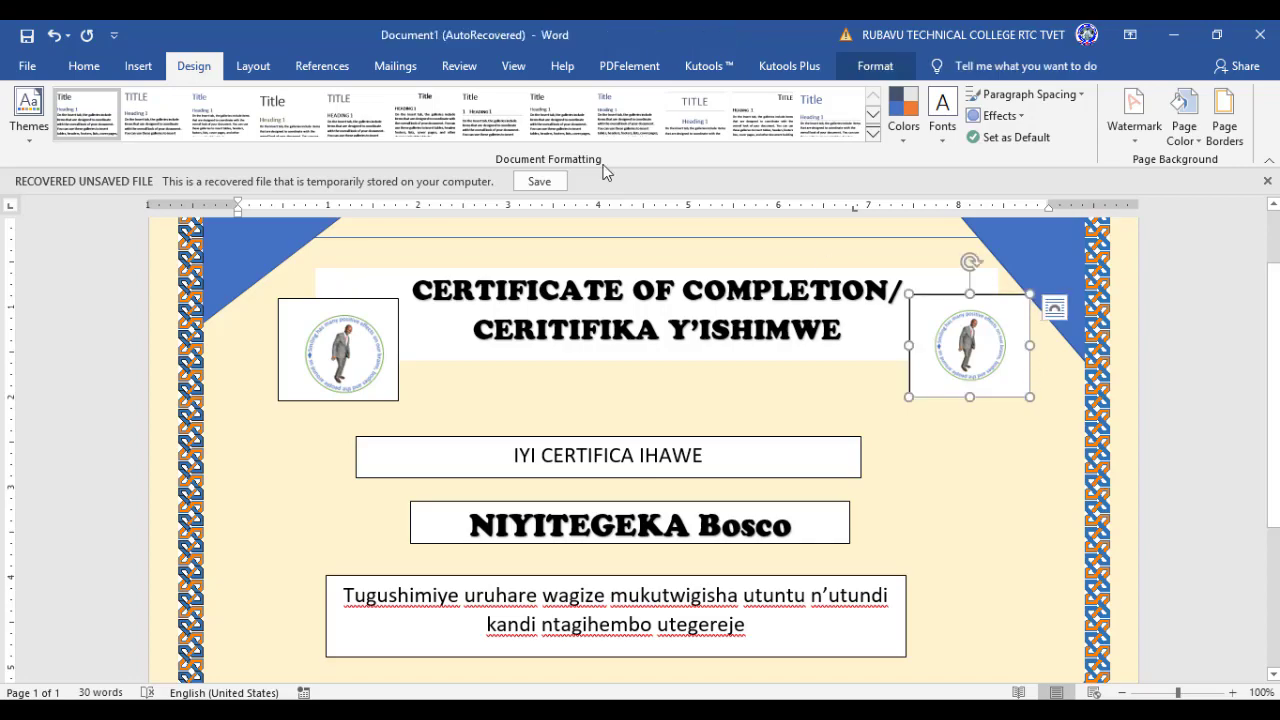
pyautogui.click(84, 66)
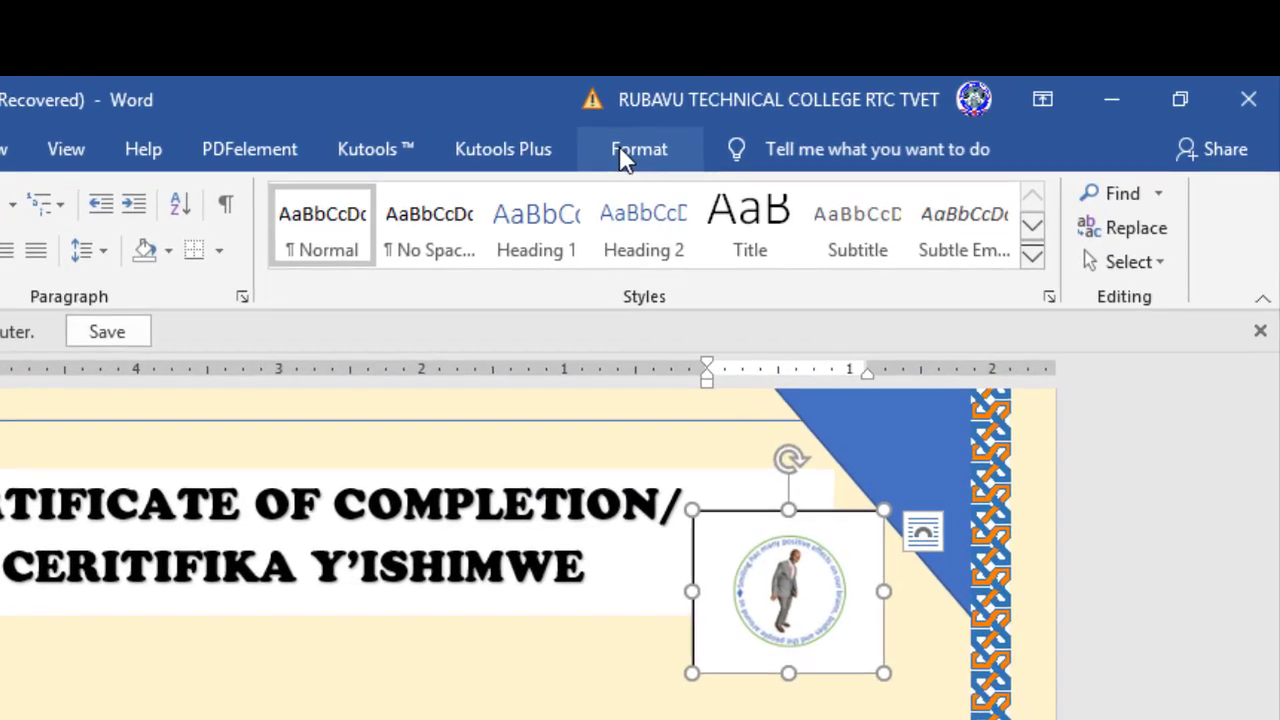
pyautogui.click(875, 66)
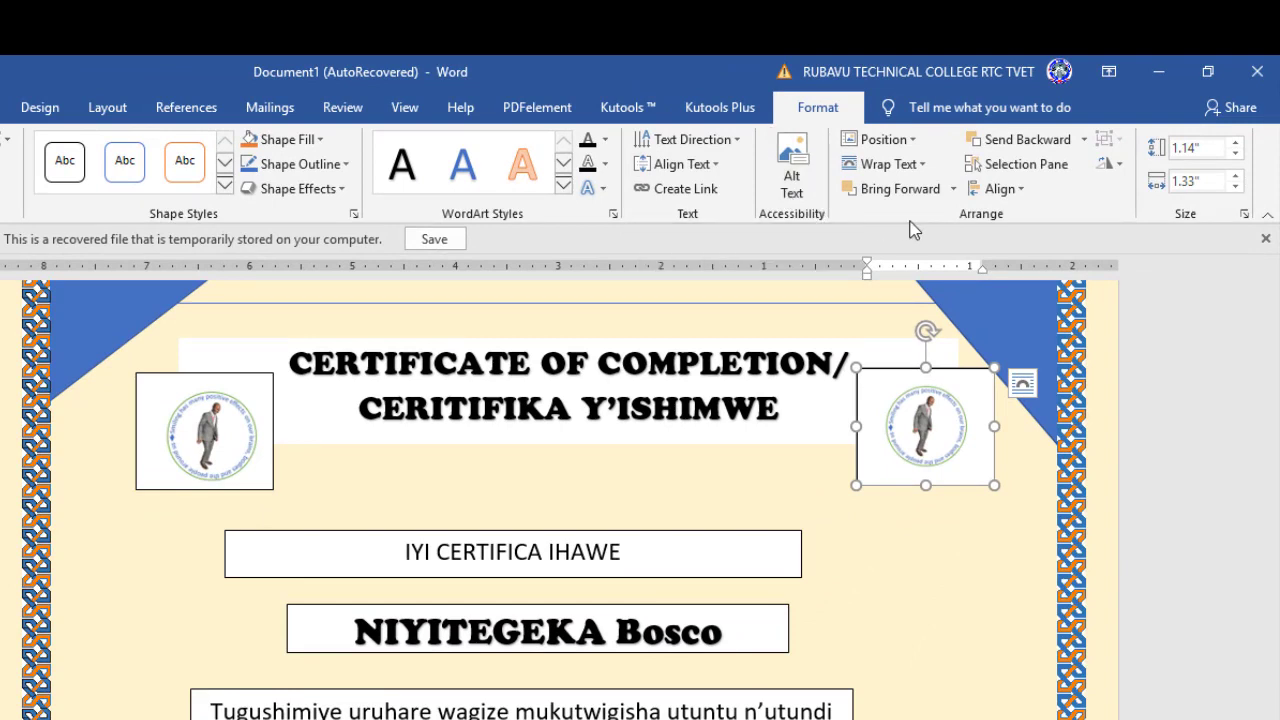
# Set Shape Outline to No Outline on both the right-hand and left-hand logo pictures.
pyautogui.click(342, 164)
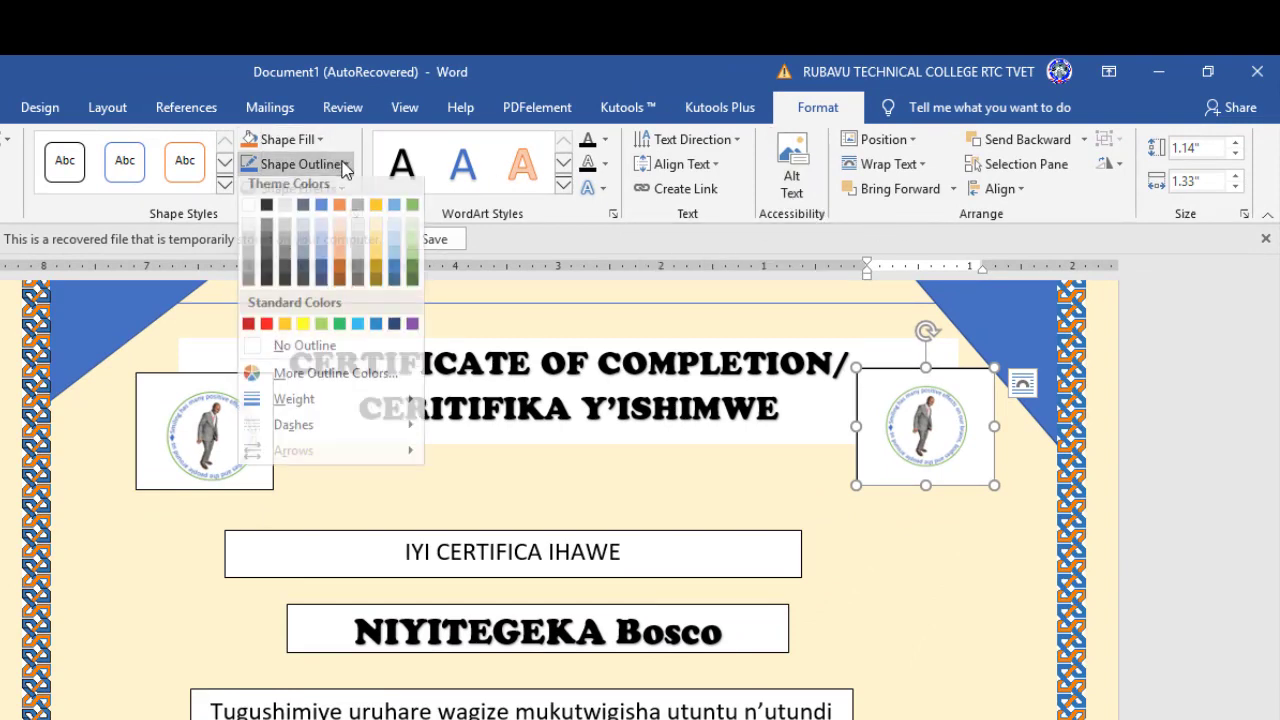
pyautogui.click(312, 354)
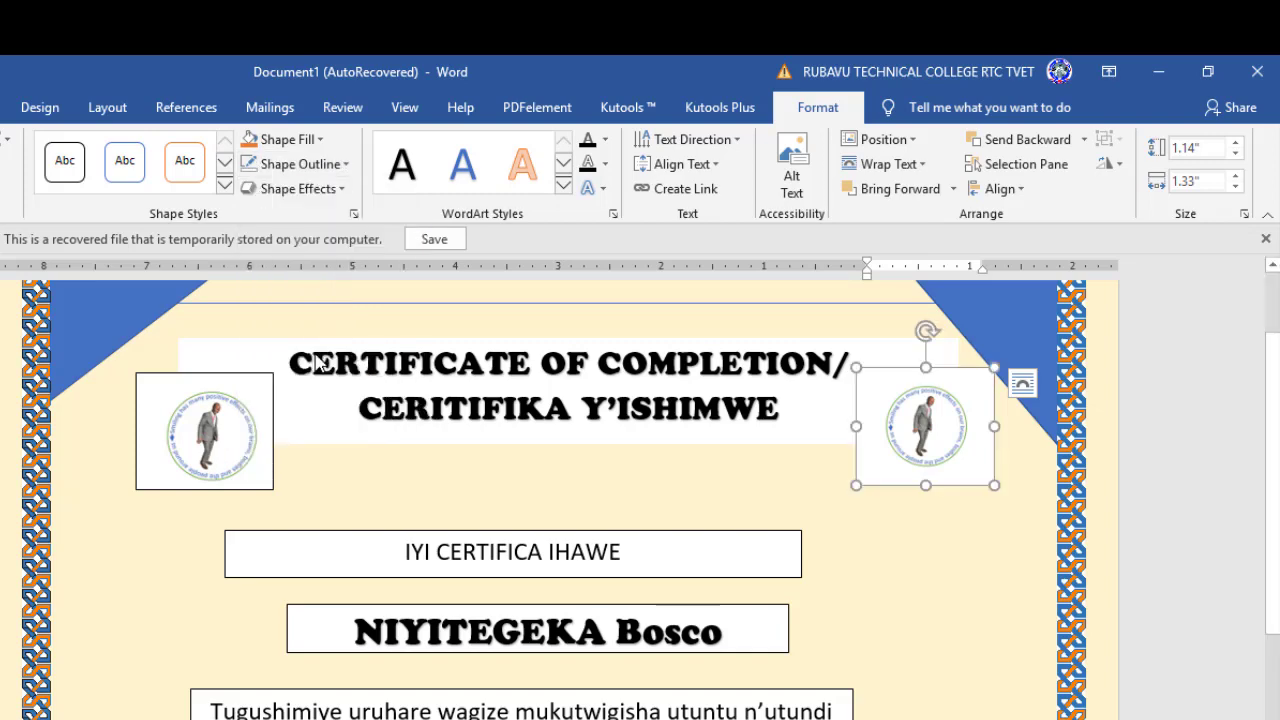
pyautogui.click(165, 400)
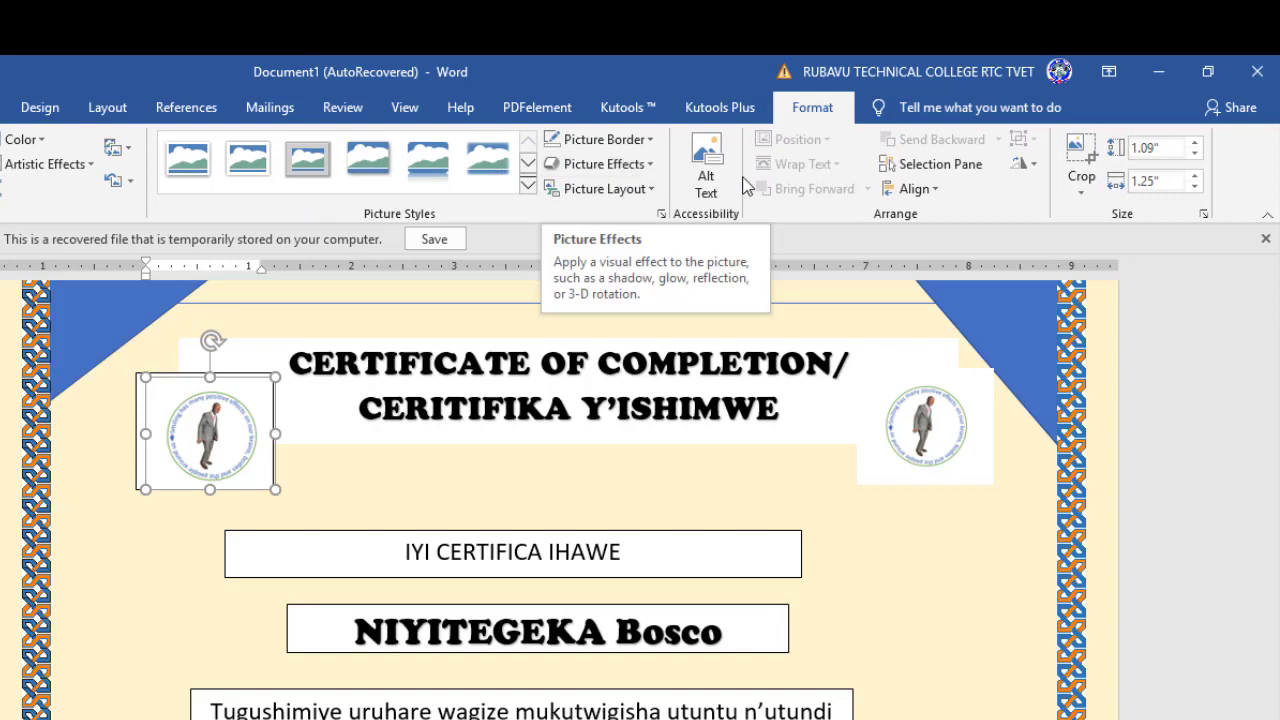
pyautogui.click(134, 437)
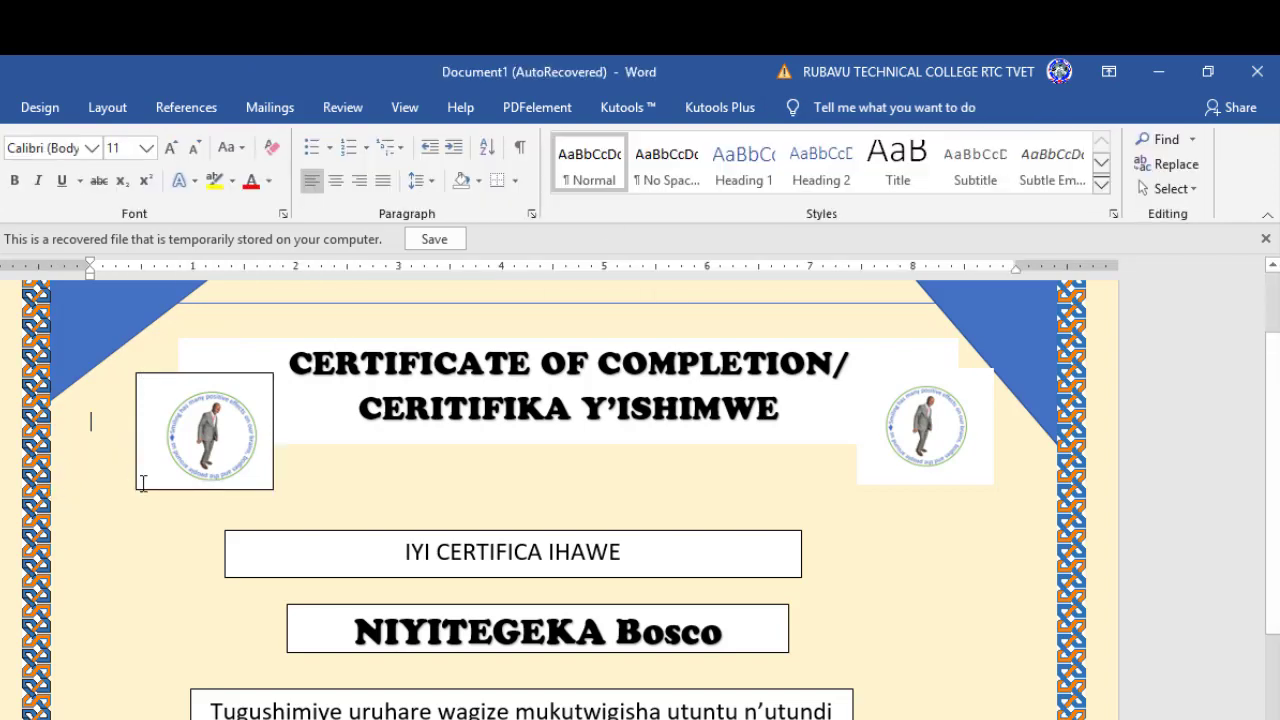
pyautogui.click(138, 489)
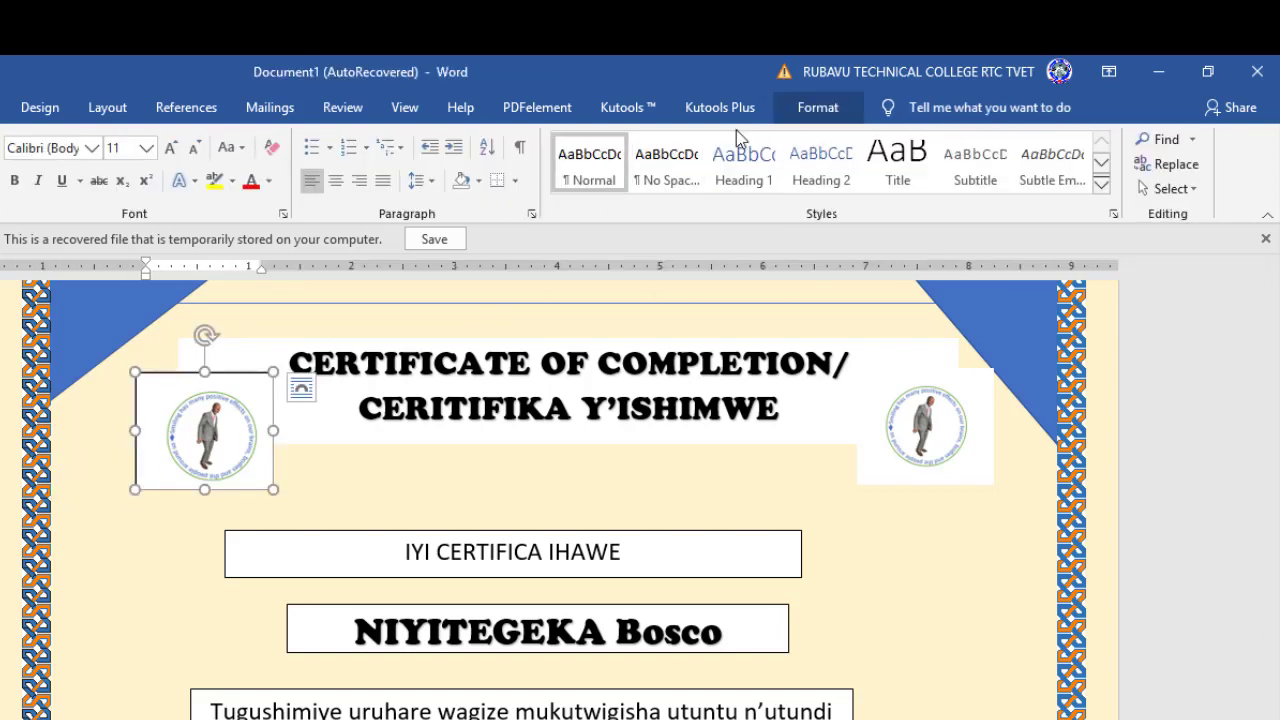
pyautogui.click(810, 110)
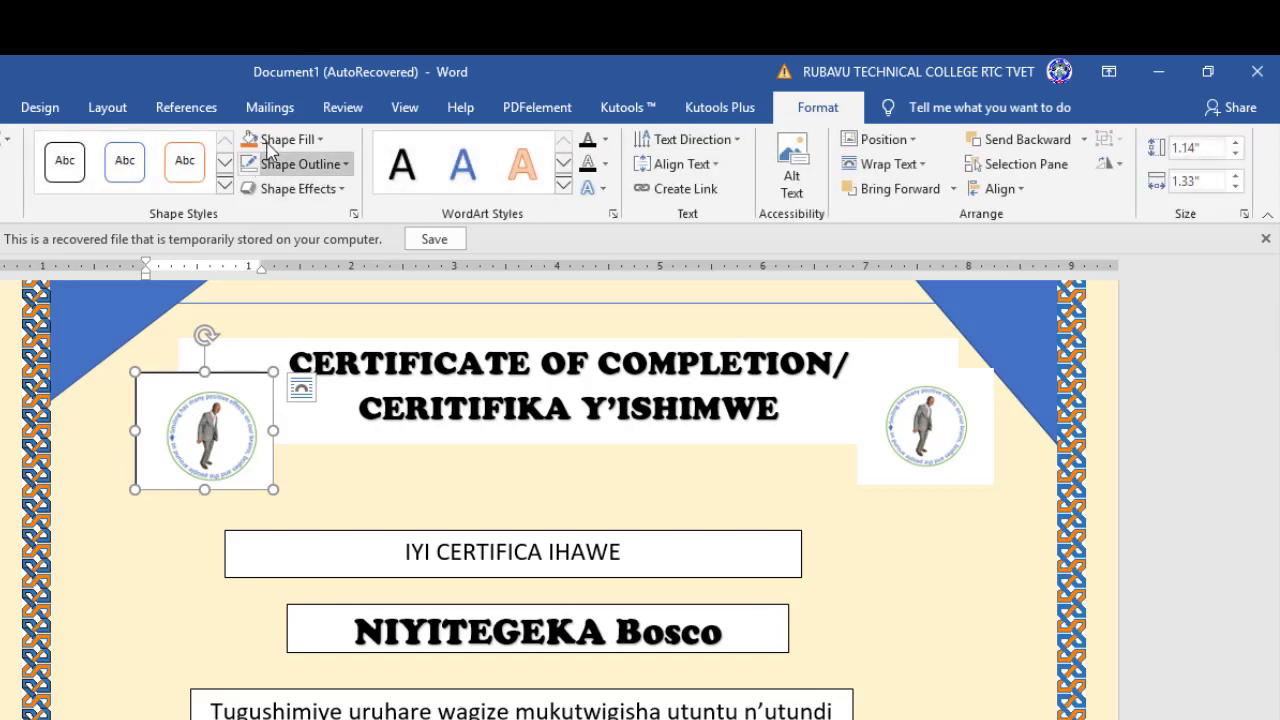
pyautogui.click(340, 164)
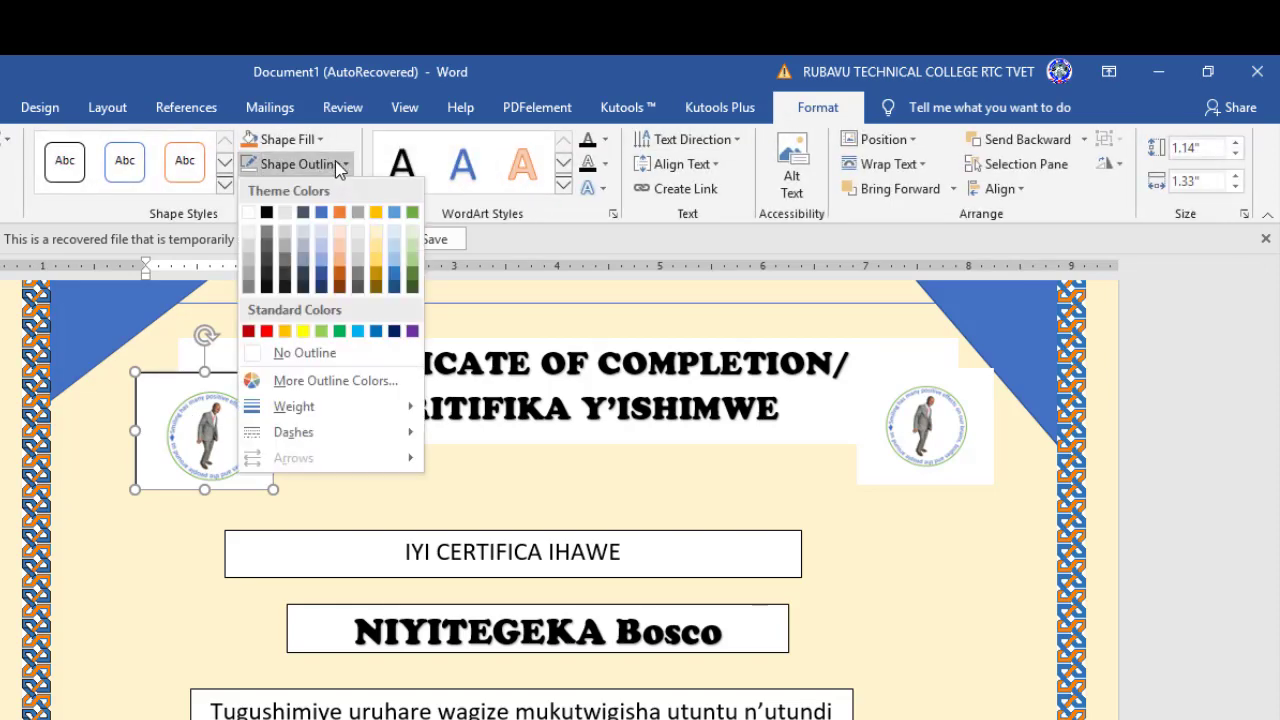
pyautogui.click(284, 355)
pyautogui.click(862, 534)
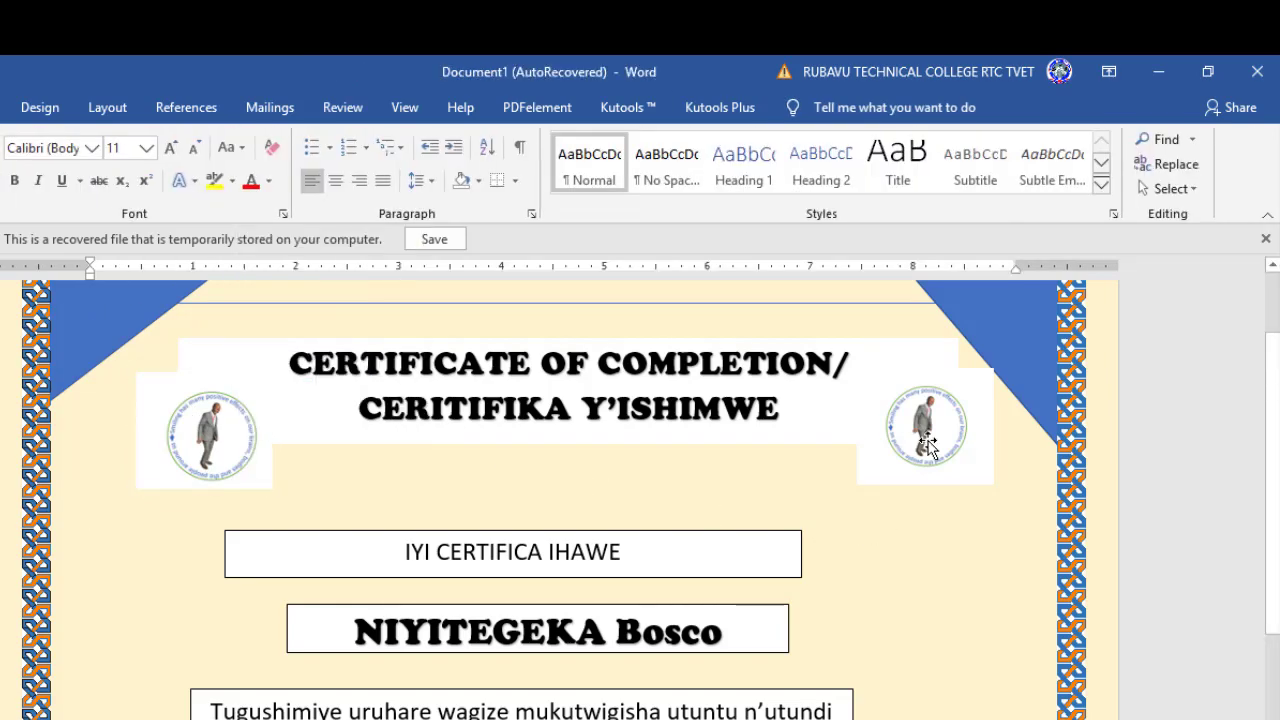
pyautogui.click(918, 402)
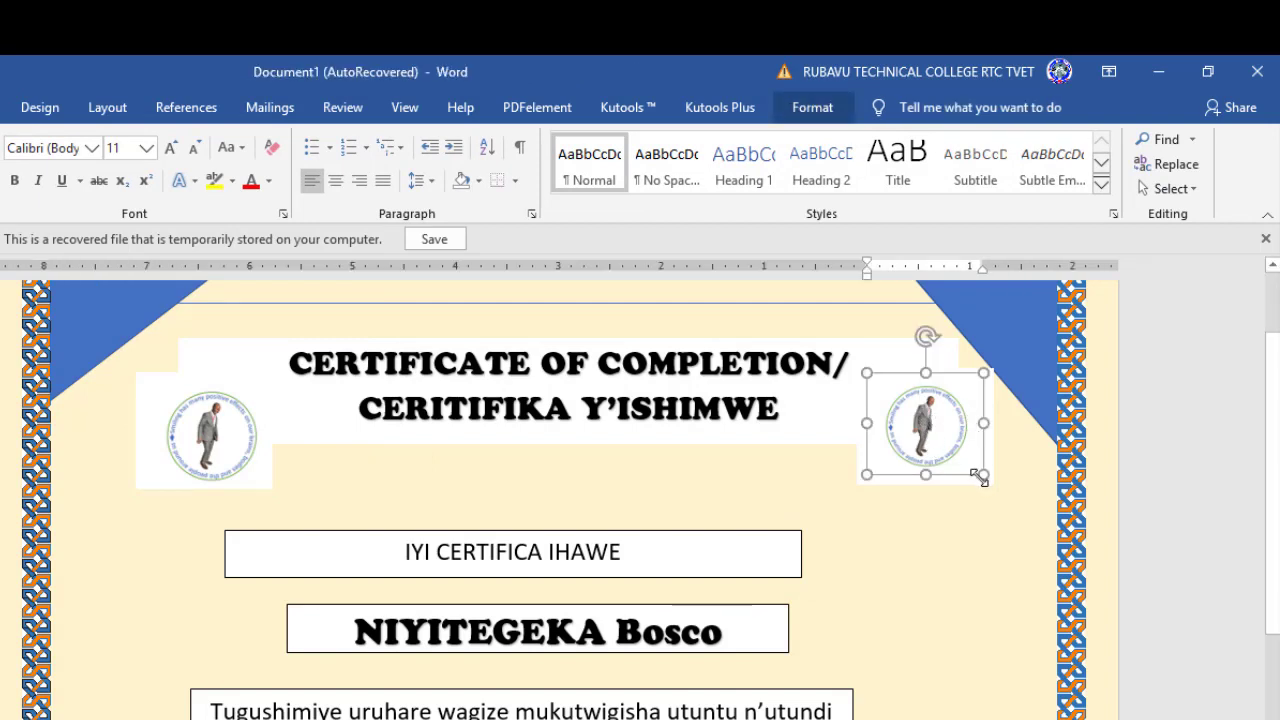
# Shrink the right-hand logo and extend its box upward to the title band.
pyautogui.moveTo(981, 473); pyautogui.dragTo(950, 444)
pyautogui.click(978, 477)
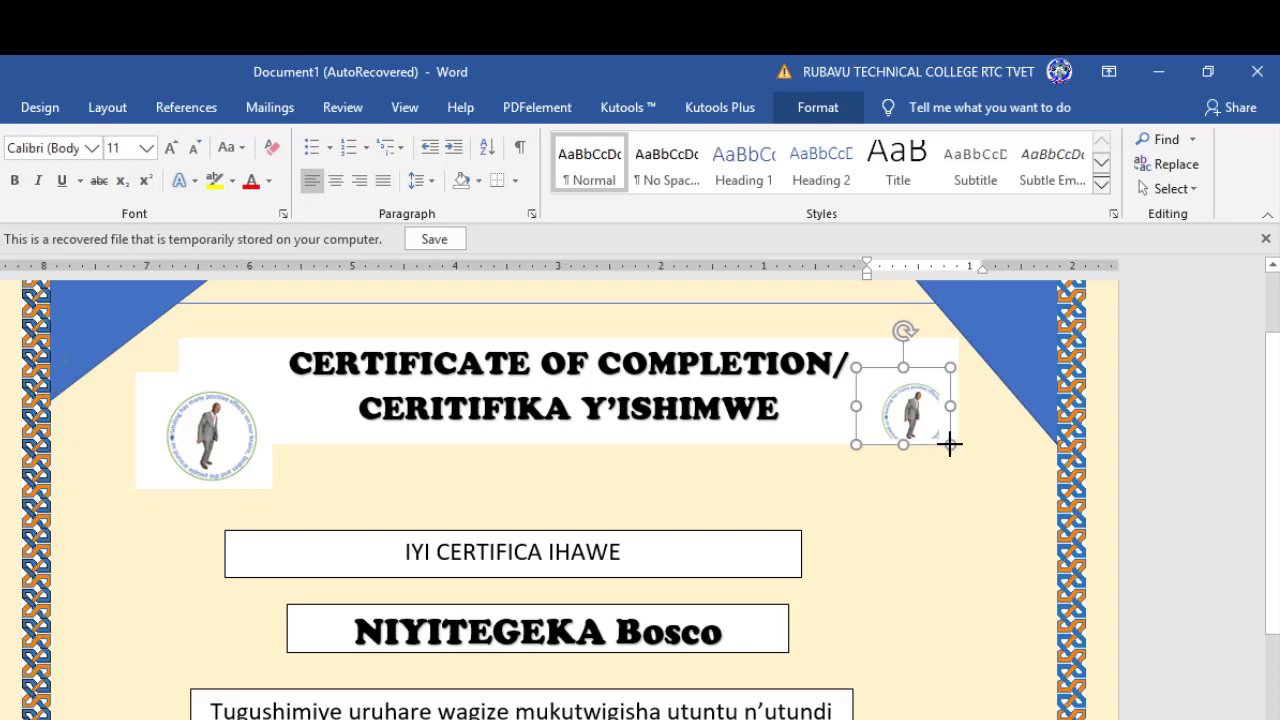
pyautogui.moveTo(902, 366); pyautogui.dragTo(903, 347)
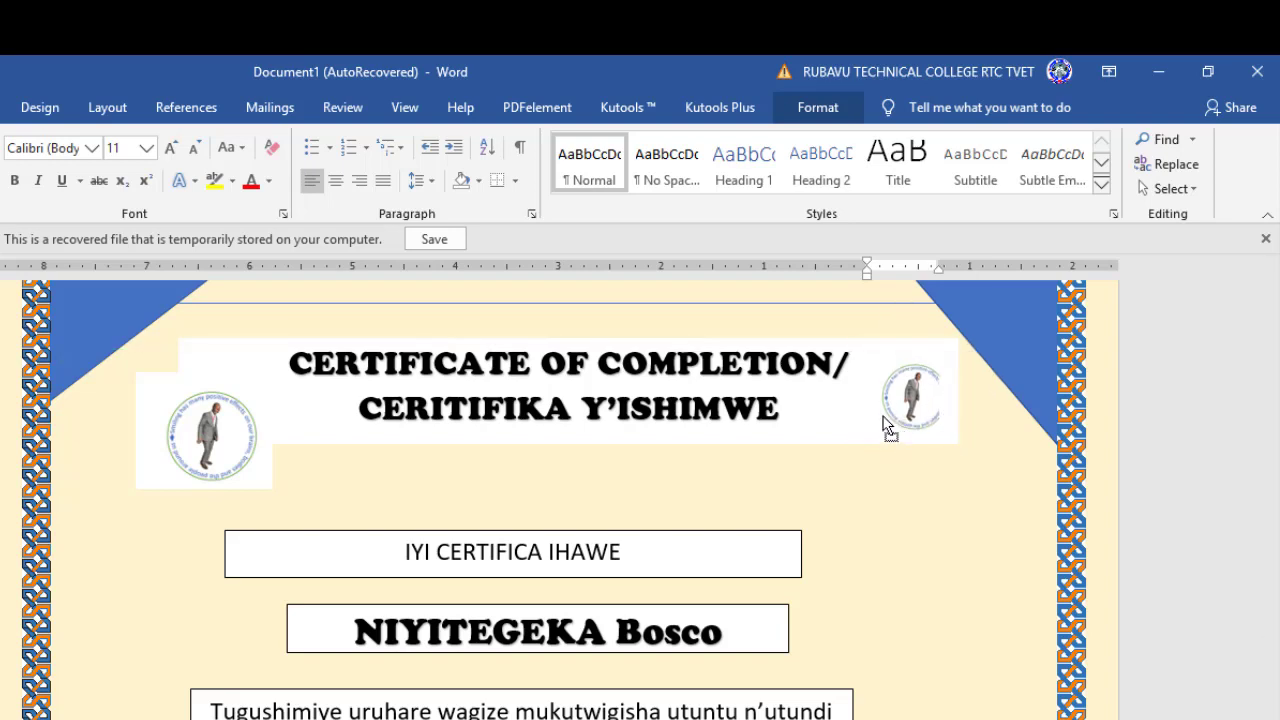
pyautogui.click(912, 393)
pyautogui.click(912, 393)
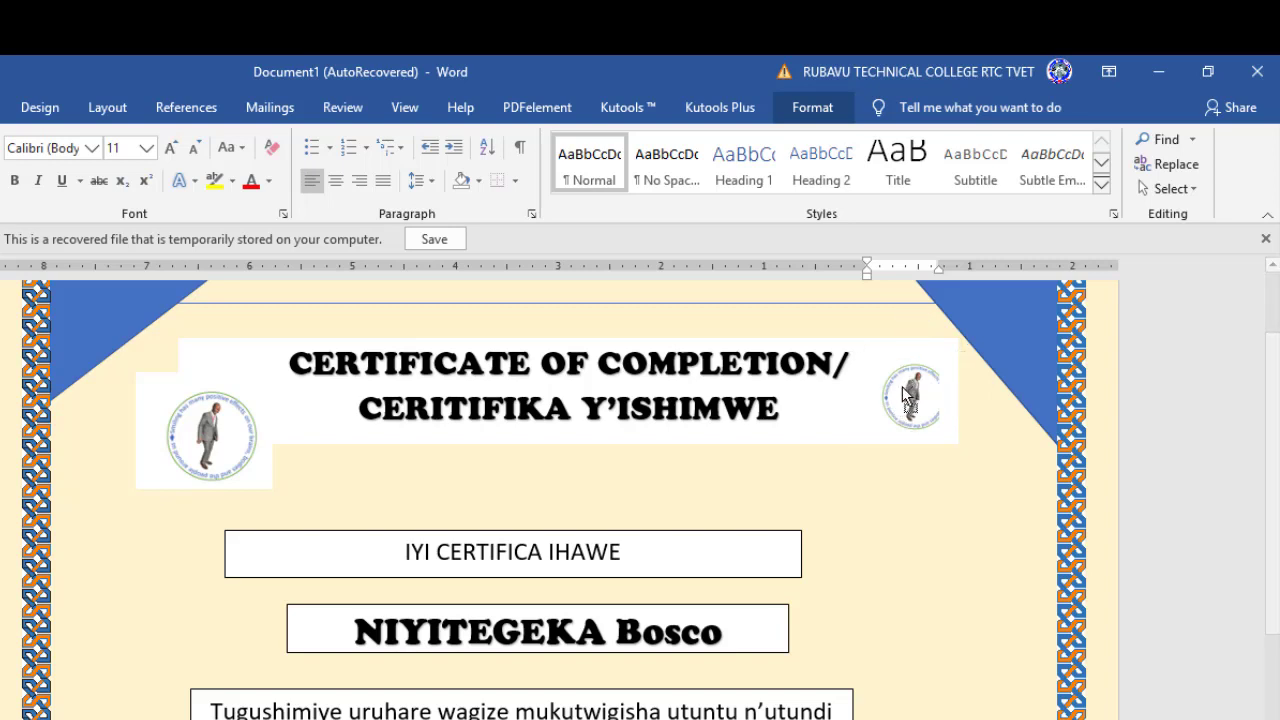
# Shrink the logo picture below-left of the title by dragging its corner handle.
pyautogui.click(940, 488)
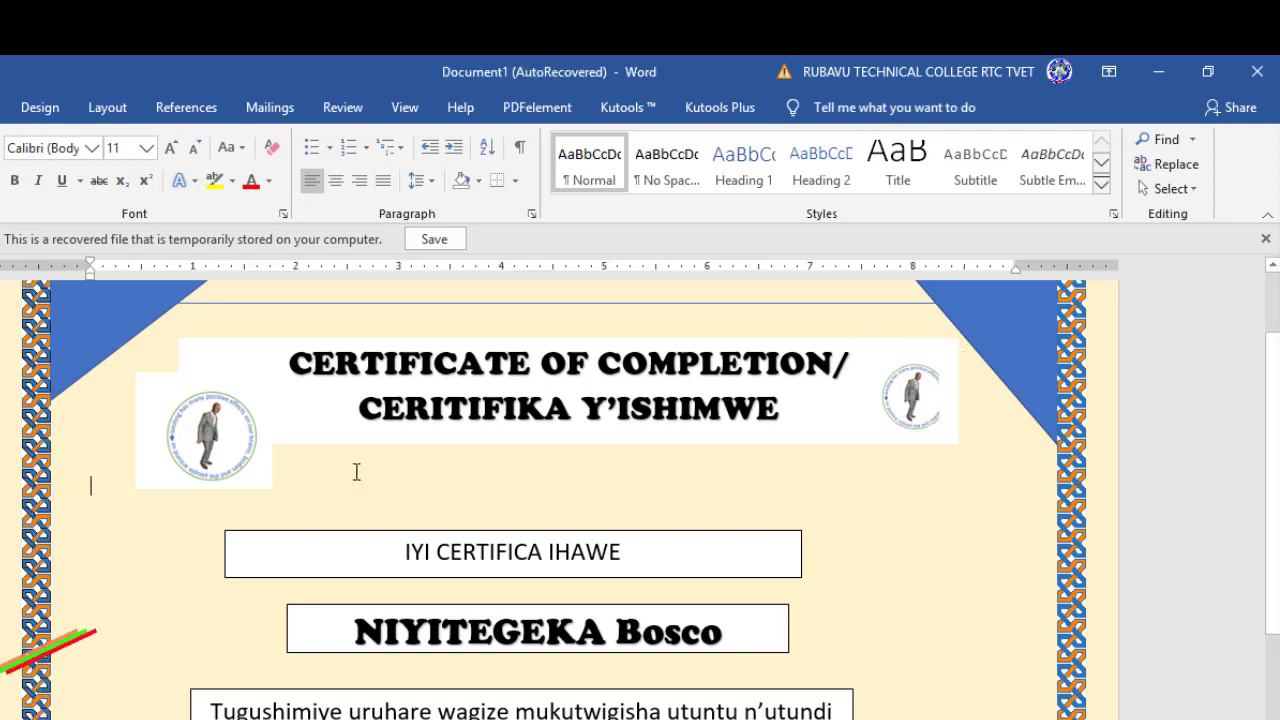
pyautogui.click(150, 392)
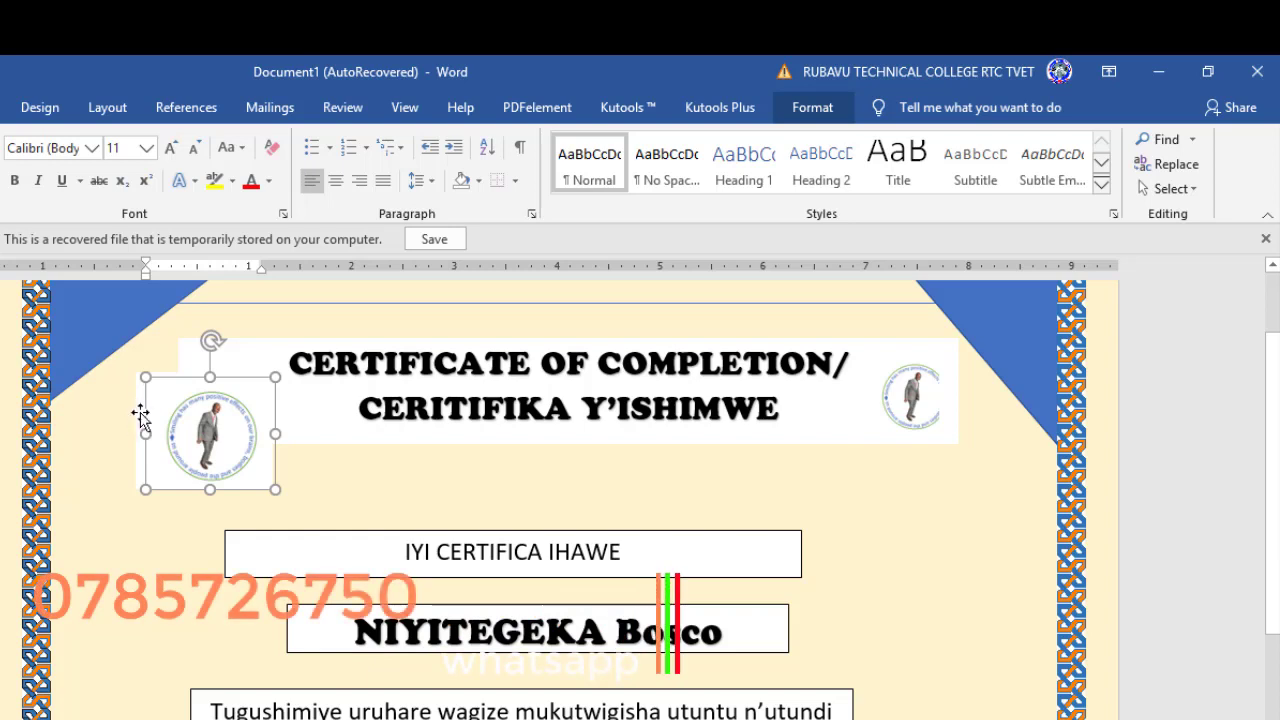
pyautogui.click(132, 421)
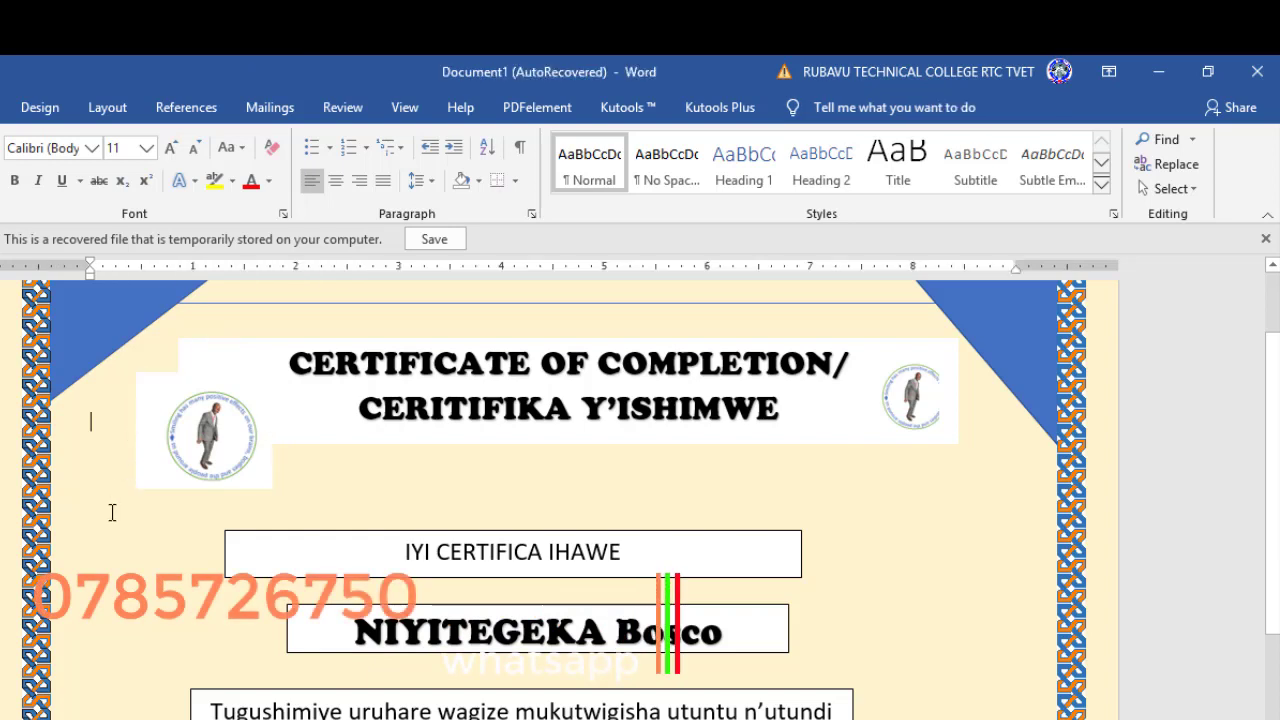
pyautogui.click(159, 490)
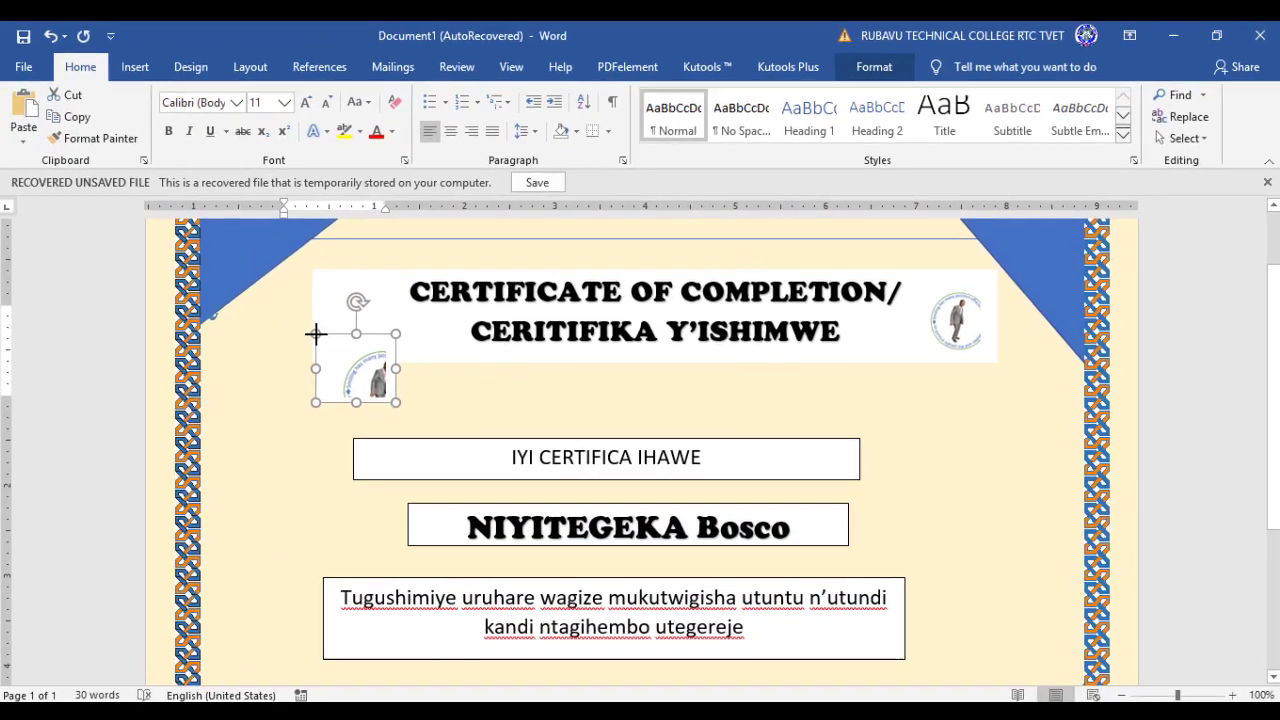
pyautogui.moveTo(276, 298); pyautogui.dragTo(311, 320)
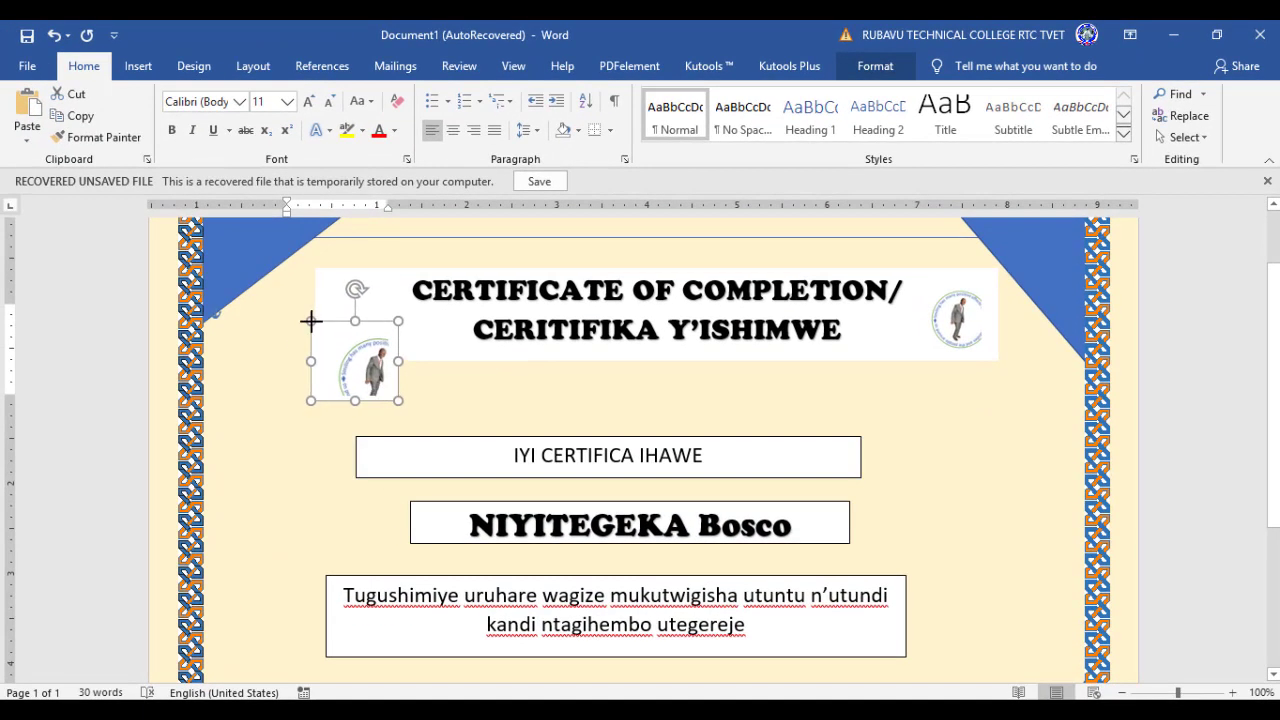
# Undo the stray logo move and shrink the left logo picture further.
pyautogui.moveTo(352, 358)
pyautogui.mouseDown()
pyautogui.moveTo(360, 368)
pyautogui.moveTo(335, 289)
pyautogui.mouseUp()
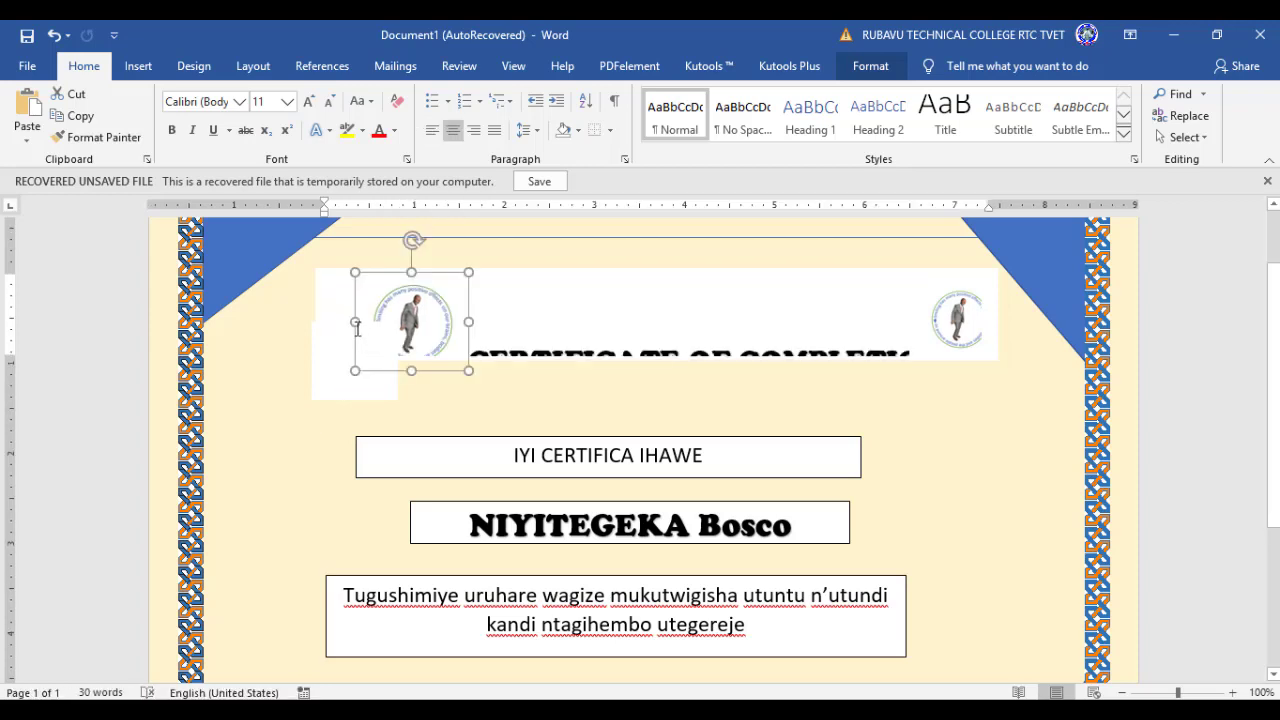
pyautogui.click(54, 35)
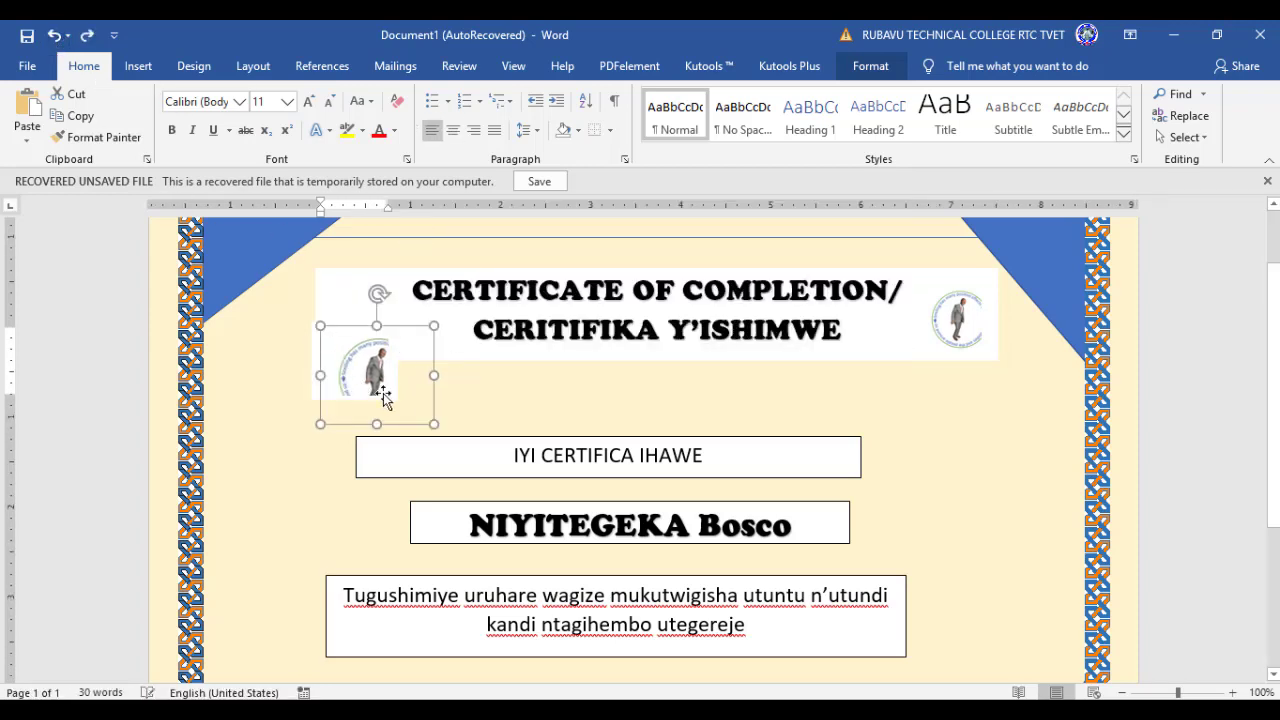
pyautogui.click(407, 408)
pyautogui.click(348, 376)
pyautogui.moveTo(431, 328); pyautogui.dragTo(402, 358)
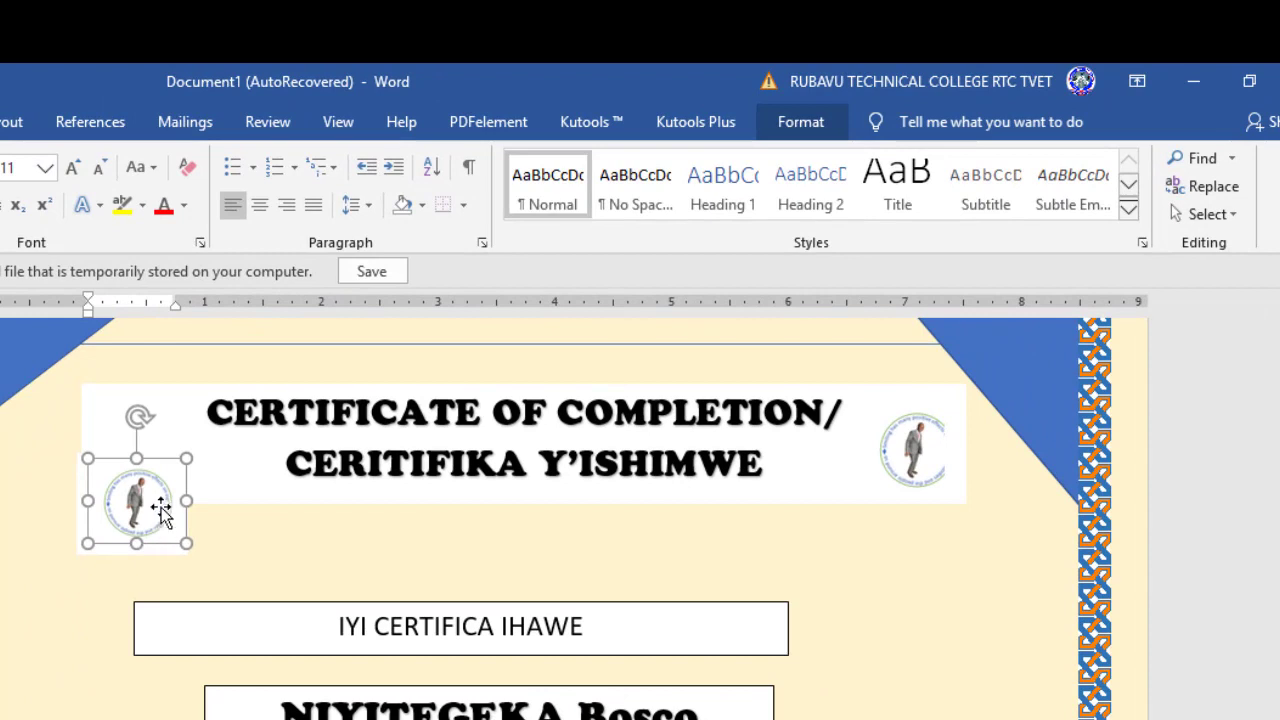
pyautogui.click(800, 121)
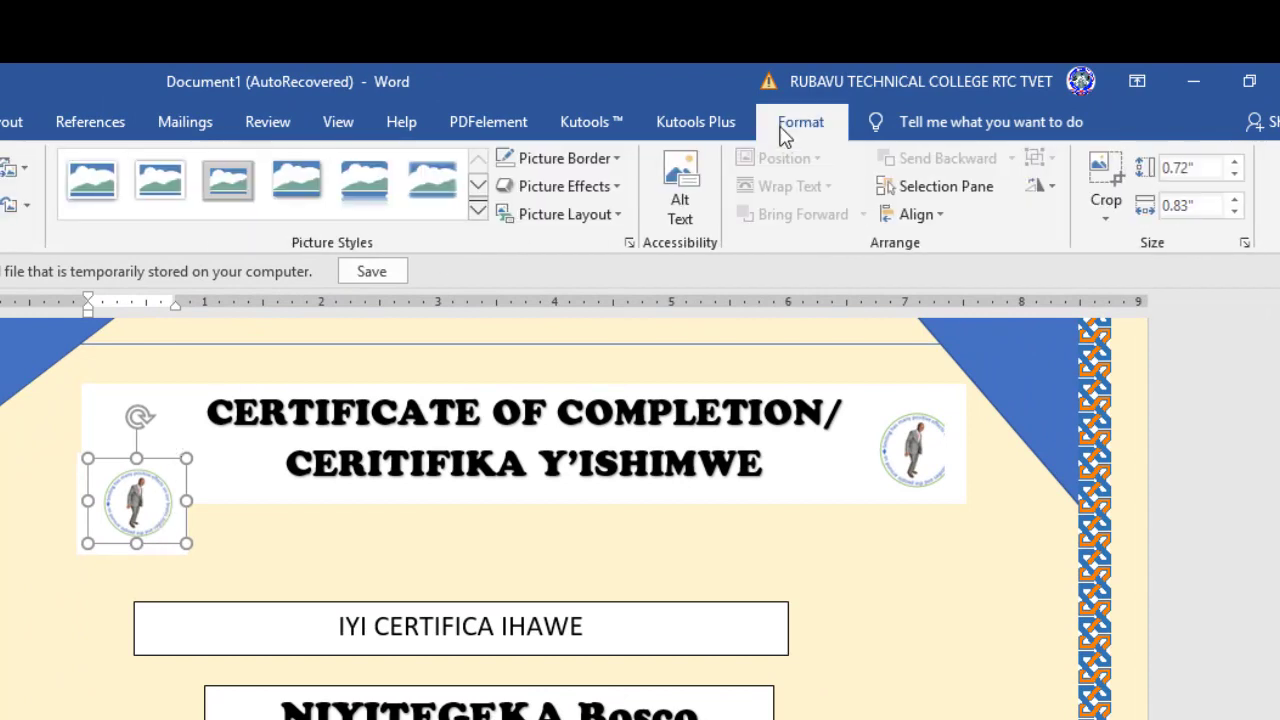
pyautogui.click(158, 506)
pyautogui.click(158, 506)
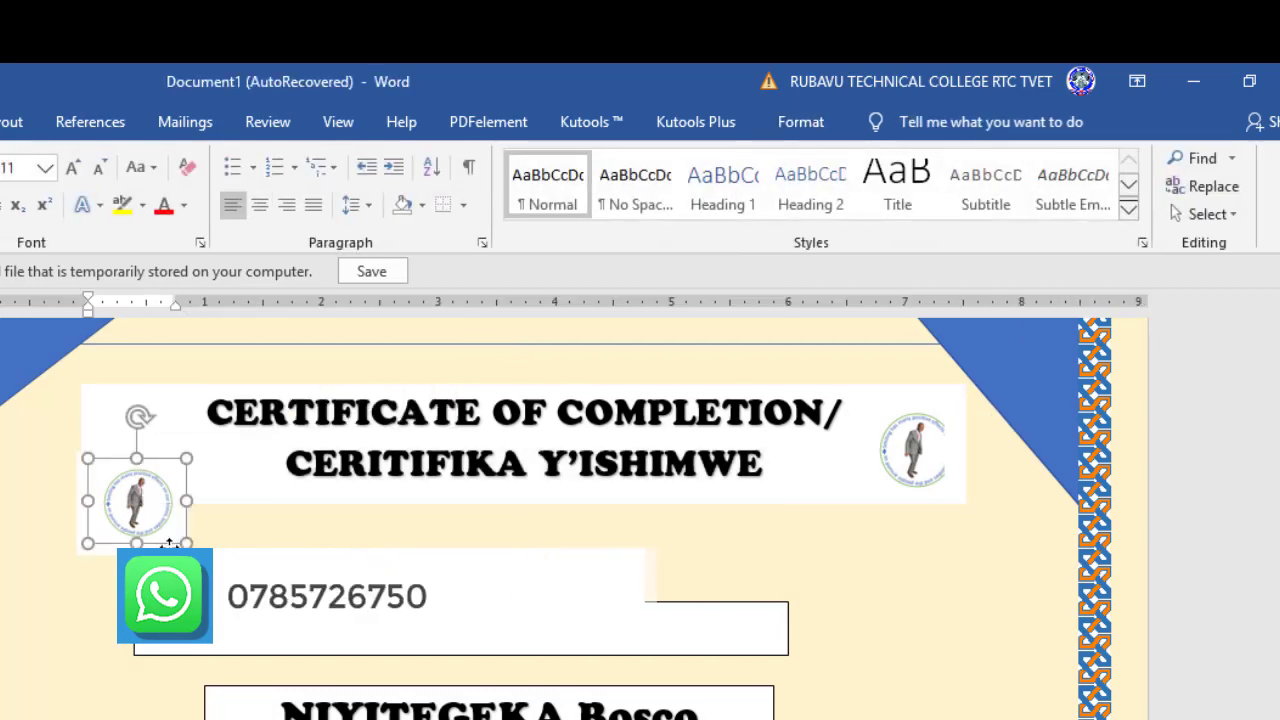
pyautogui.click(805, 124)
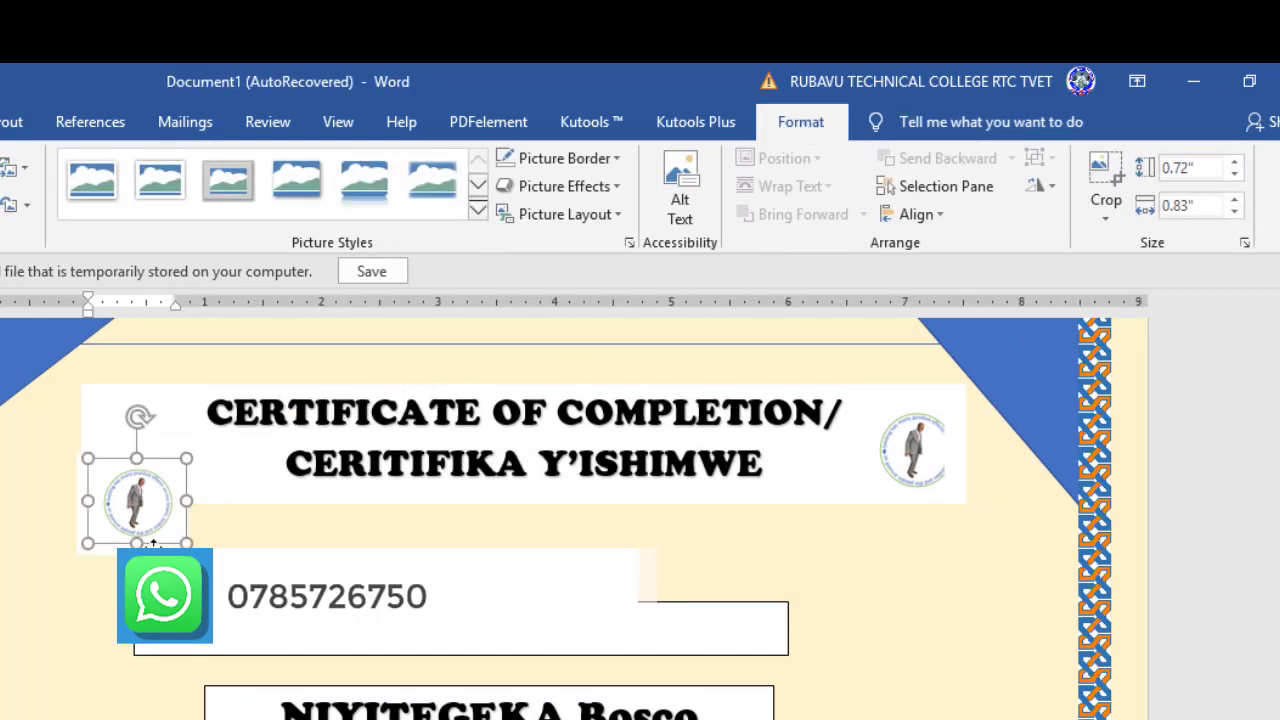
pyautogui.hotkey('ctrl', 'z')
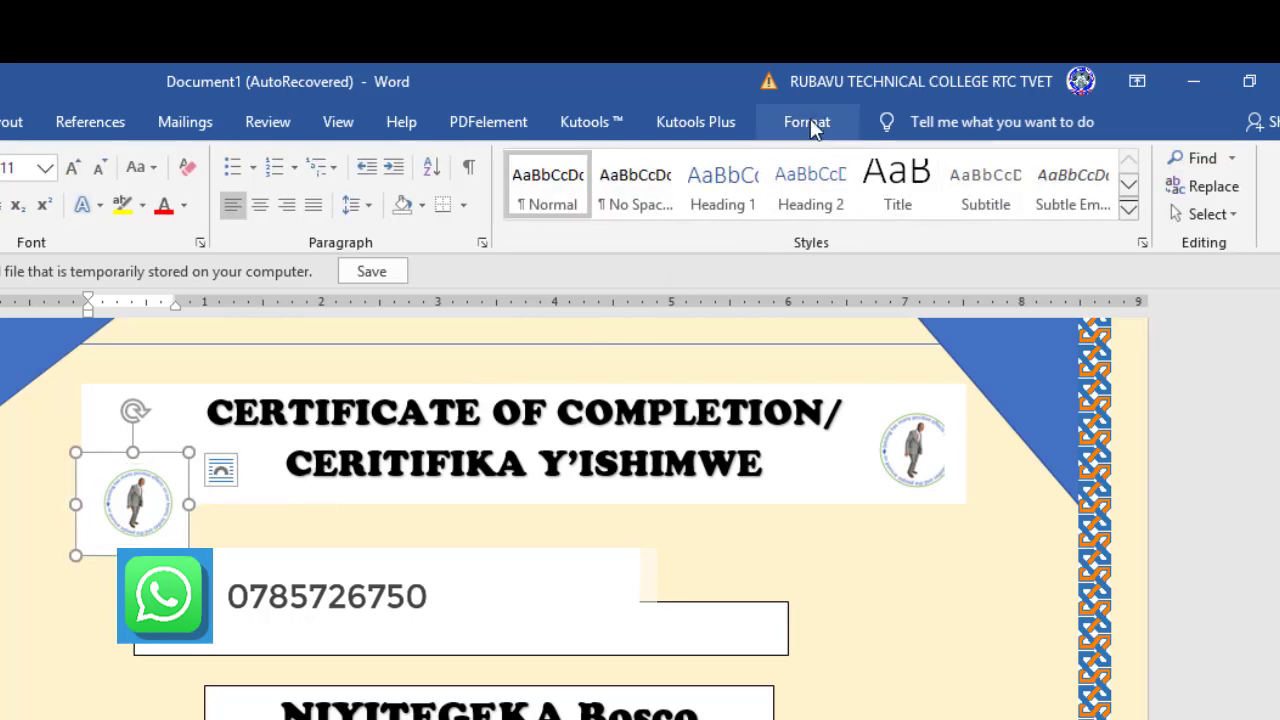
# Position the left logo at Top Left, then drag it to the left end of the title band.
pyautogui.click(812, 126)
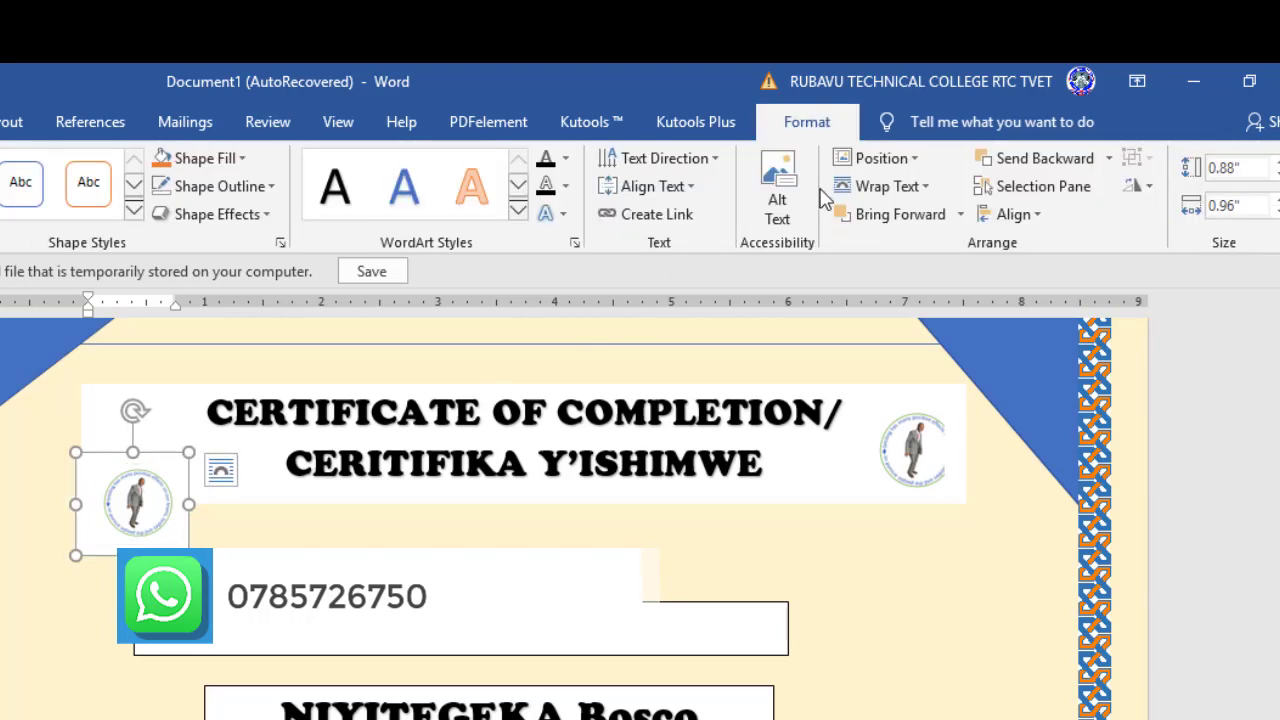
pyautogui.click(919, 160)
pyautogui.click(866, 325)
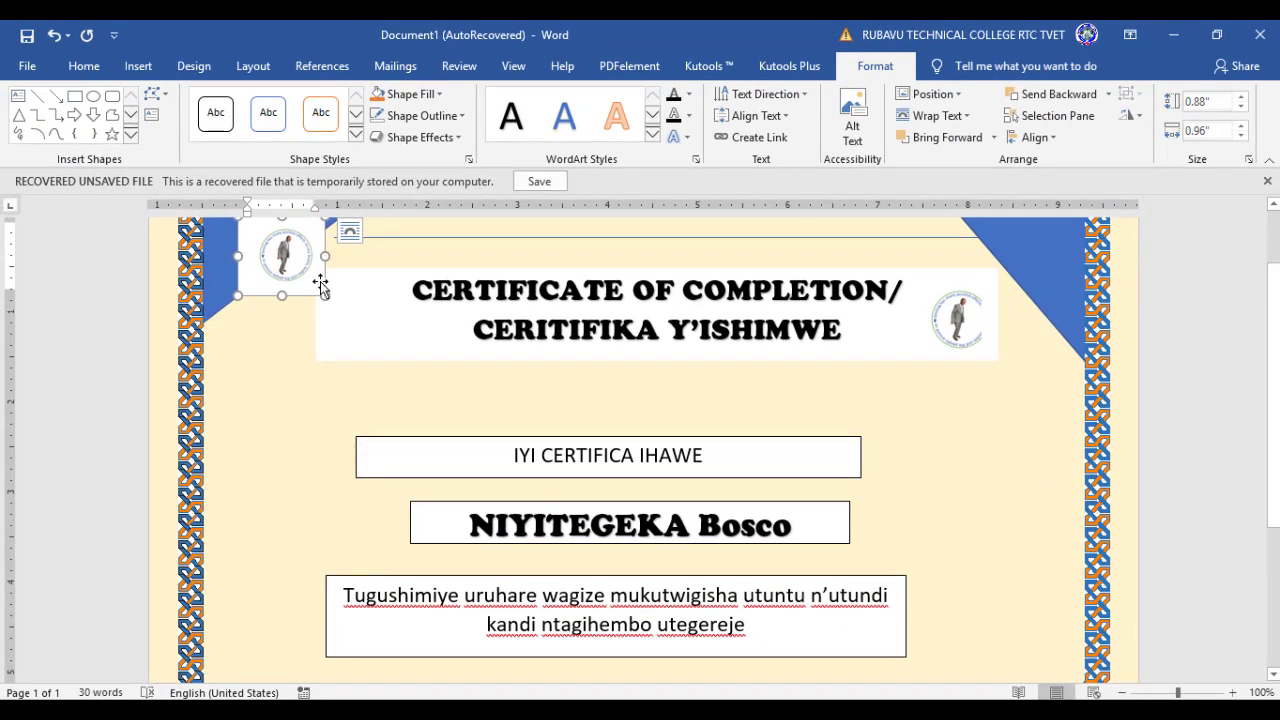
pyautogui.moveTo(322, 283); pyautogui.dragTo(395, 348)
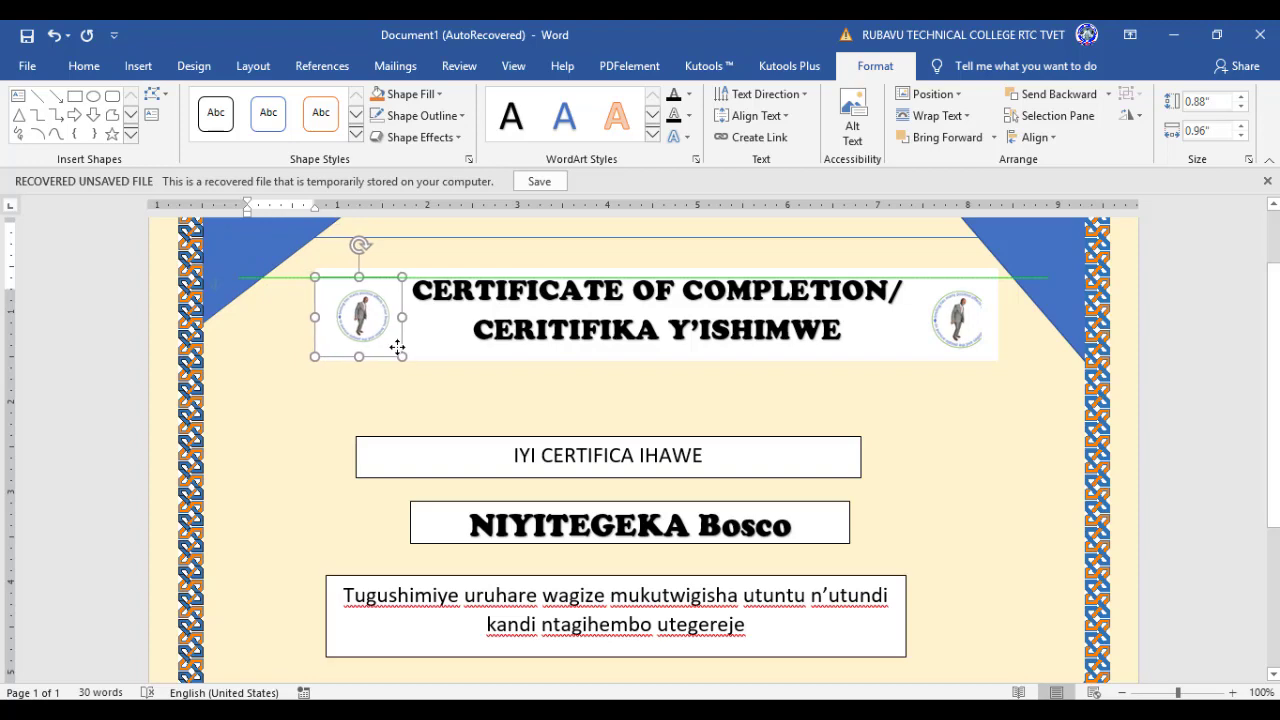
pyautogui.moveTo(395, 348); pyautogui.dragTo(399, 348)
# Resize the right logo with its corner handle to match the left one.
pyautogui.click(1010, 385)
pyautogui.click(945, 325)
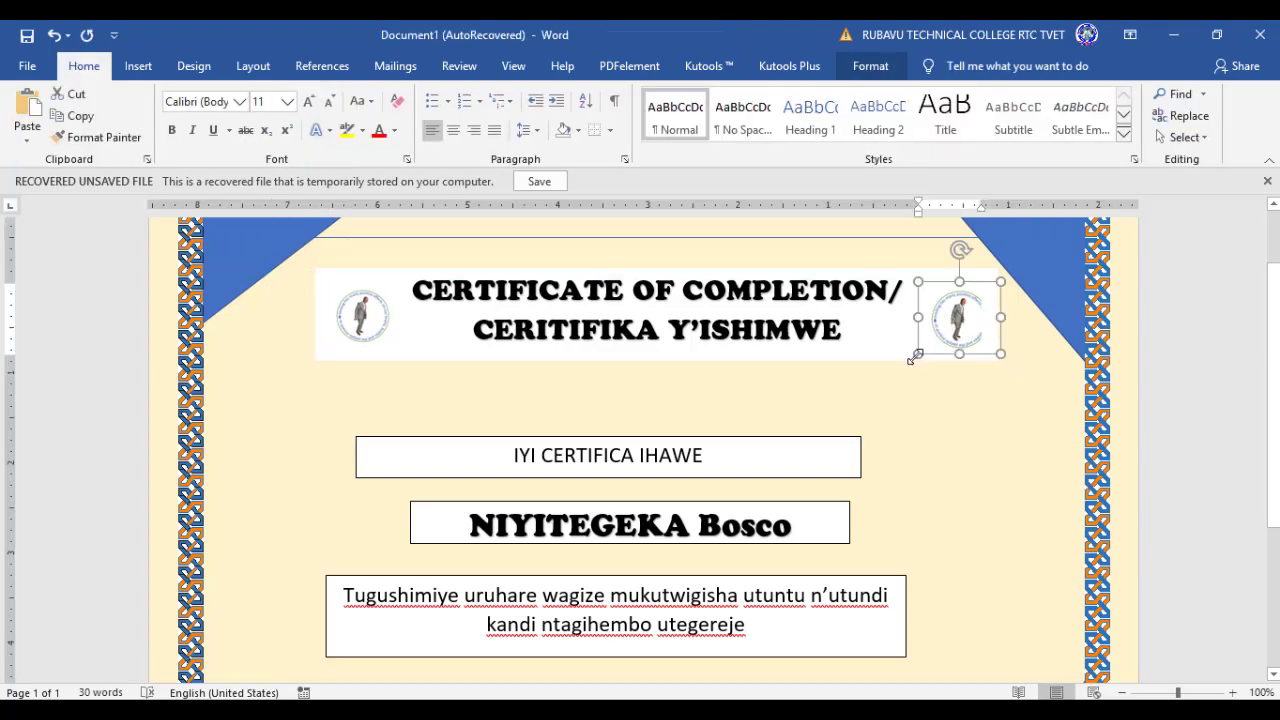
pyautogui.moveTo(914, 356); pyautogui.dragTo(953, 341)
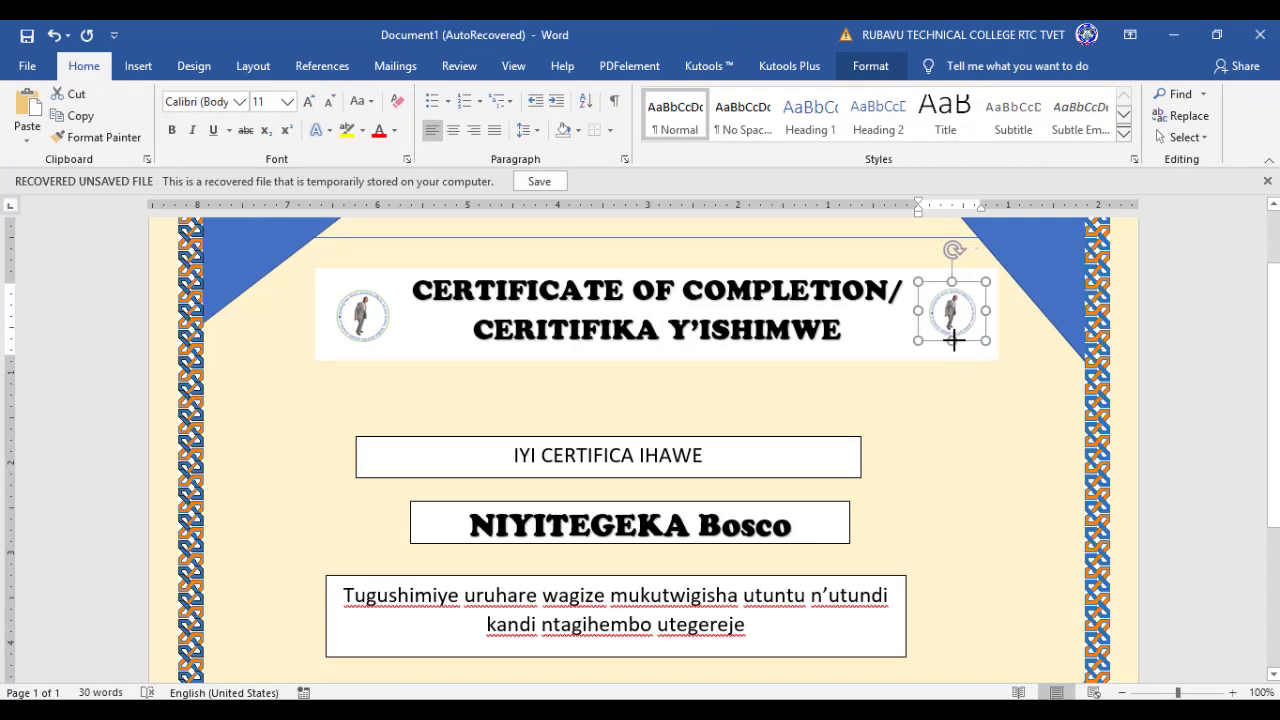
pyautogui.click(980, 443)
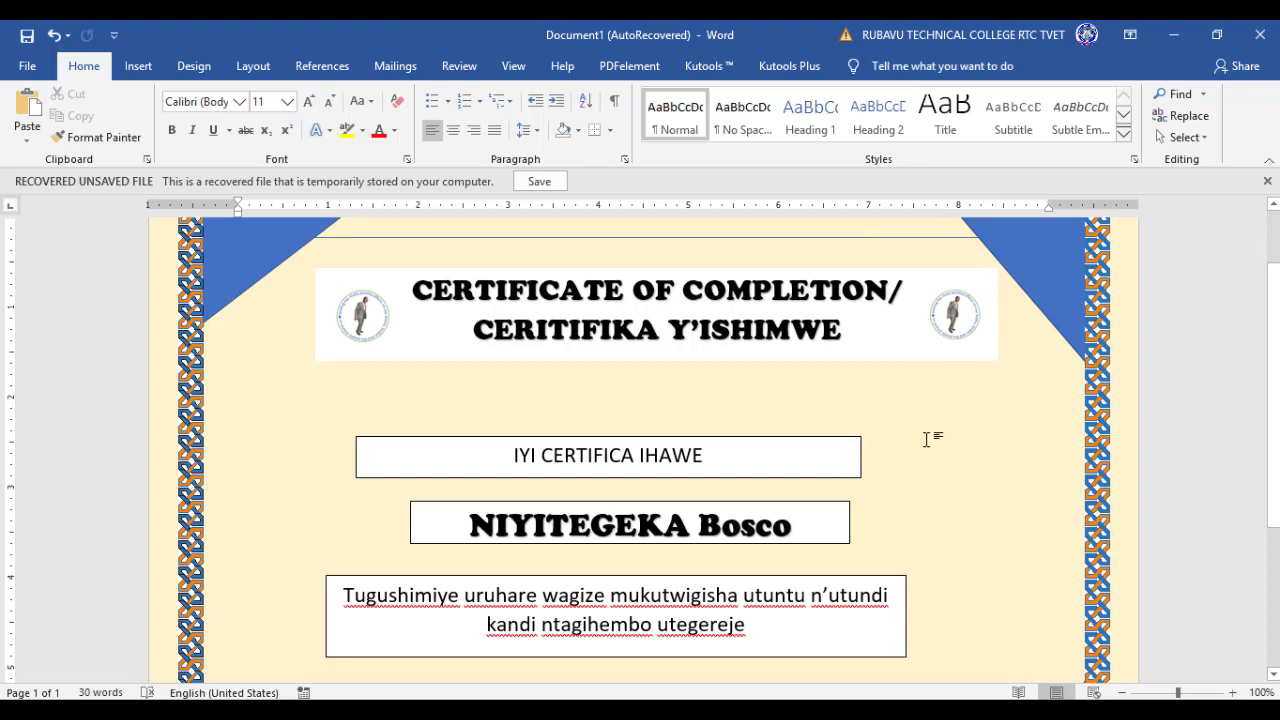
# Set No Outline on the IYI CERTIFICA IHAWE box and the recipient name box.
pyautogui.click(560, 436)
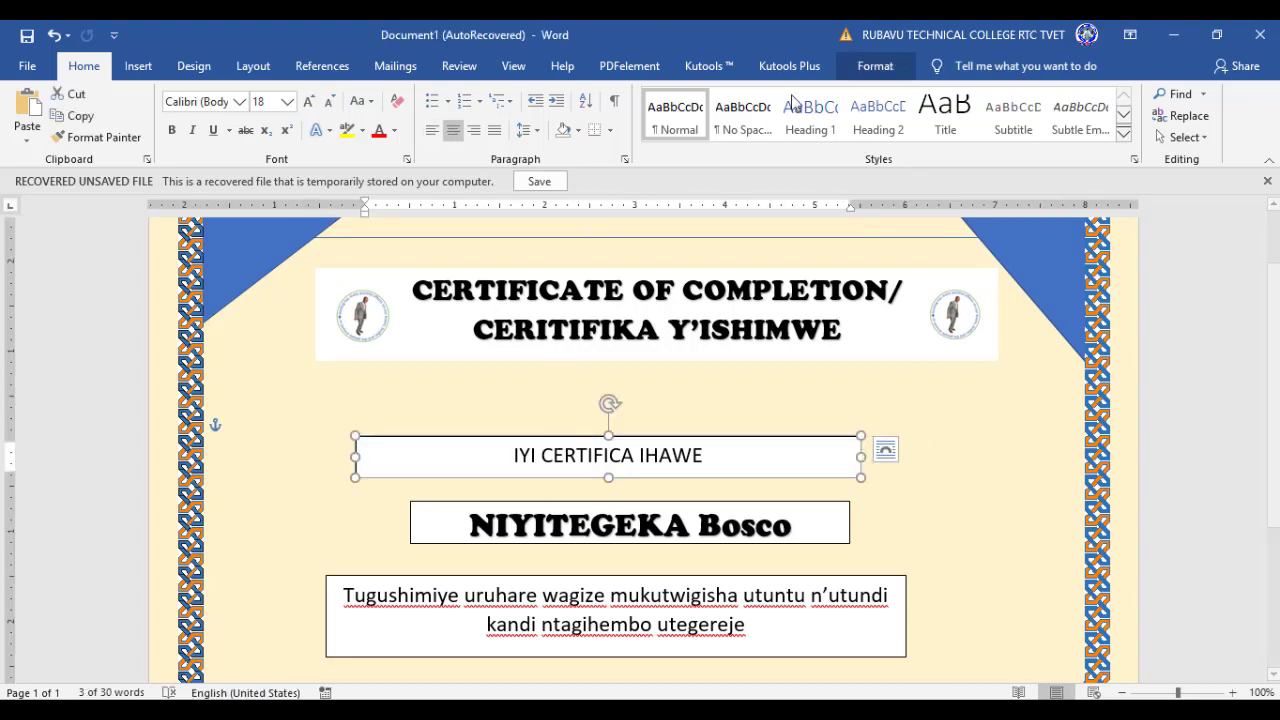
pyautogui.click(870, 66)
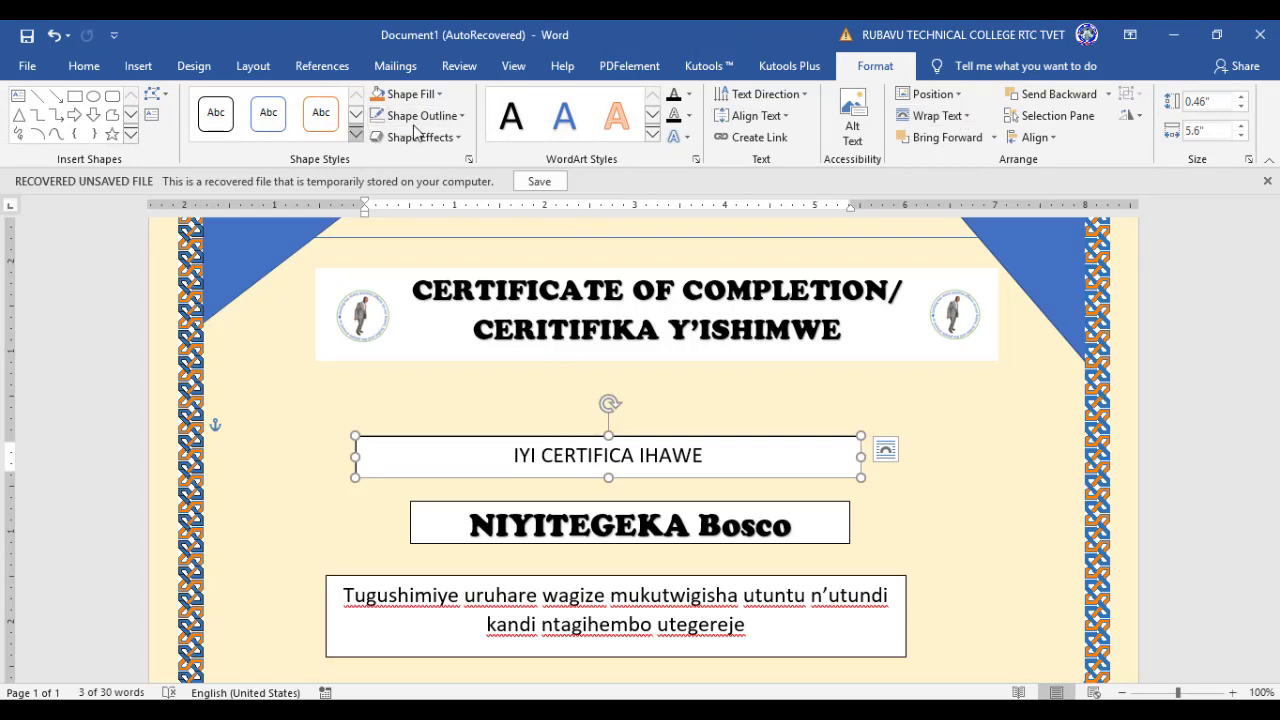
pyautogui.click(455, 117)
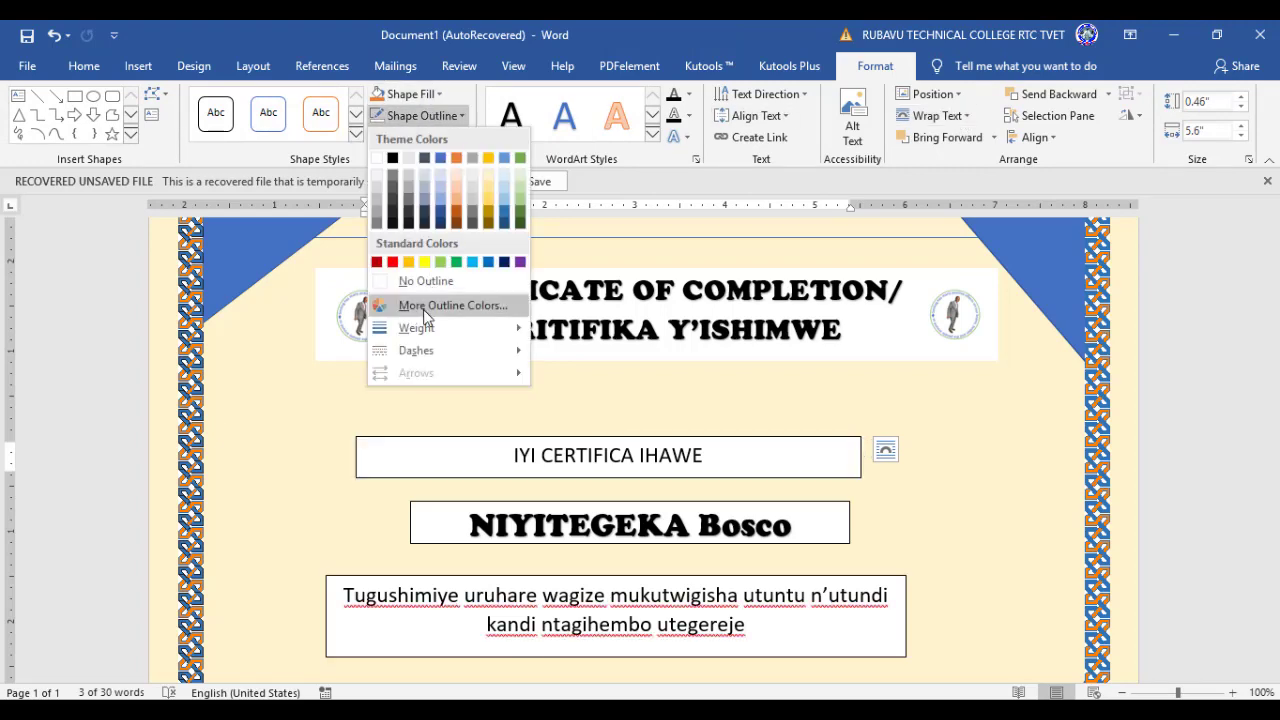
pyautogui.click(426, 282)
pyautogui.scroll(-2, 412, 374)
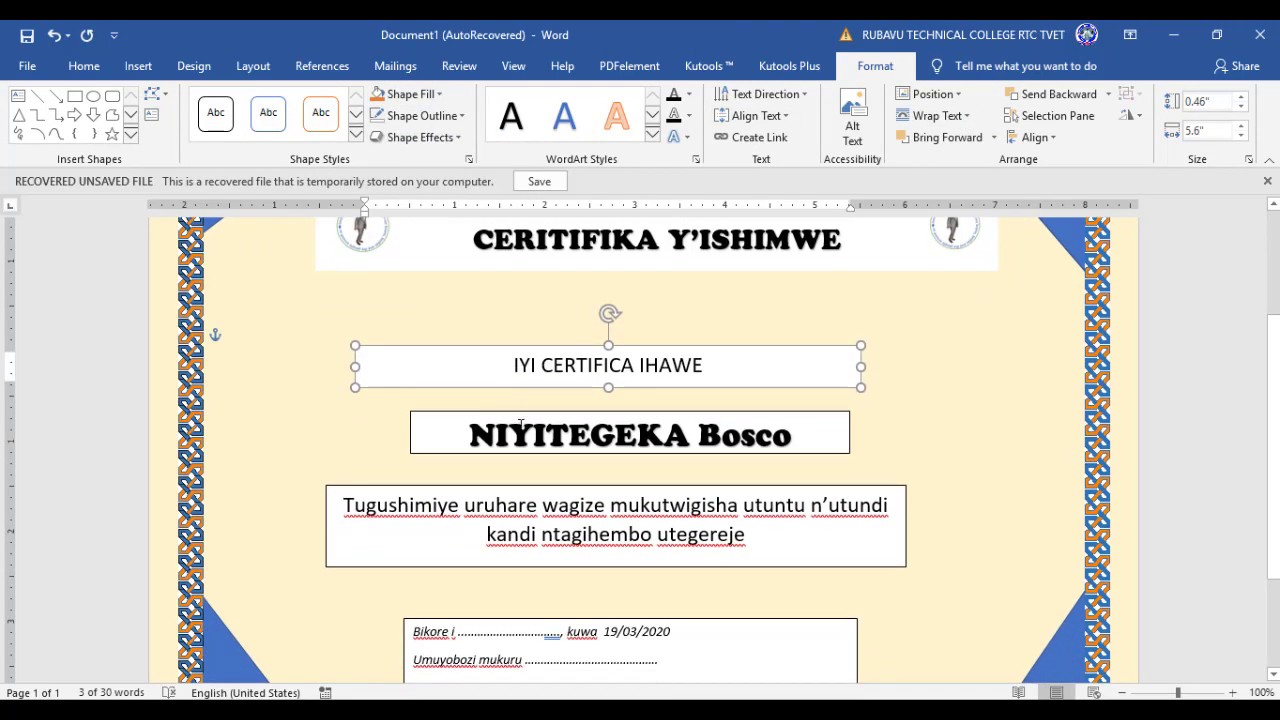
pyautogui.click(526, 420)
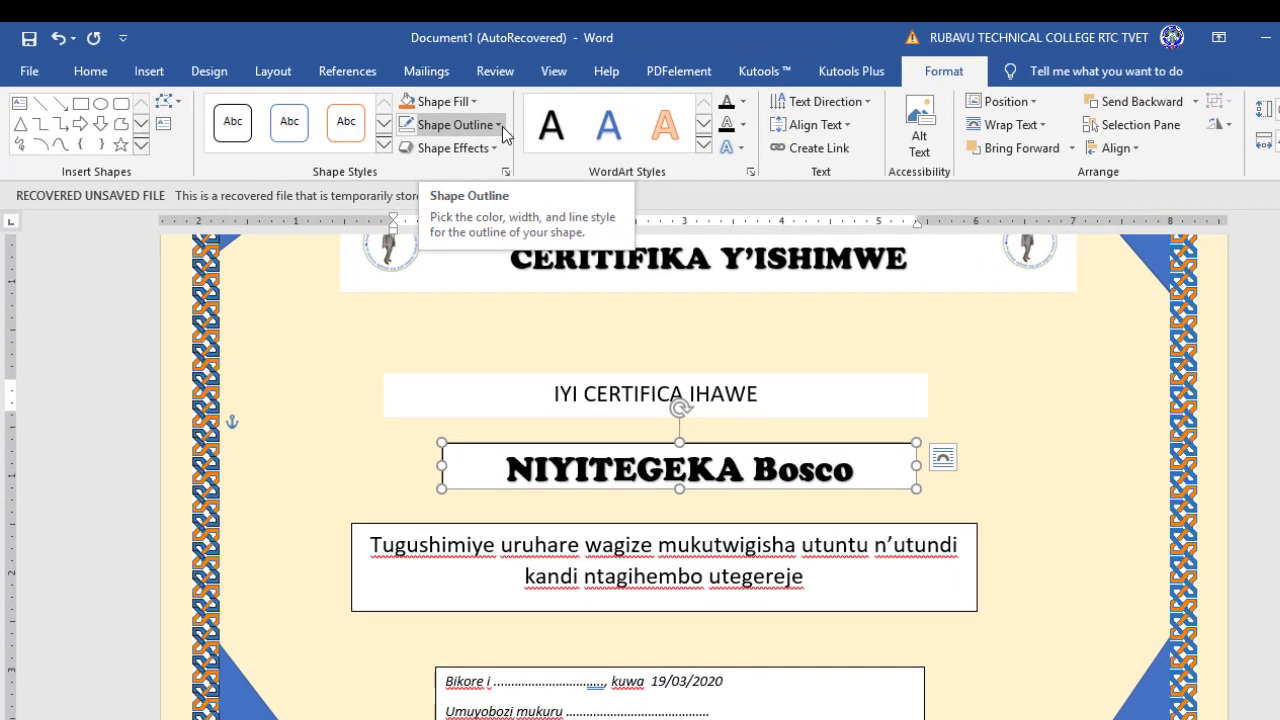
pyautogui.click(467, 121)
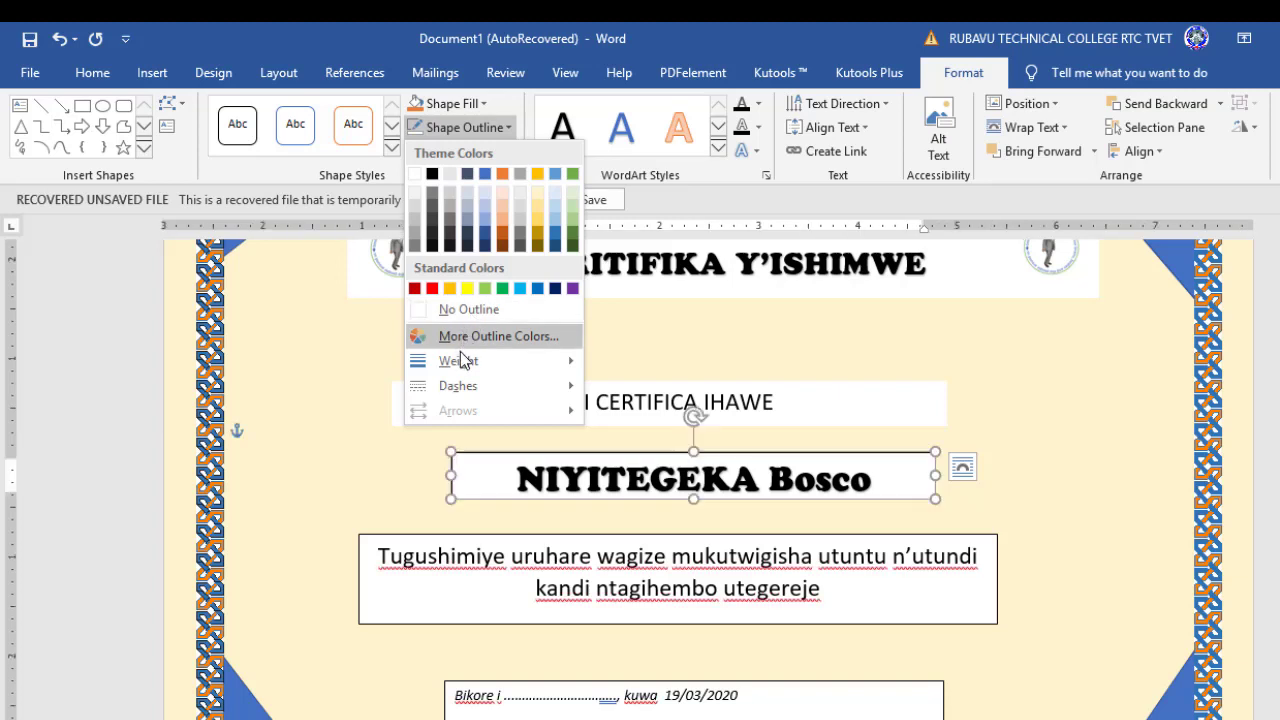
pyautogui.click(467, 305)
# Set No Outline on the Tugushimiye message box and the Bikore signature box.
pyautogui.scroll(-1, 505, 430)
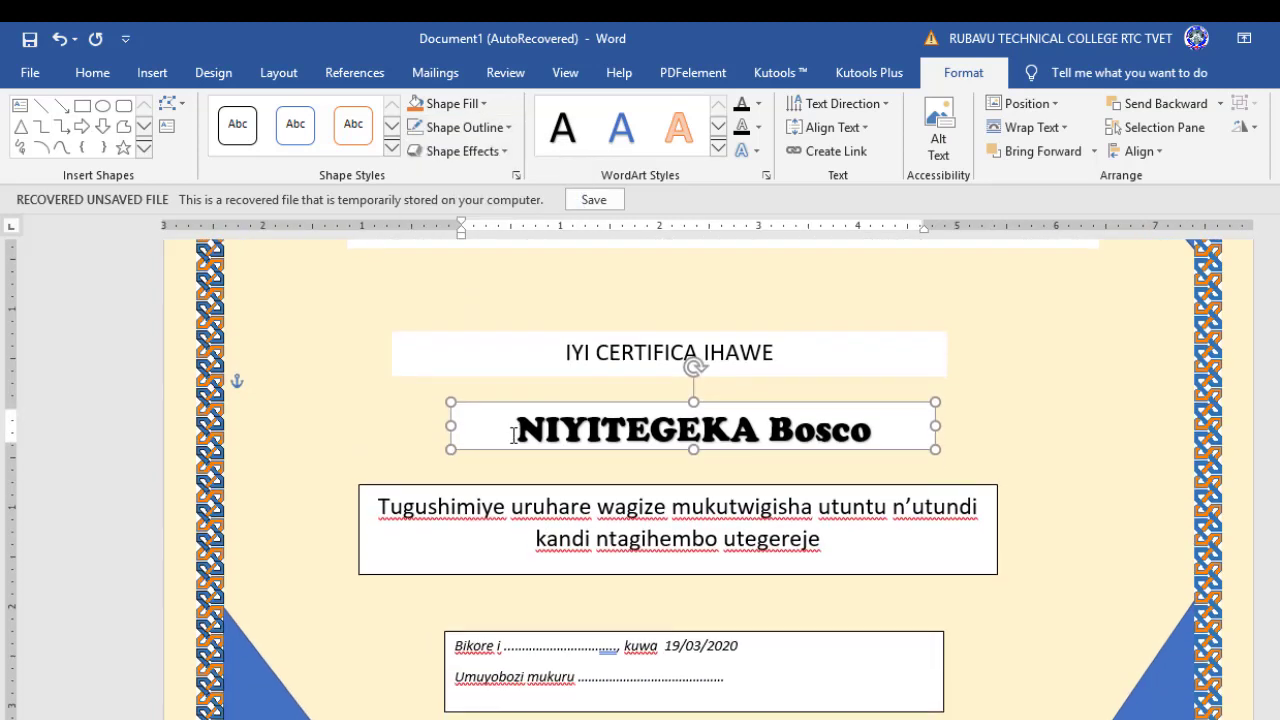
pyautogui.click(523, 488)
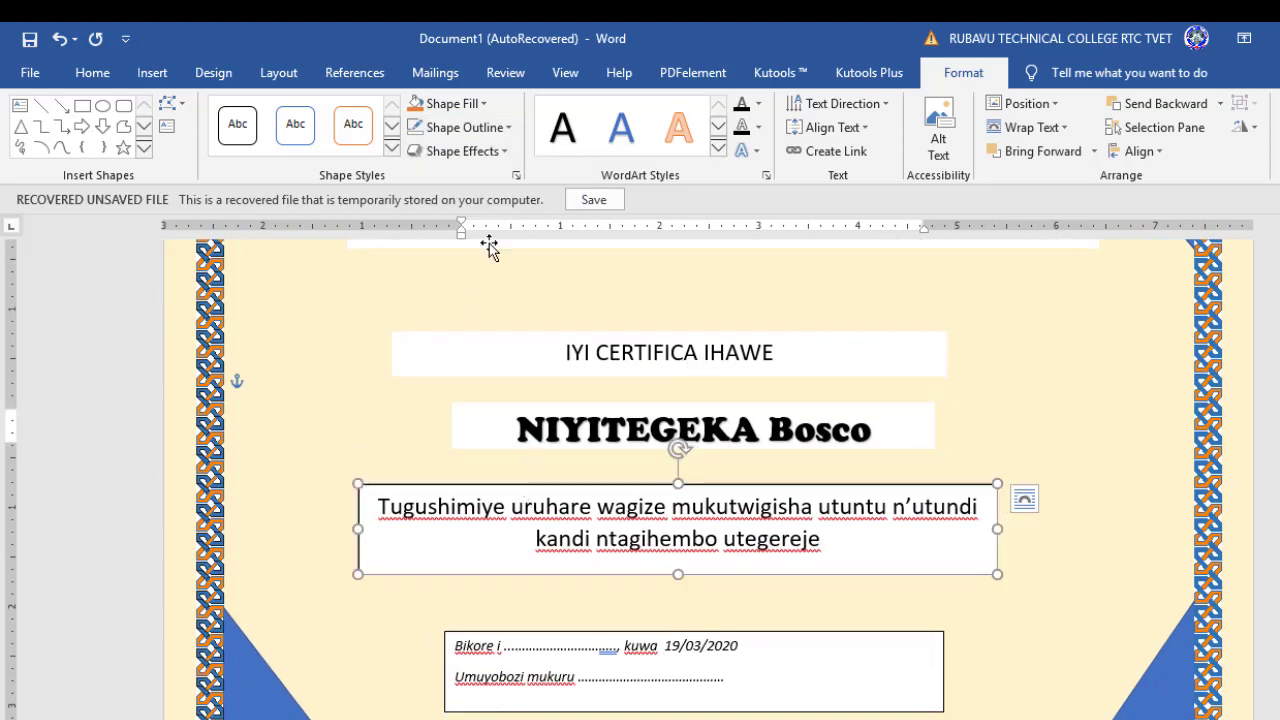
pyautogui.click(503, 128)
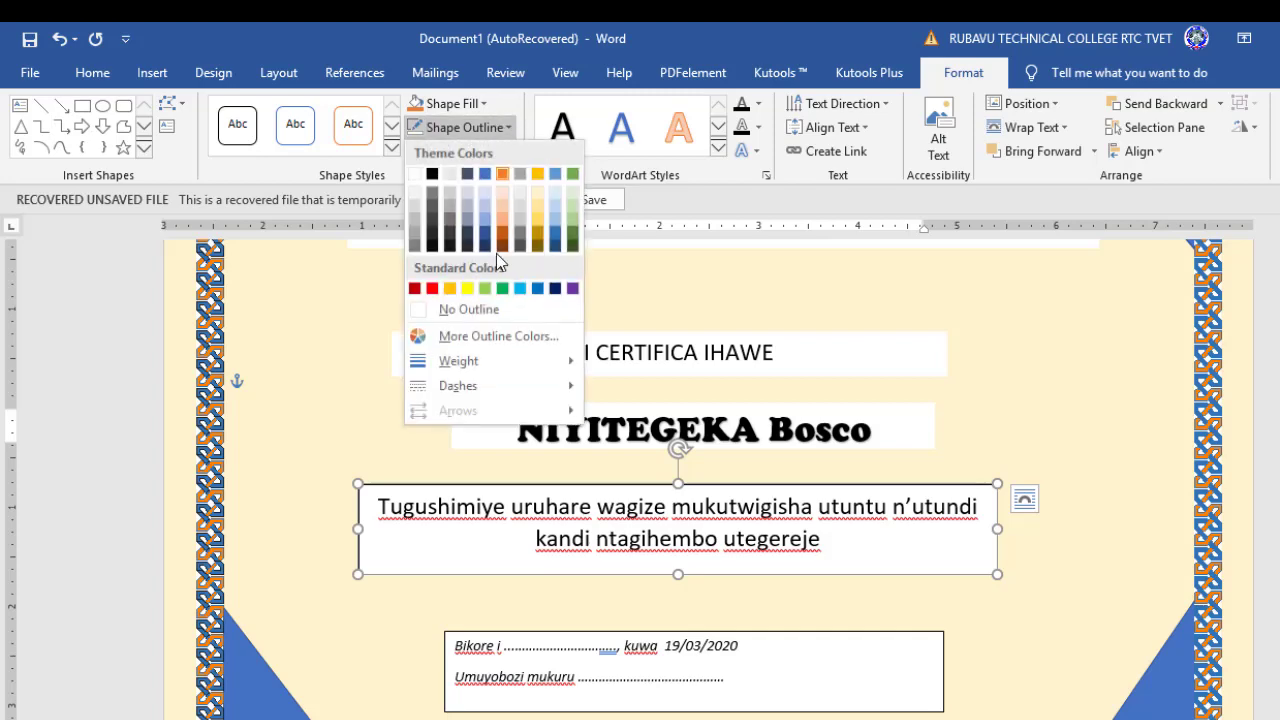
pyautogui.click(488, 309)
pyautogui.click(410, 488)
pyautogui.scroll(-2, 409, 380)
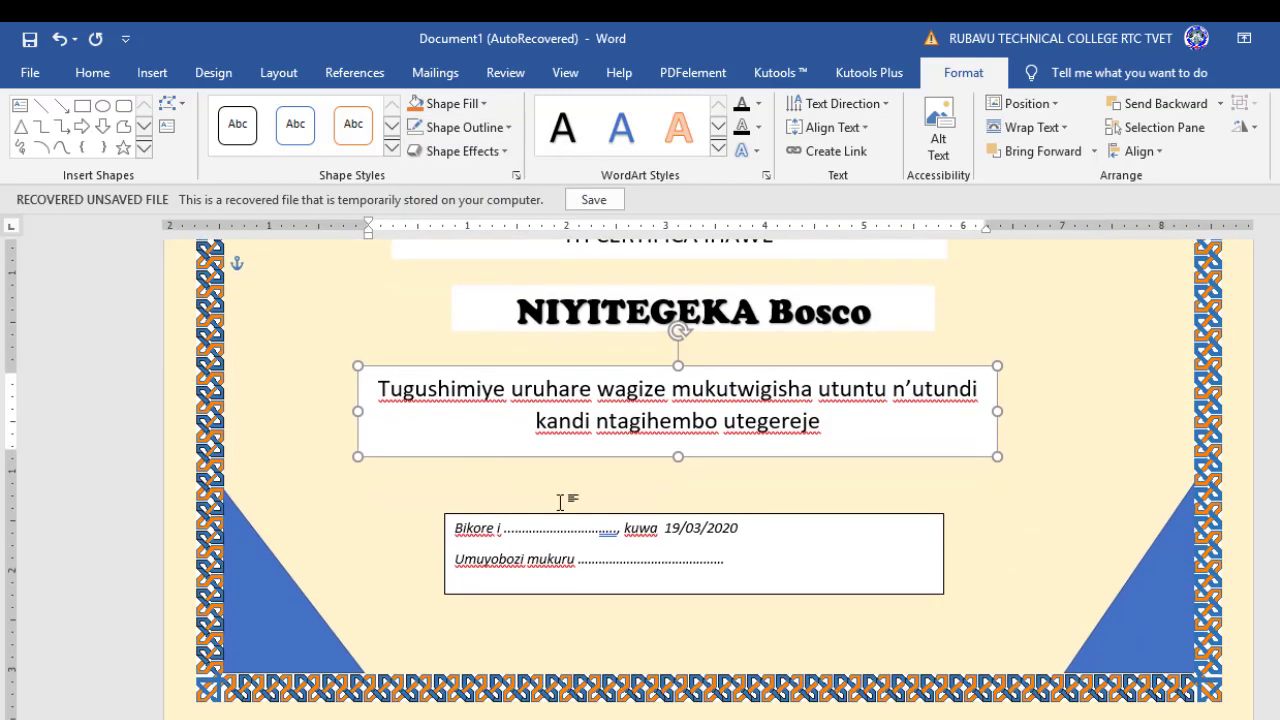
pyautogui.click(555, 516)
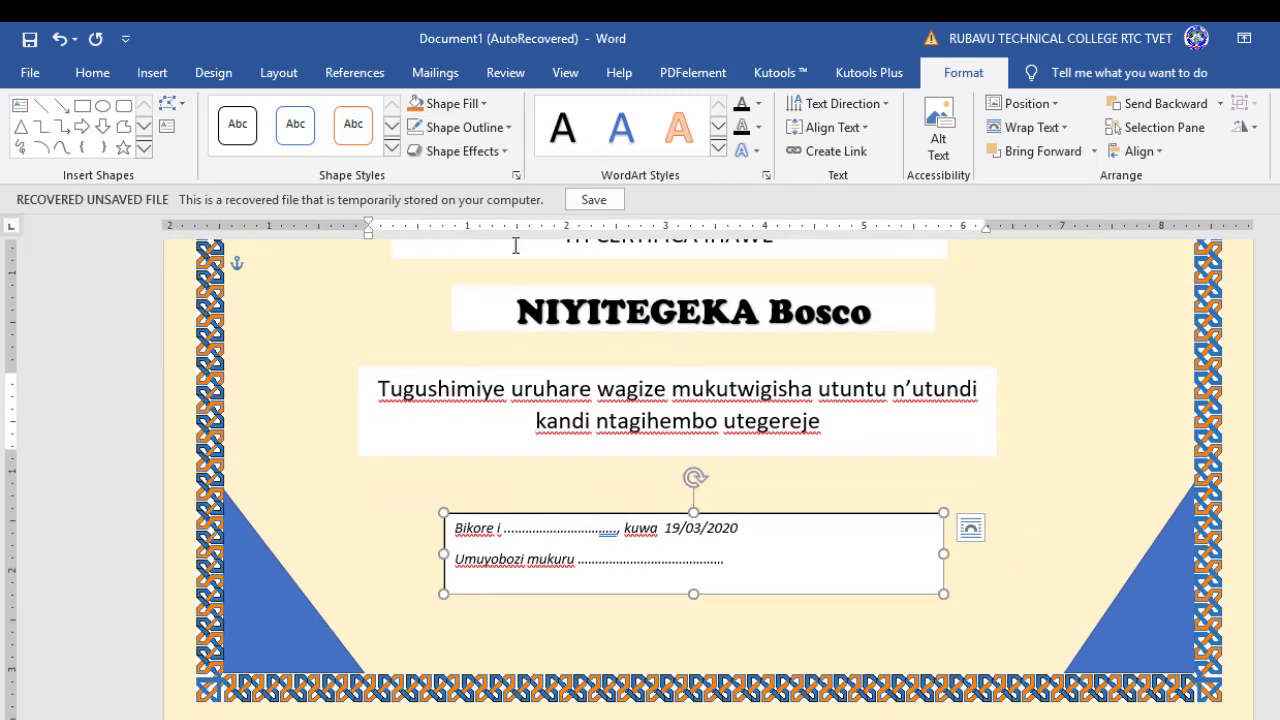
pyautogui.click(512, 128)
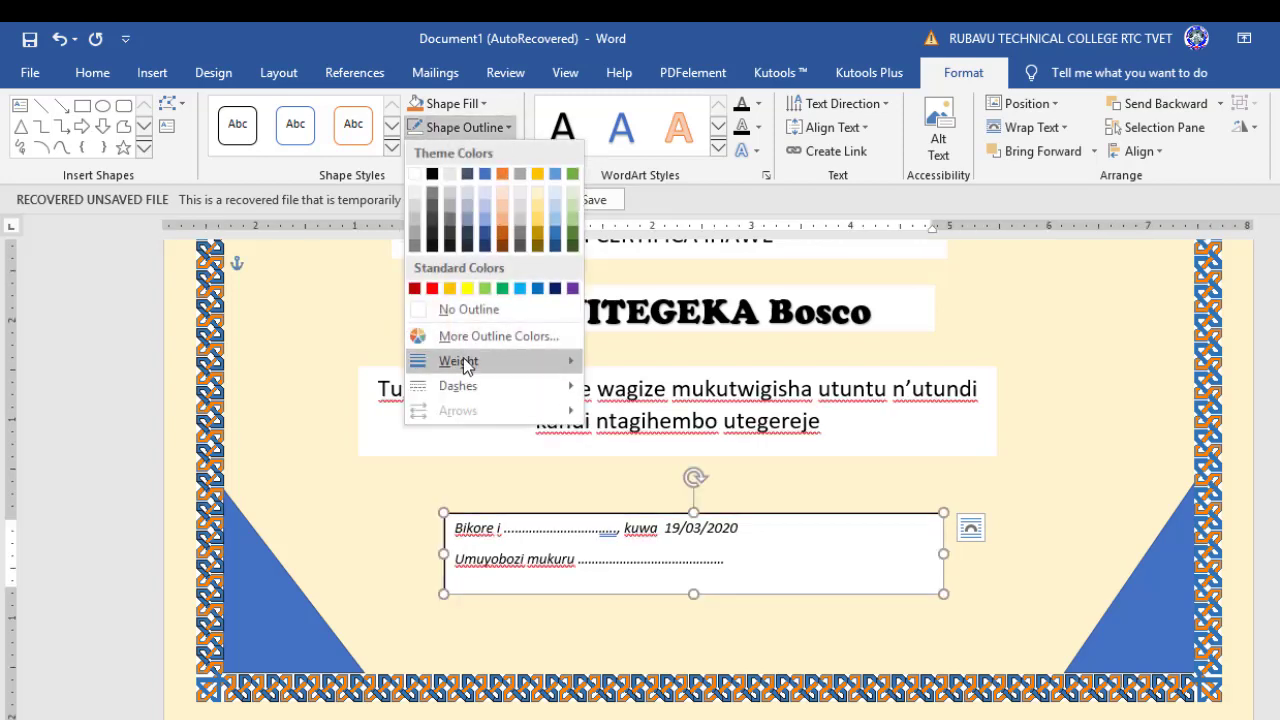
pyautogui.click(466, 308)
# Widen the Bikore signature box on both sides and fill it with pale gold.
pyautogui.click(1075, 515)
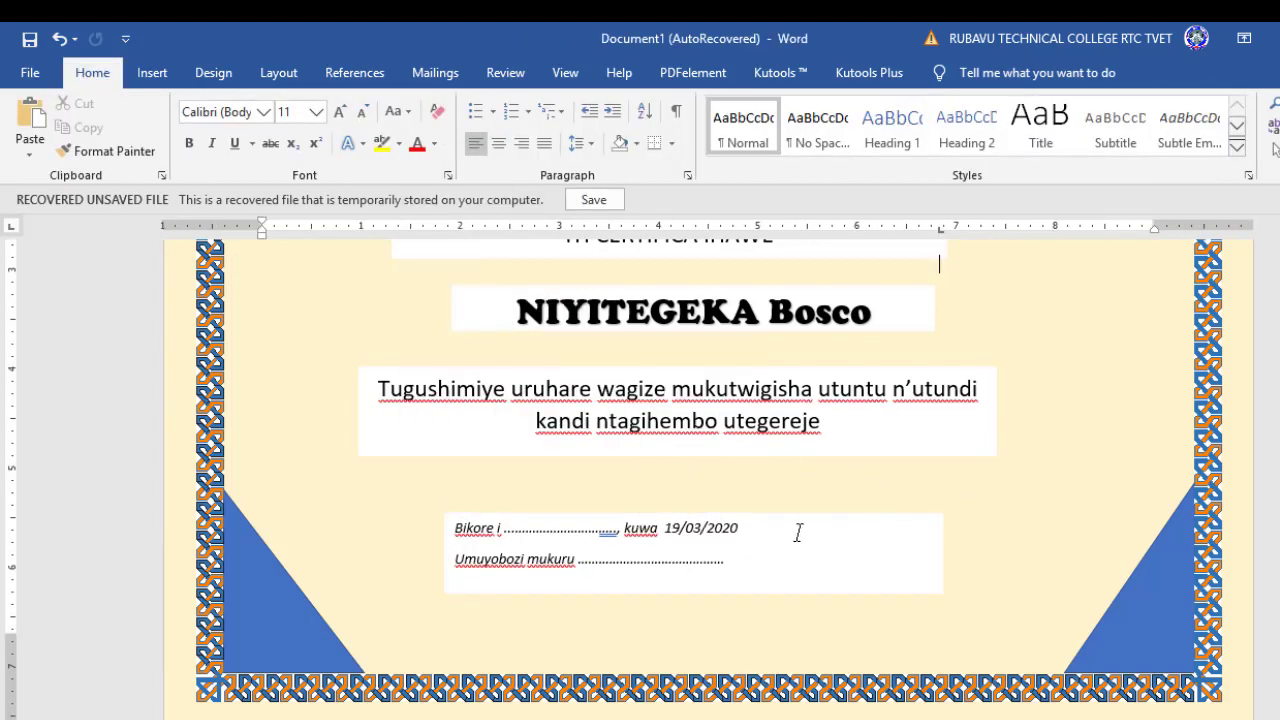
pyautogui.click(477, 583)
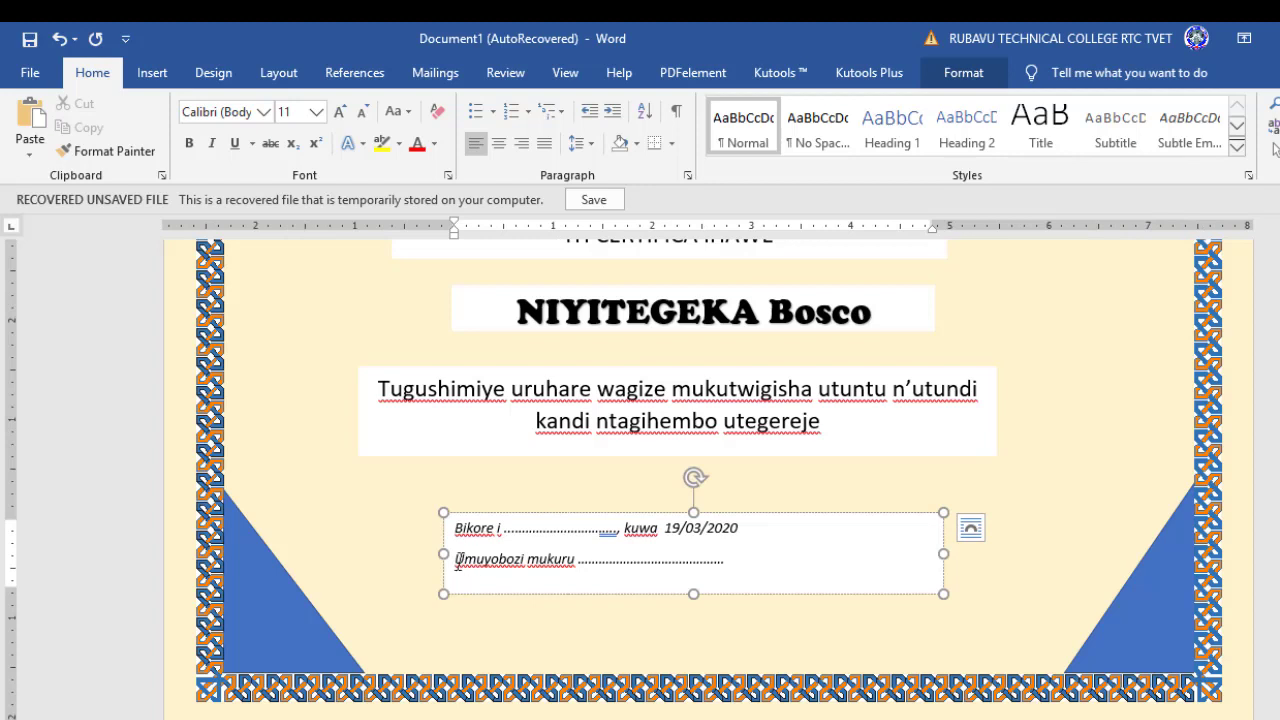
pyautogui.moveTo(443, 553); pyautogui.dragTo(372, 553)
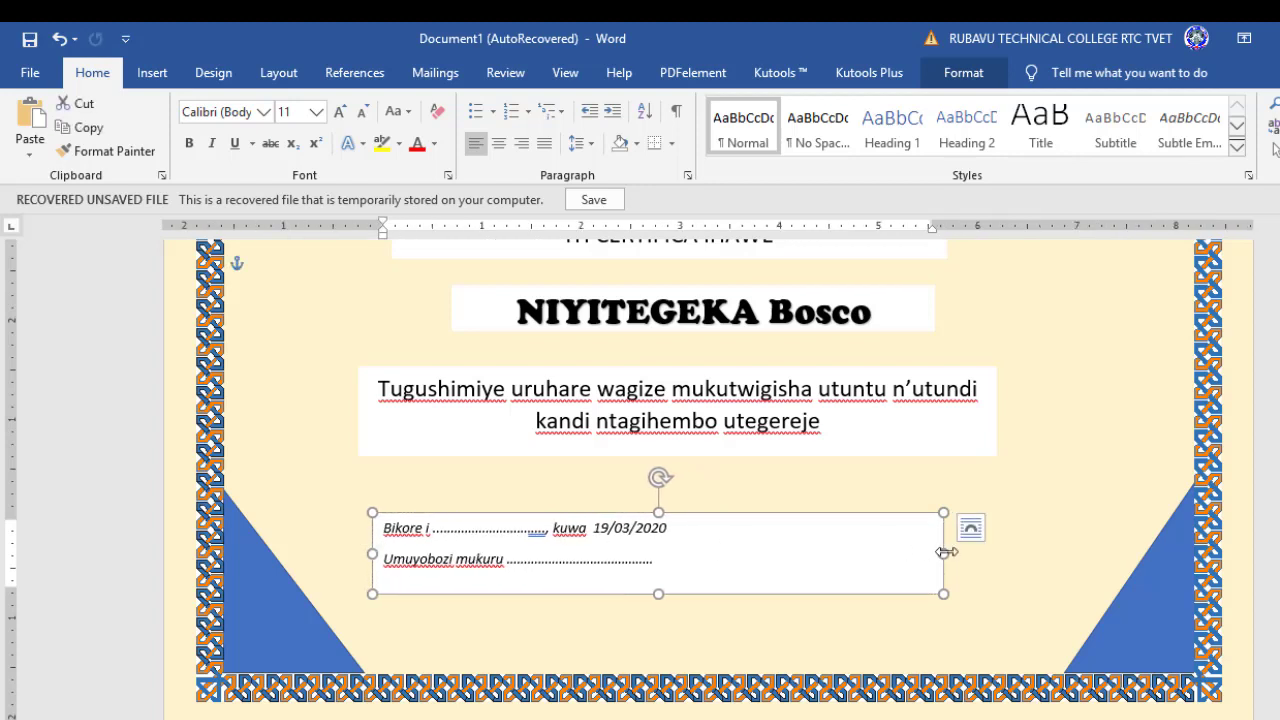
pyautogui.moveTo(943, 553); pyautogui.dragTo(1043, 553)
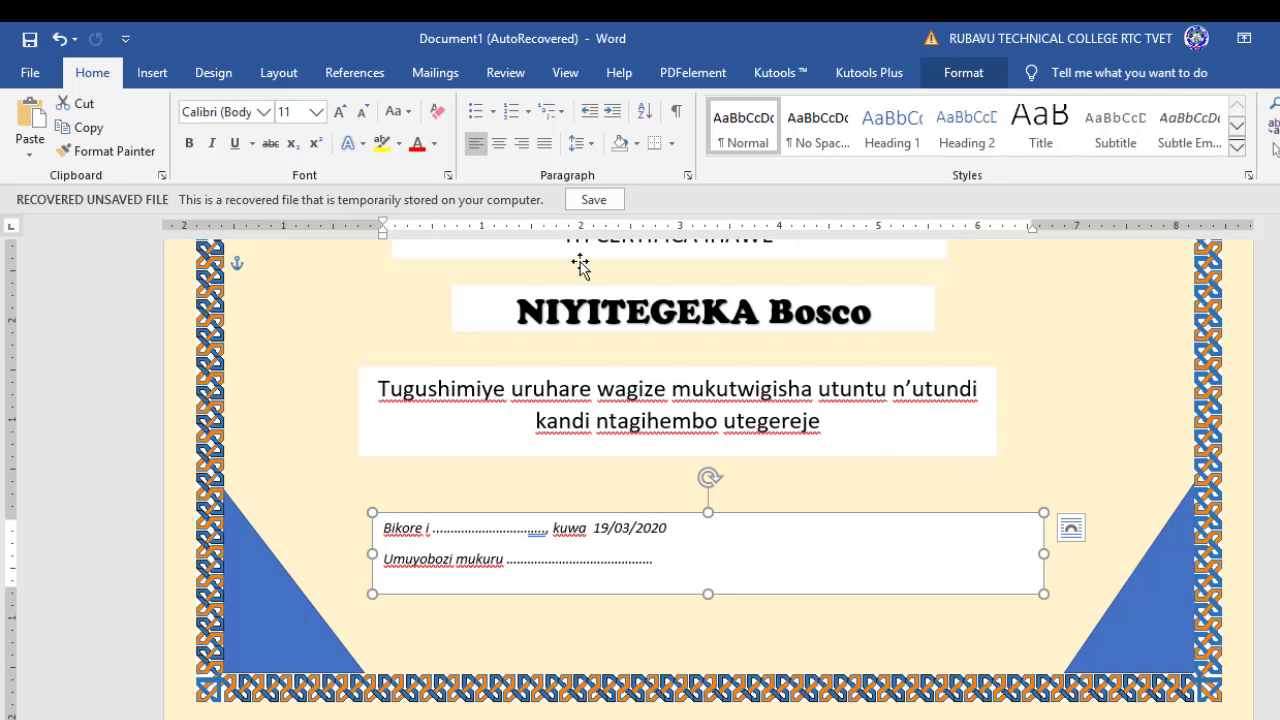
pyautogui.click(963, 72)
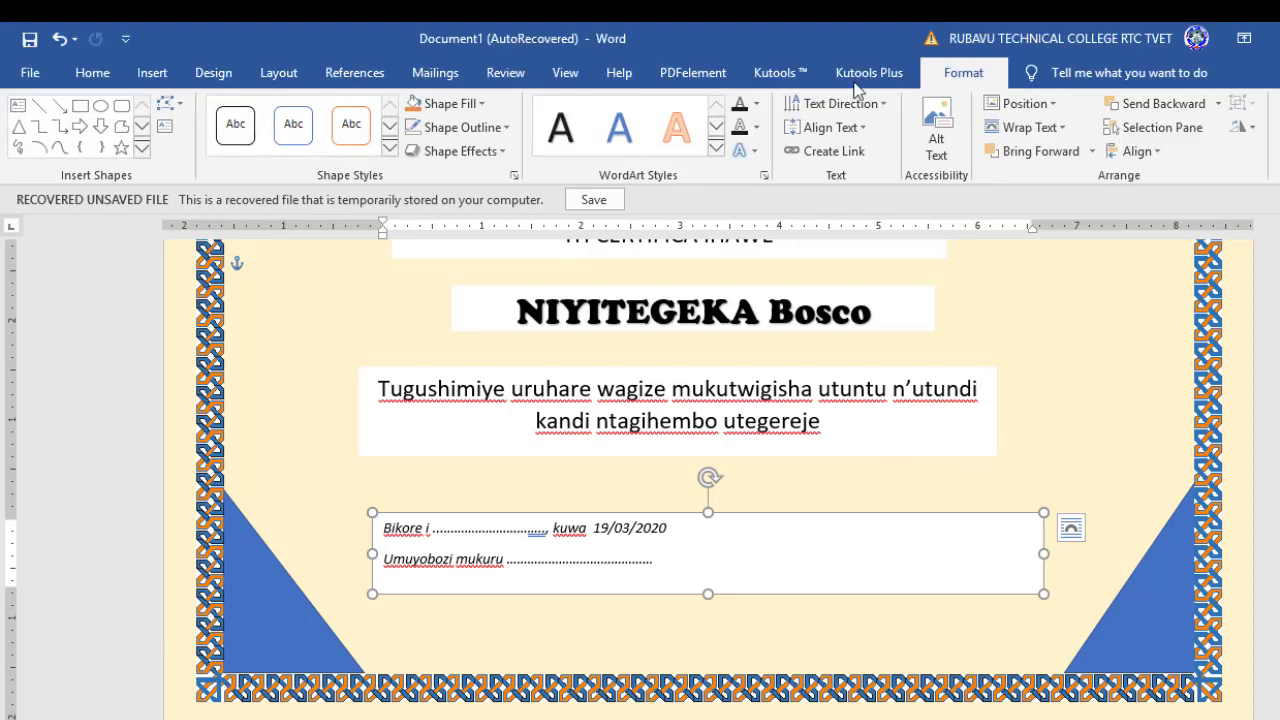
pyautogui.click(487, 104)
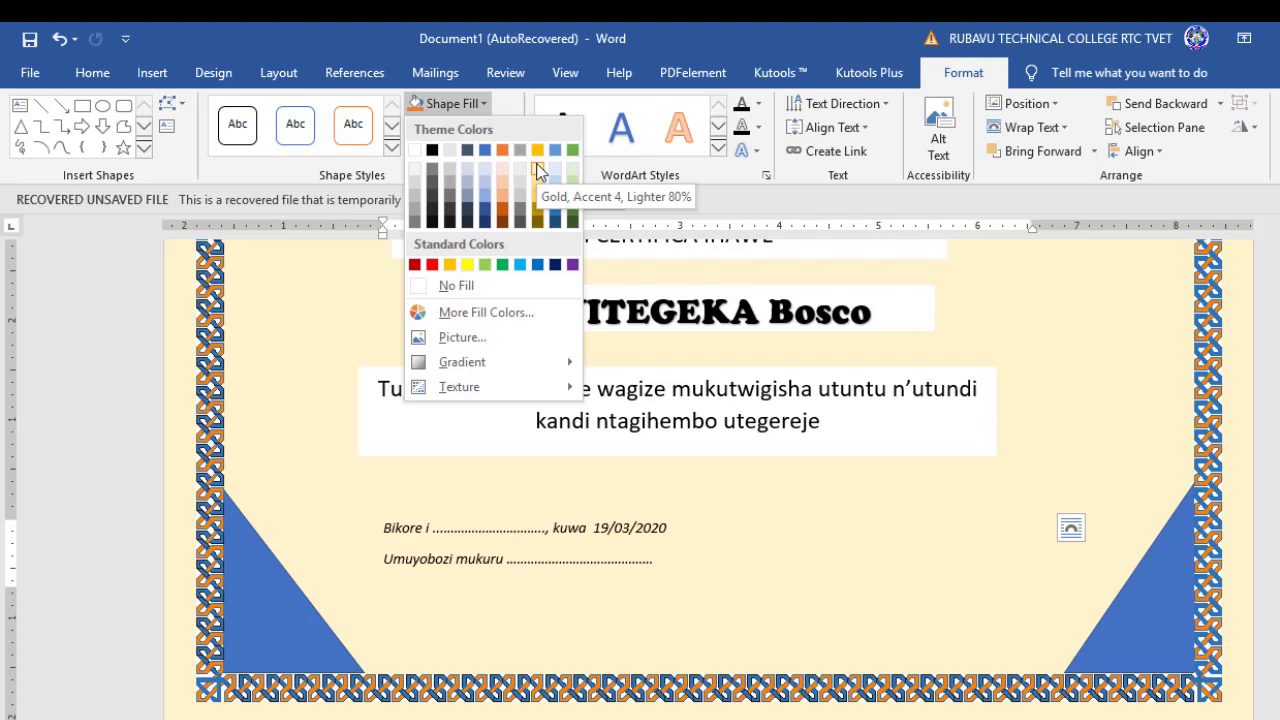
pyautogui.click(538, 170)
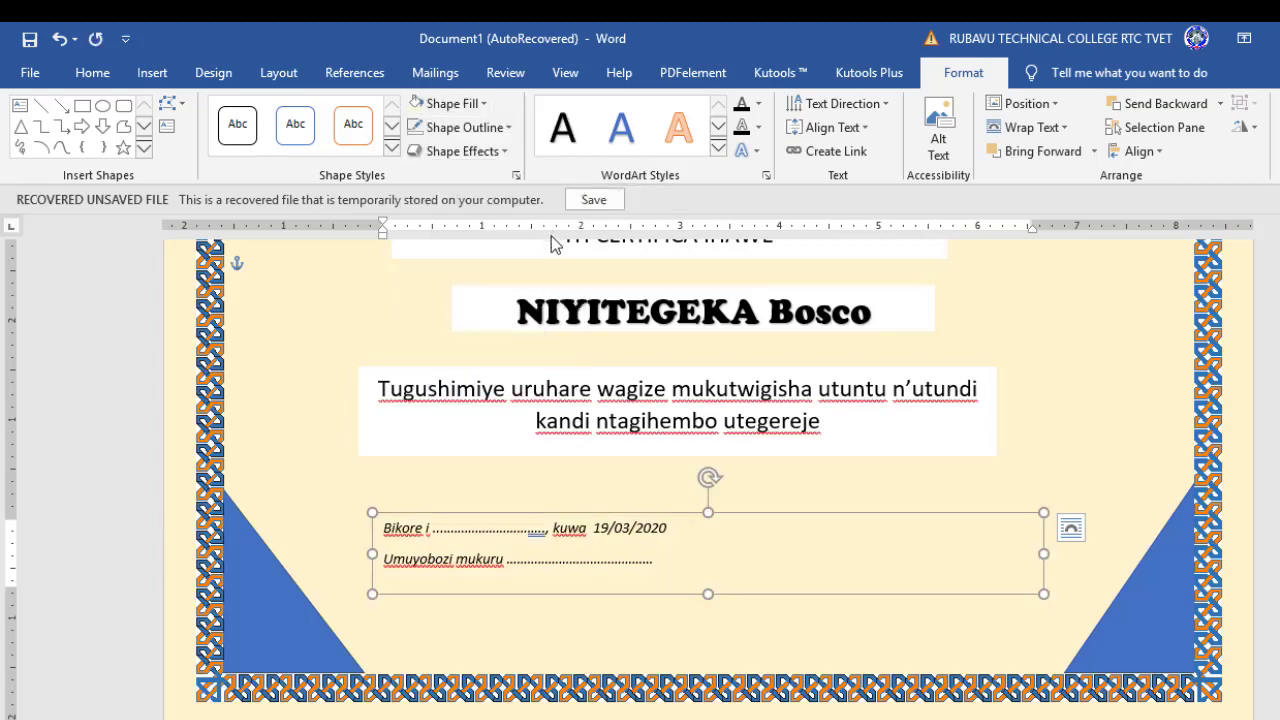
# Fill the Tugushimiye message box with the same pale gold as the page.
pyautogui.click(470, 372)
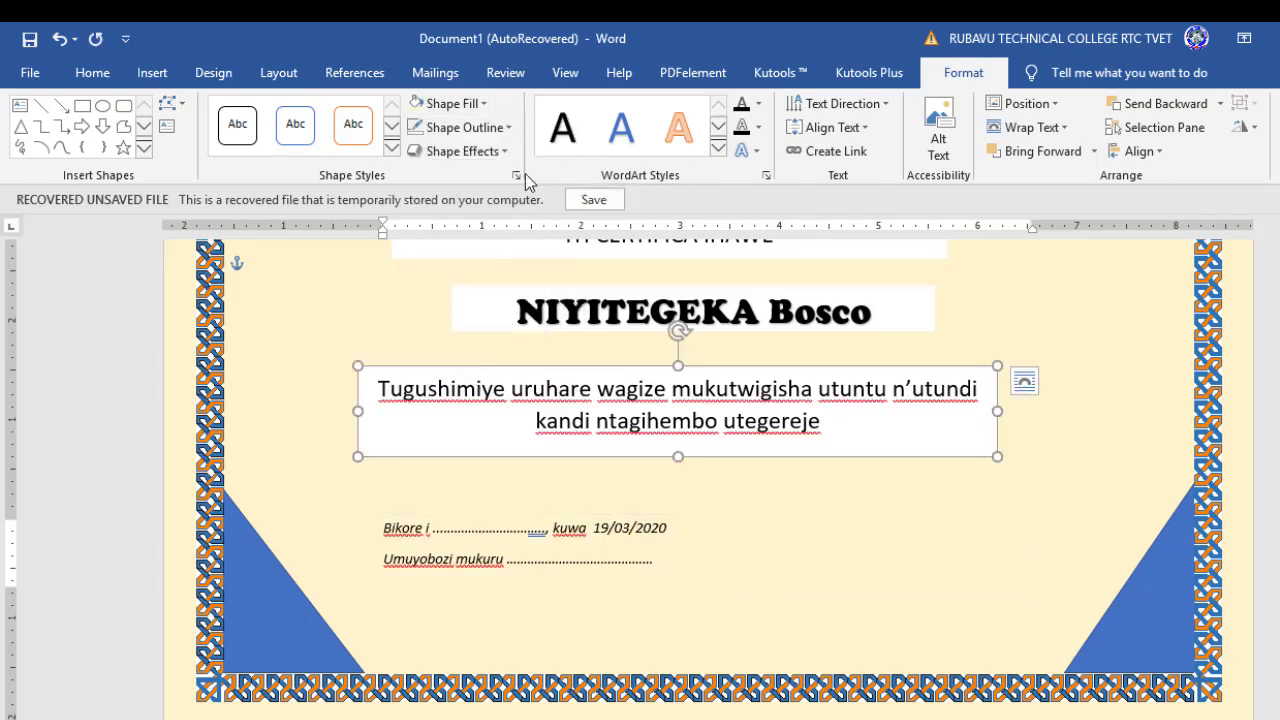
pyautogui.click(455, 104)
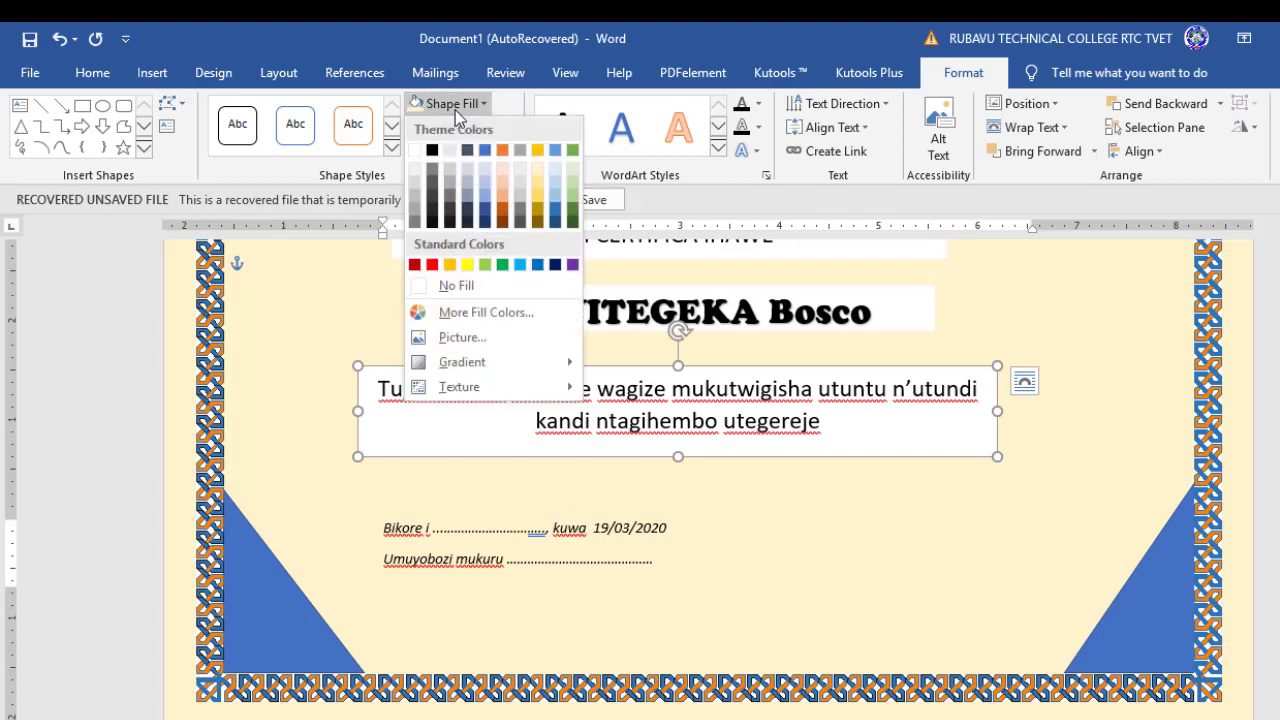
pyautogui.click(104, 75)
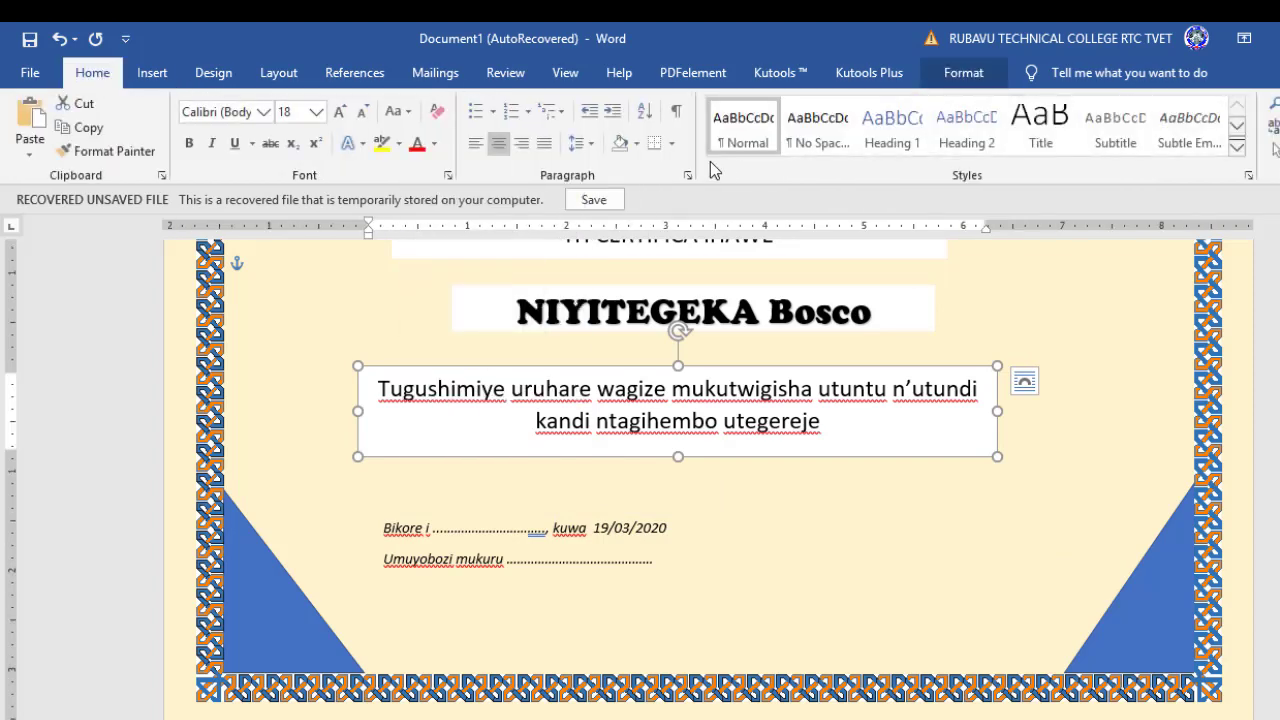
pyautogui.click(637, 146)
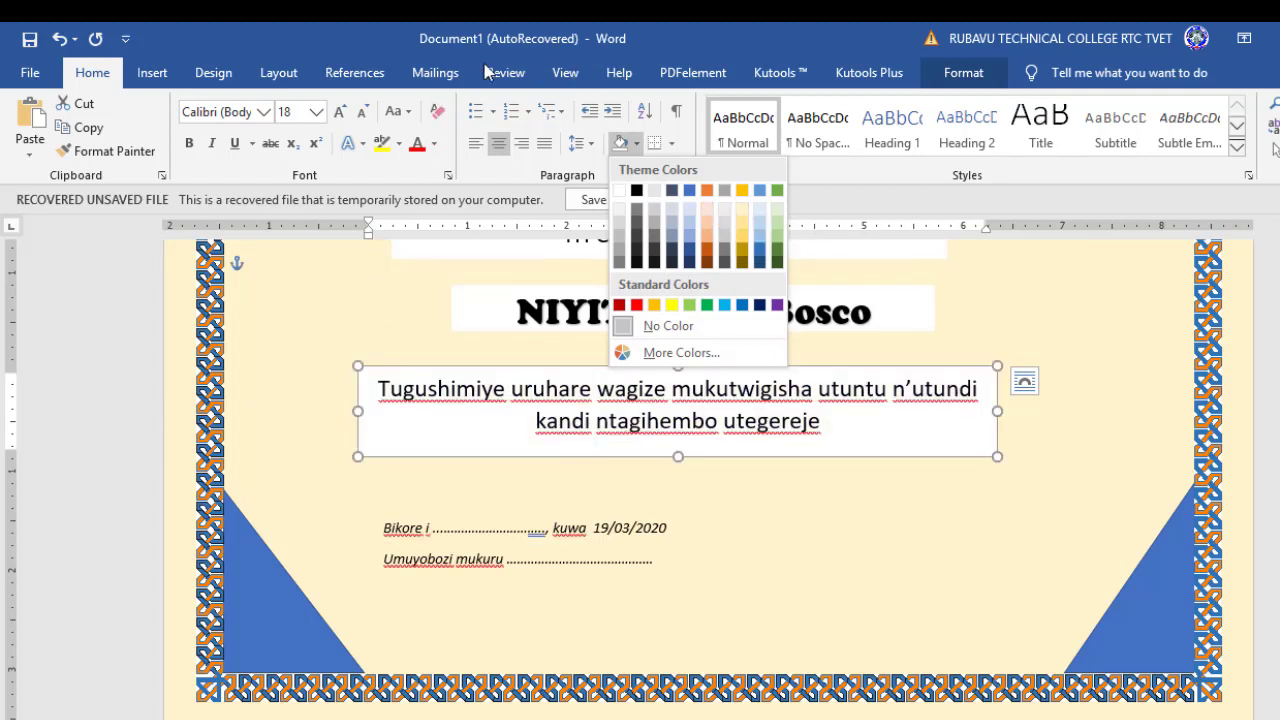
pyautogui.click(965, 73)
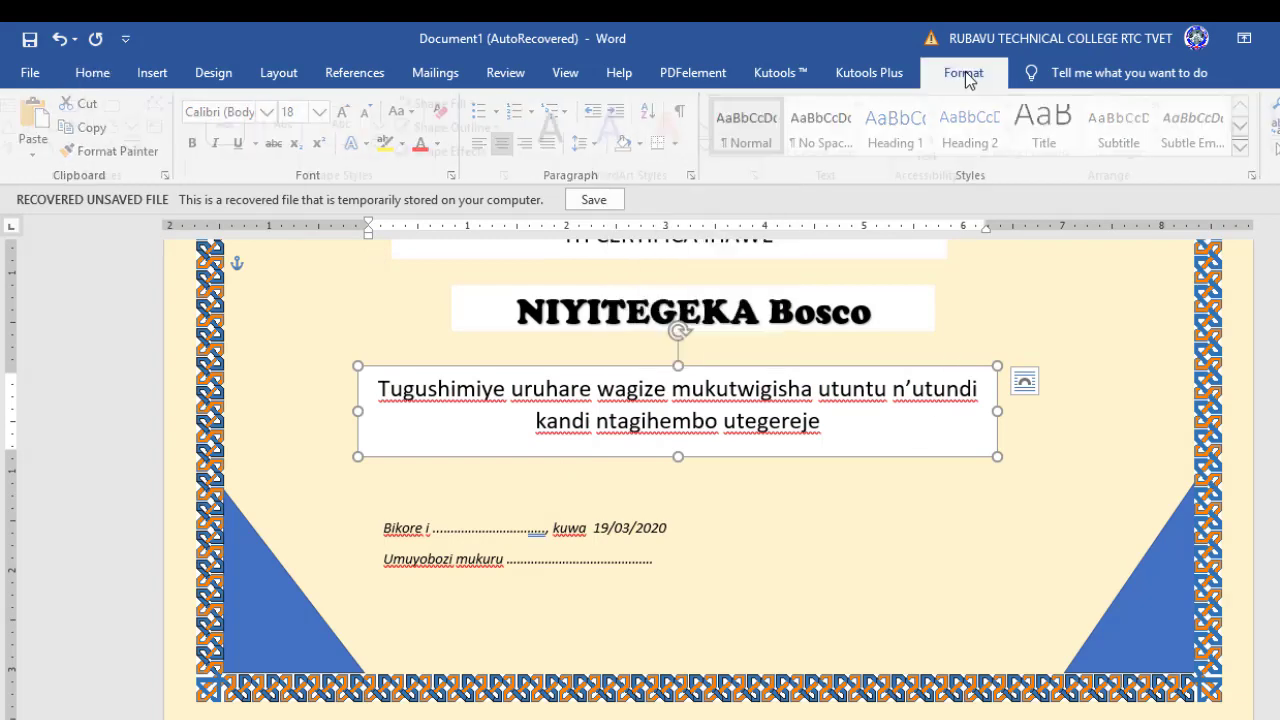
pyautogui.click(965, 72)
pyautogui.click(481, 106)
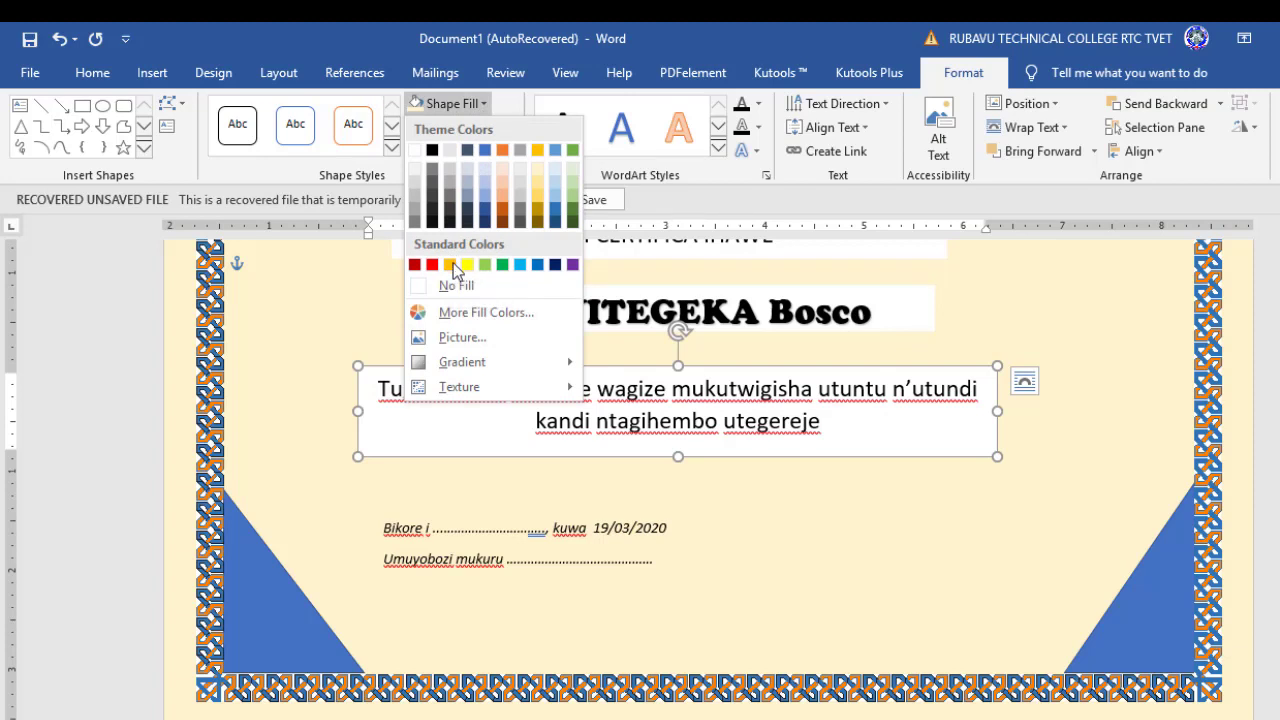
pyautogui.click(537, 177)
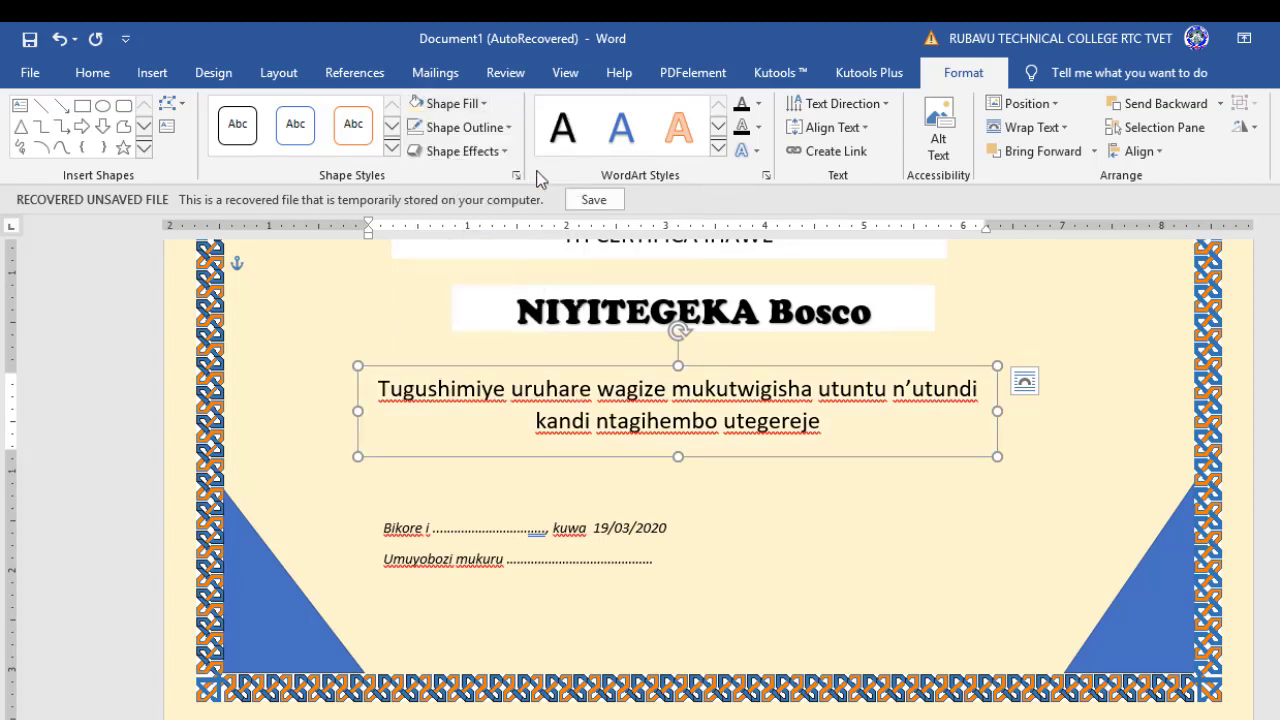
pyautogui.click(884, 318)
pyautogui.click(885, 287)
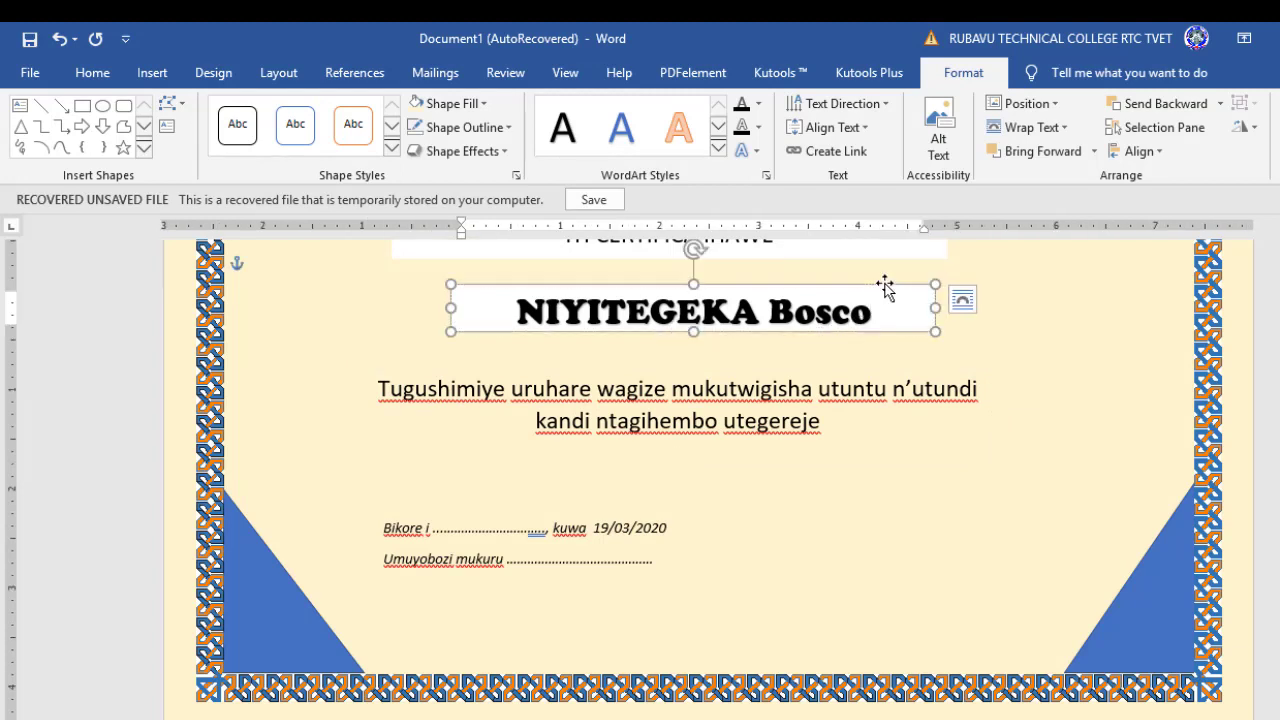
pyautogui.click(450, 103)
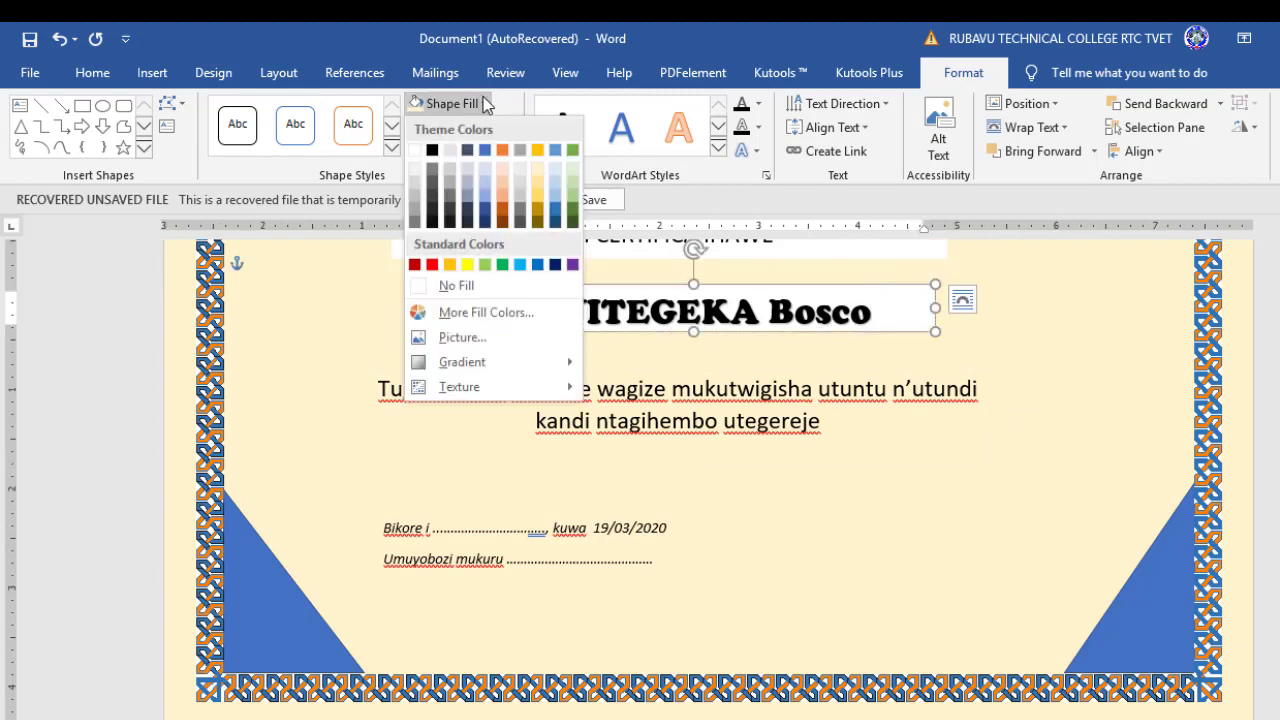
pyautogui.click(450, 265)
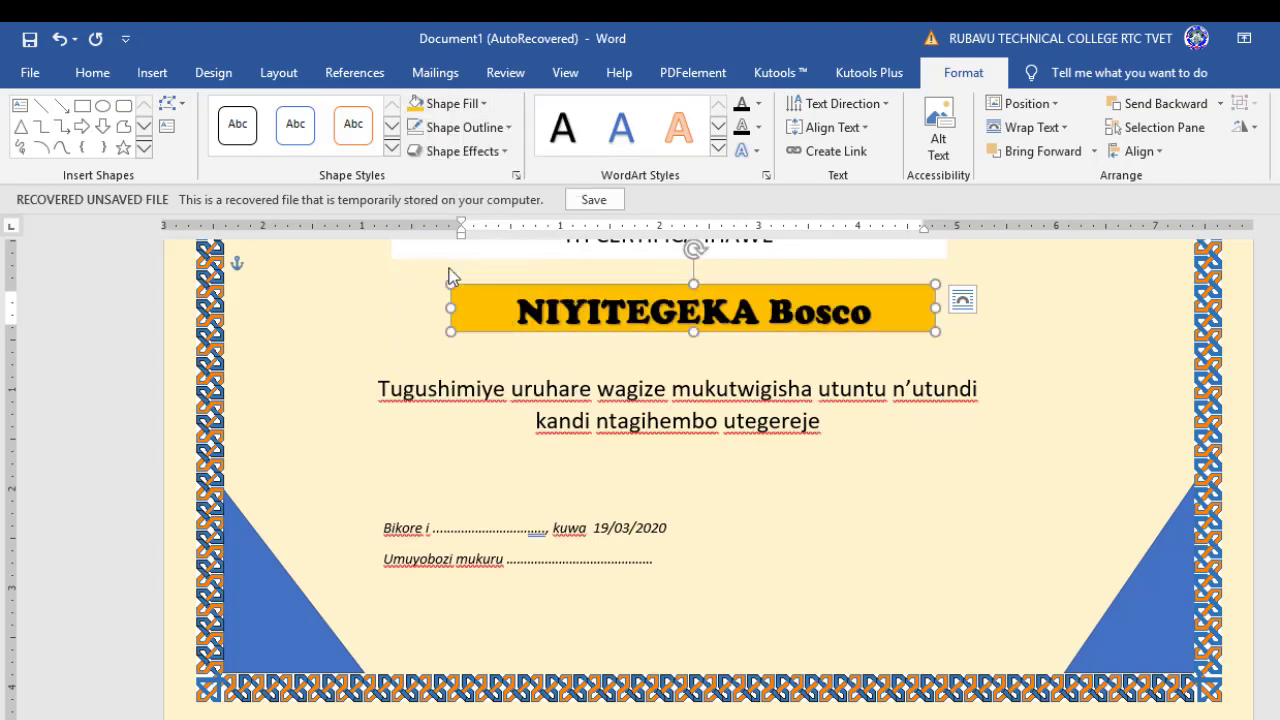
pyautogui.click(480, 104)
pyautogui.click(534, 169)
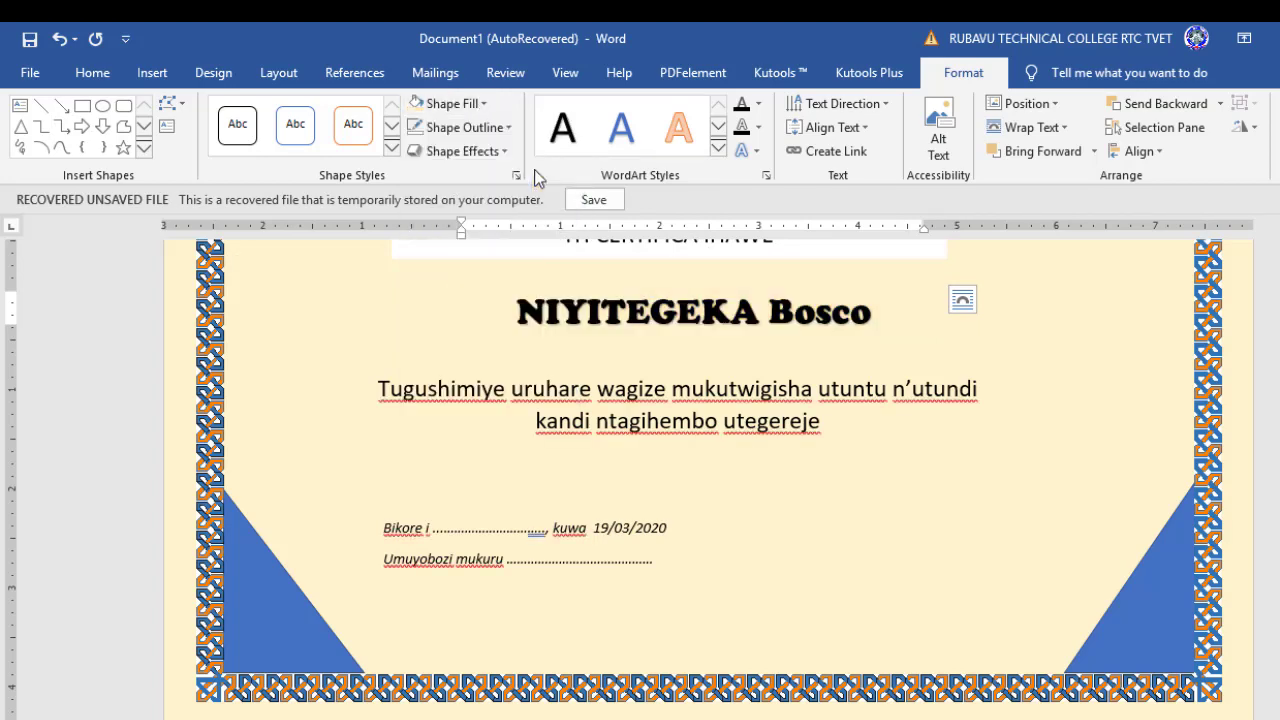
pyautogui.click(960, 490)
pyautogui.scroll(3, 894, 480)
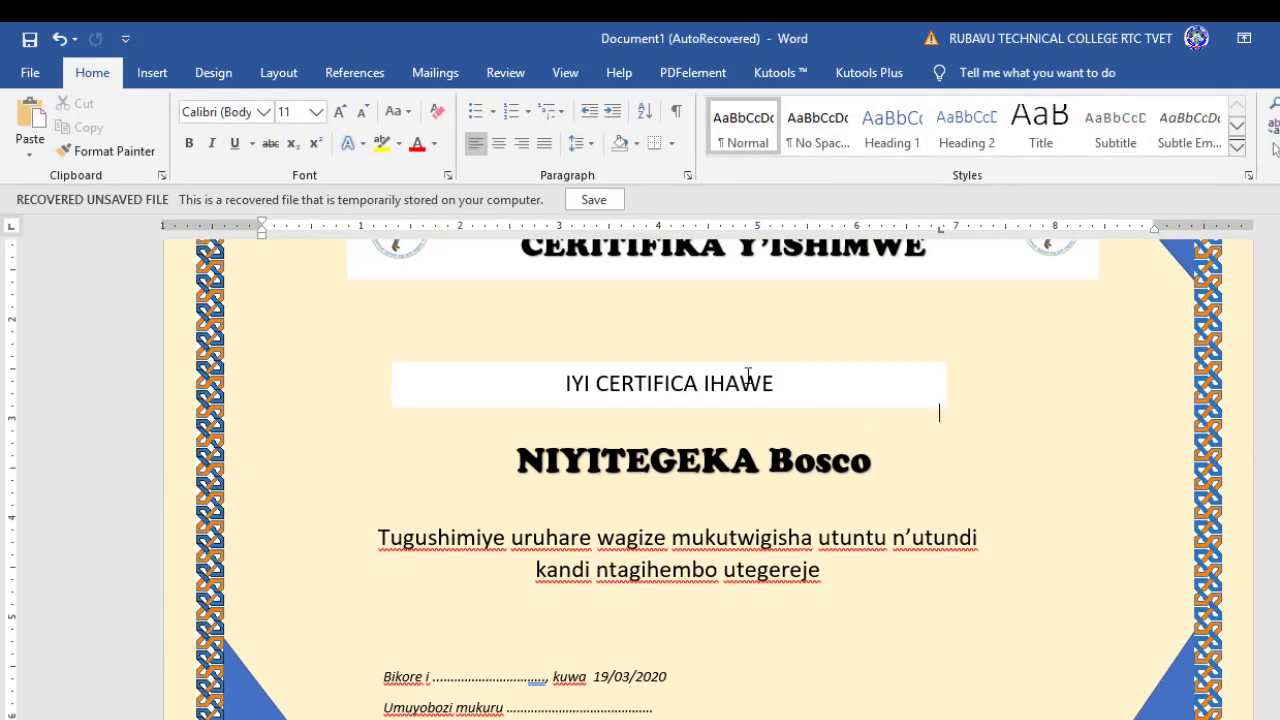
# Fill the IYI CERTIFICA IHAWE box with pale gold.
pyautogui.click(744, 364)
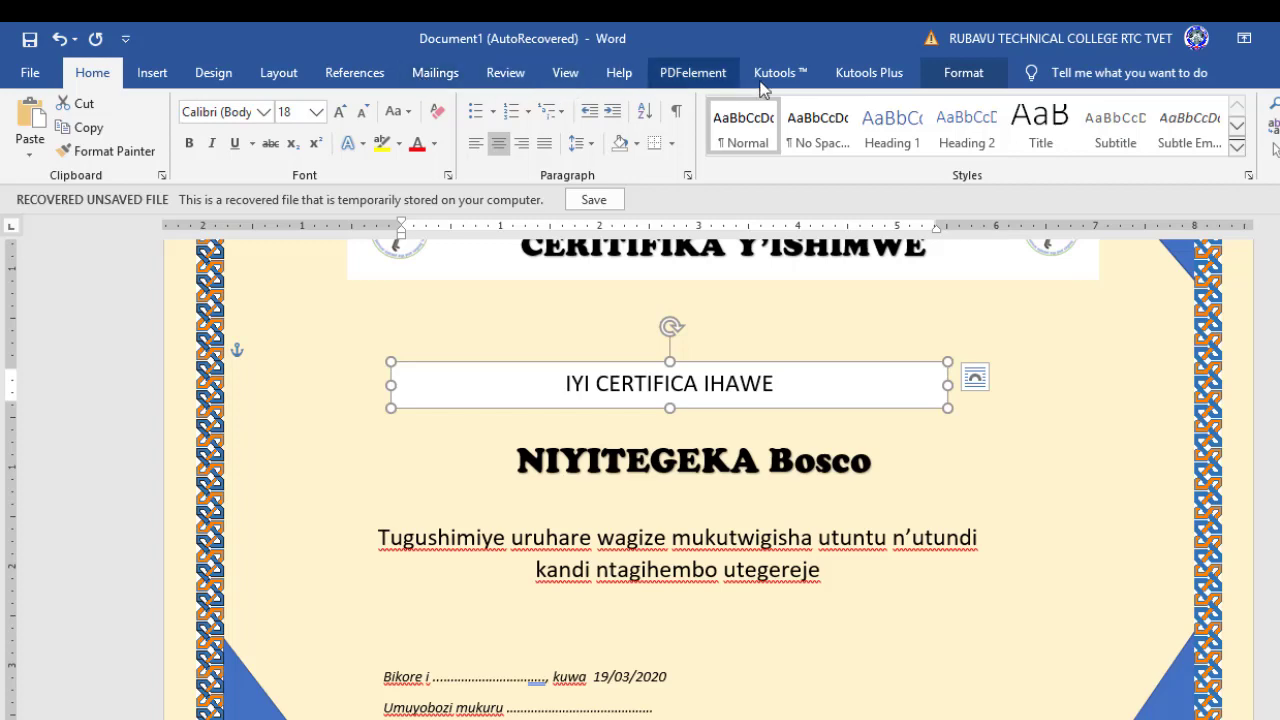
pyautogui.click(964, 80)
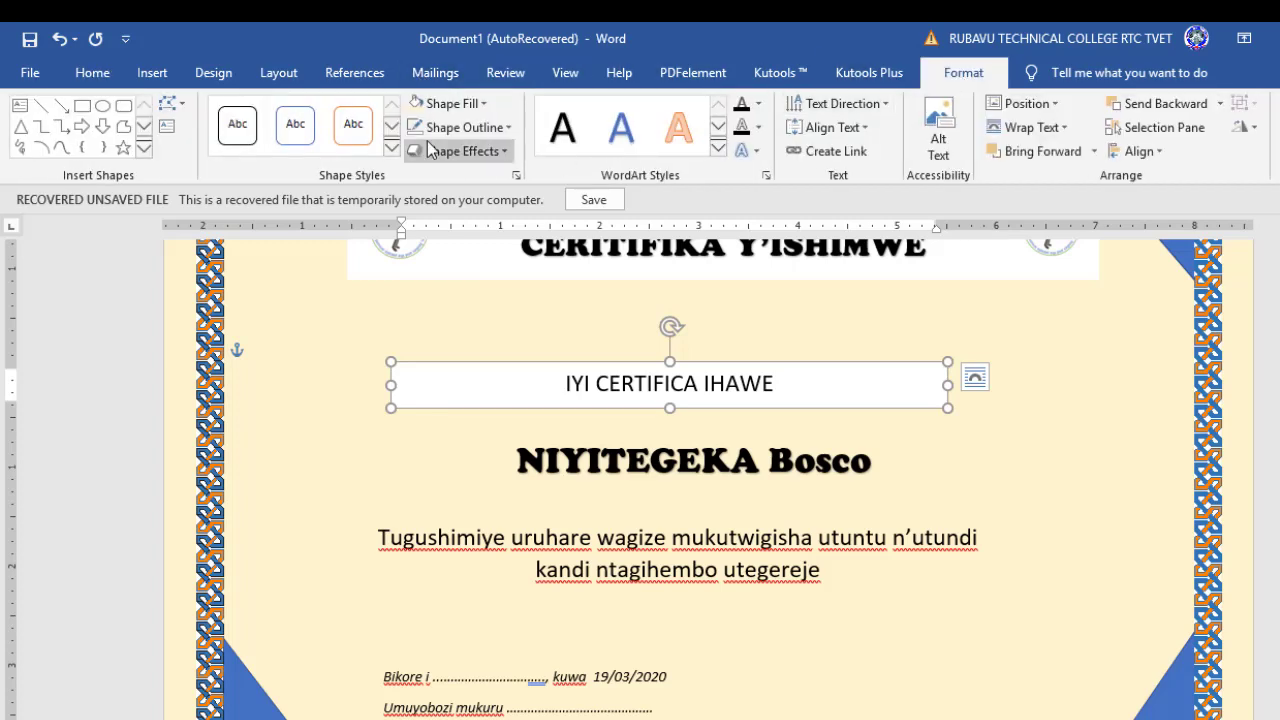
pyautogui.click(484, 104)
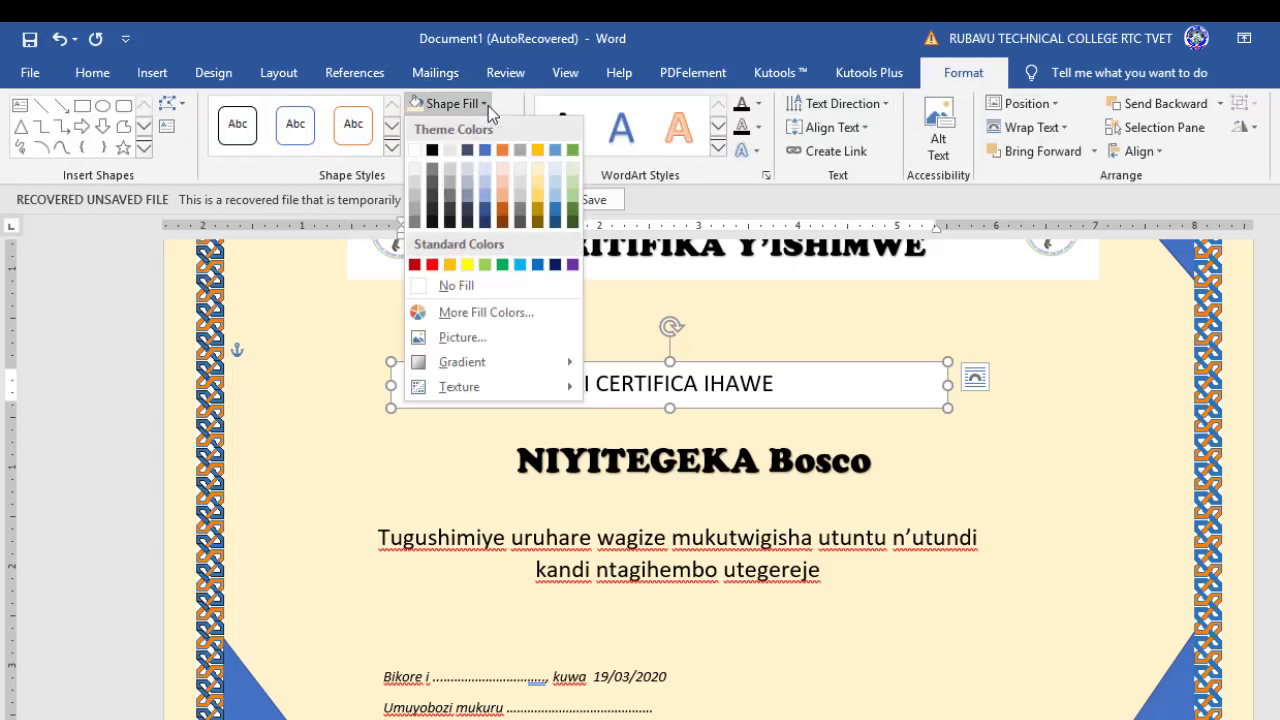
pyautogui.click(535, 167)
pyautogui.scroll(2, 805, 430)
pyautogui.scroll(2, 800, 410)
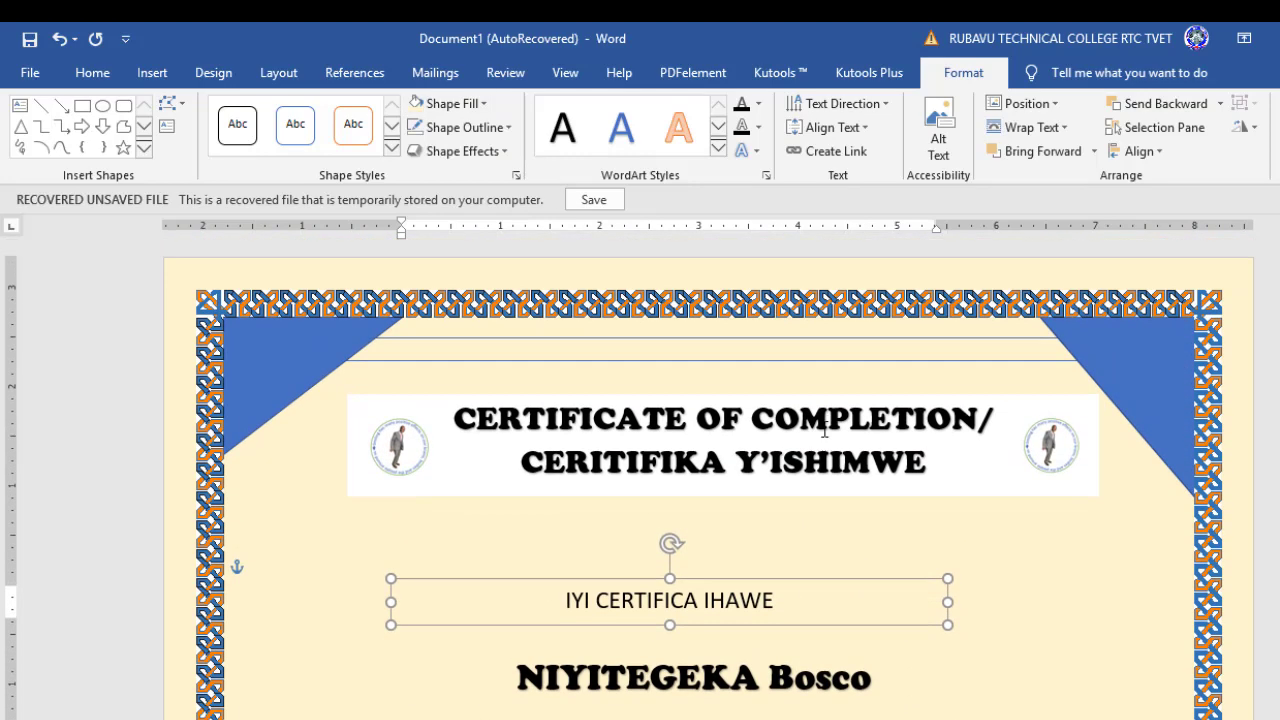
pyautogui.click(797, 395)
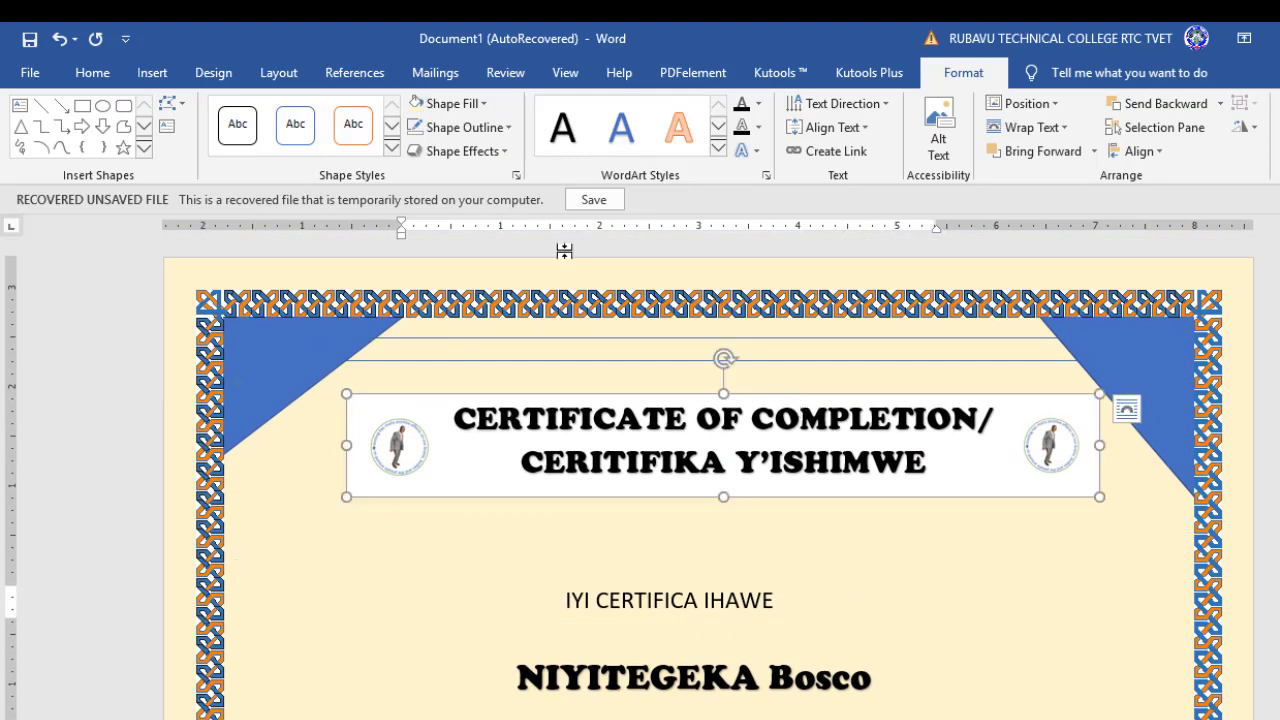
# Cancel the title box's Shape Fill menu so its fill stays unchanged, then return to the body.
pyautogui.click(484, 104)
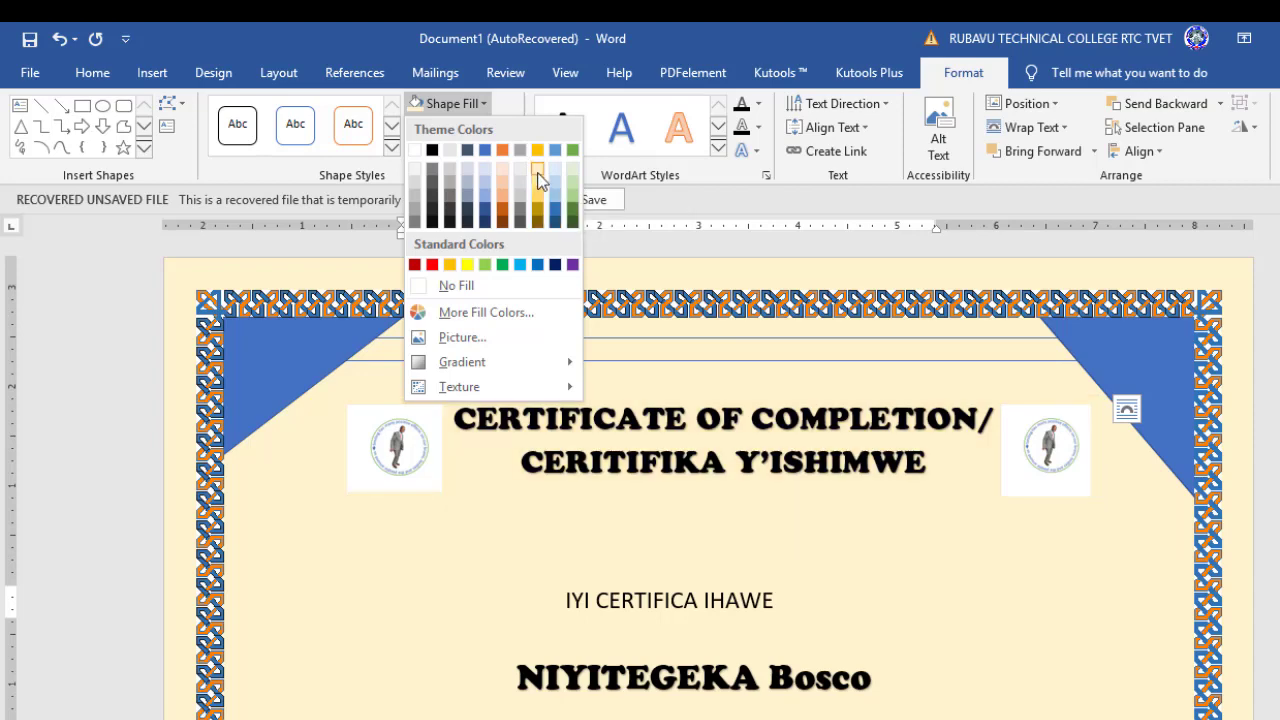
pyautogui.press('Escape')
pyautogui.click(638, 417)
pyautogui.click(1029, 599)
pyautogui.click(783, 356)
pyautogui.write('AKOZI')
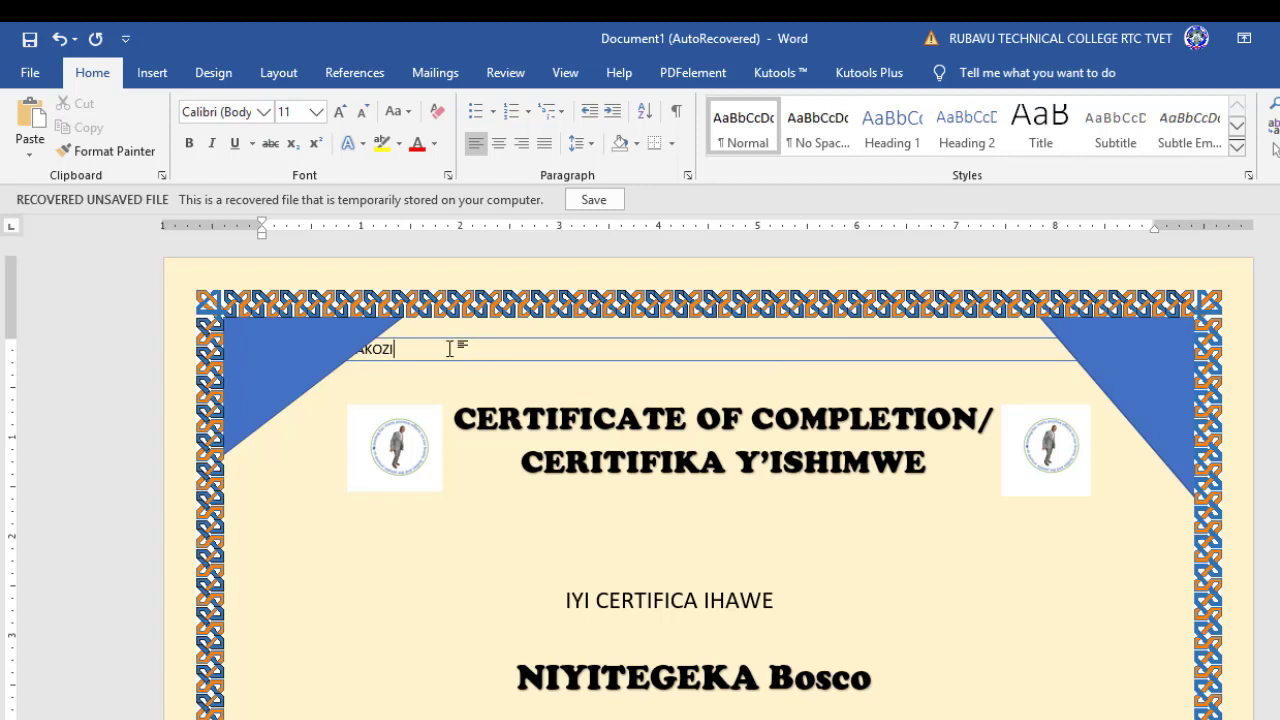
# Centre the IHURIRO RY'ABAKOZI header line and close header editing.
pyautogui.moveTo(462, 347); pyautogui.dragTo(126, 339)
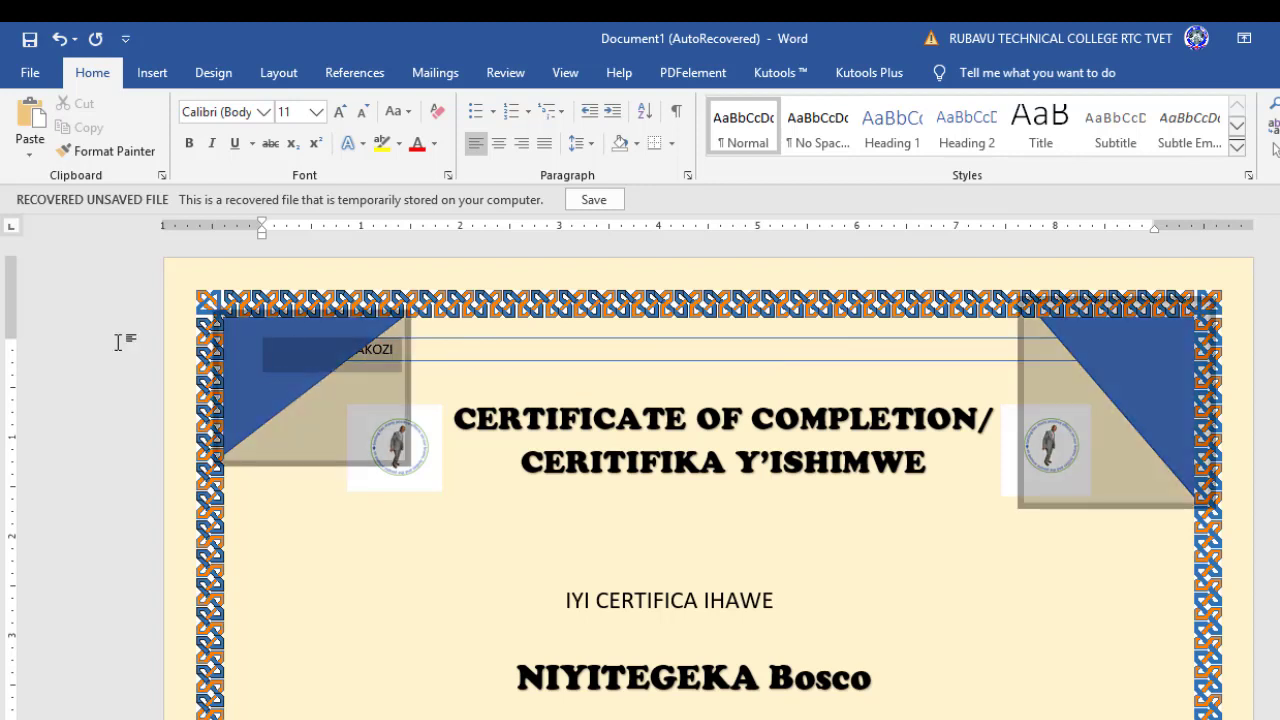
pyautogui.click(468, 347)
pyautogui.moveTo(445, 358); pyautogui.dragTo(262, 345)
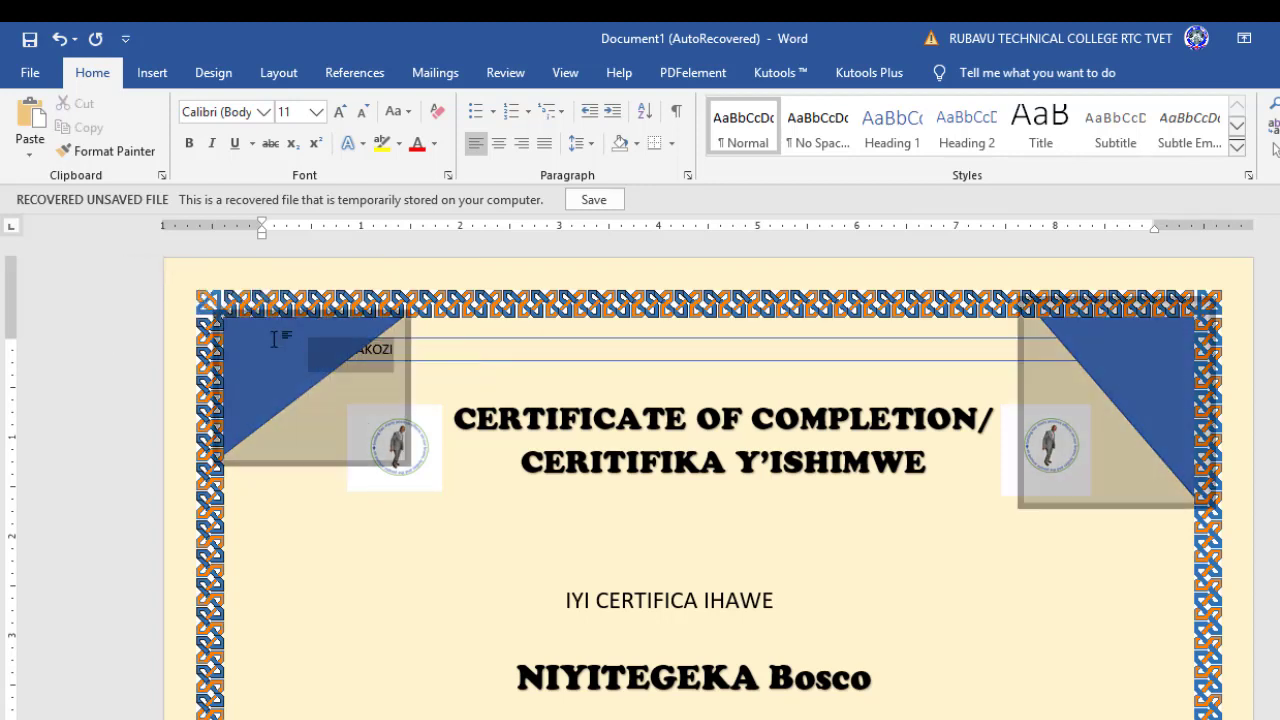
pyautogui.click(497, 148)
pyautogui.doubleClick(975, 553)
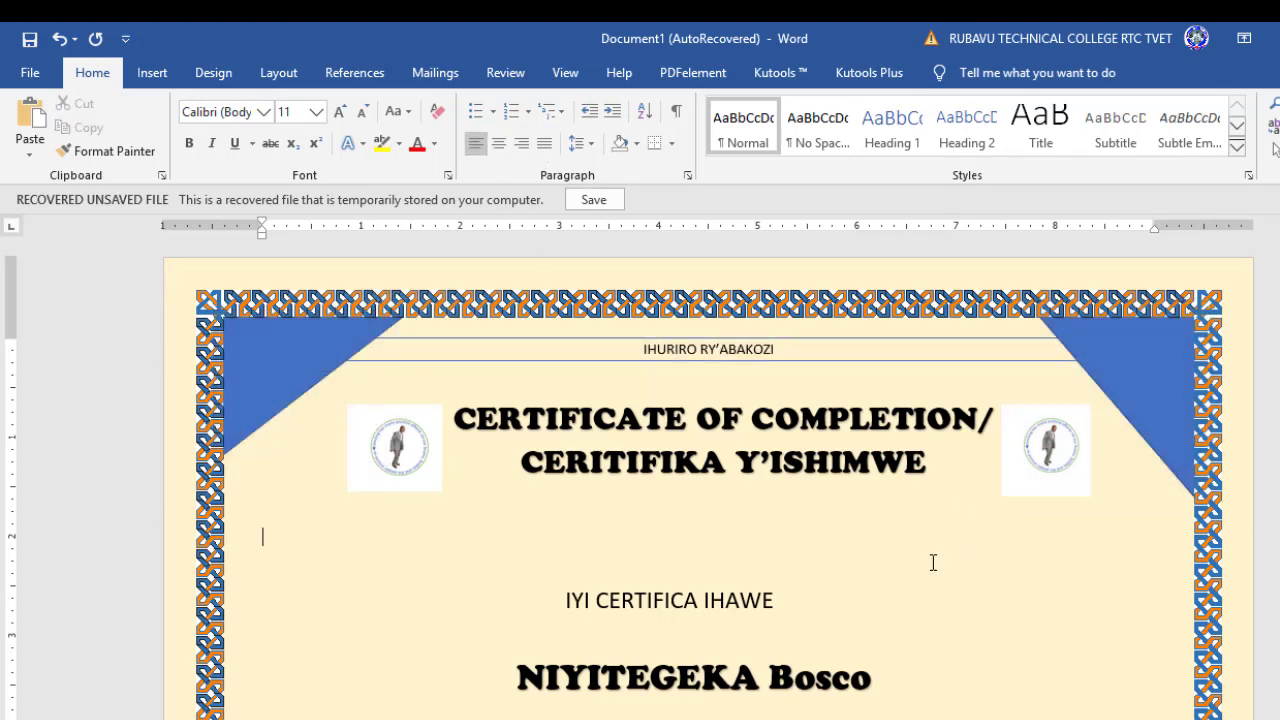
pyautogui.scroll(-2, 960, 555)
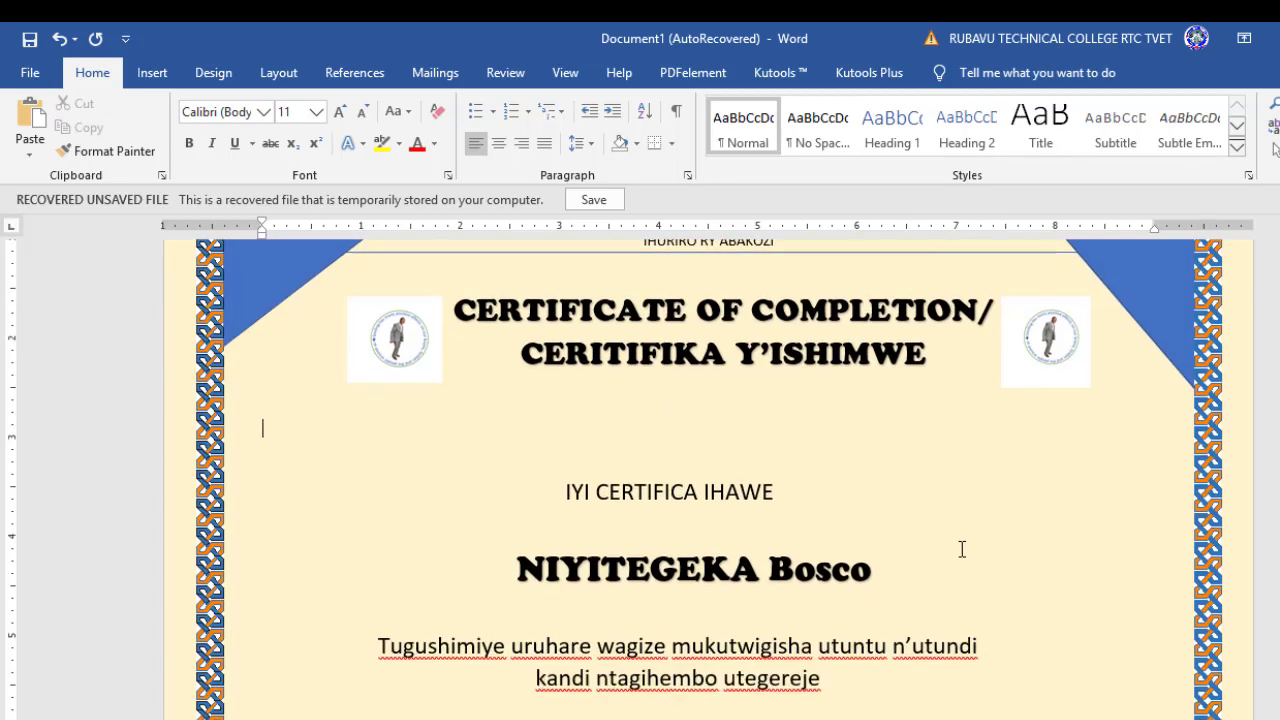
pyautogui.scroll(-3, 957, 530)
pyautogui.scroll(-1, 955, 520)
pyautogui.scroll(4, 957, 517)
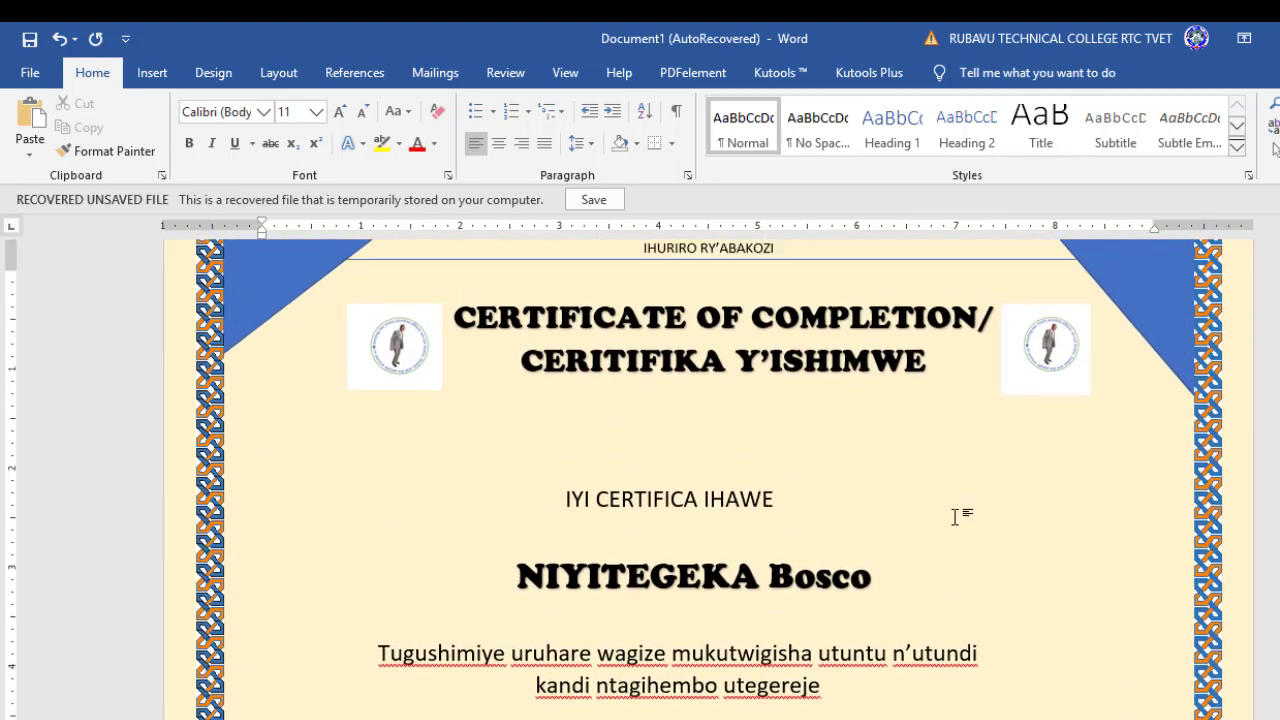
pyautogui.scroll(2, 955, 517)
pyautogui.keyDown('ctrl'); pyautogui.scroll(-4, 1125, 510); pyautogui.keyUp('ctrl')
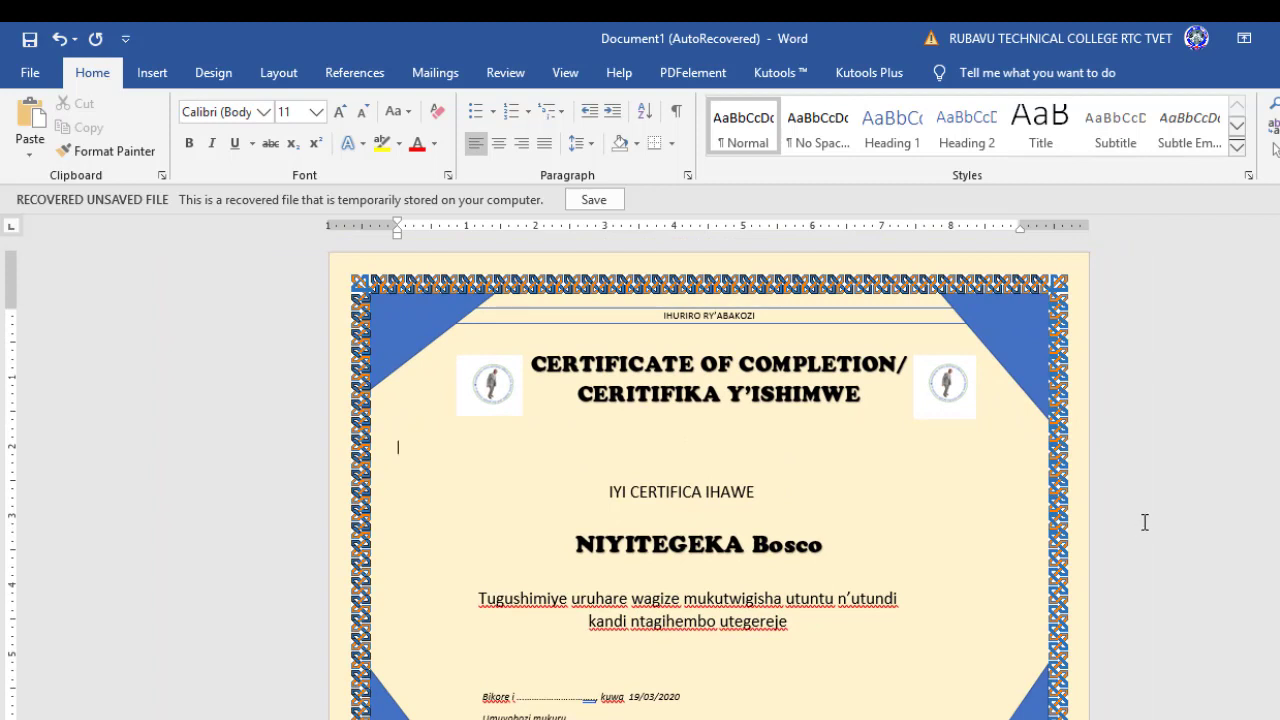
# Nudge the IYI CERTIFICA IHAWE box right, enlarge its text to 24 pt, and widen it leftward.
pyautogui.click(706, 503)
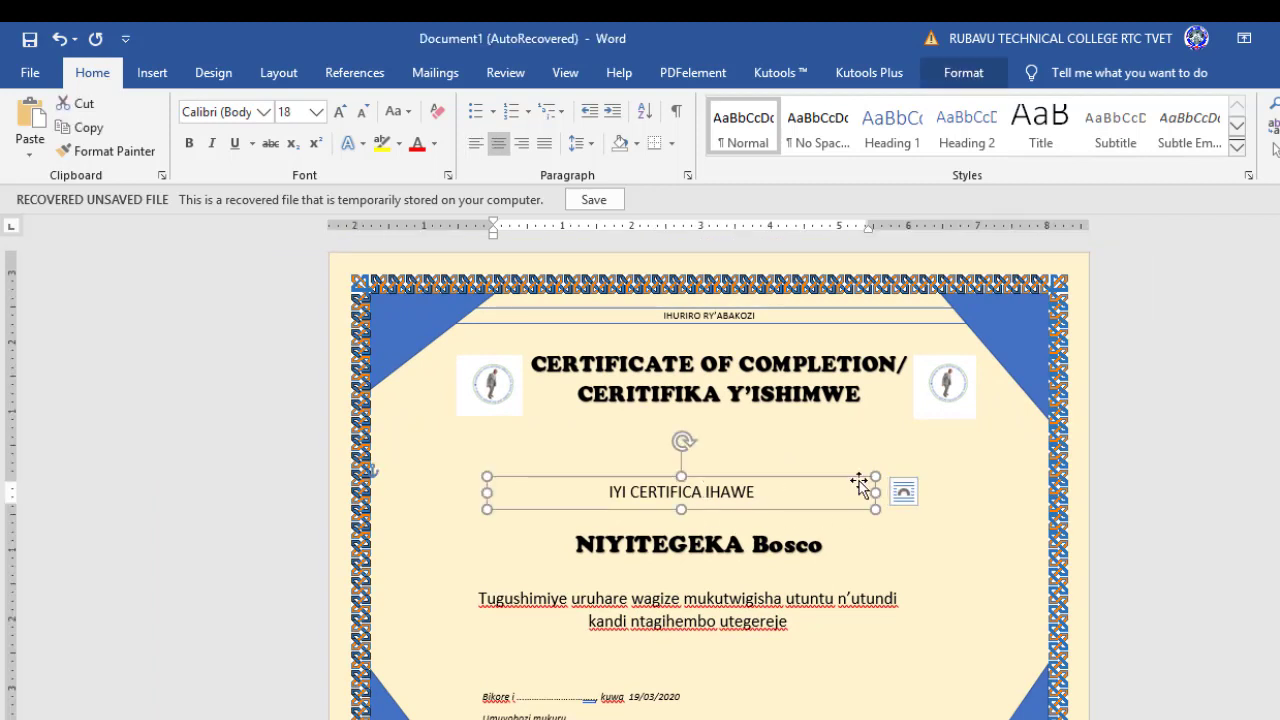
pyautogui.moveTo(853, 480); pyautogui.dragTo(906, 472)
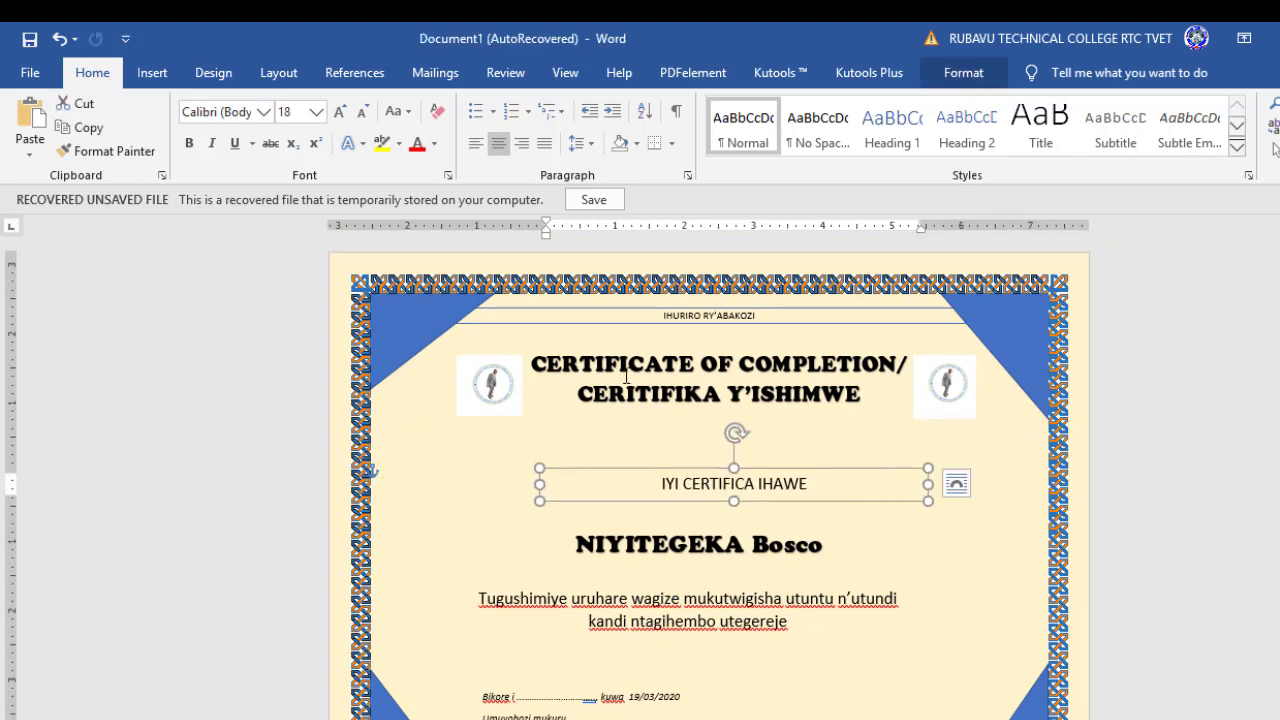
pyautogui.click(340, 111)
pyautogui.click(340, 111)
pyautogui.click(340, 111)
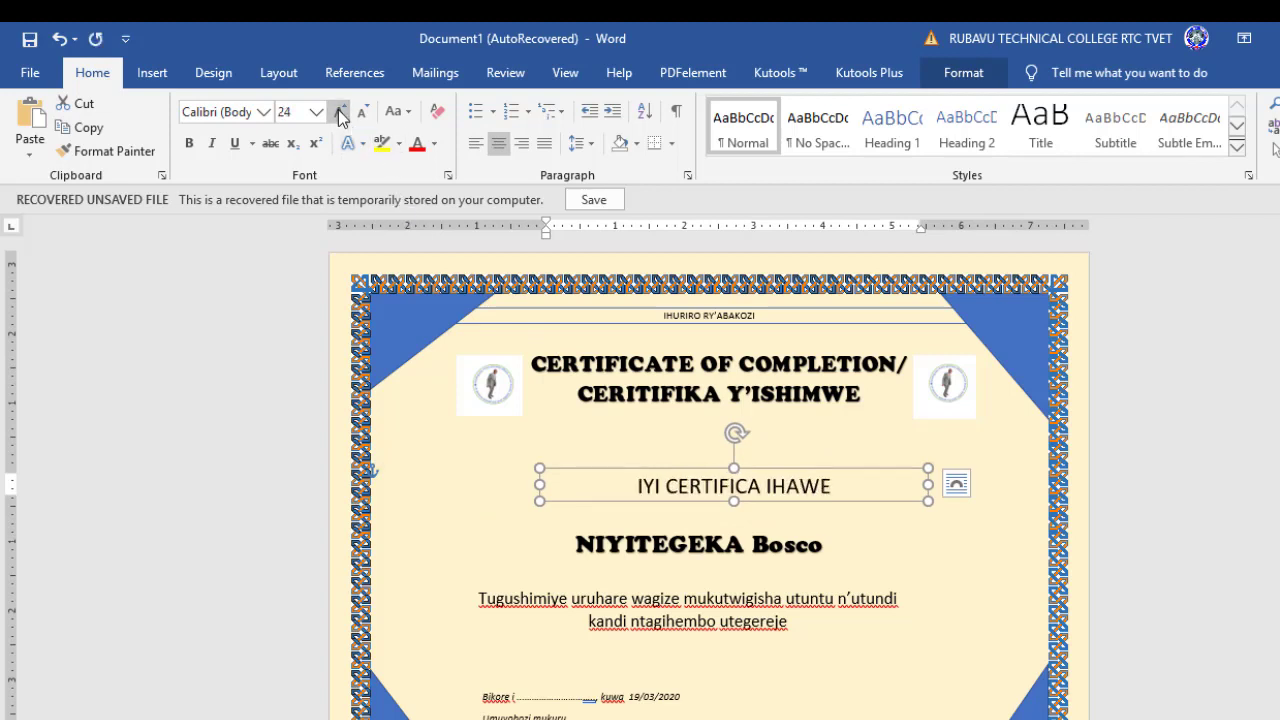
pyautogui.moveTo(540, 488); pyautogui.dragTo(511, 483)
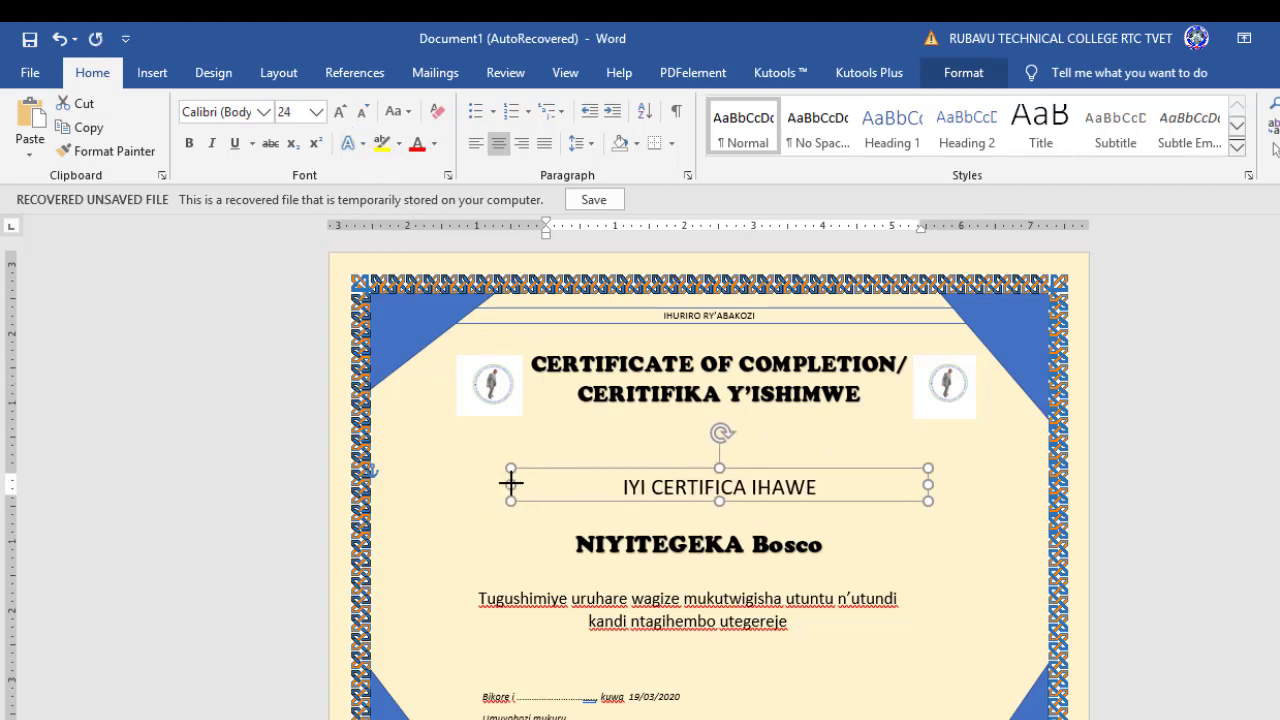
# Change the IYI CERTIFICA IHAWE text font to Cambria Math.
pyautogui.click(263, 112)
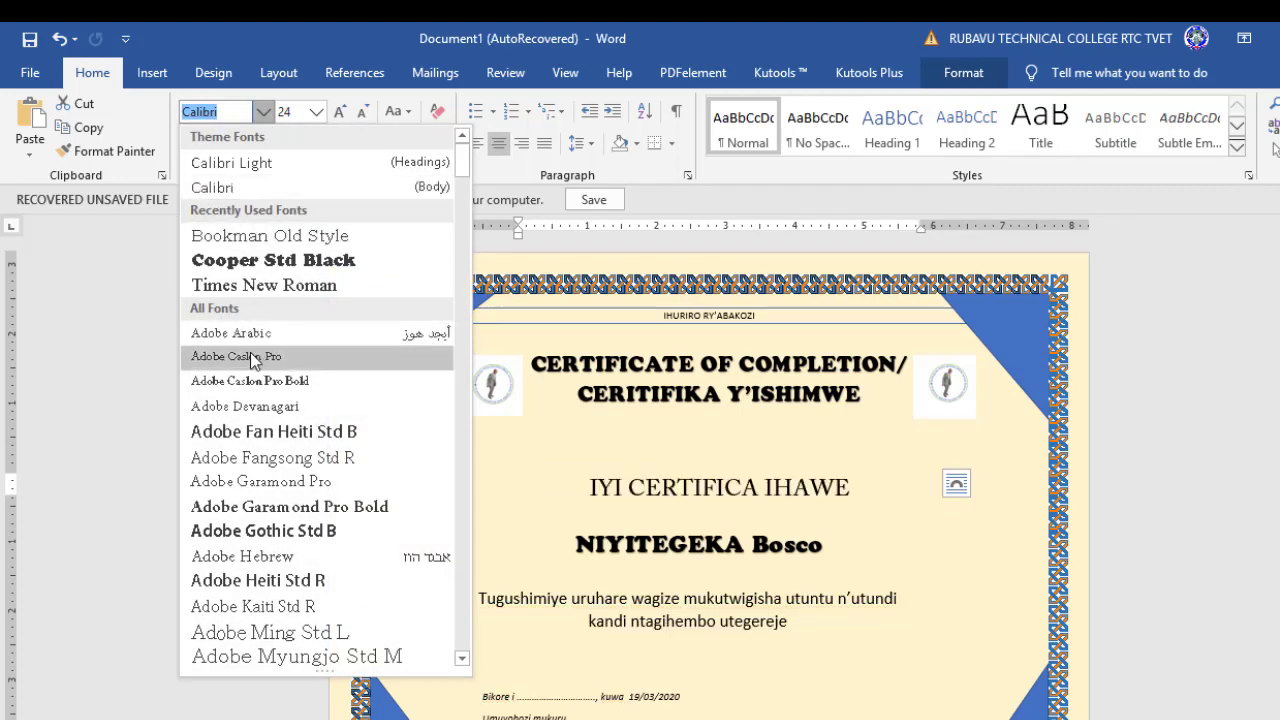
pyautogui.scroll(-2, 264, 550)
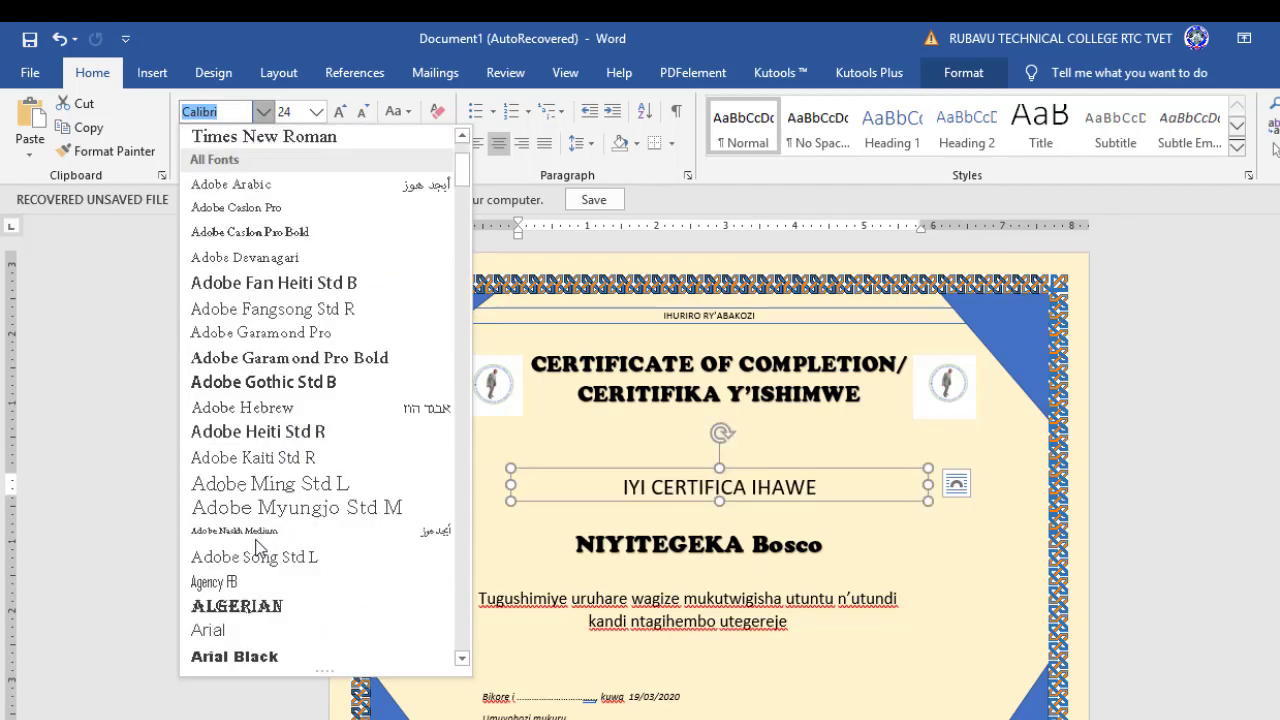
pyautogui.scroll(-3, 254, 556)
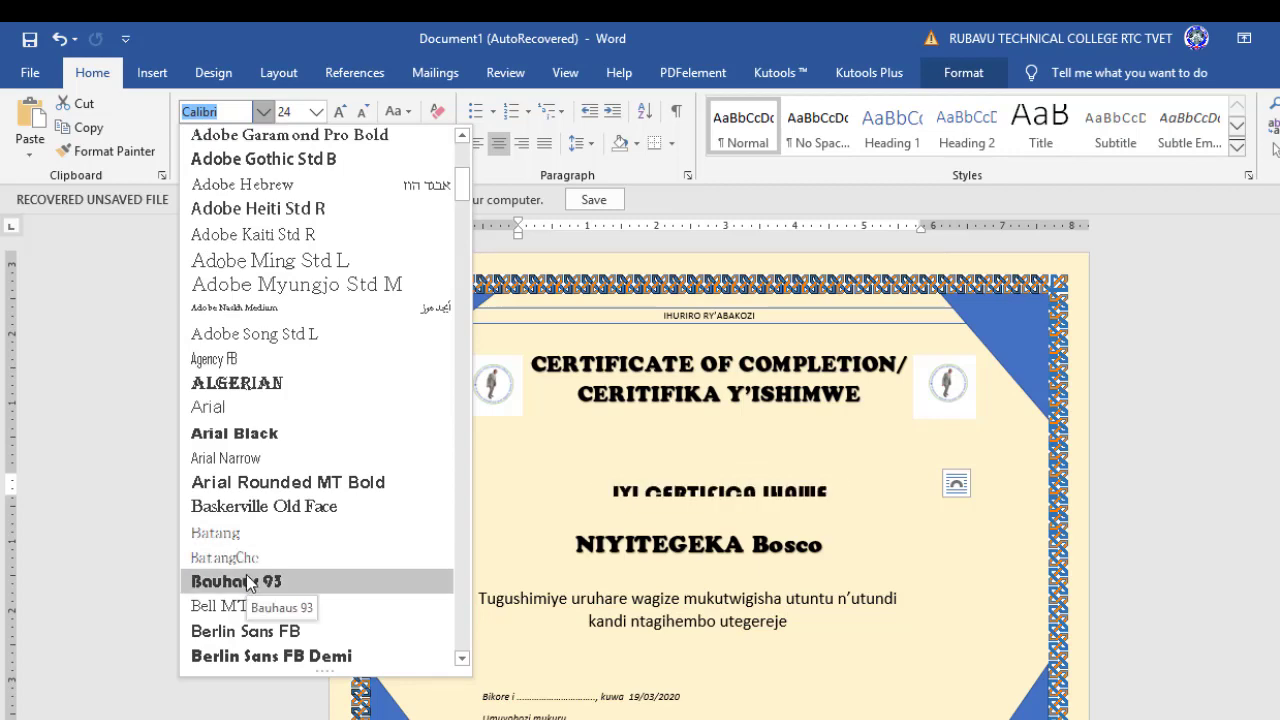
pyautogui.scroll(-3, 246, 582)
pyautogui.scroll(-3, 271, 537)
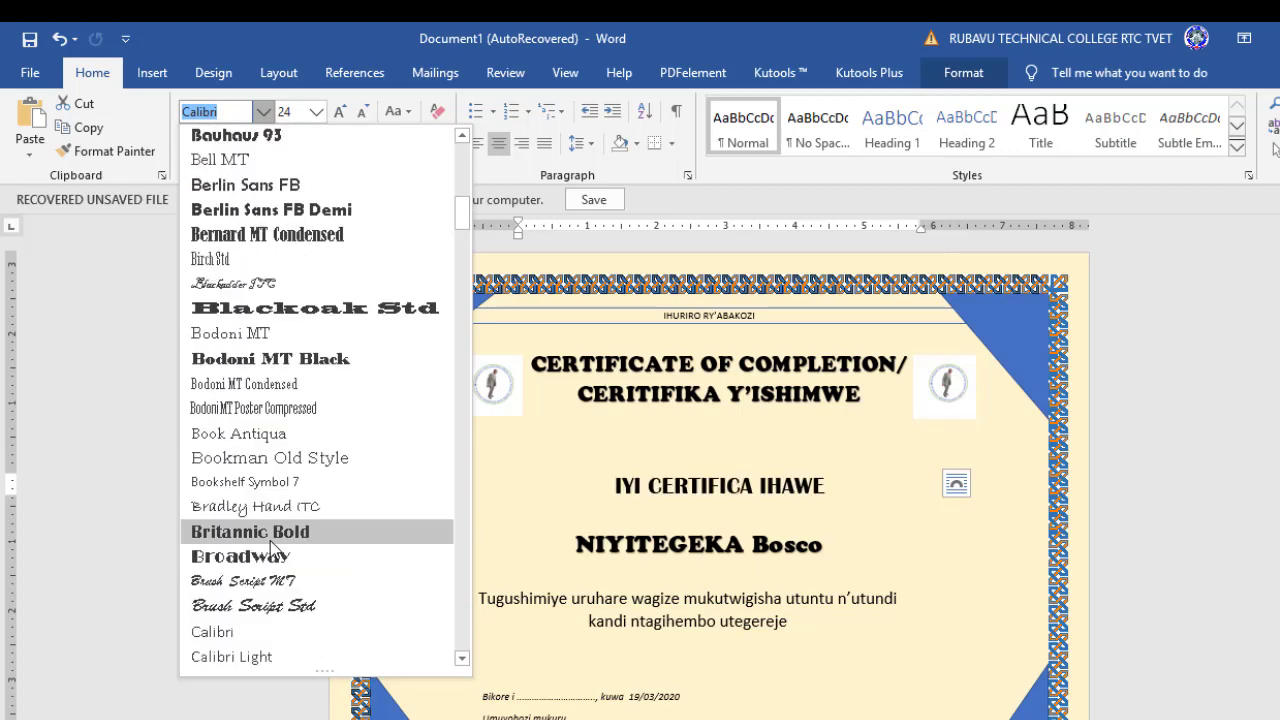
pyautogui.scroll(-1, 270, 535)
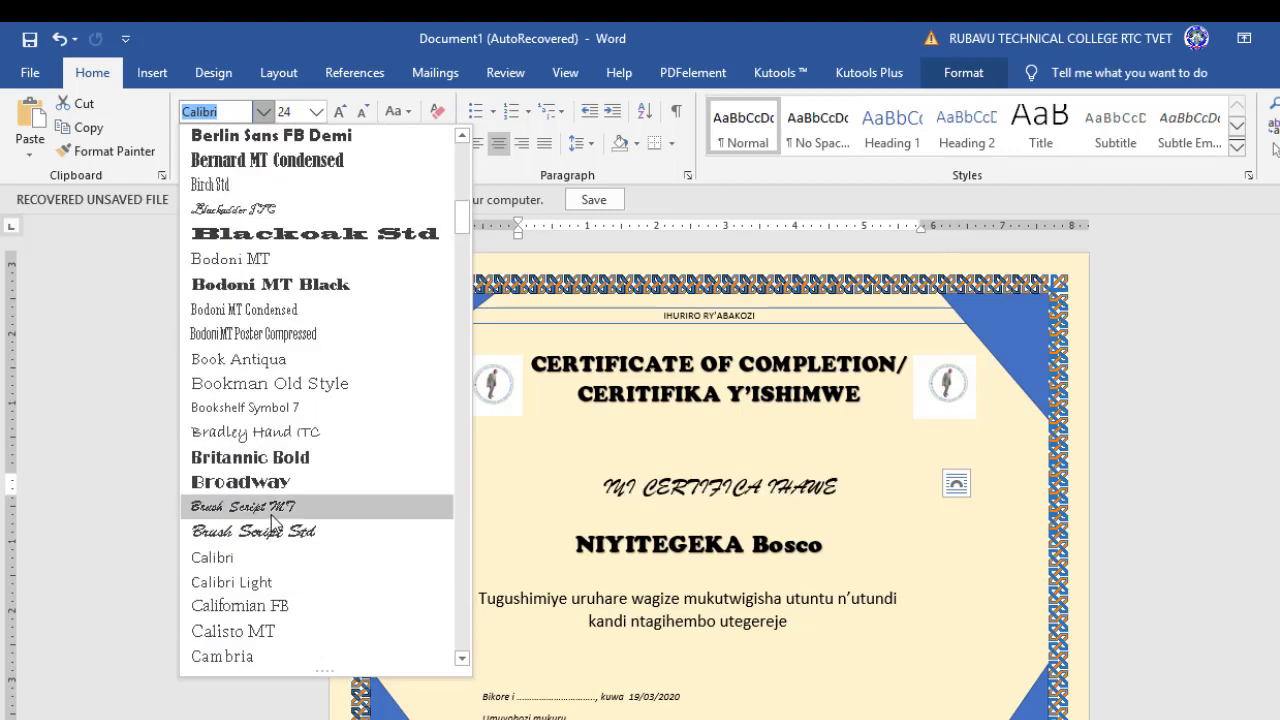
pyautogui.scroll(-2, 271, 517)
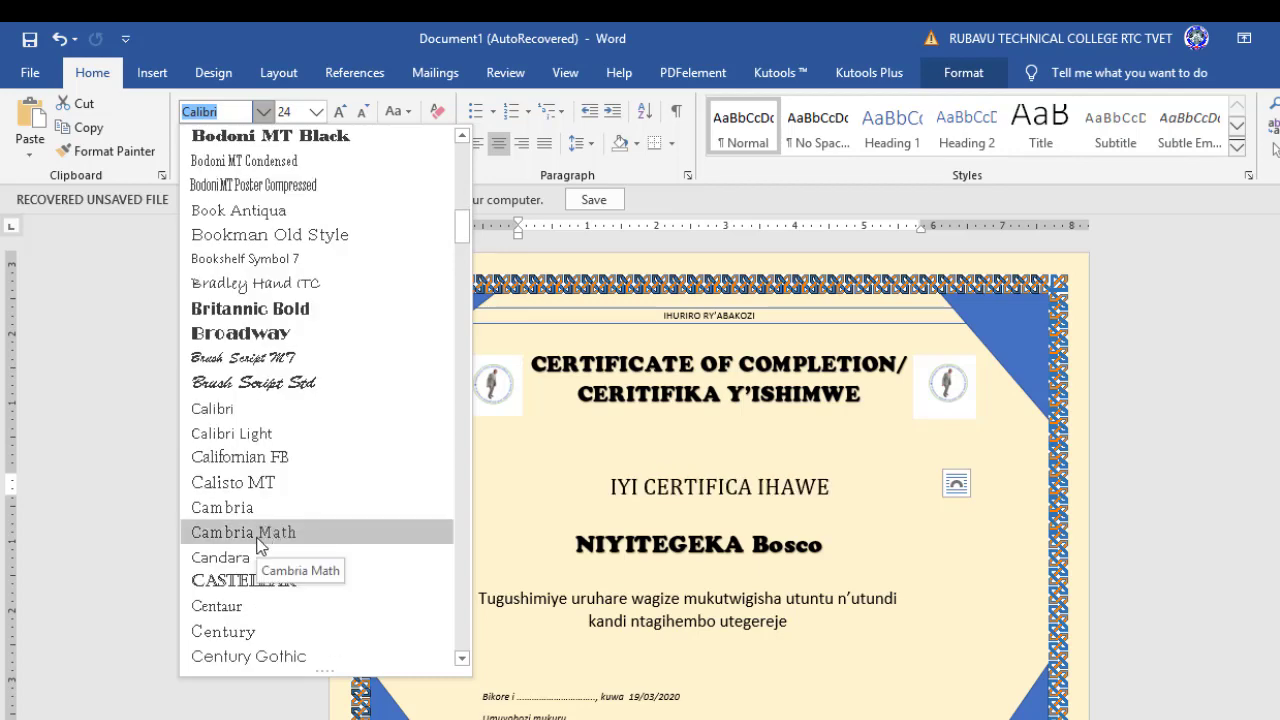
pyautogui.click(258, 545)
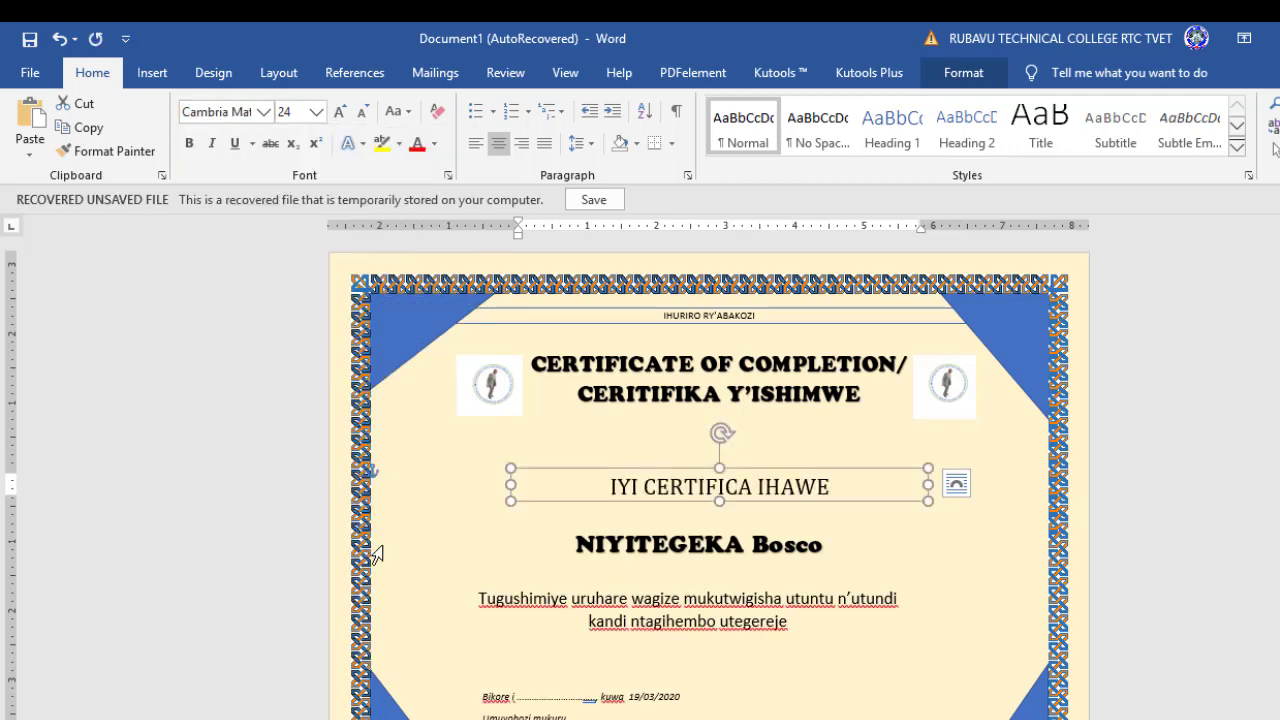
pyautogui.click(1183, 563)
pyautogui.scroll(-1, 1178, 563)
pyautogui.scroll(2, 1179, 564)
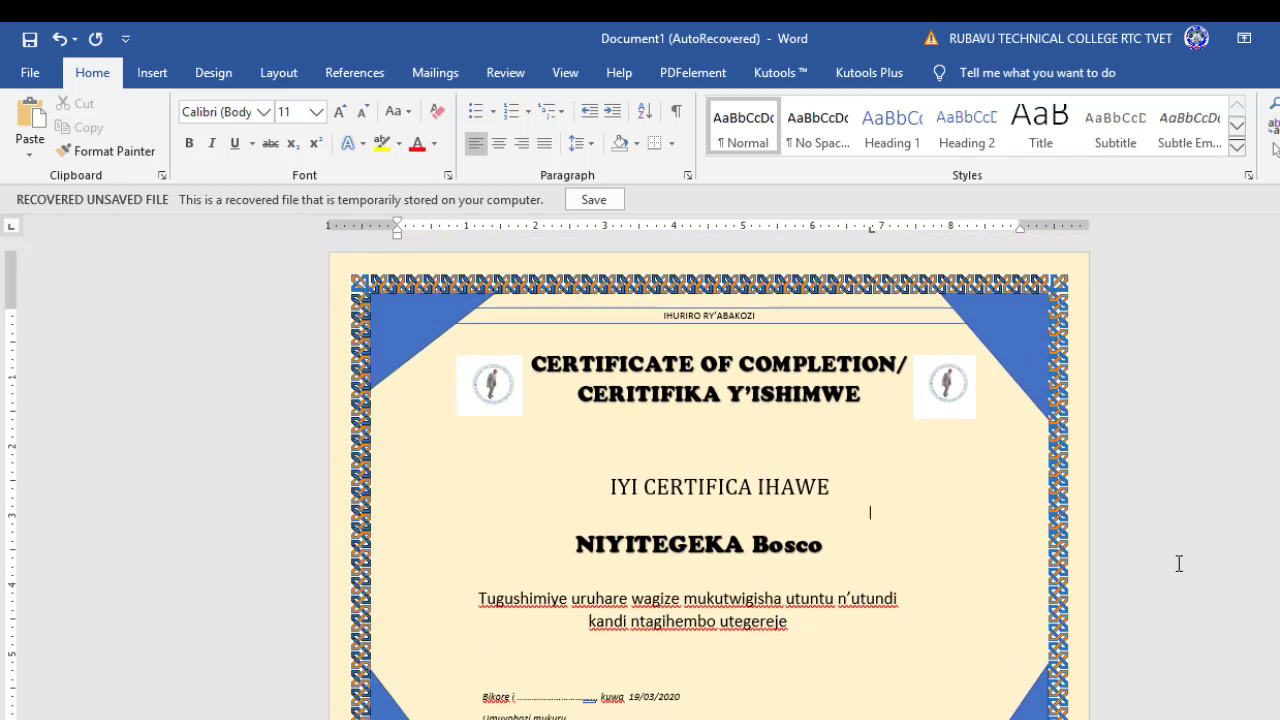
# Zoom out from 70% to 50% so the whole certificate page is visible.
pyautogui.click(424, 290)
pyautogui.hotkey('ctrl', 'e')
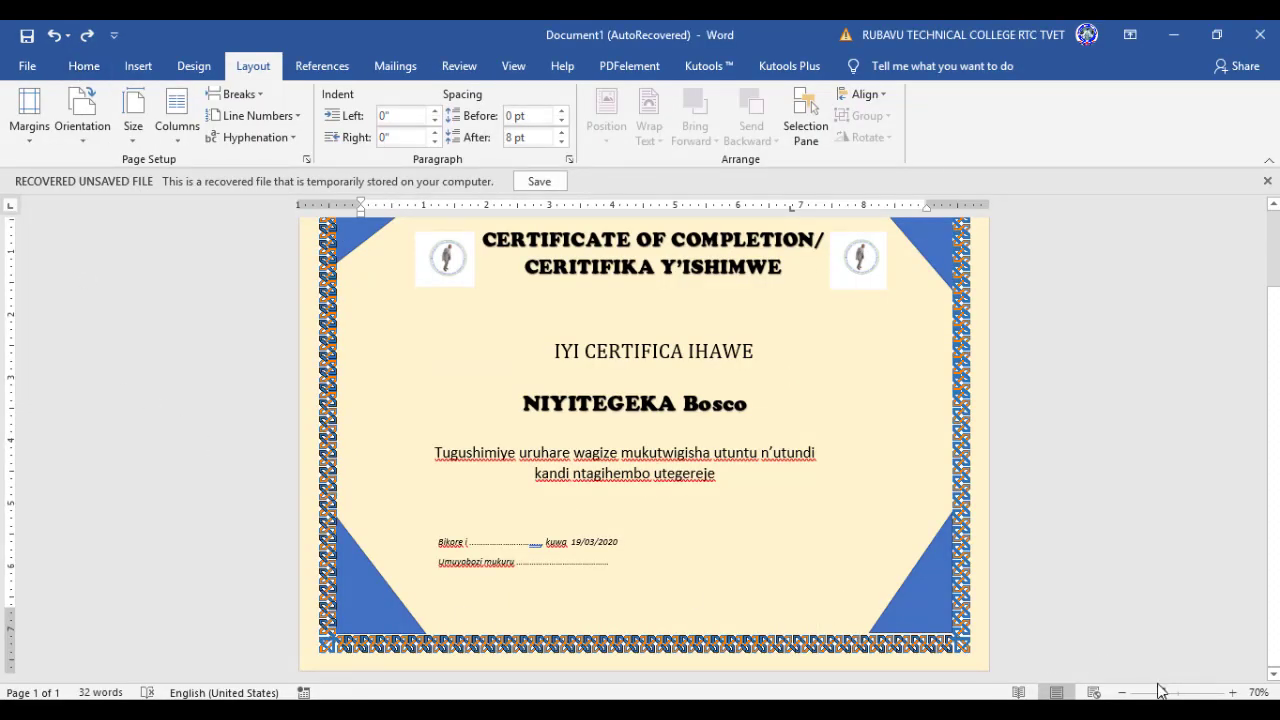
pyautogui.click(1122, 692)
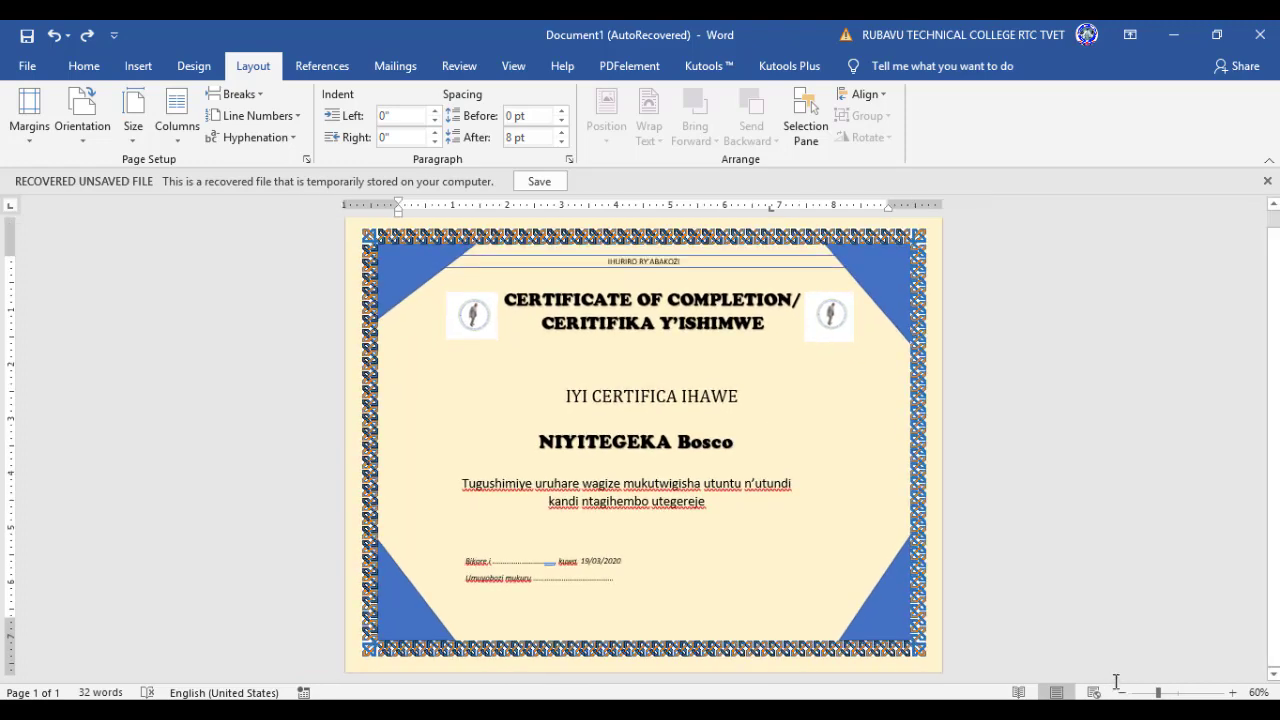
pyautogui.click(1121, 692)
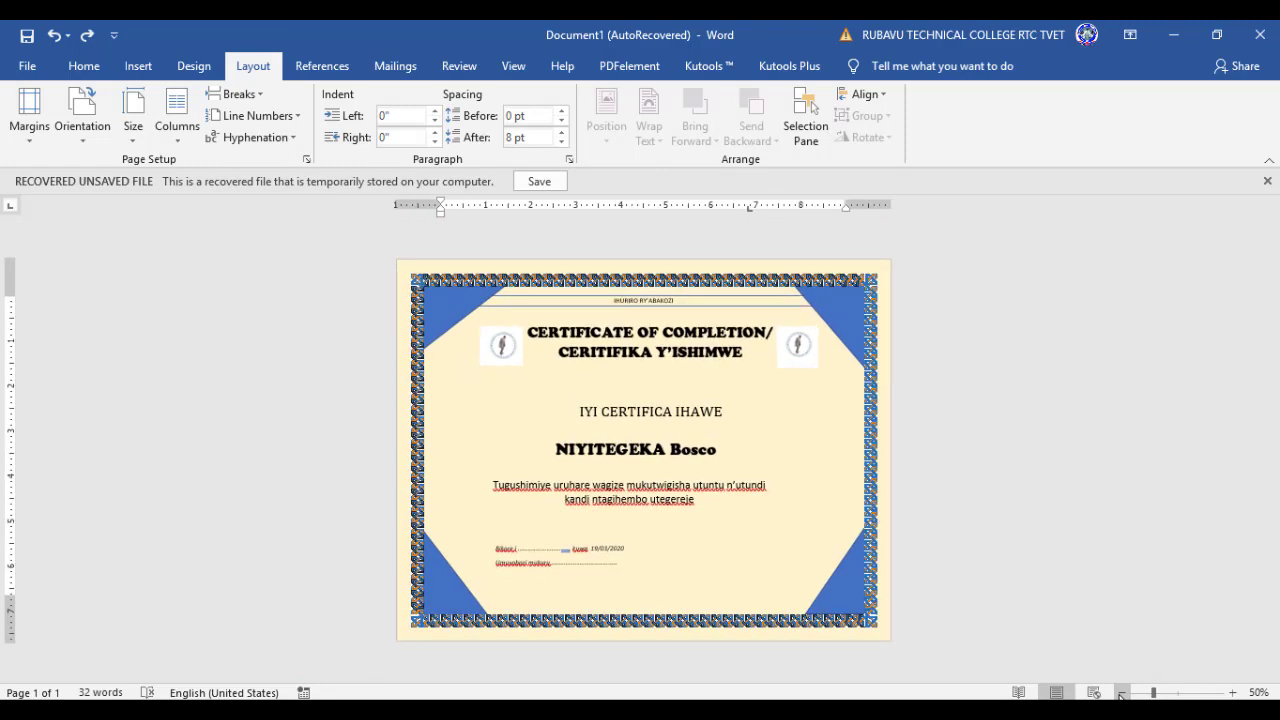
# Save the certificate as PDF 'IHURIRO RY' at minimum size, opening it after publishing.
pyautogui.click(27, 66)
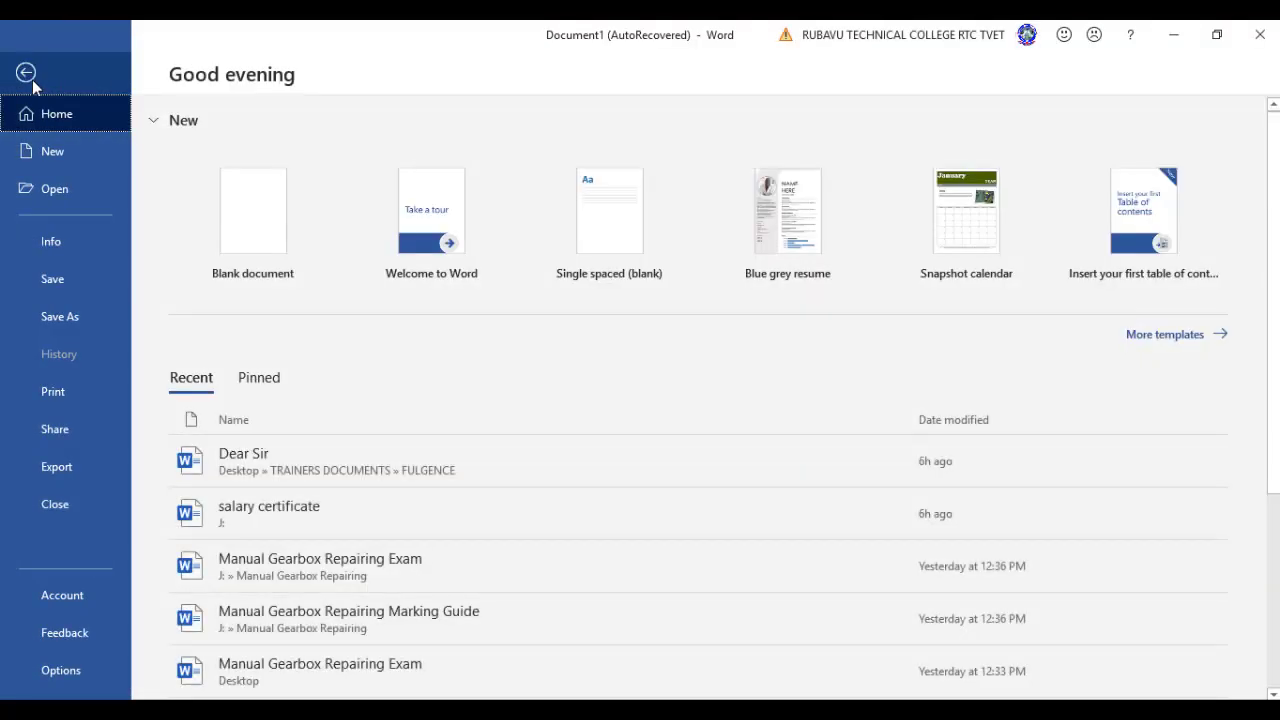
pyautogui.click(70, 279)
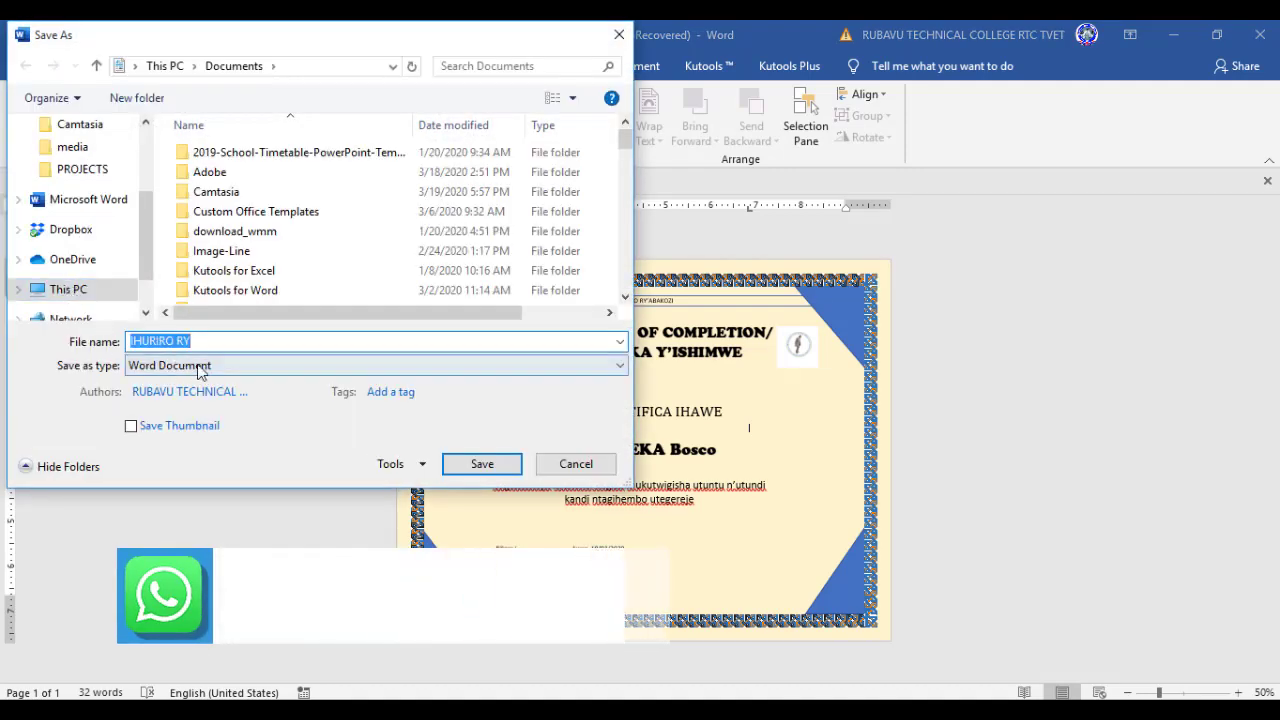
pyautogui.click(207, 365)
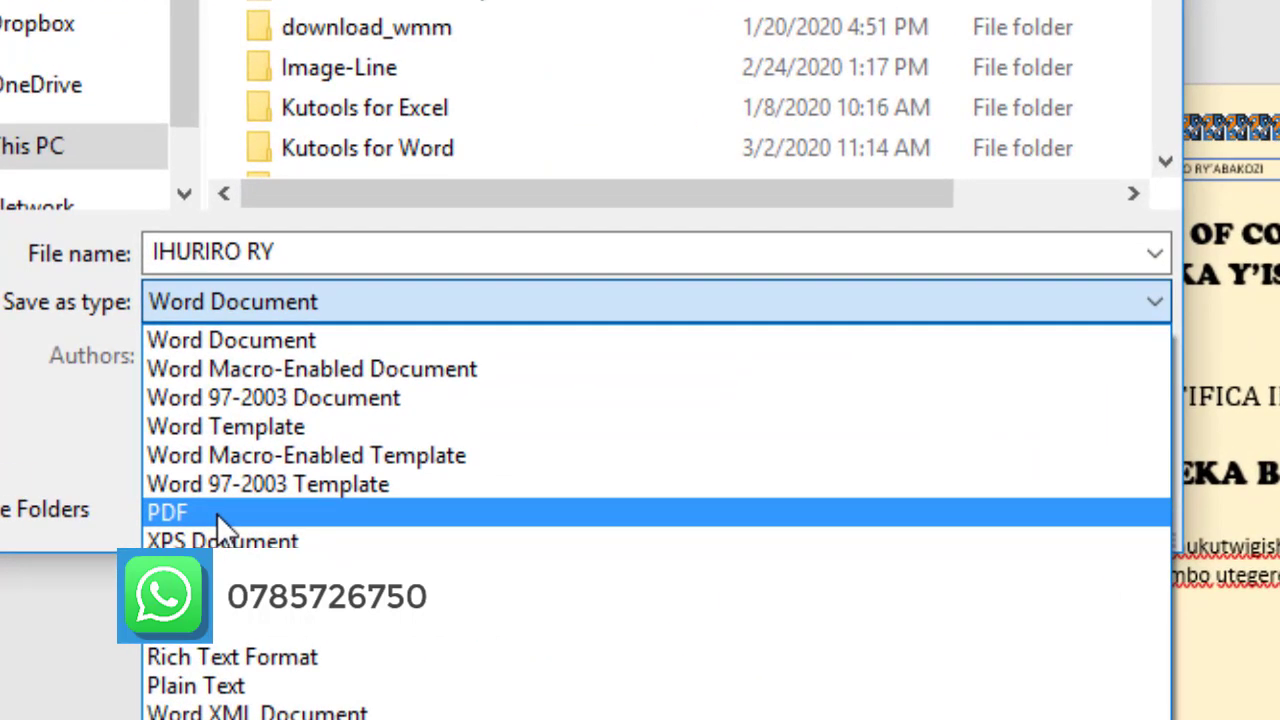
pyautogui.click(222, 513)
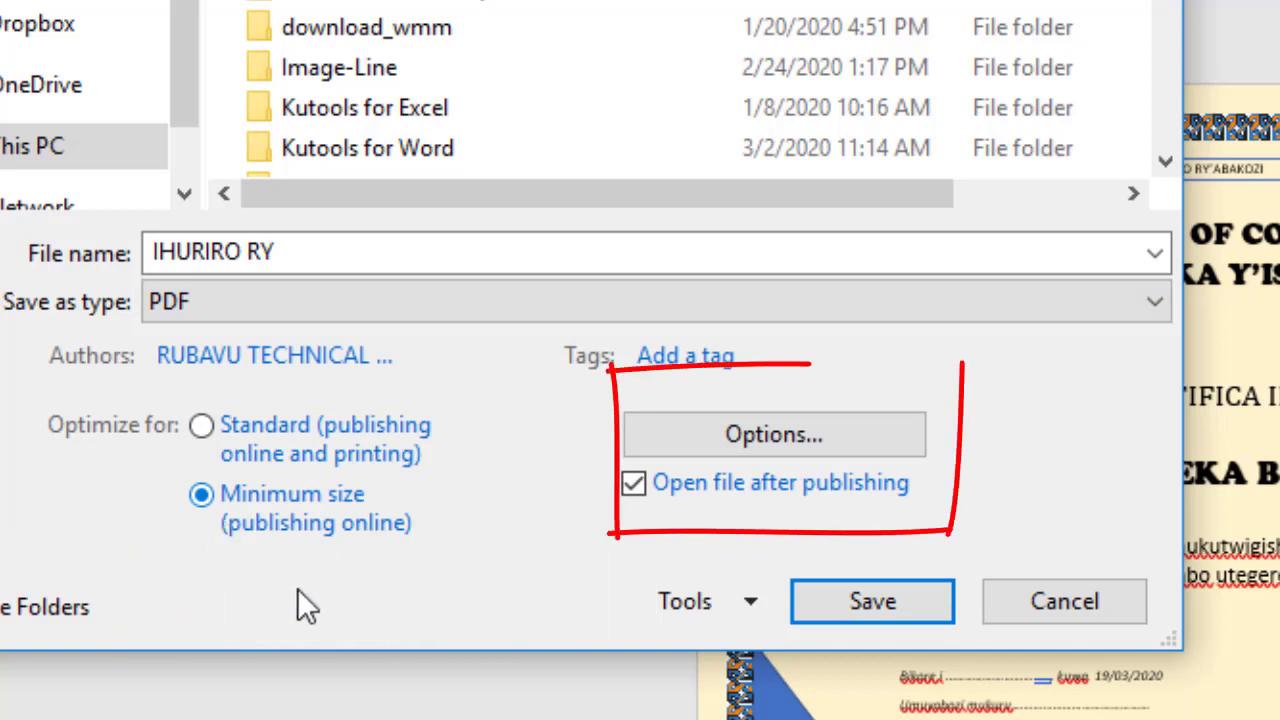
pyautogui.click(866, 590)
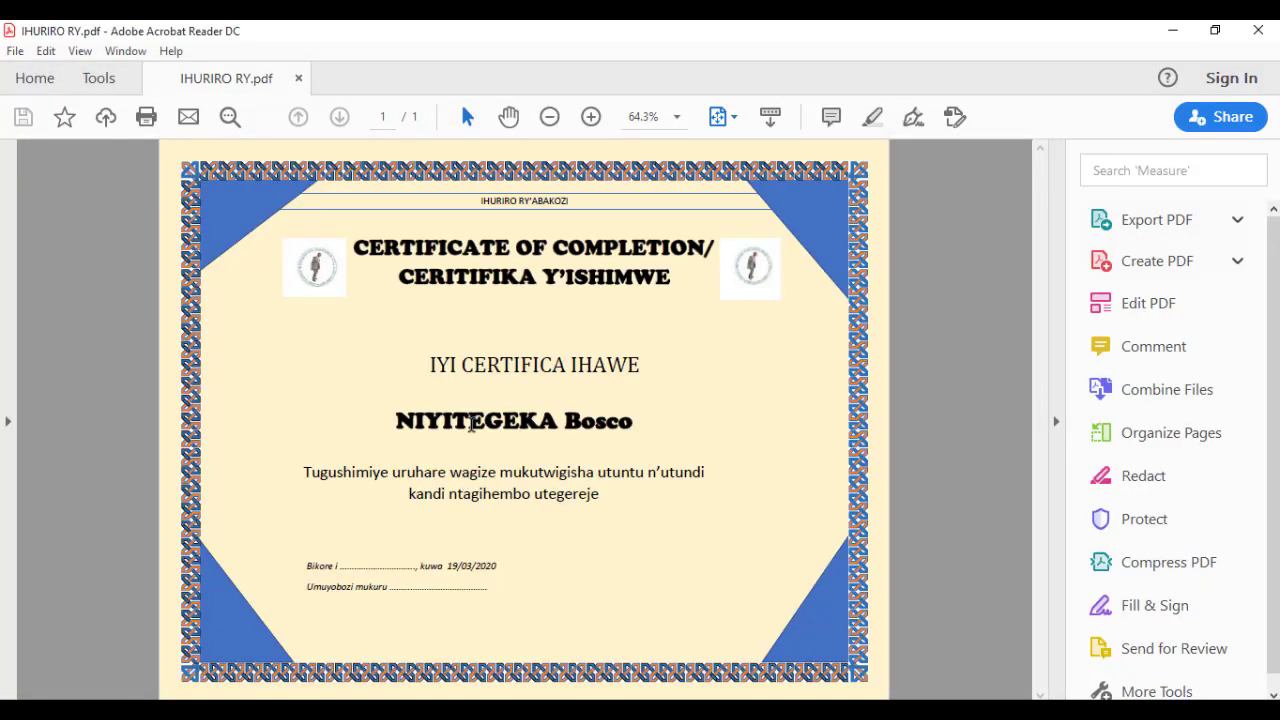
# Zoom the PDF out to 50% to view the whole page, then close Acrobat Reader.
pyautogui.click(551, 118)
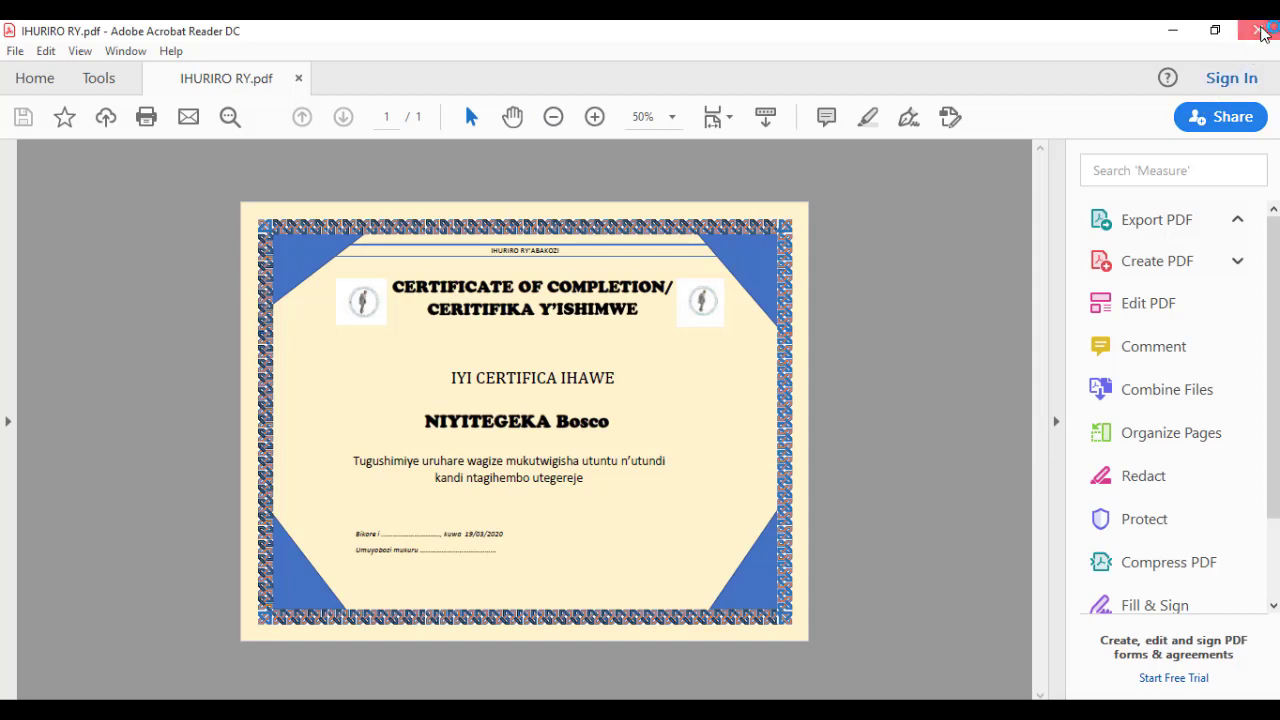
pyautogui.click(1258, 30)
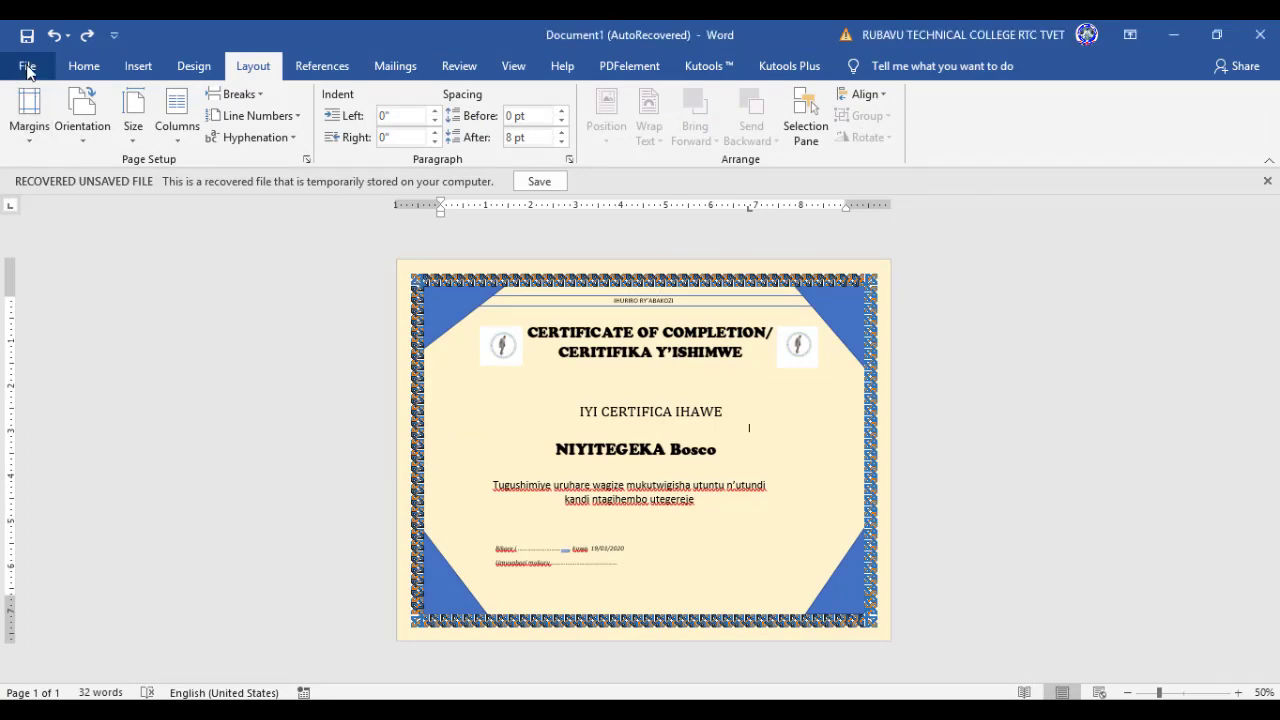
# Open the full Save As dialog and navigate to the Desktop folder.
pyautogui.click(27, 65)
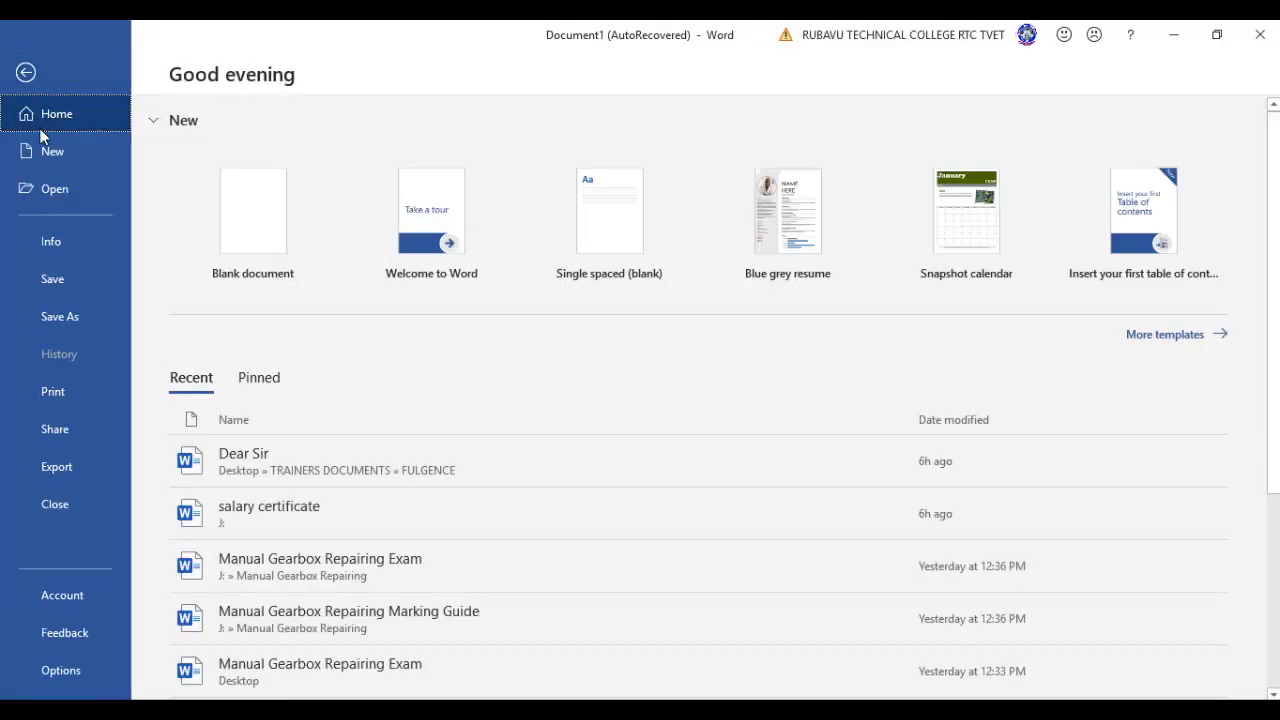
pyautogui.click(79, 323)
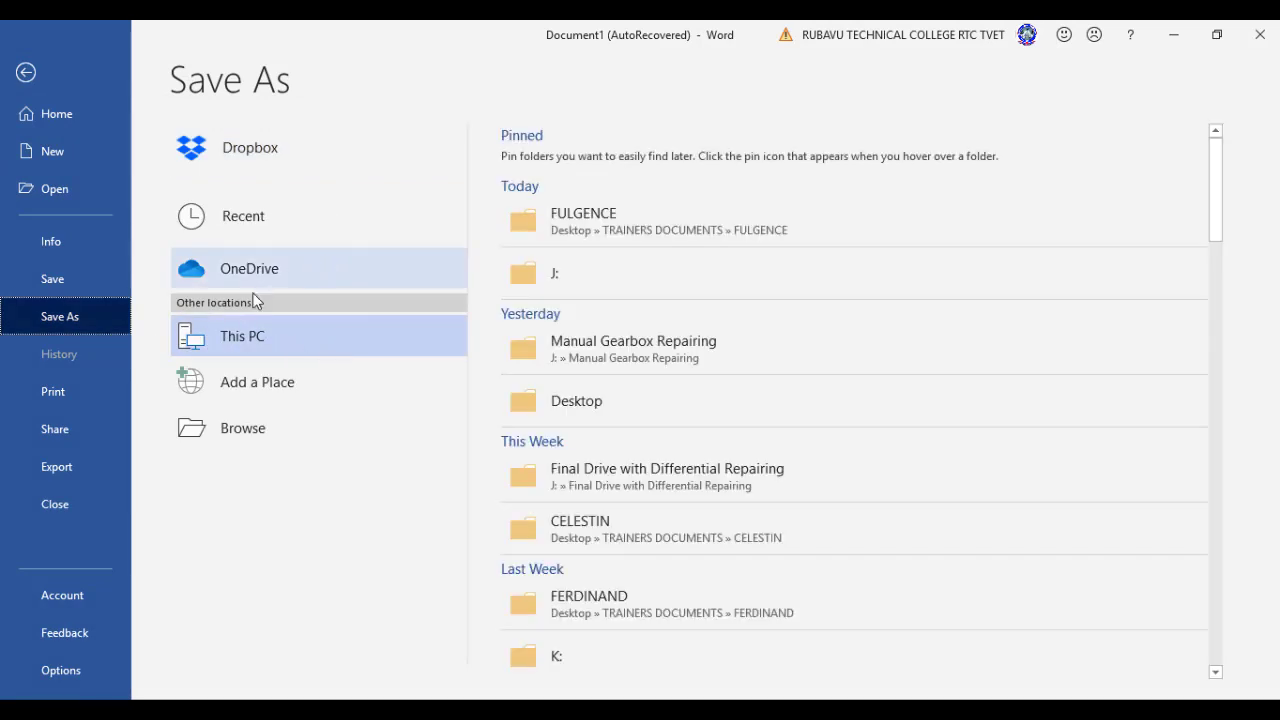
pyautogui.click(296, 410)
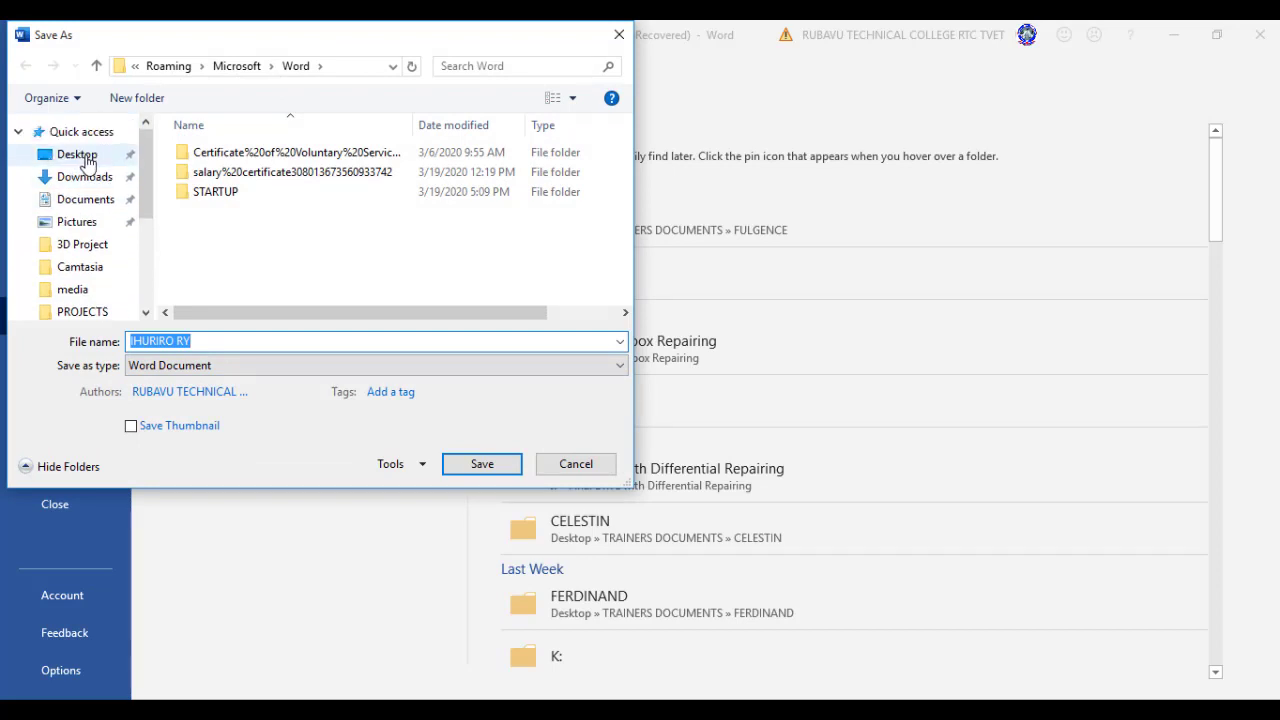
pyautogui.click(88, 158)
# Set Save as type to Word Template and start typing the new file name 'CERTICA B'.
pyautogui.click(253, 367)
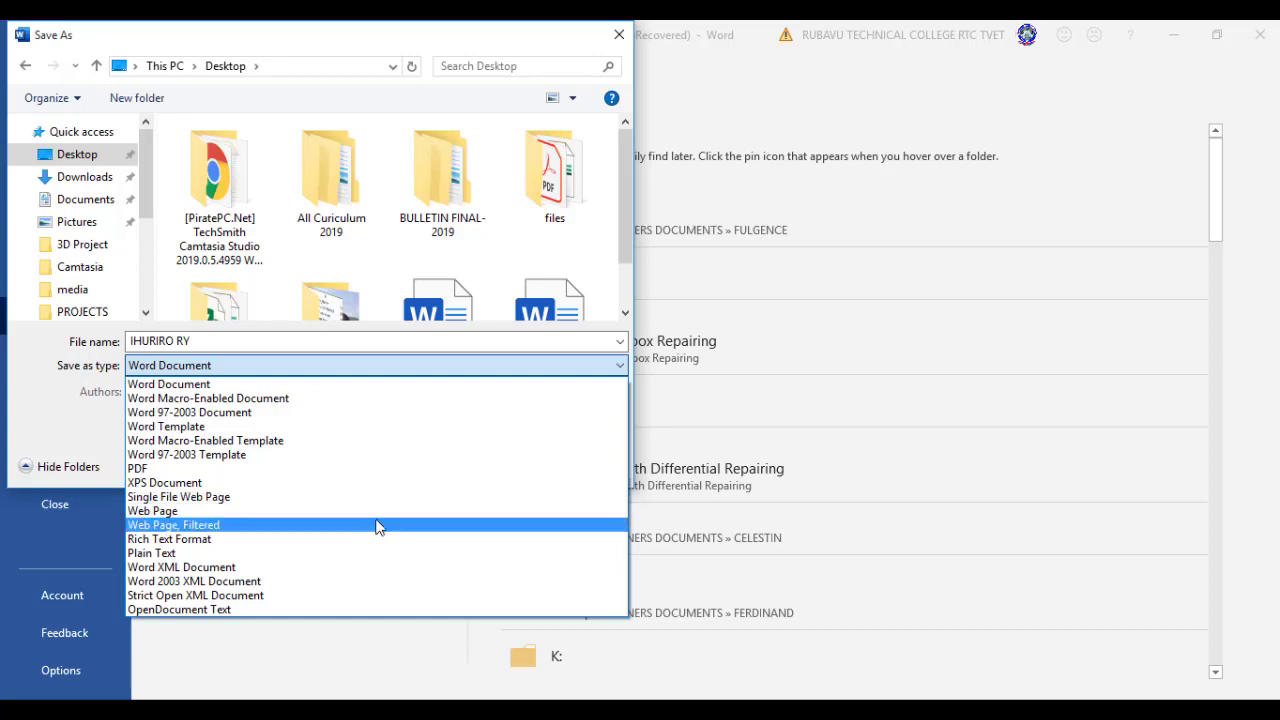
pyautogui.click(372, 427)
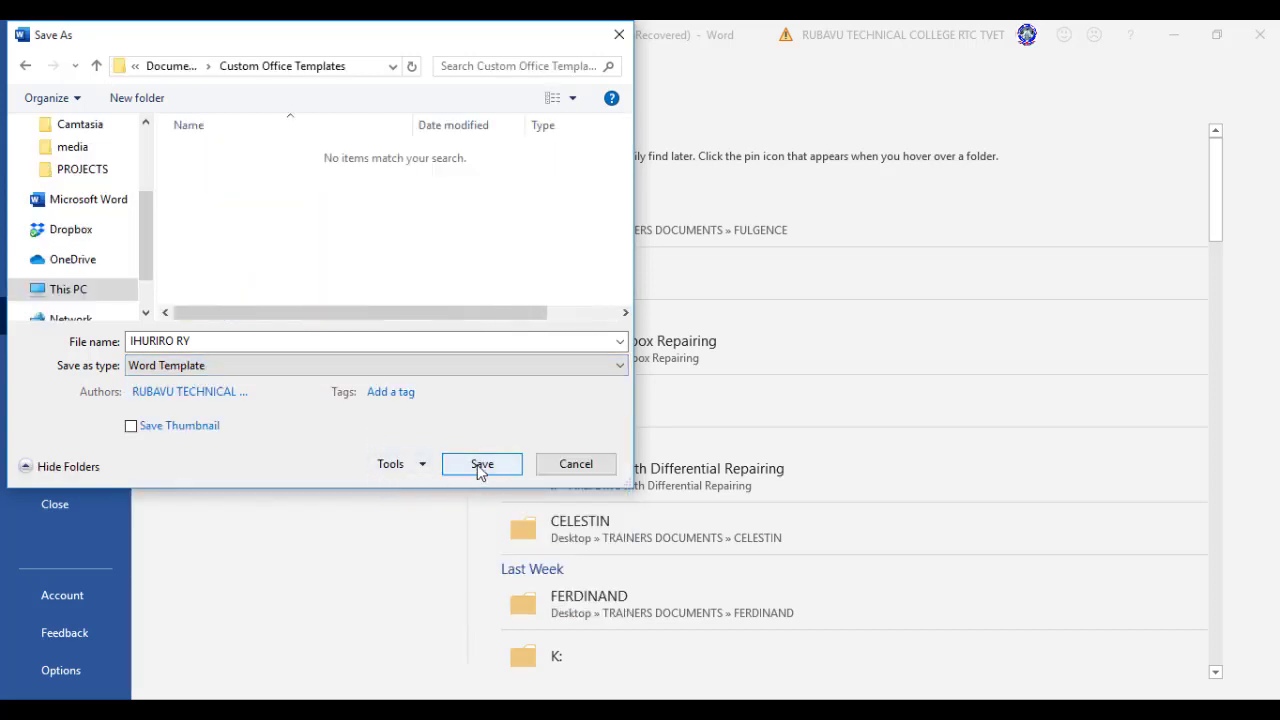
pyautogui.click(255, 341)
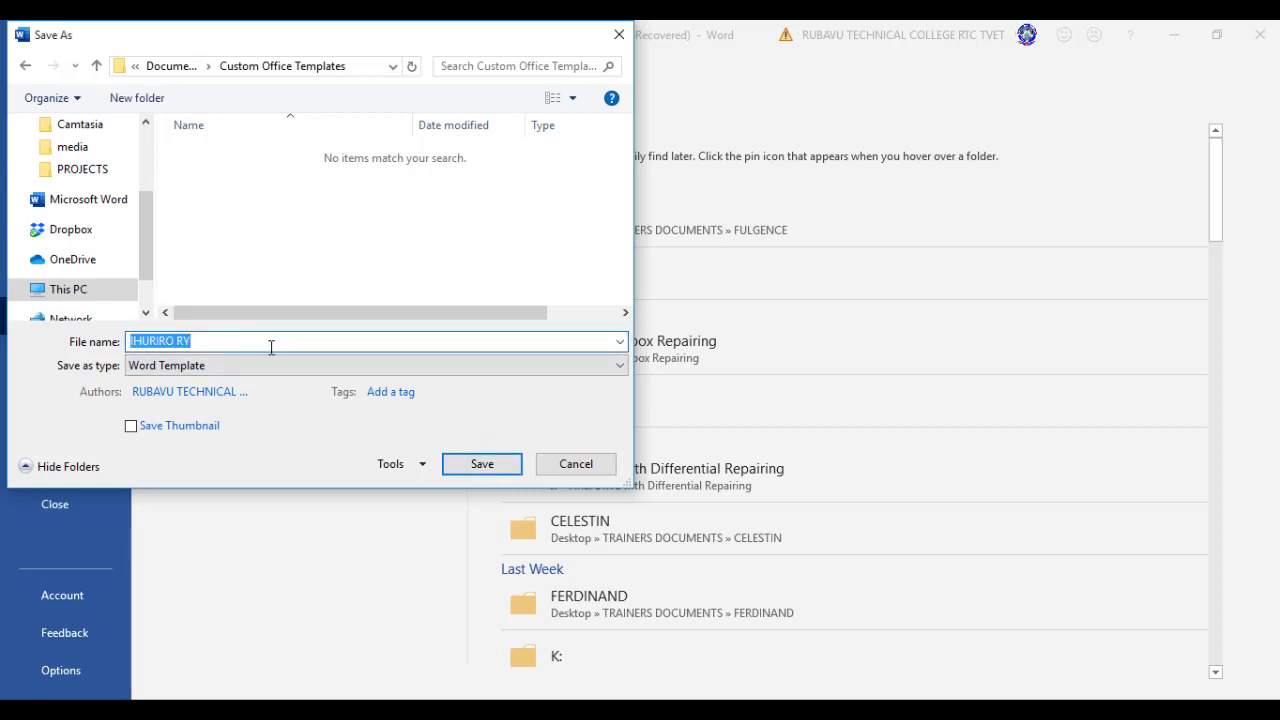
pyautogui.write('CERT')
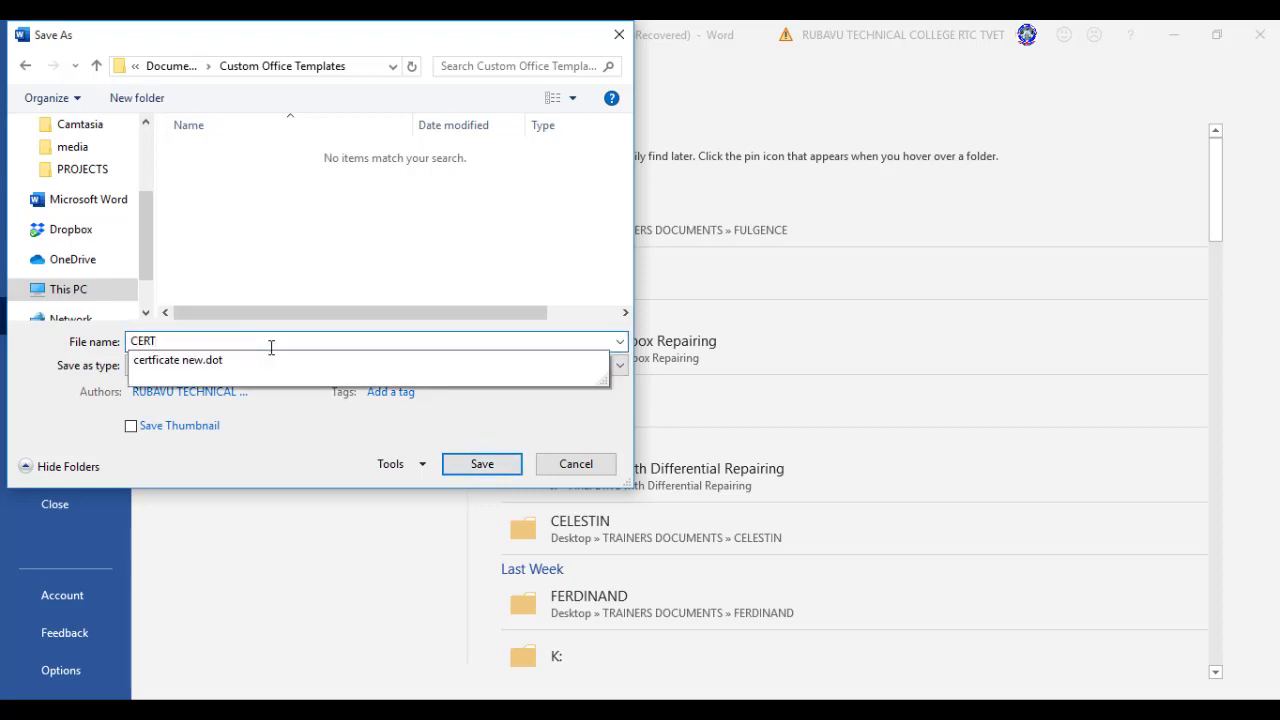
pyautogui.write('I')
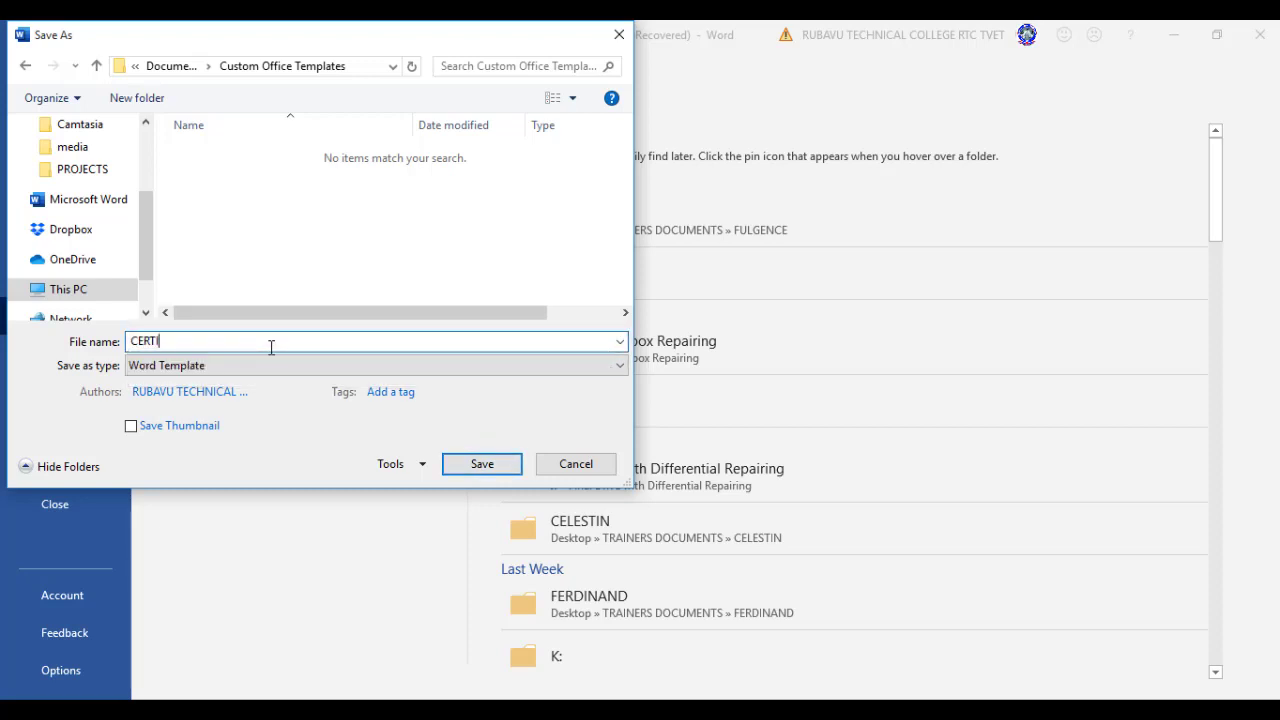
pyautogui.write('CA BOSCO')
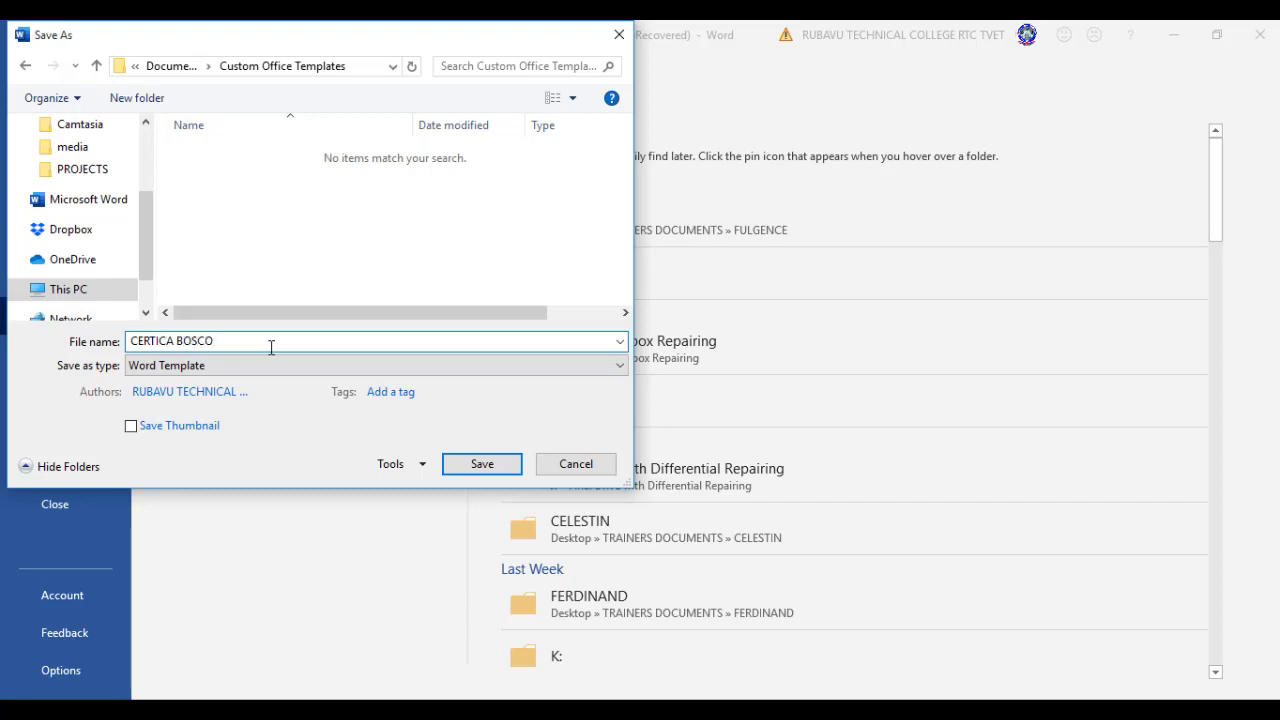